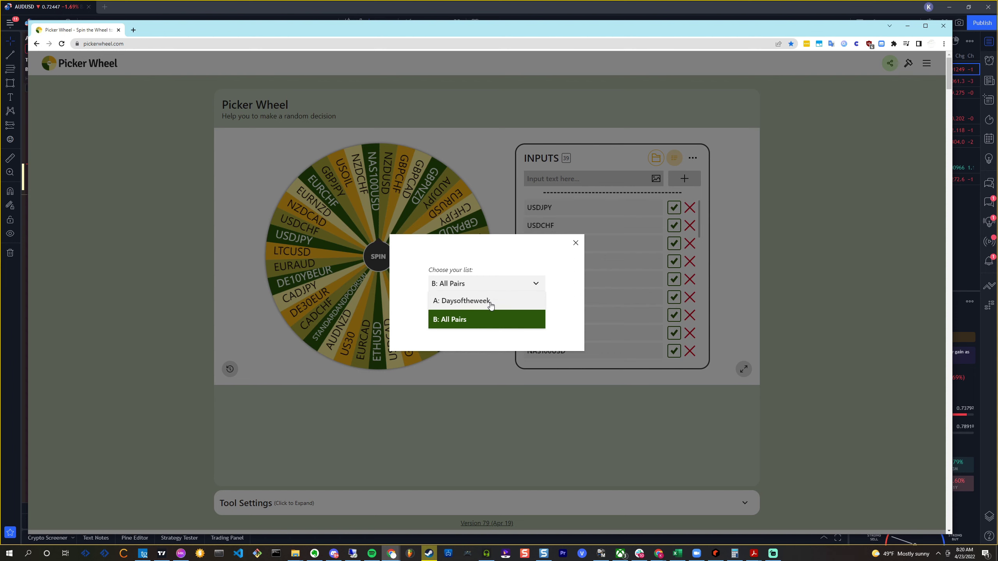
Load the saved April dates list onto the wheel, spin it, and dismiss the Apr 15 result.
left_click(489, 315)
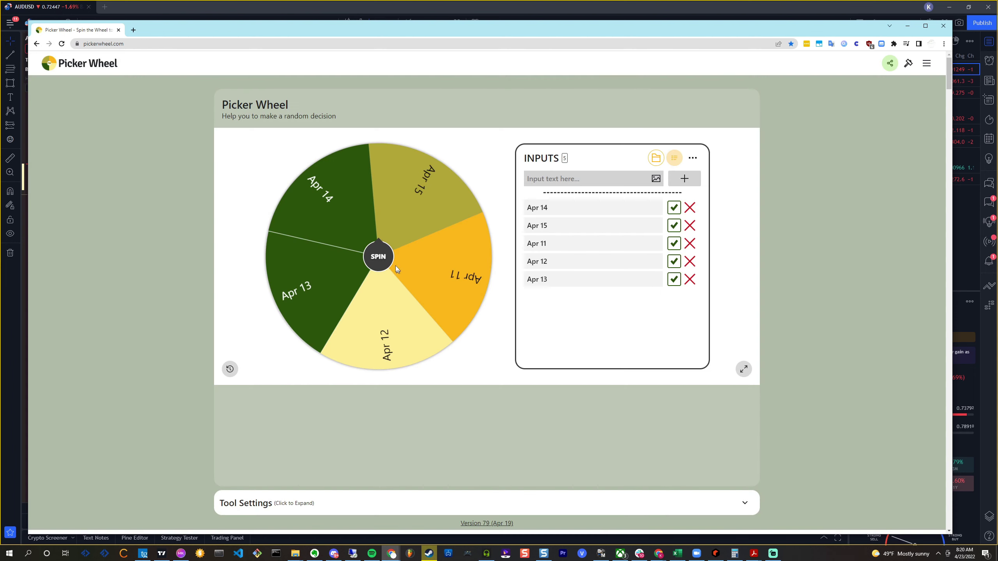
left_click(378, 260)
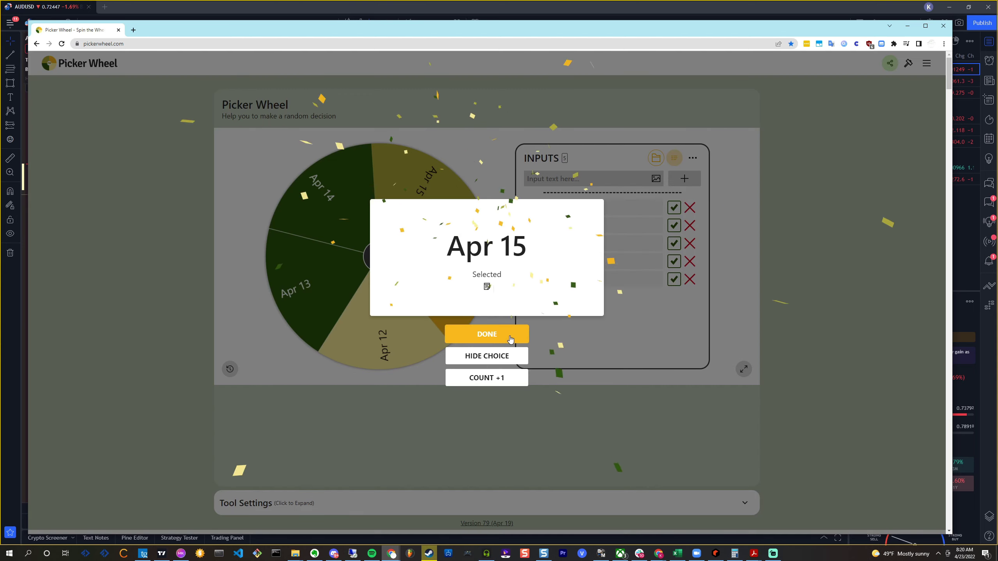
left_click(512, 337)
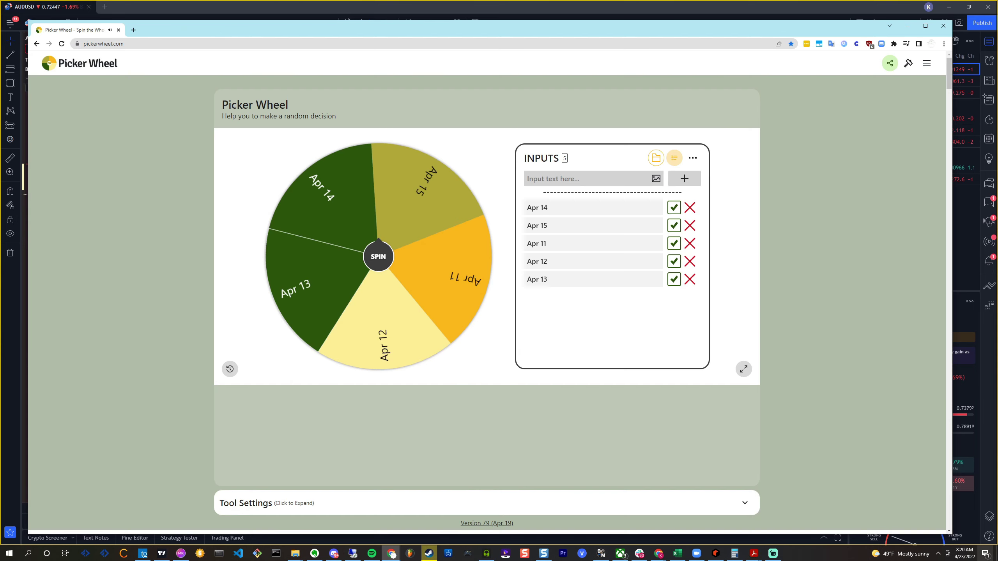
Check today's date on the taskbar calendar before editing the Apr 14 wheel entry.
left_click(962, 557)
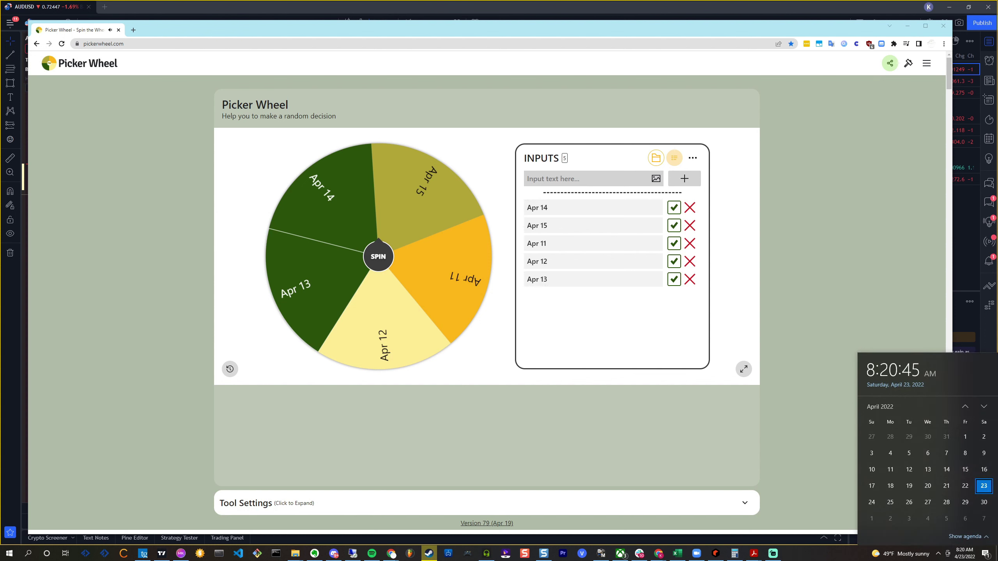
left_click(197, 393)
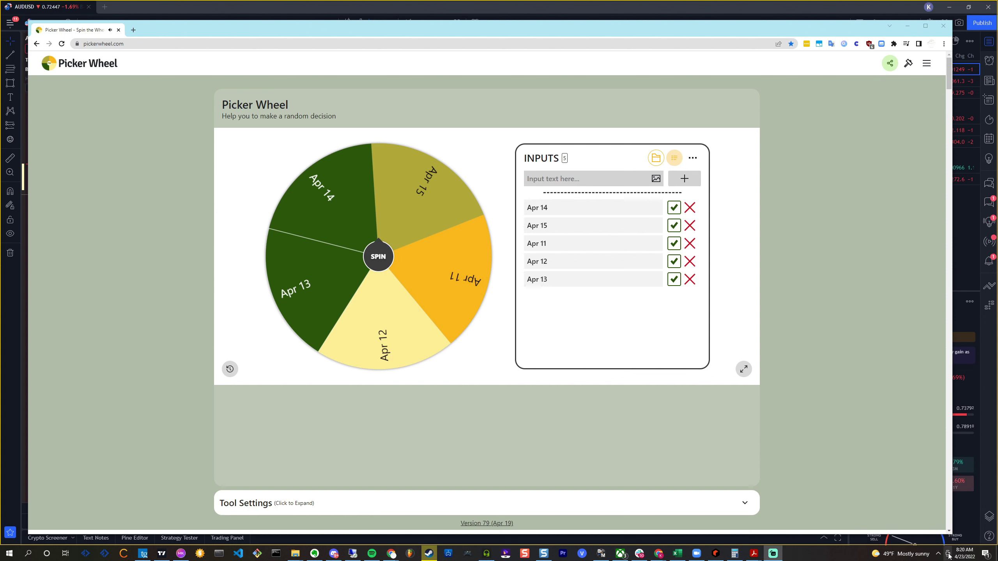
left_click(962, 556)
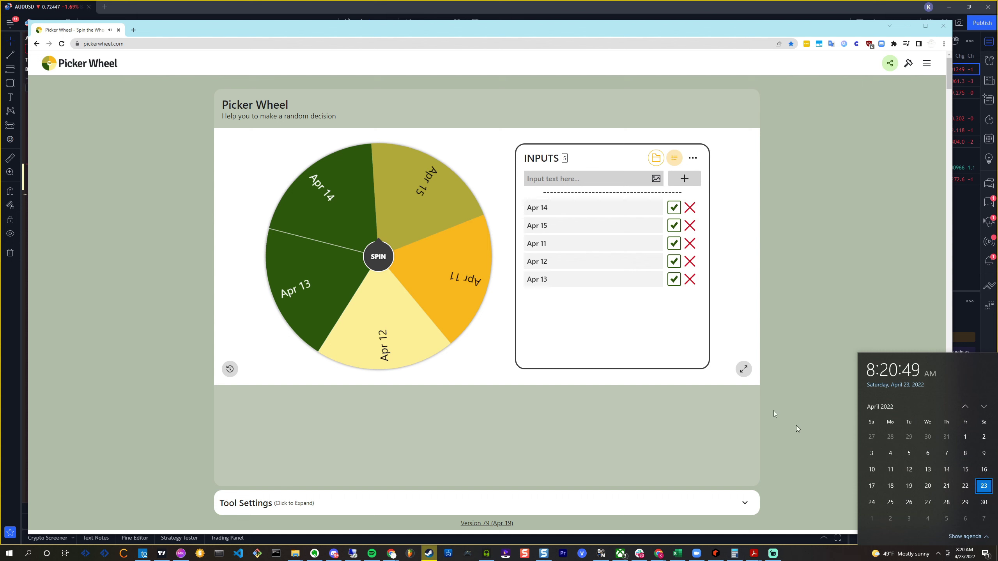
left_click(550, 206)
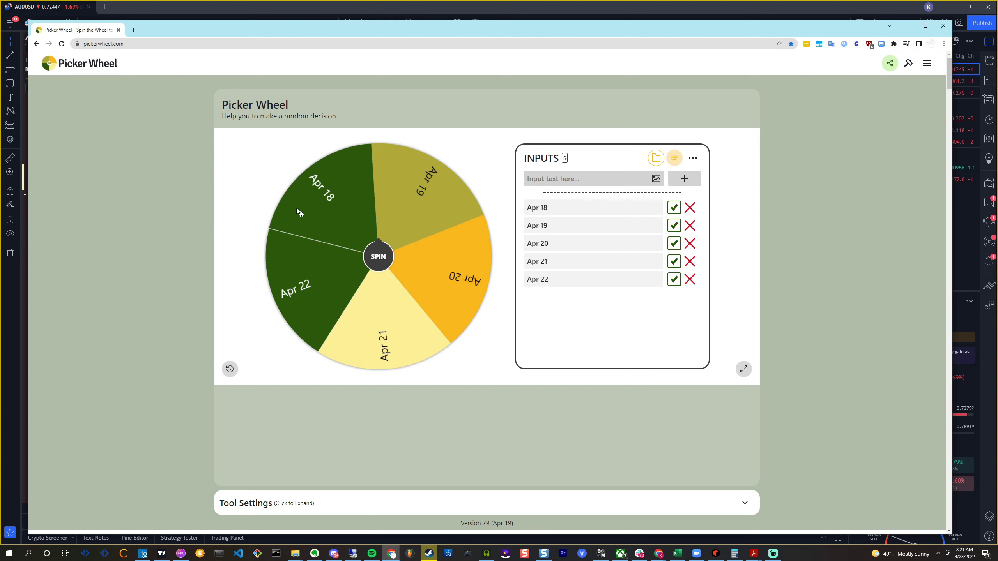
Spin the Apr 18–Apr 22 wheel, dismiss the Apr 21 result, and return to the TradingView chart.
left_click(354, 263)
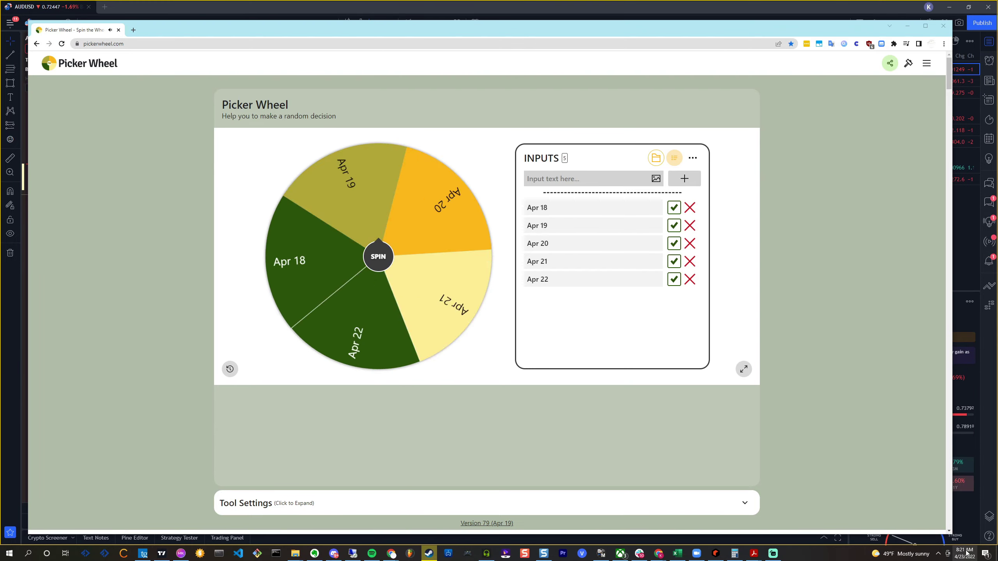
left_click(965, 552)
left_click(965, 552)
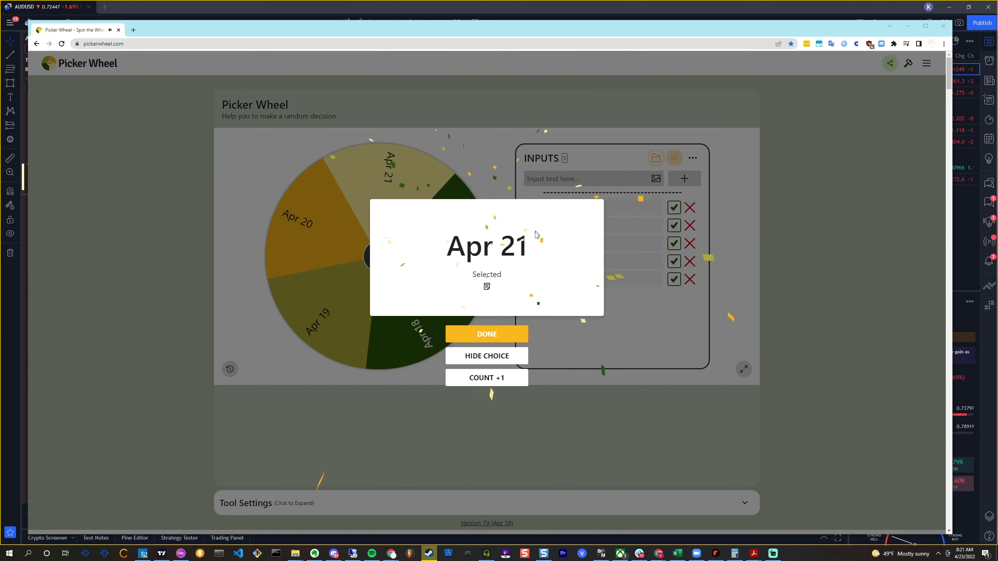
left_click(487, 335)
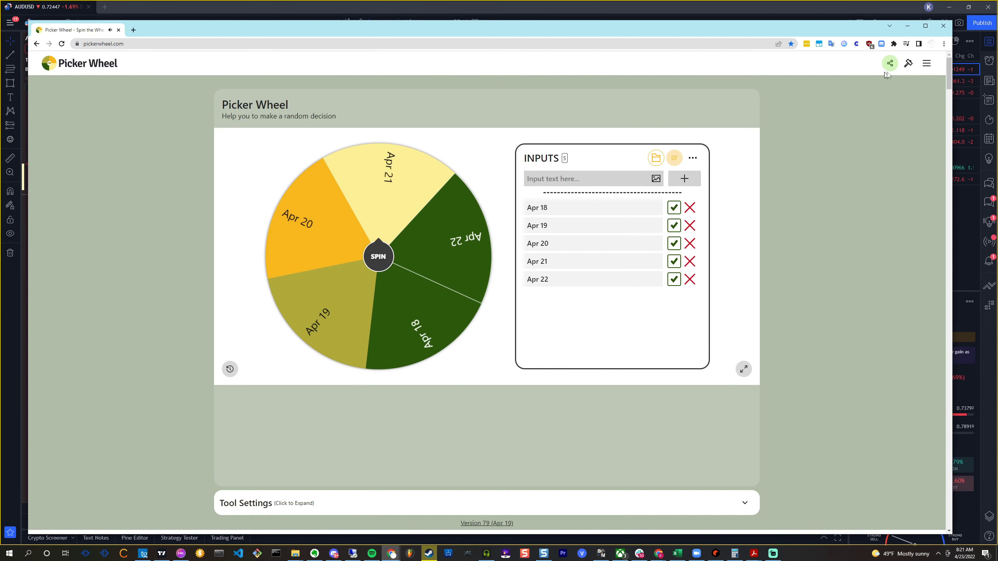
left_click(905, 28)
key("1")
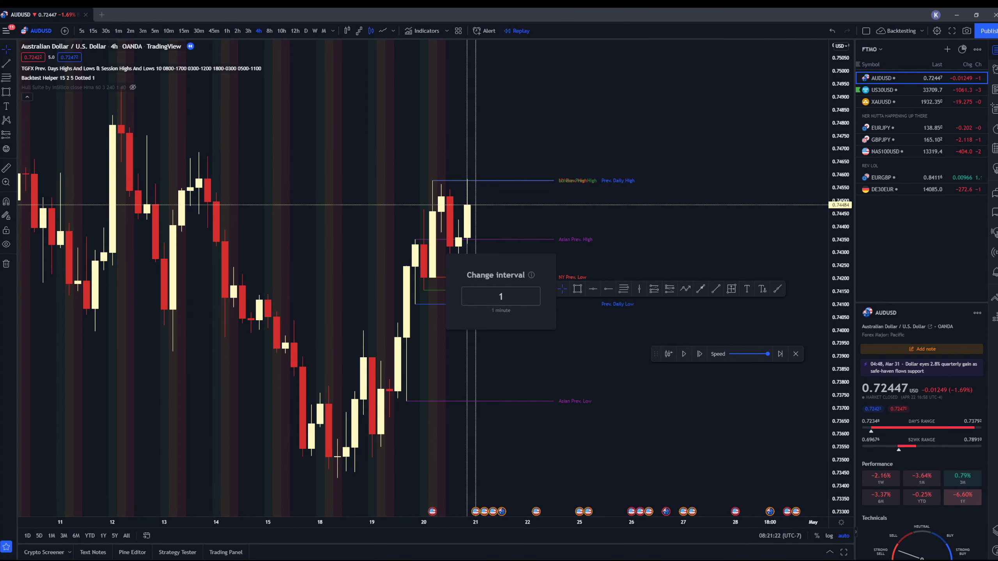
Cancel the interval change and switch the chart symbol to NAS100USD.
left_click(561, 215)
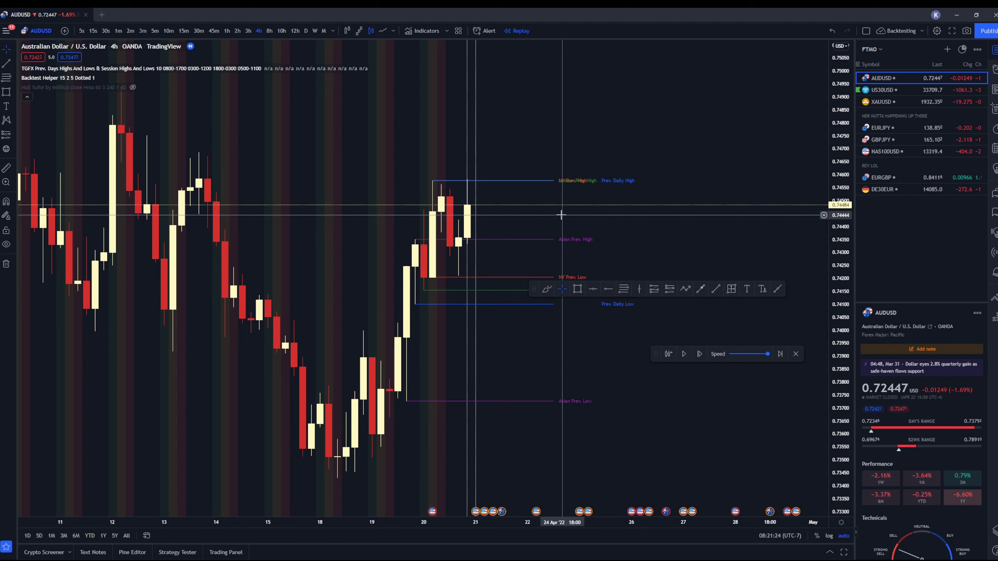
key("ctrl+k")
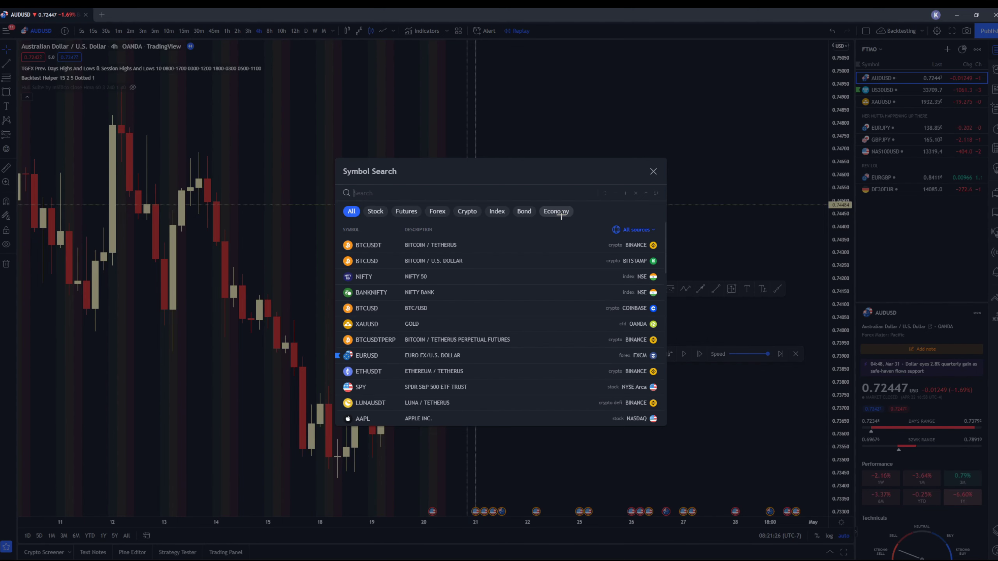
left_click(893, 150)
left_click(894, 151)
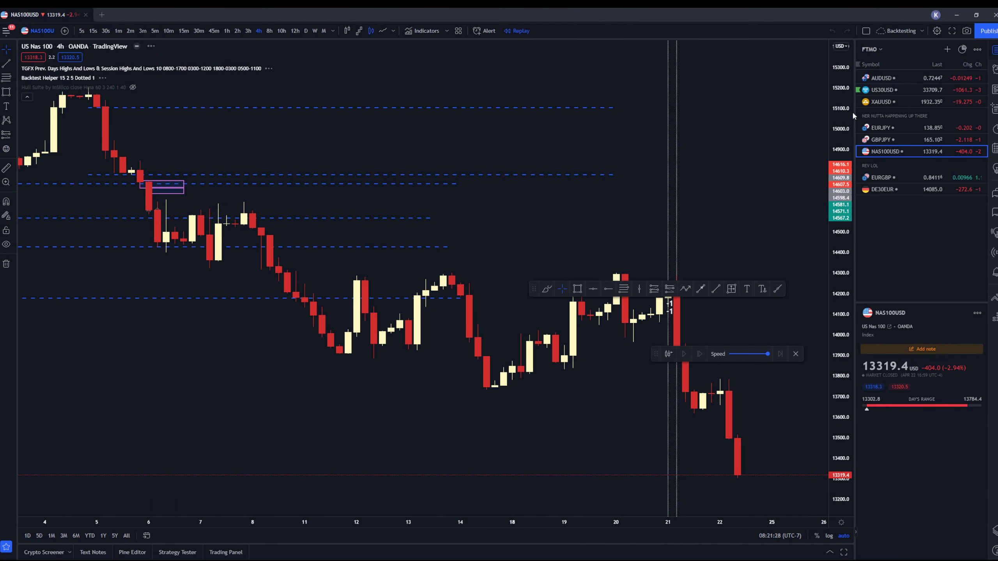
Remove all drawings from the chart and compress the price scale vertically.
right_click(716, 165)
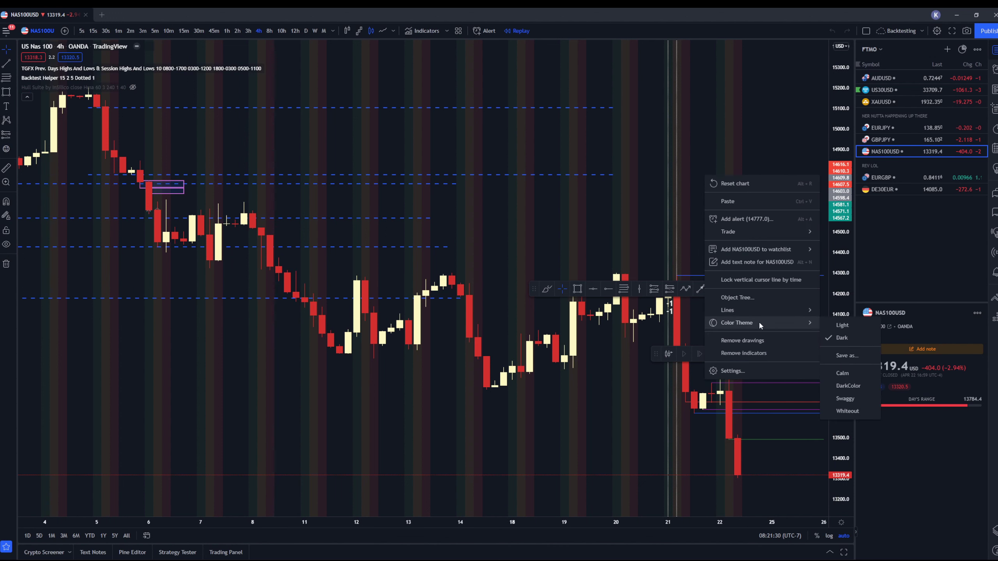
left_click(746, 332)
left_click_drag(839, 133, 853, 206)
left_click_drag(846, 161, 849, 185)
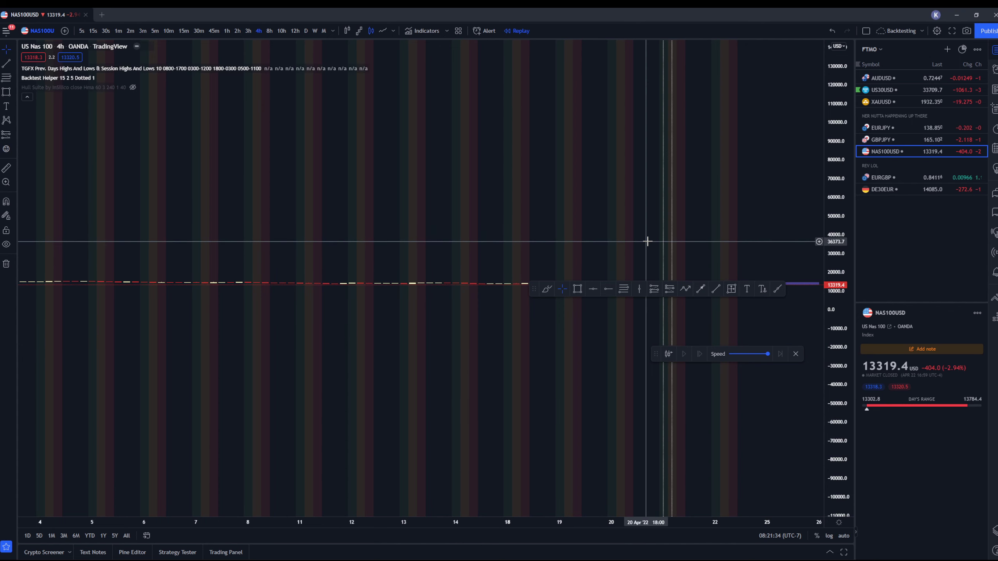
scroll(637, 226, "up", 3)
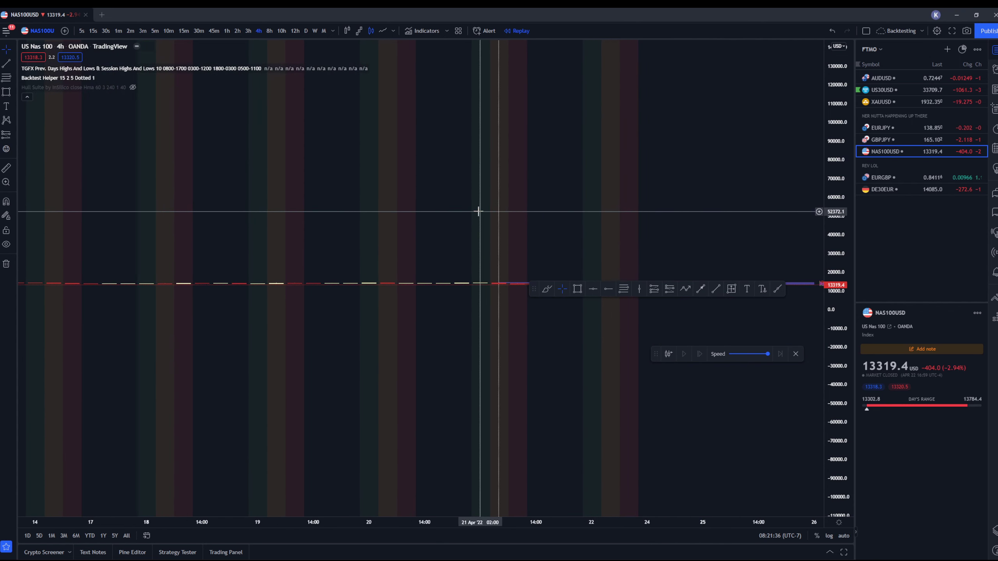
scroll(486, 207, "down", 2)
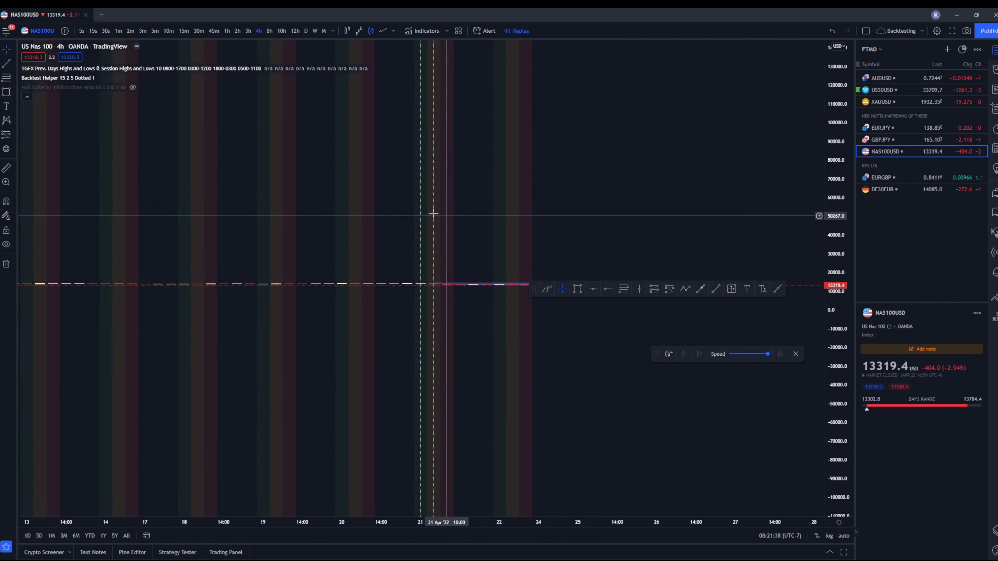
scroll(479, 238, "down", 3)
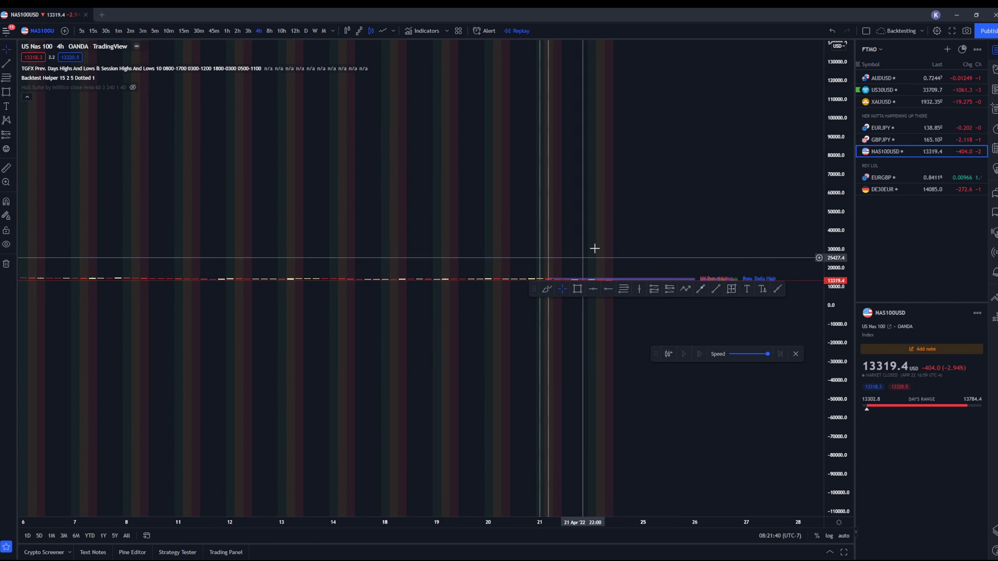
Start bar replay from the 20 Apr 18:00 bar and auto-fit the price scale.
left_click_drag(595, 248, 435, 201)
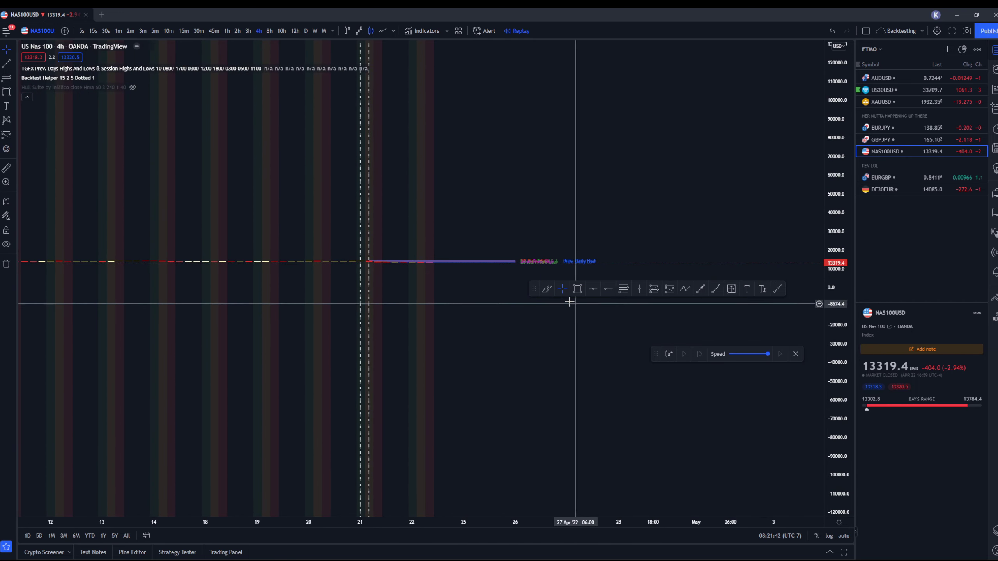
left_click(545, 290)
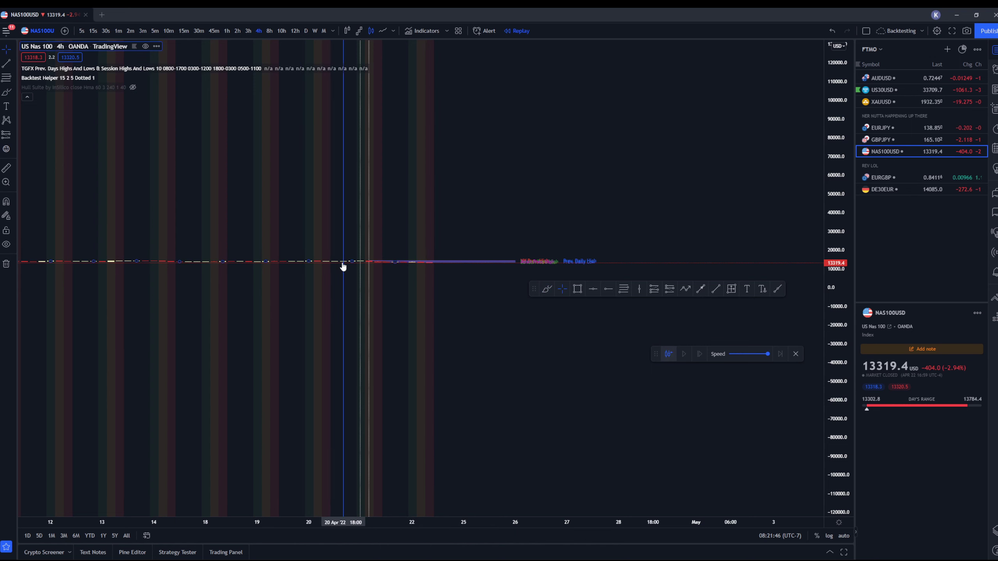
left_click(343, 267)
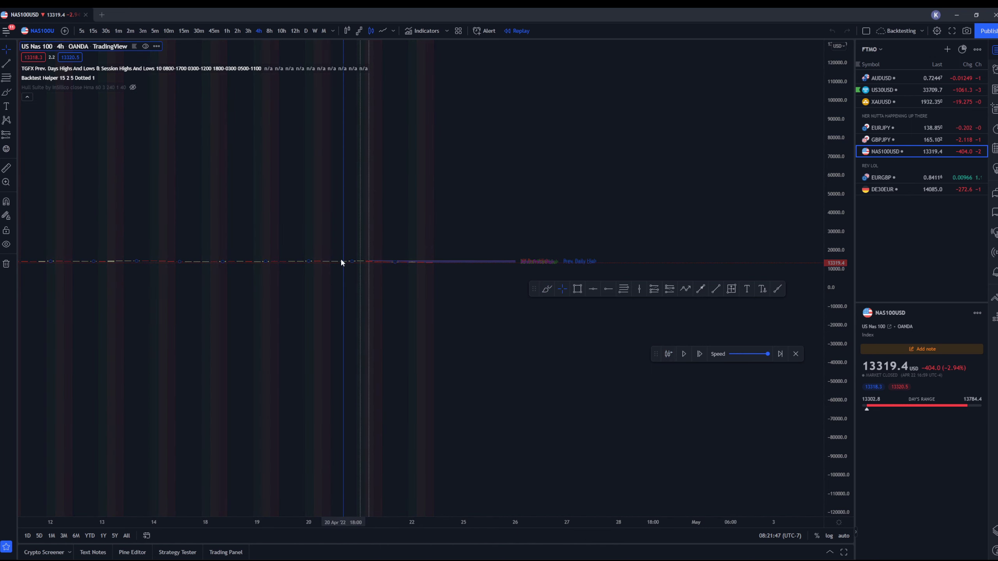
left_click(843, 536)
Advance the replay two bars while zooming in and out on the chart.
scroll(514, 351, "up", 5)
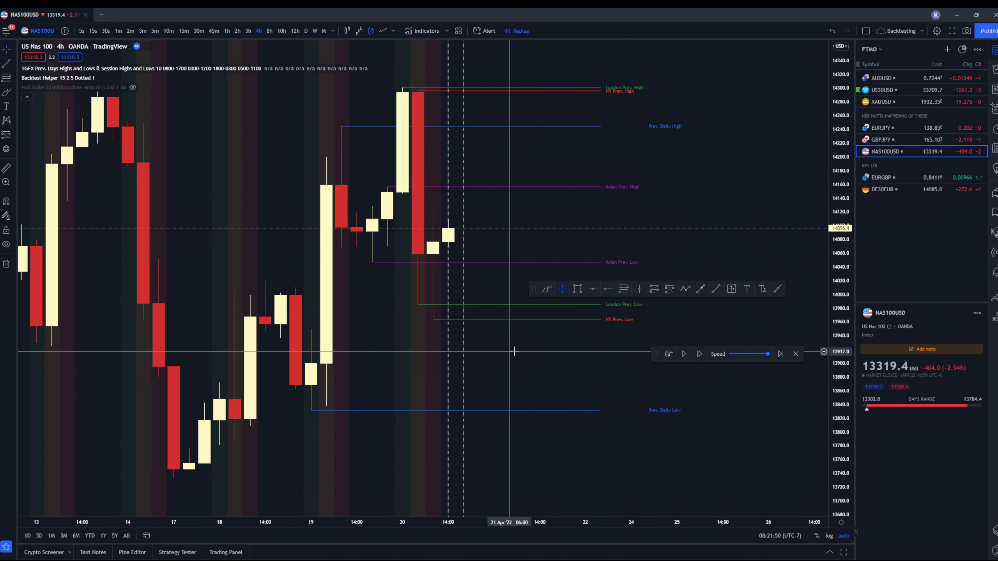
scroll(514, 351, "down", 3)
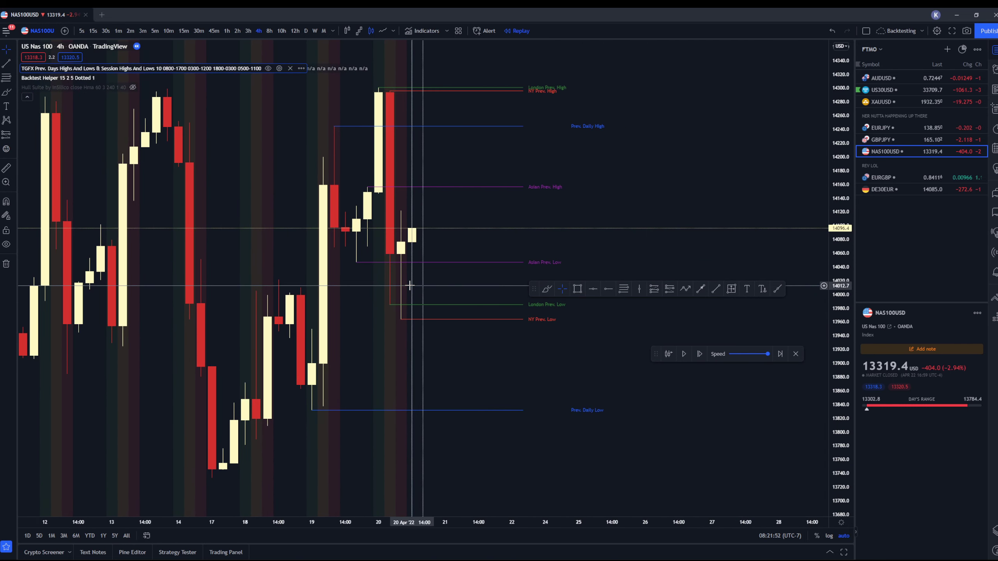
left_click(699, 354)
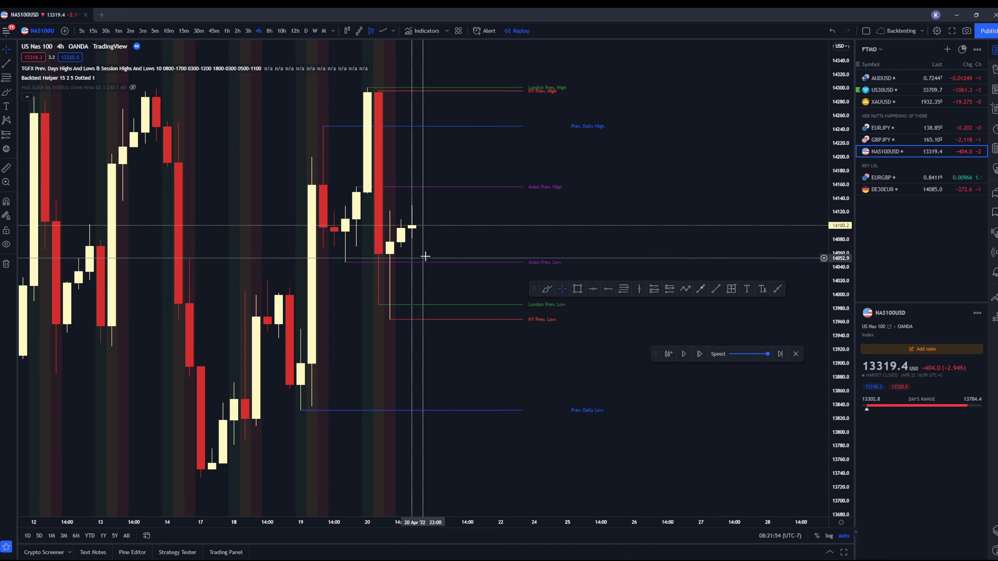
left_click(699, 354)
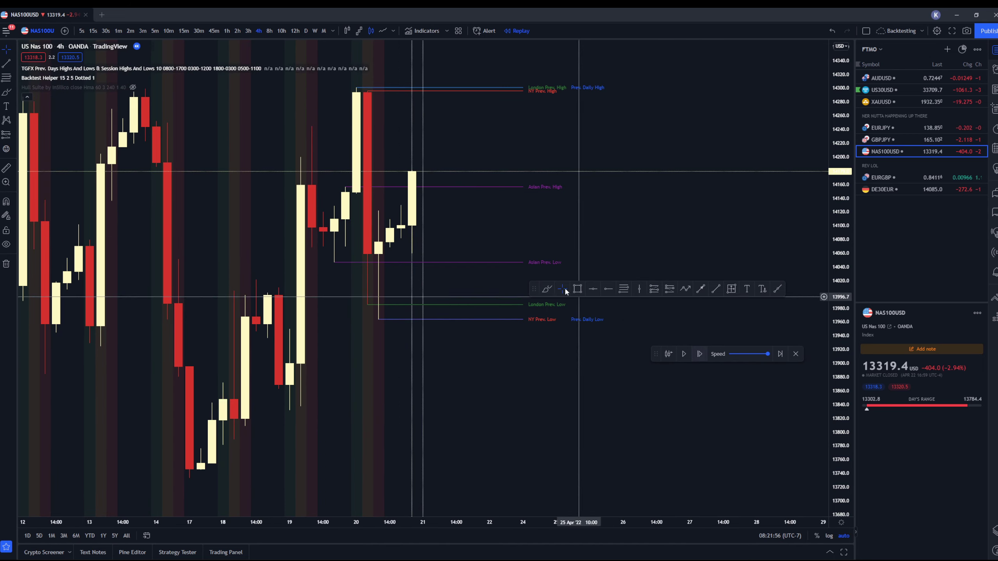
scroll(483, 234, "down", 3)
scroll(485, 323, "up", 1)
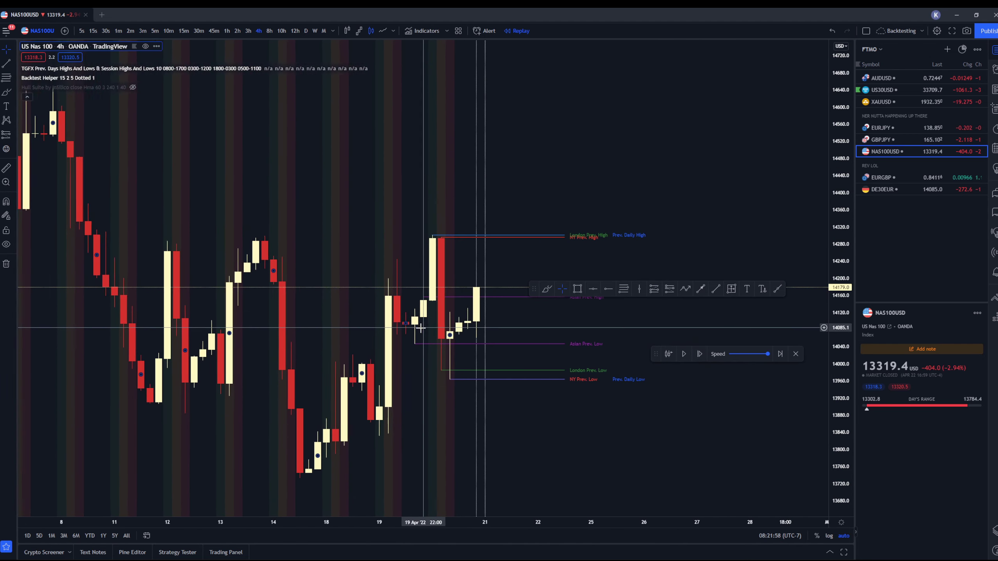
scroll(416, 338, "down", 3)
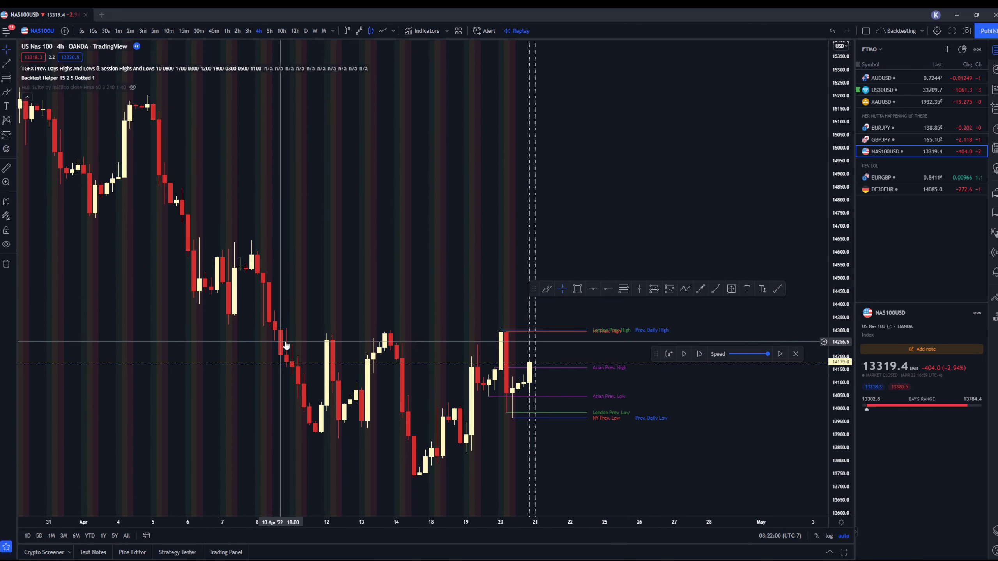
scroll(286, 345, "up", 2)
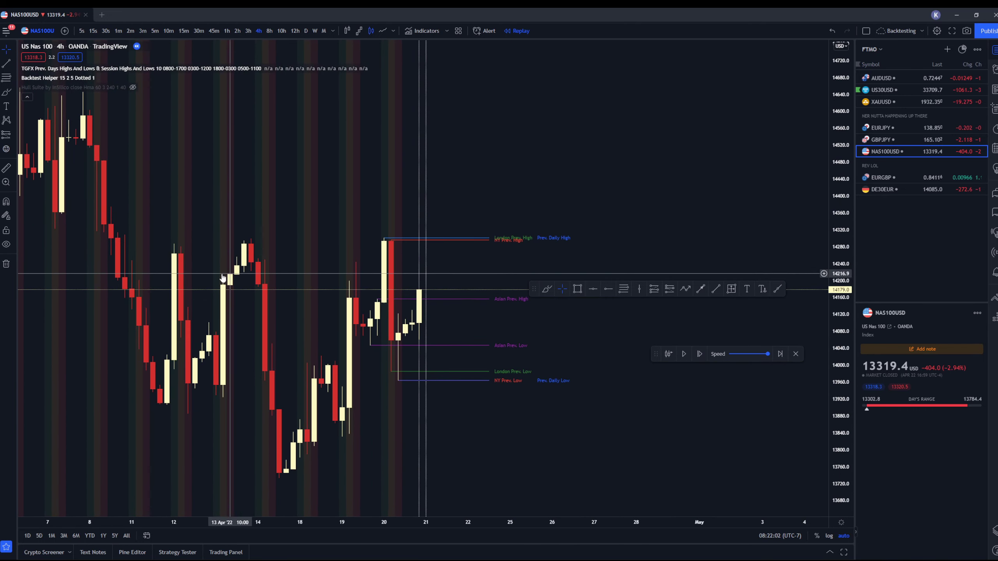
scroll(339, 330, "down", 2)
scroll(112, 210, "up", 2)
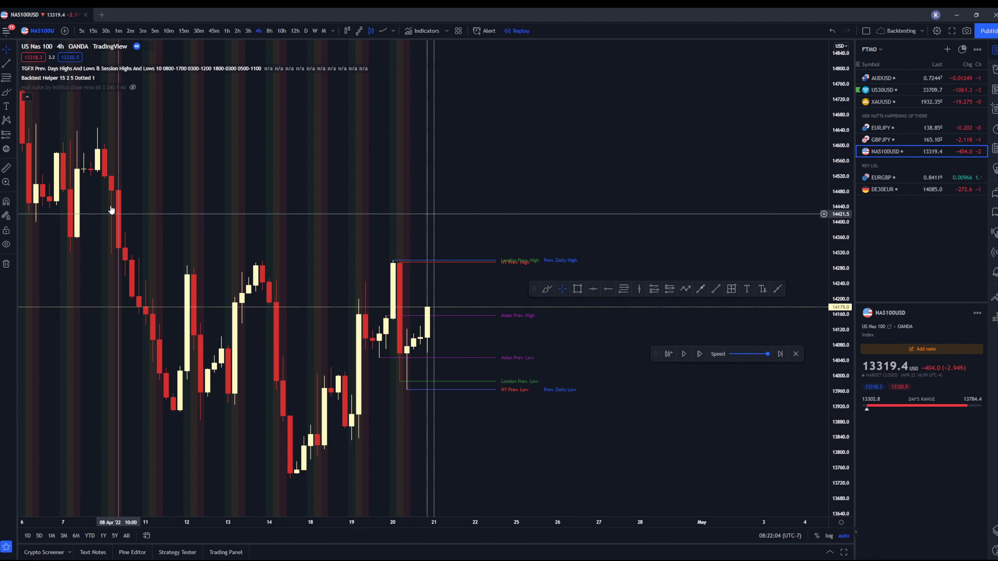
Draw a rectangle from the Apr 20 spike candle over the high zone, extended toward Apr 28.
left_click(577, 290)
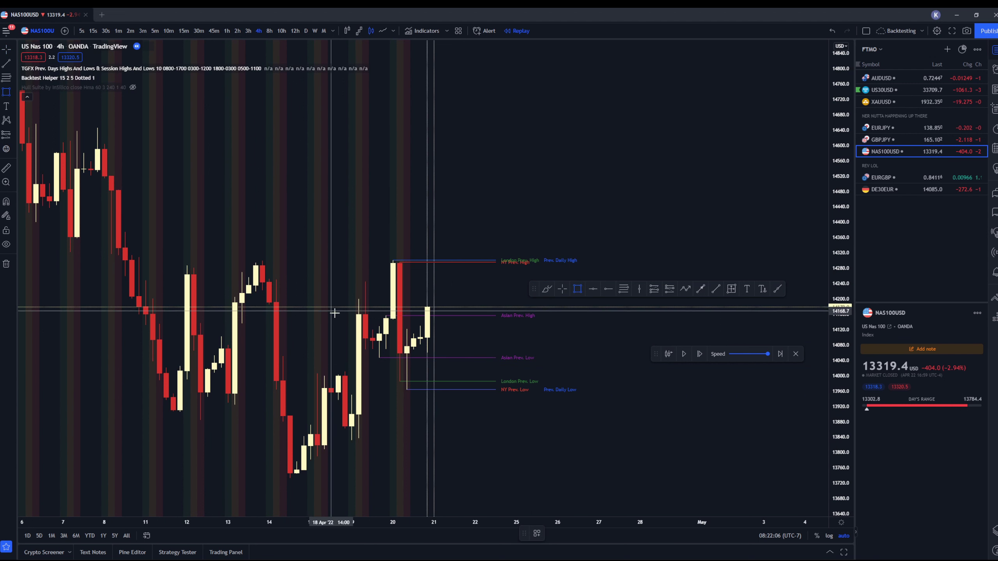
mouse_move(345, 318)
left_mouse_down()
mouse_move(606, 270)
mouse_move(604, 261)
left_mouse_up()
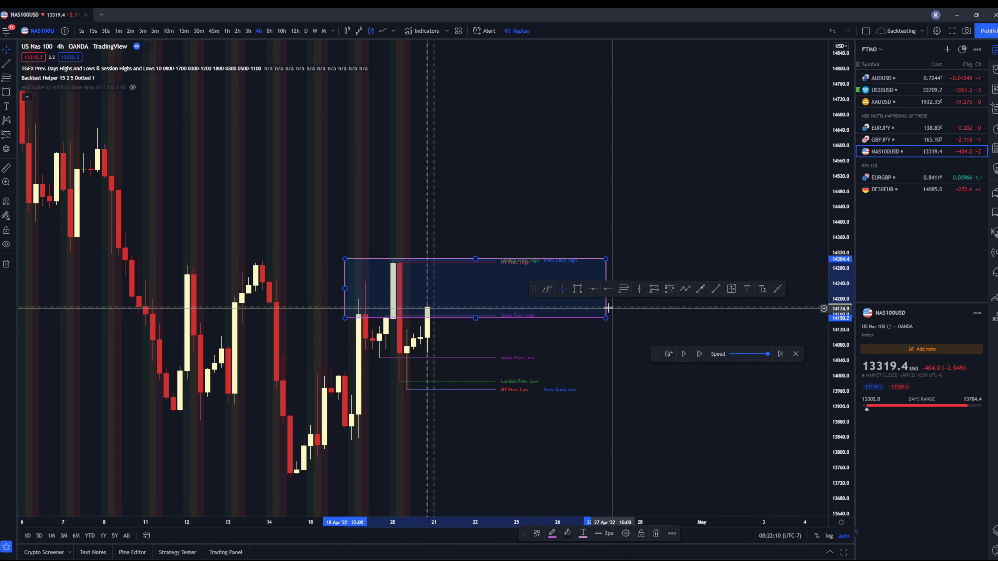
left_click_drag(345, 259, 386, 260)
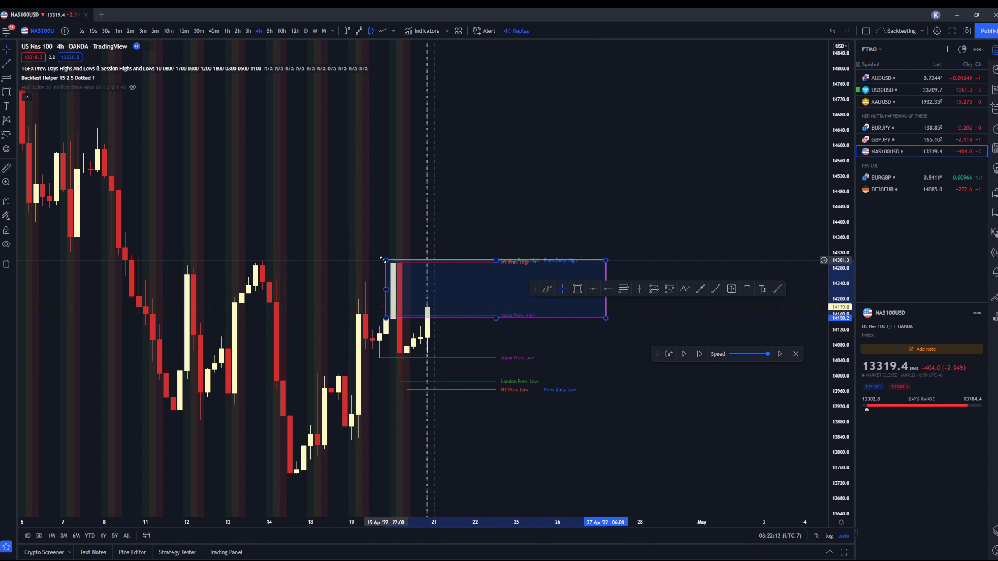
left_click(610, 318)
left_click_drag(610, 318, 670, 316)
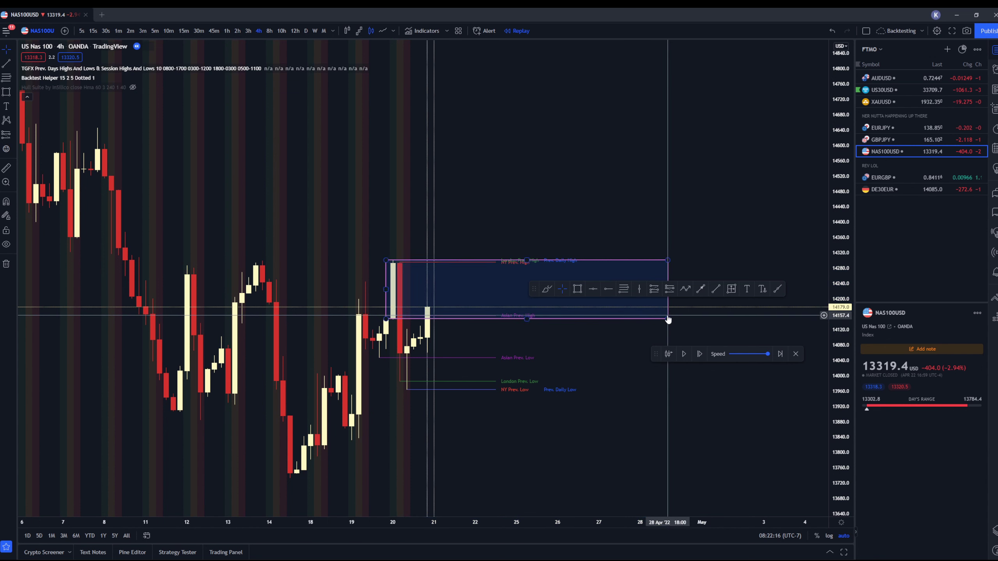
Set the rectangle's border colour to orange.
double_click(668, 319)
left_click(487, 269)
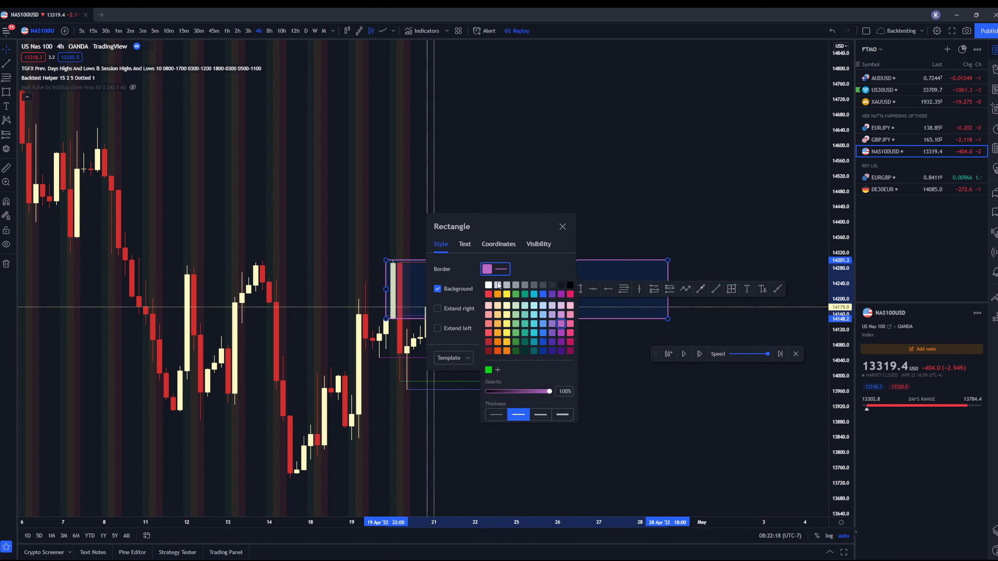
left_click(441, 183)
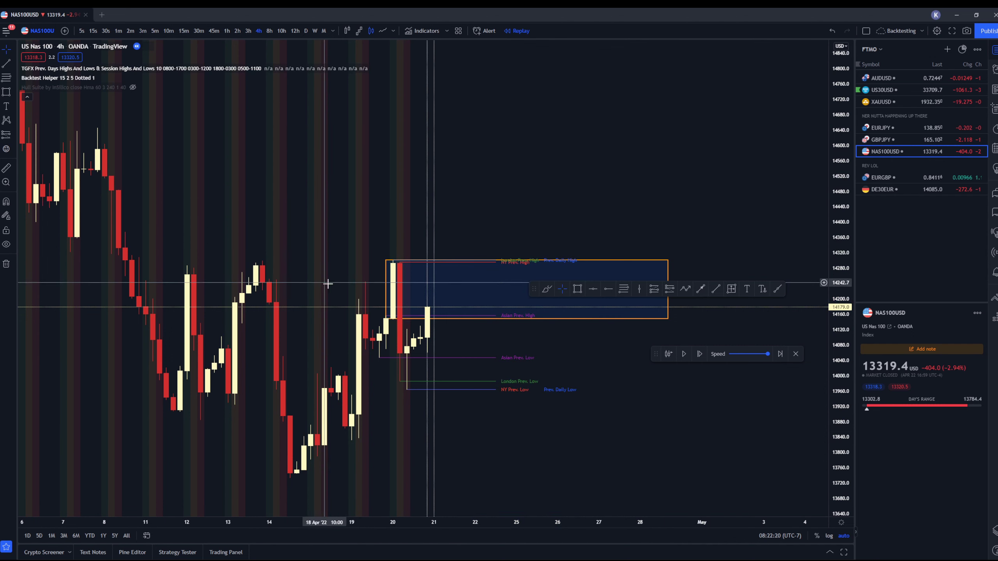
Draw a stretched box over the Asian, London and NY previous lows, plus a third box around 13830–13930.
left_click(578, 290)
left_click(386, 348)
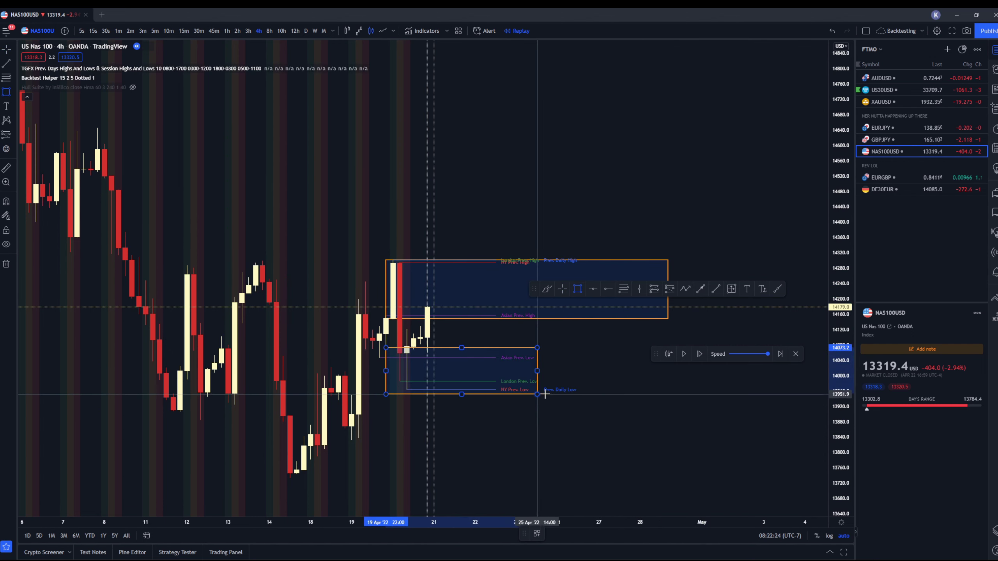
left_click(754, 388)
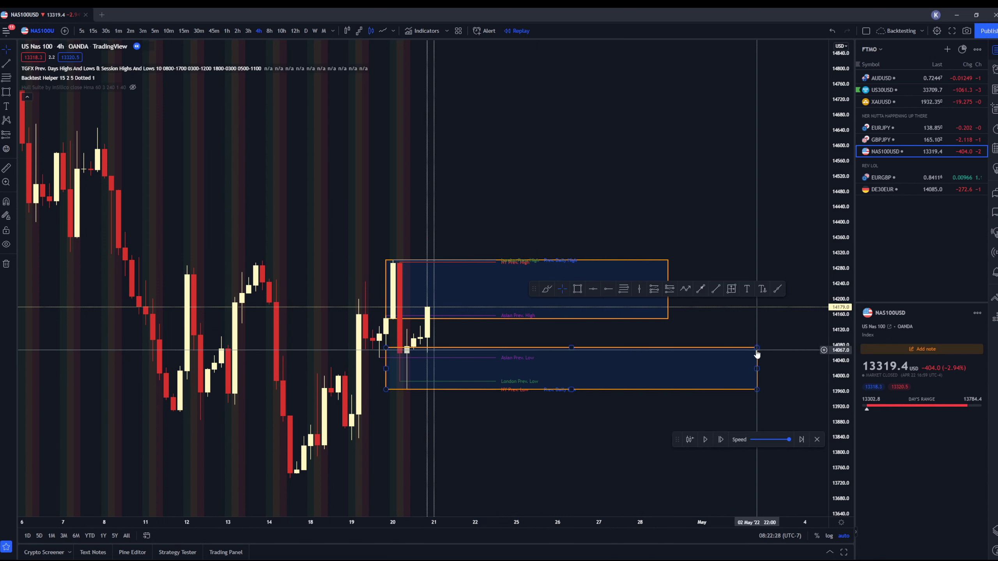
left_click(757, 347)
left_click_drag(757, 348, 769, 347)
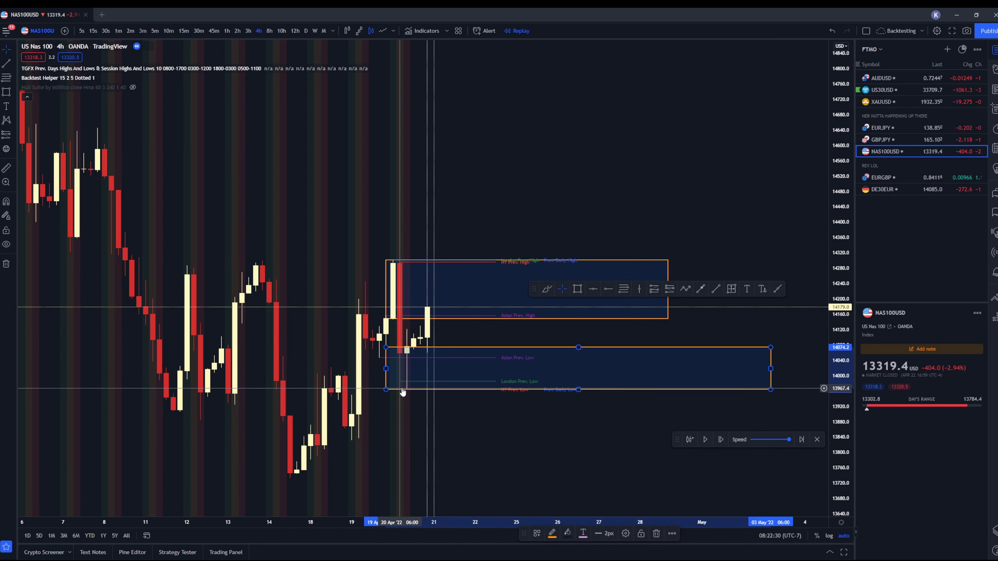
left_click(6, 94)
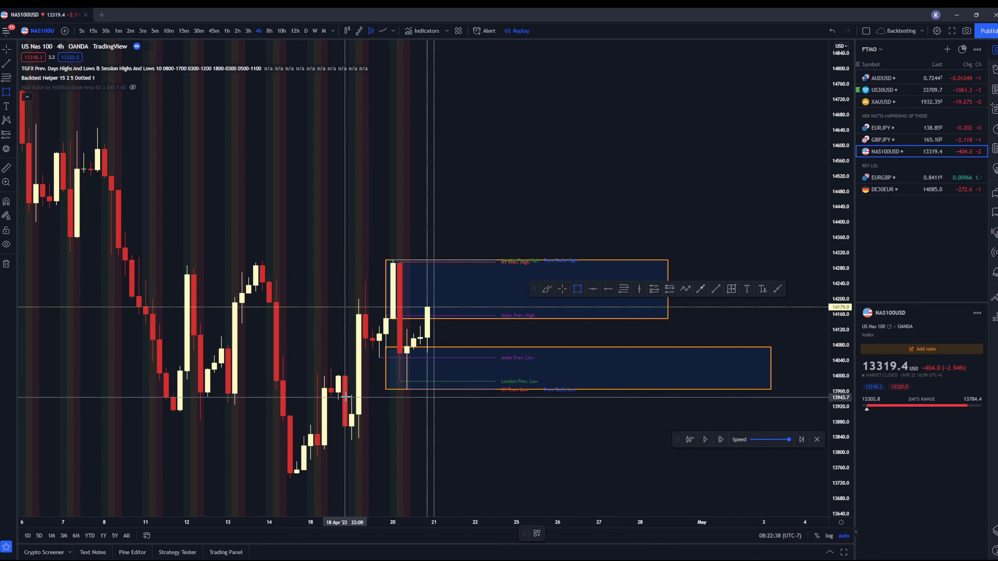
mouse_move(345, 394)
left_mouse_down()
mouse_move(517, 452)
mouse_move(804, 439)
mouse_move(785, 438)
mouse_move(765, 473)
mouse_move(612, 424)
mouse_move(632, 441)
mouse_move(812, 419)
left_mouse_up()
Stretch the lowest box farther right and give it a red border.
left_click(819, 423)
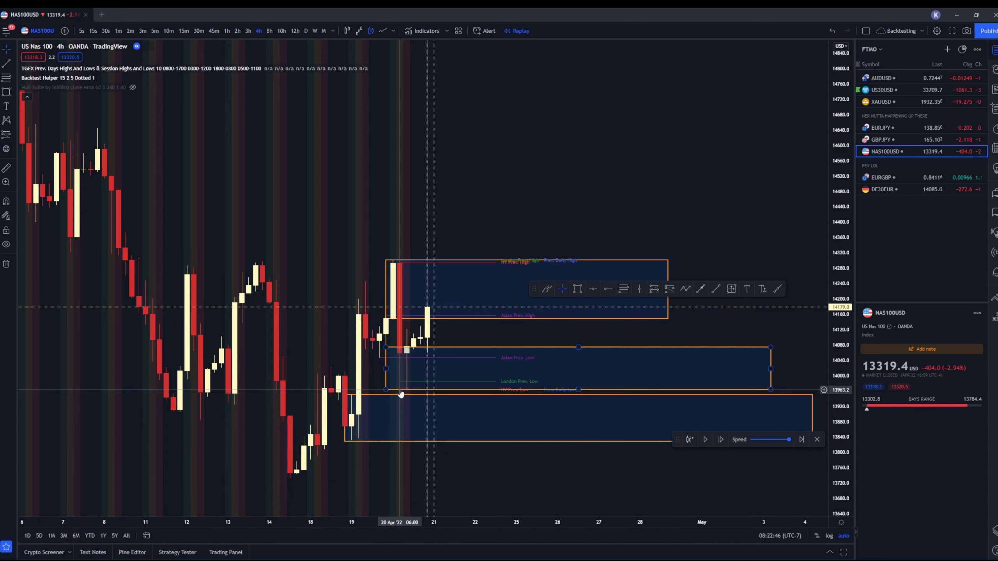
double_click(372, 396)
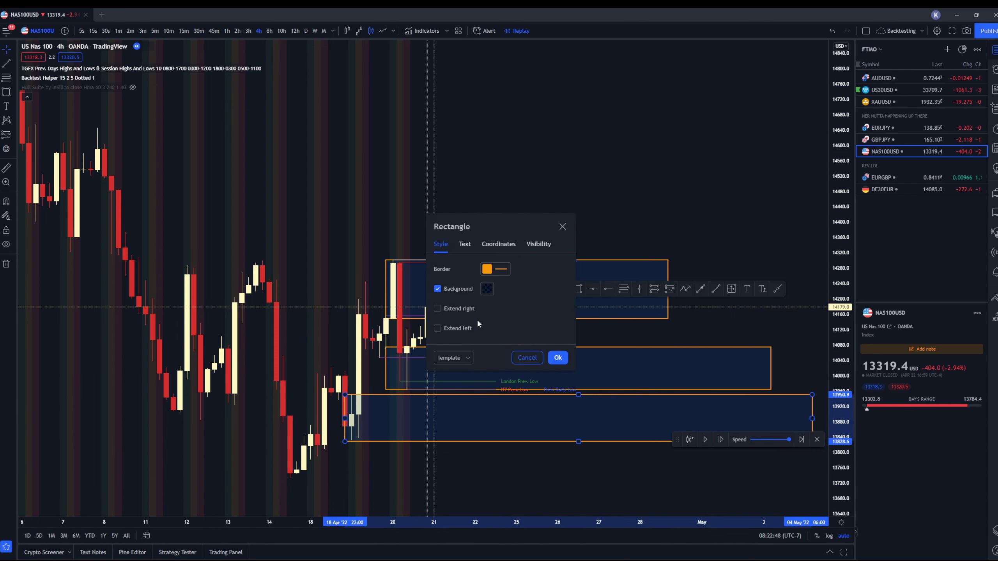
left_click(489, 271)
left_click(495, 189)
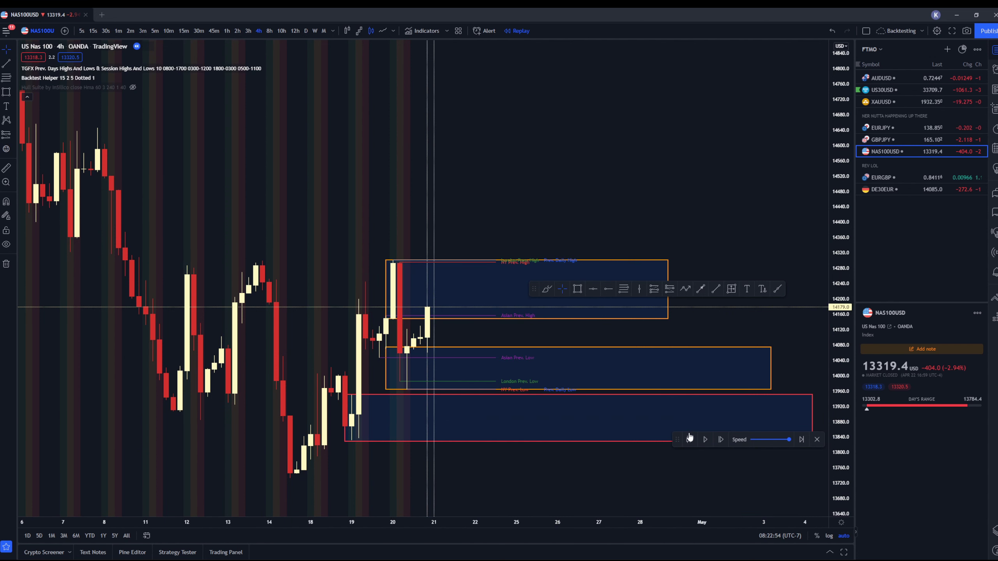
Move the replay controls aside, select the upper zone box, and switch to the 15m timeframe.
left_click_drag(577, 456, 548, 457)
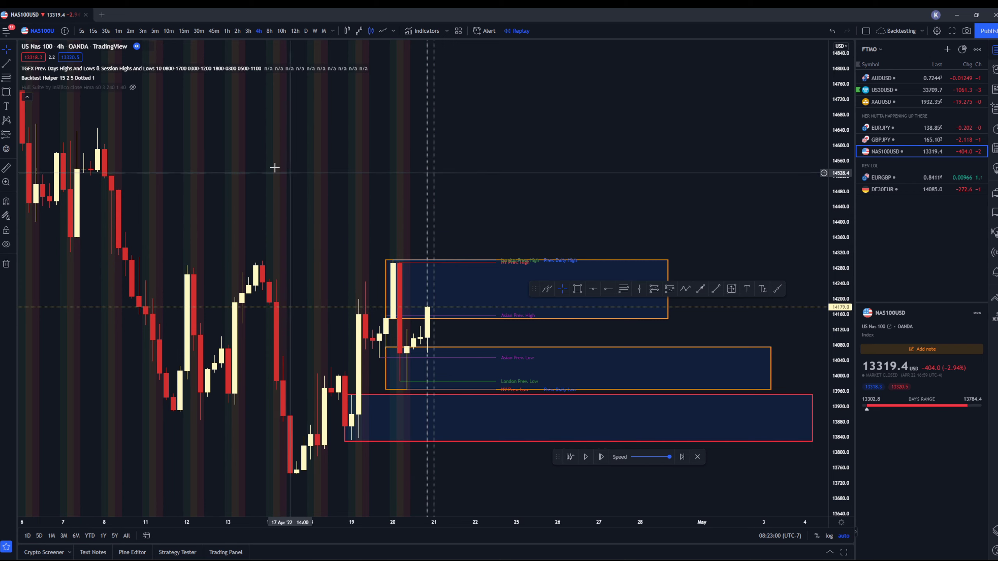
scroll(439, 289, "down", 5)
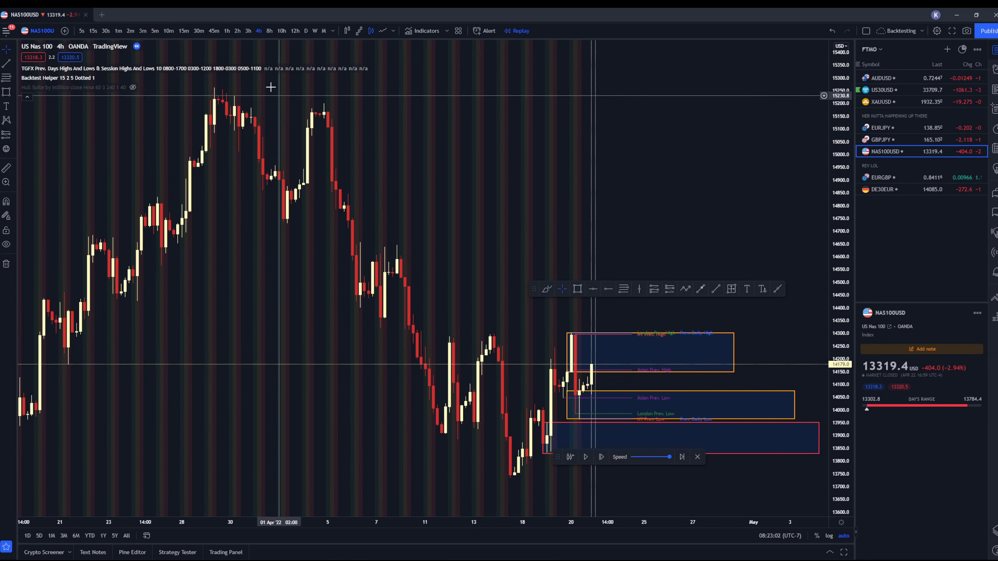
scroll(439, 275, "up", 4)
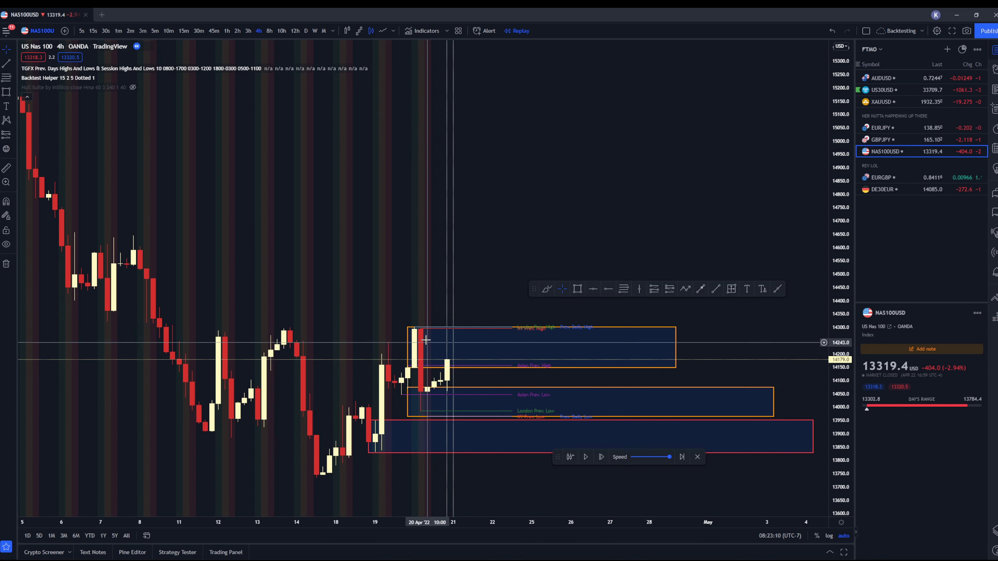
left_click(416, 369)
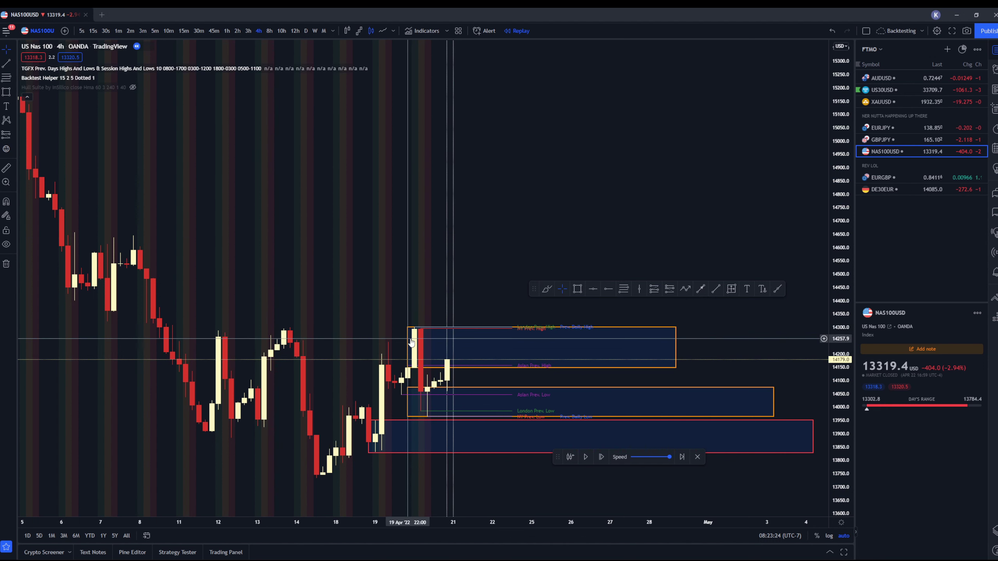
left_click(415, 354)
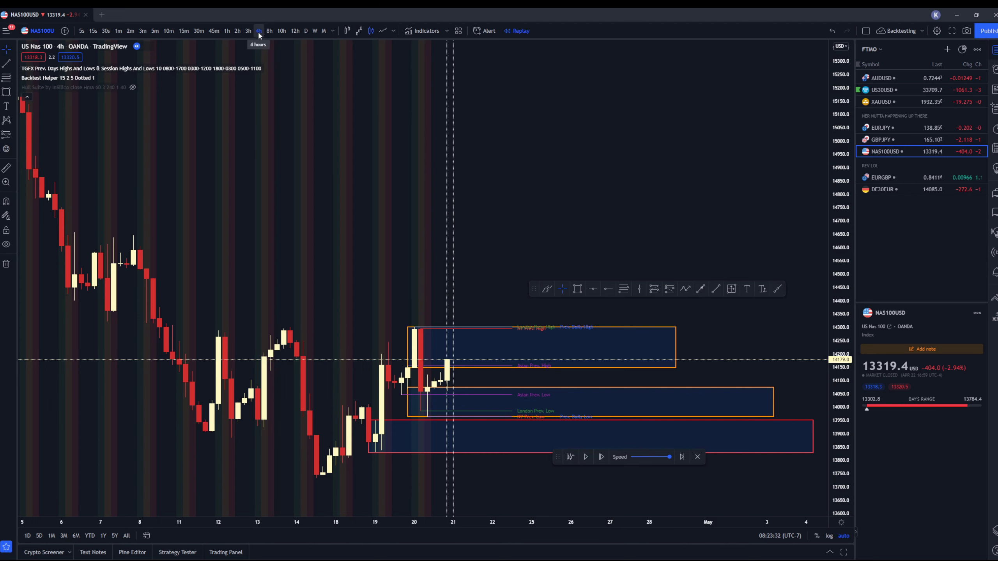
left_click(185, 31)
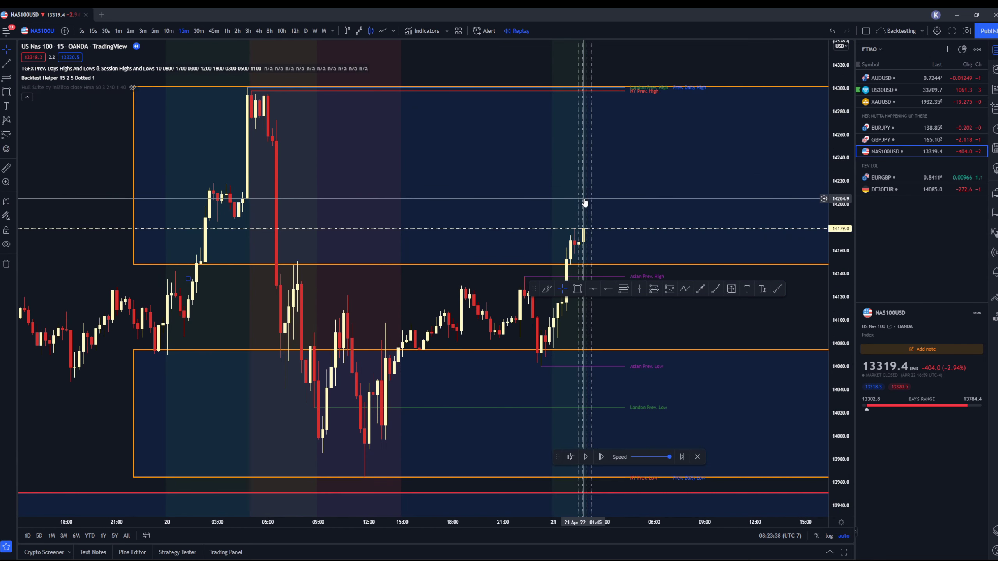
Step the replay forward six 15-minute bars until price reaches about 14190.
left_click(600, 459)
left_click(601, 457)
left_click(601, 457)
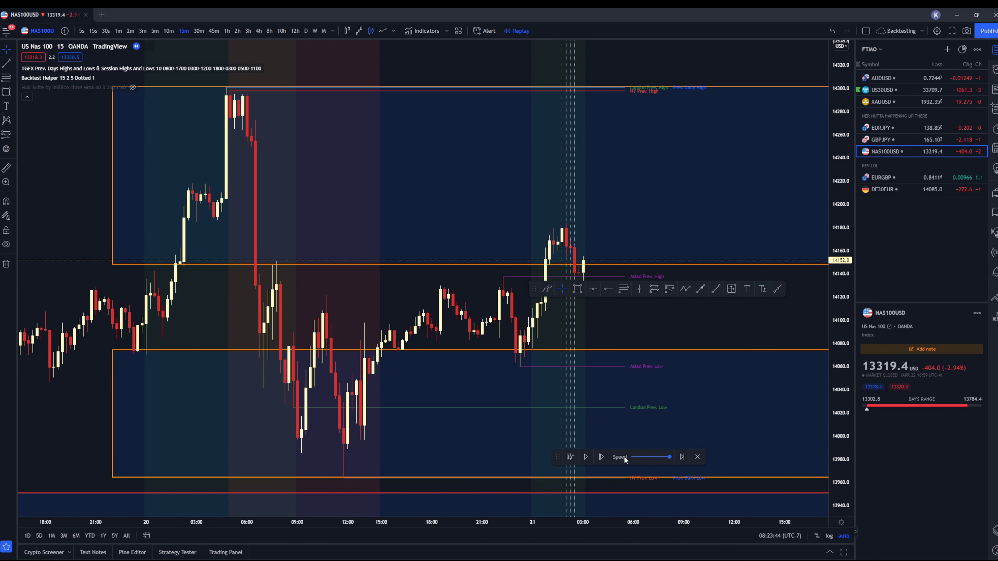
left_click(601, 457)
left_click(601, 458)
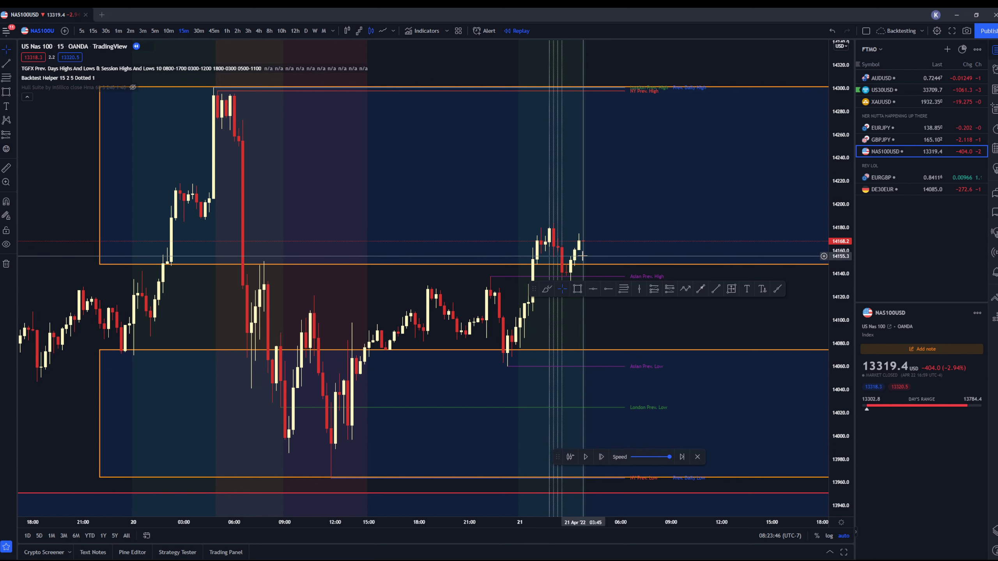
left_click(603, 457)
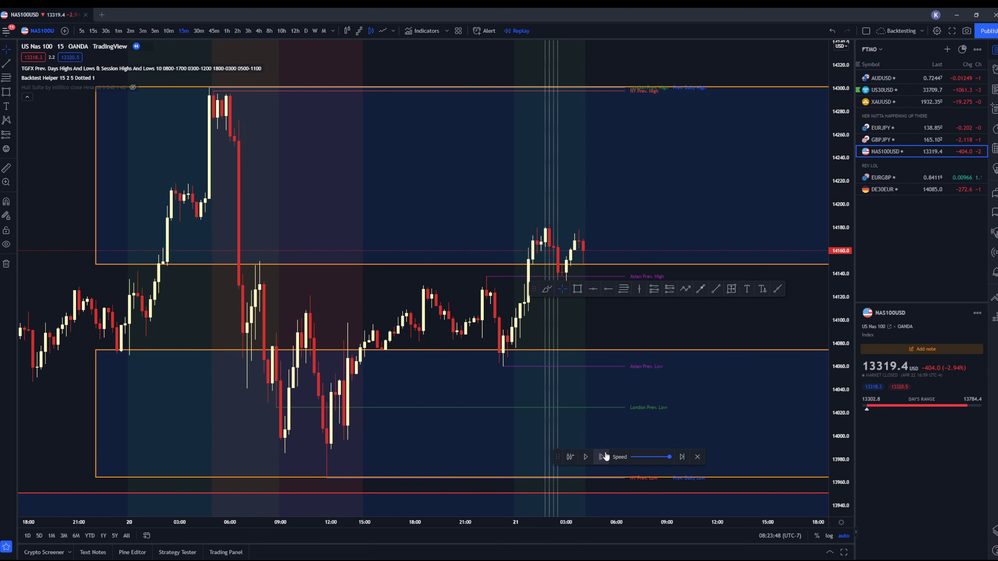
left_click(603, 457)
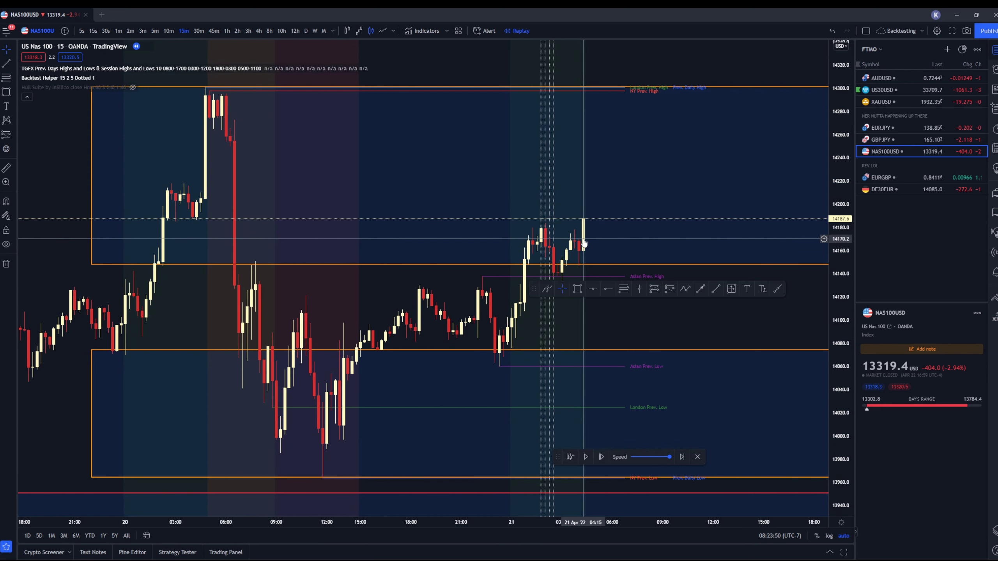
left_click(602, 457)
scroll(601, 241, "up", 2)
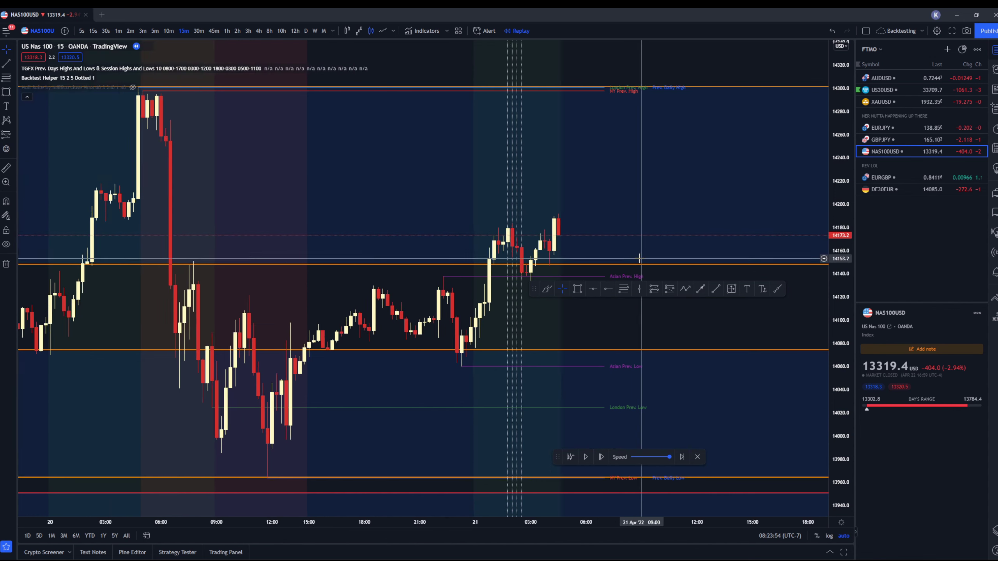
scroll(601, 232, "down", 2)
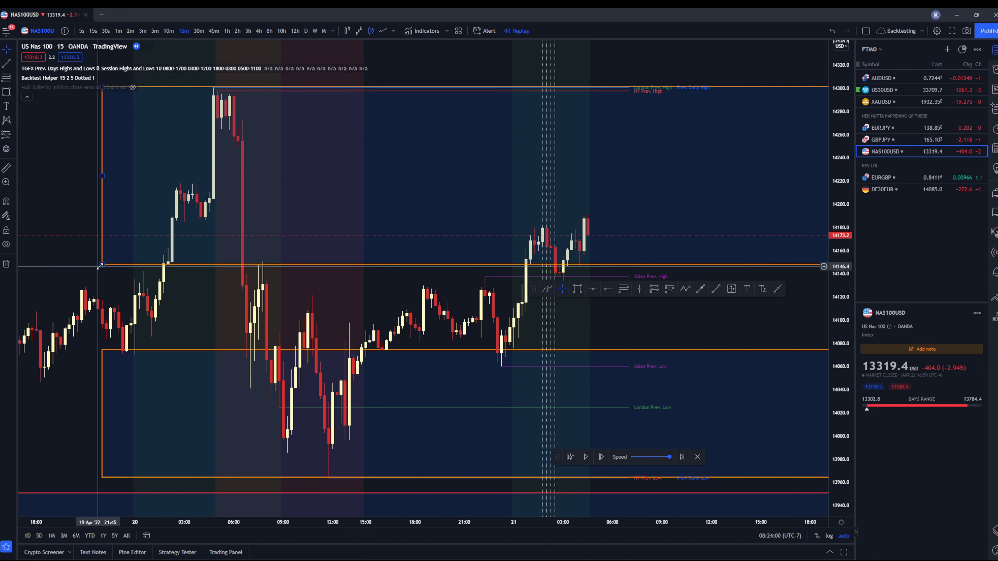
Drag the upper box's bottom-left corner onto the spike candle, covering about 14190–14300.
left_click_drag(101, 264, 197, 220)
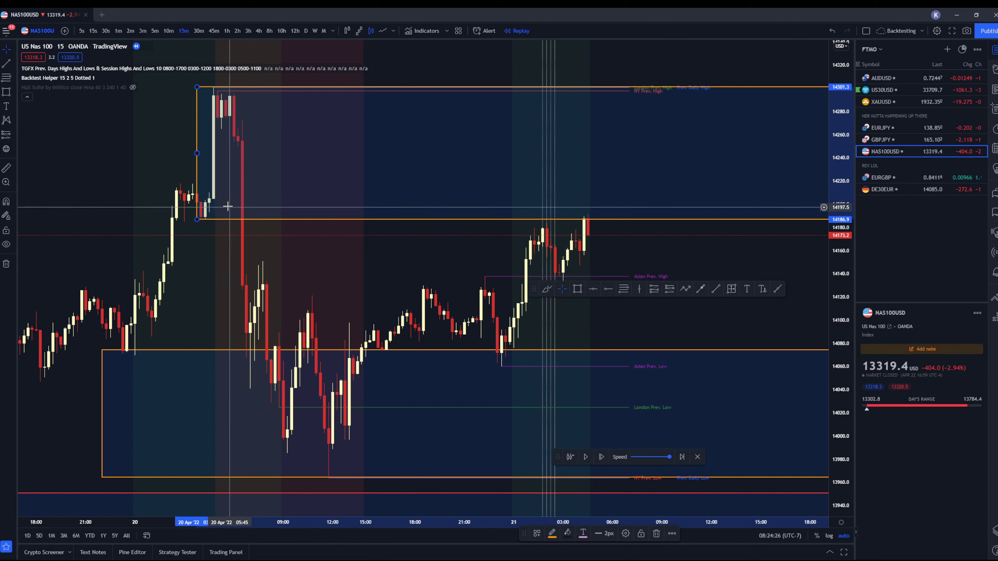
Draw a yellow freehand circle with the Brush tool around the Apr 20 spike high.
left_click(4, 93)
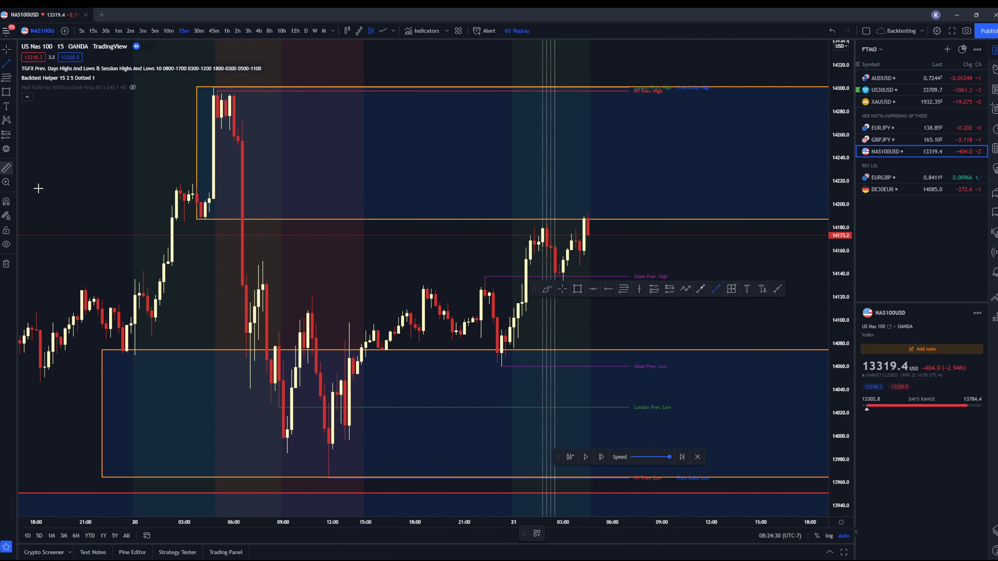
left_click(547, 289)
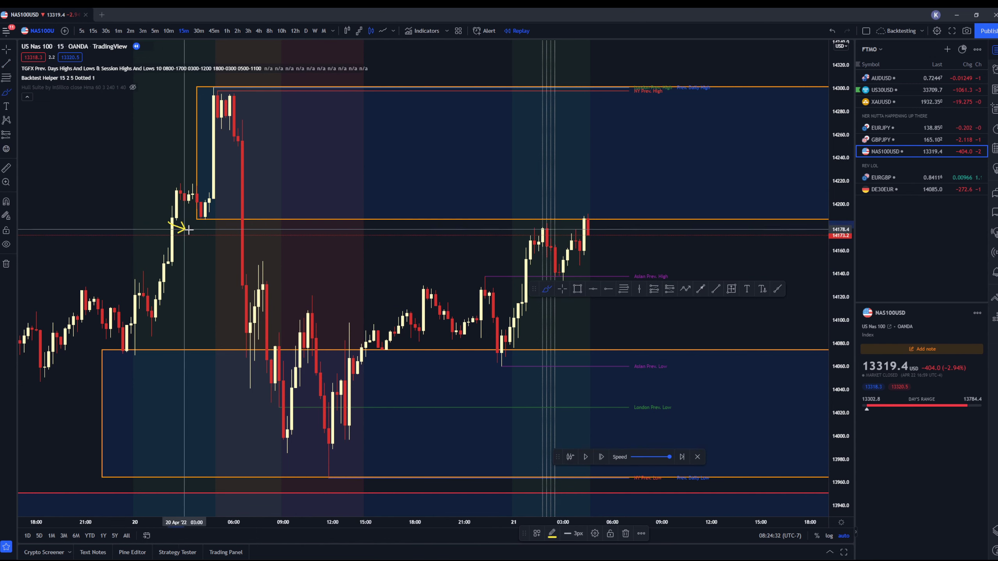
mouse_move(170, 223)
left_mouse_down()
mouse_move(274, 157)
mouse_move(173, 114)
mouse_move(158, 191)
left_mouse_up()
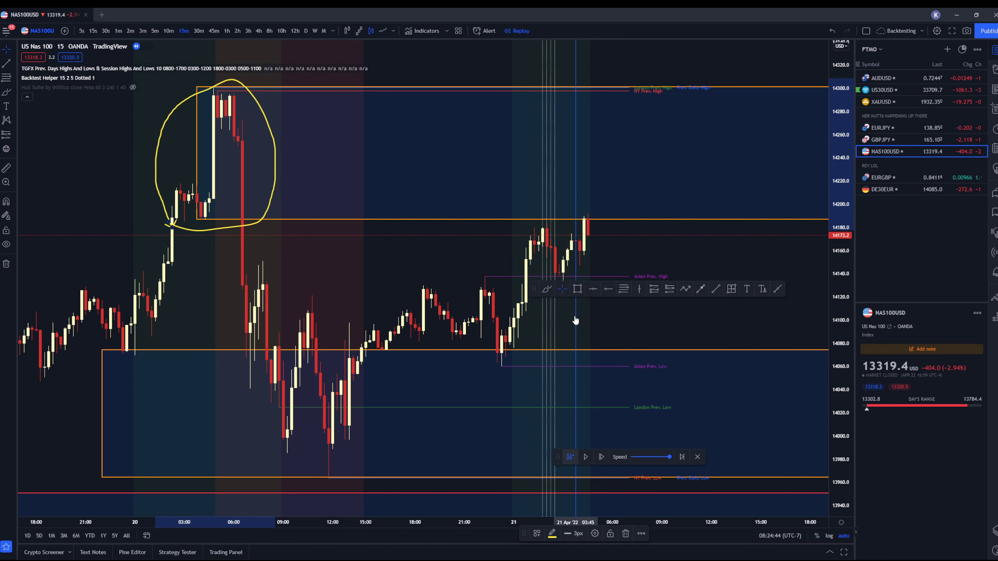
scroll(574, 314, "left", 5)
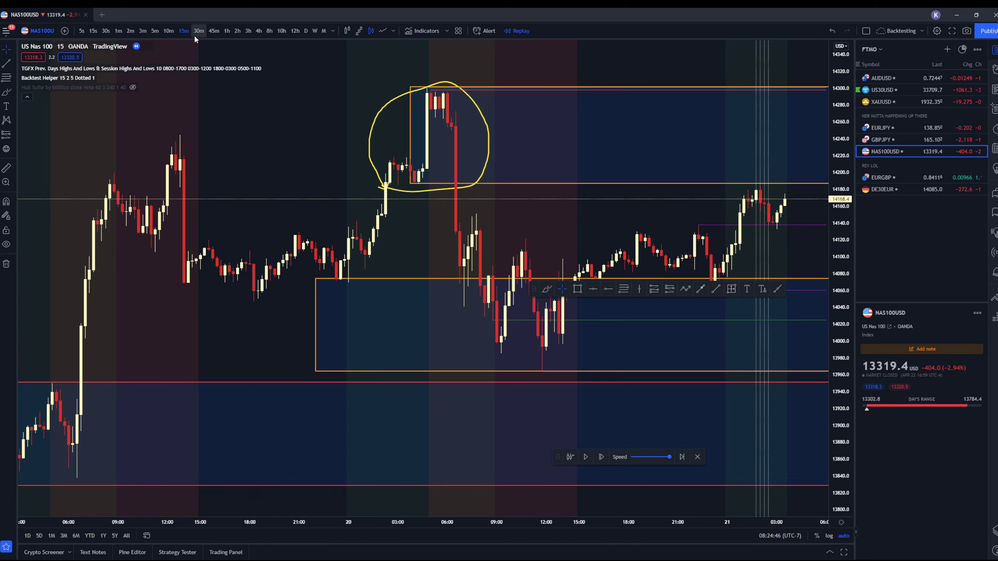
Switch to the hourly timeframe and restart the replay from an earlier bar.
left_click(226, 31)
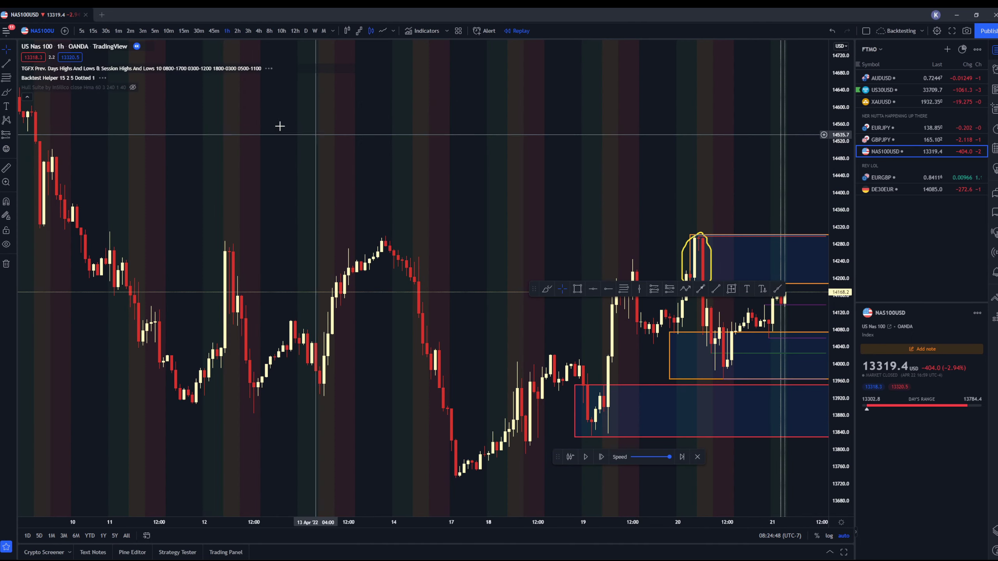
scroll(346, 167, "up", 6)
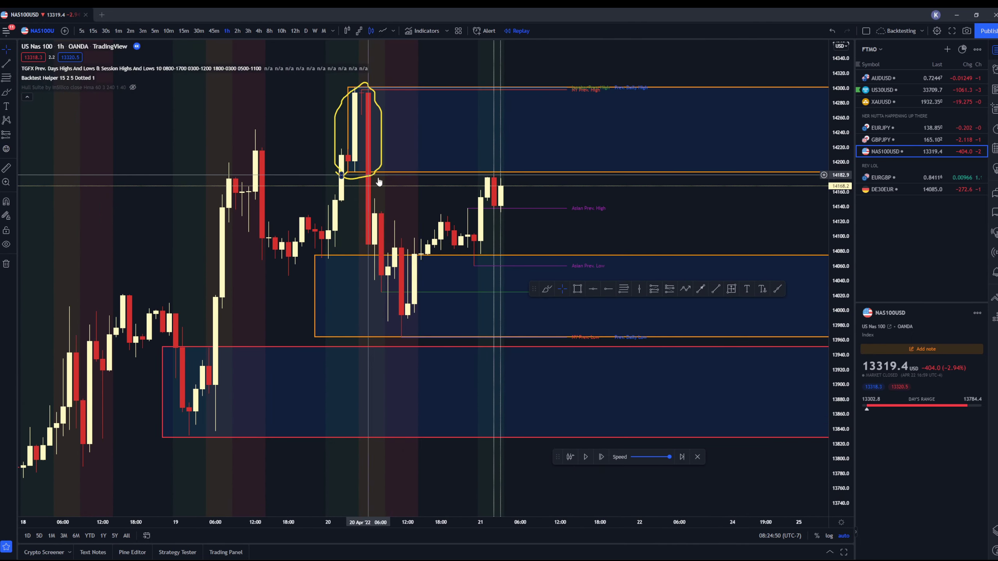
left_click(479, 295)
Bring earlier history into view, switch to 2-hour candles, and delete the yellow ellipse.
left_click_drag(410, 193, 171, 159)
left_click(237, 32)
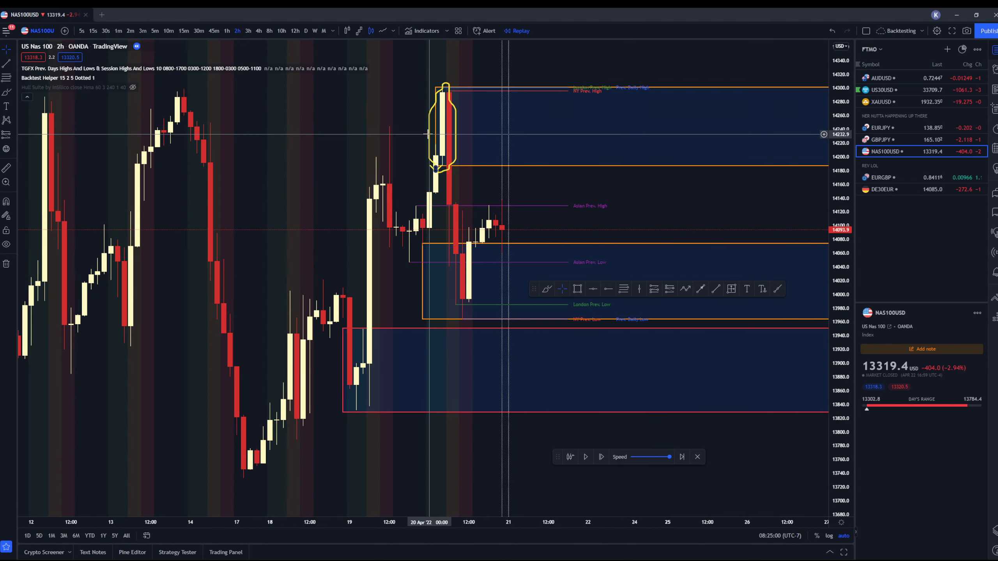
key("Delete")
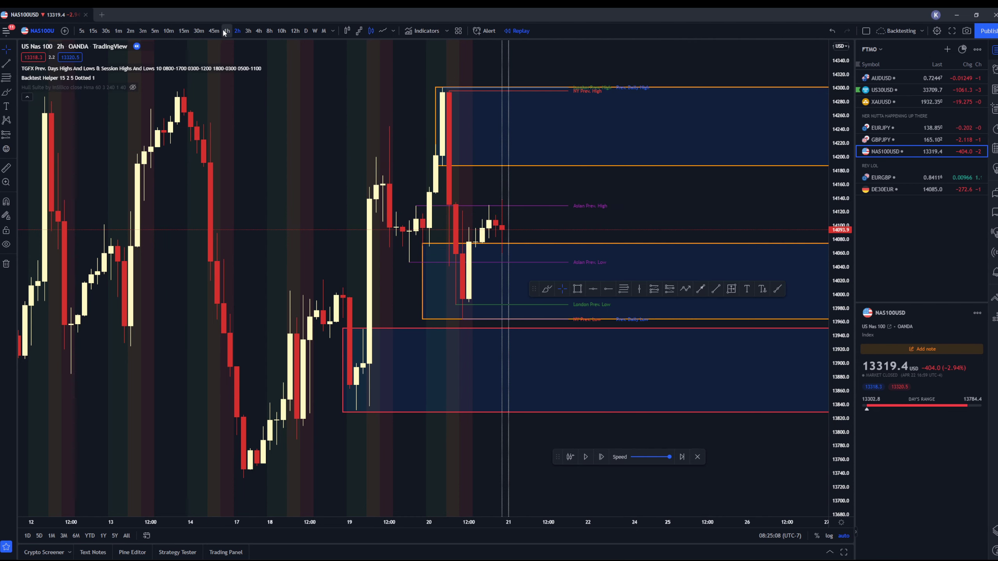
On 15-minute candles, step the replay seven bars until price touches the upper zone near 14190.
left_click(180, 32)
left_click_drag(523, 198, 393, 258)
left_click(602, 457)
left_click(601, 457)
left_click(601, 457)
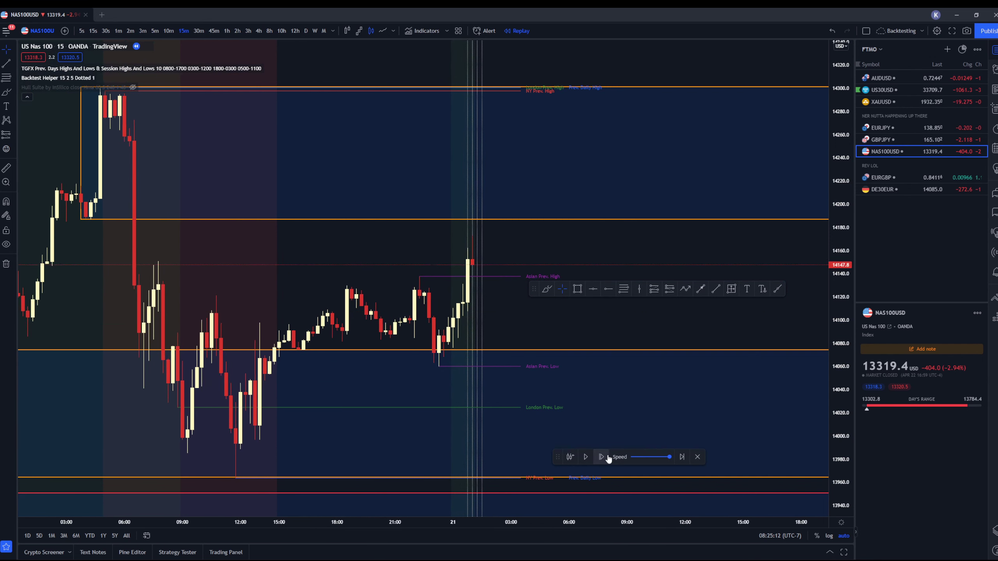
left_click(601, 457)
left_click(607, 457)
left_click(607, 457)
left_click(607, 458)
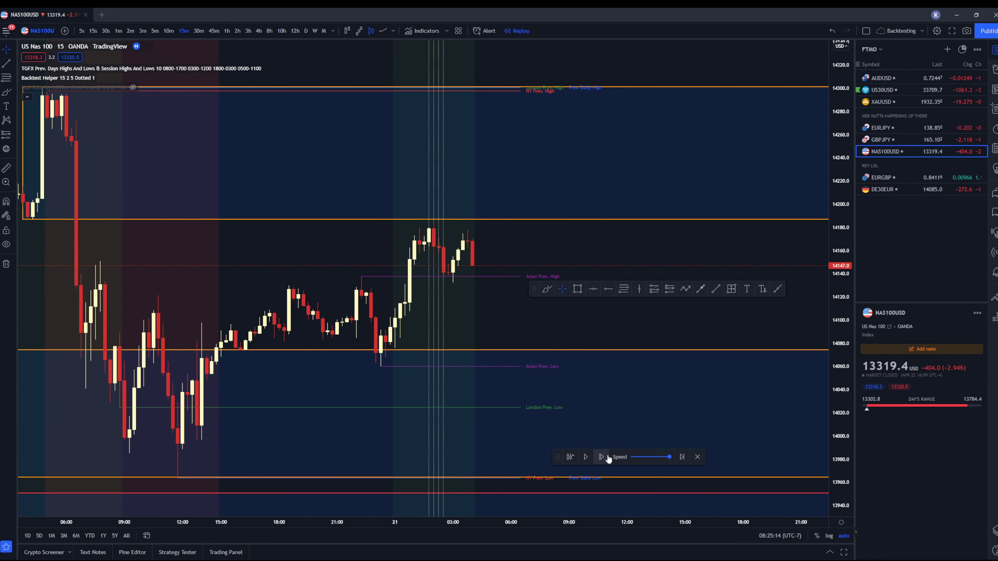
left_click(607, 457)
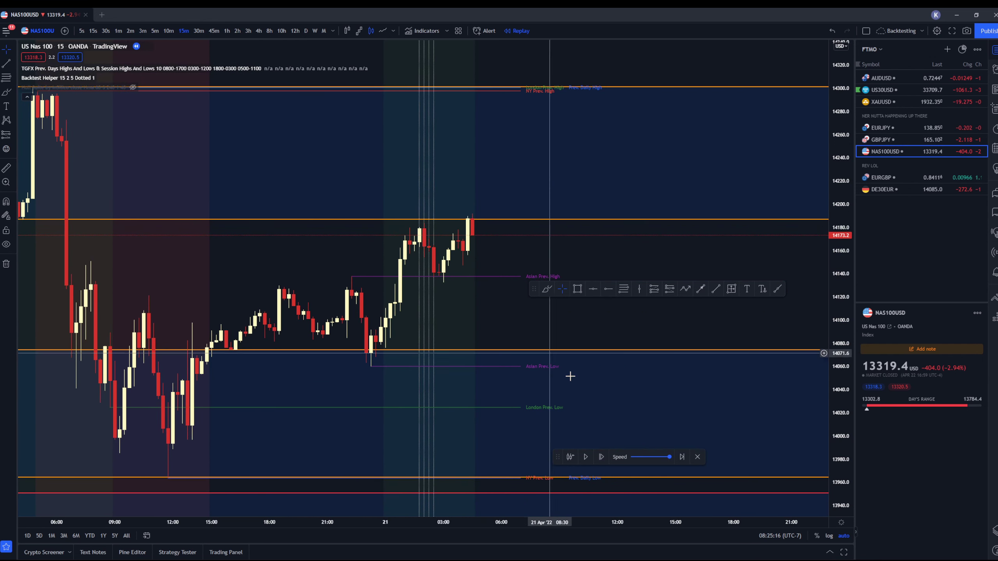
scroll(325, 252, "down", 4)
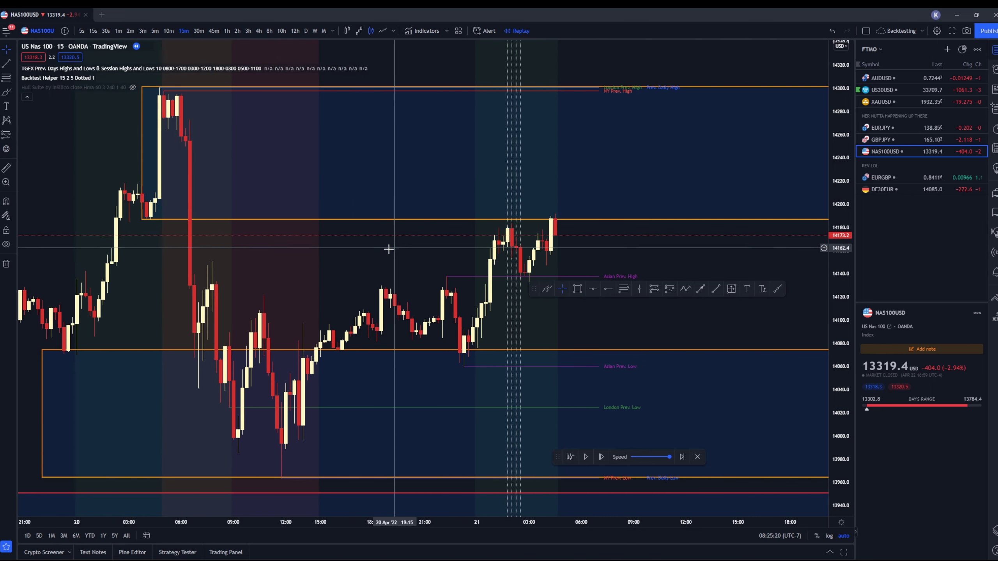
scroll(387, 245, "right", 3)
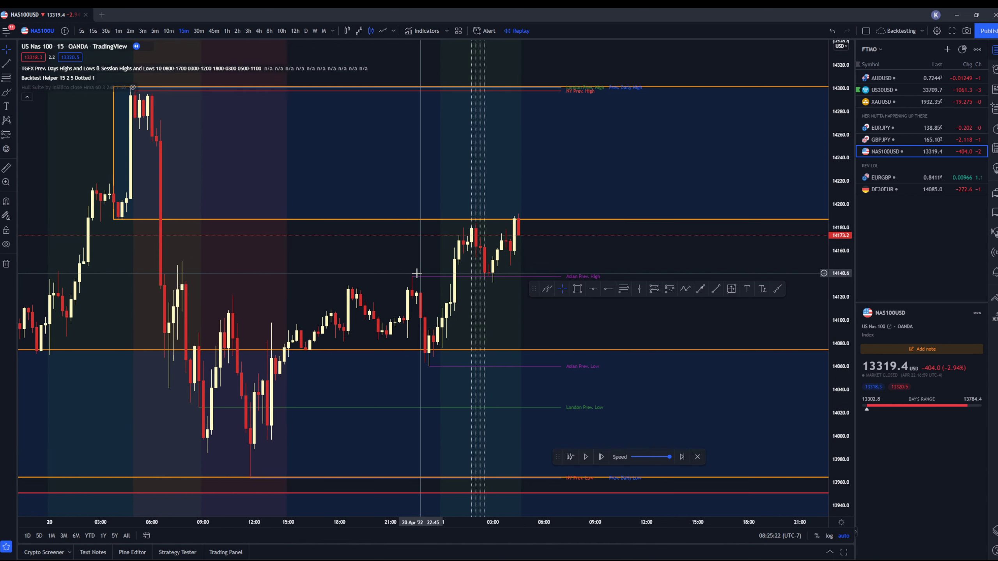
scroll(455, 239, "right", 2)
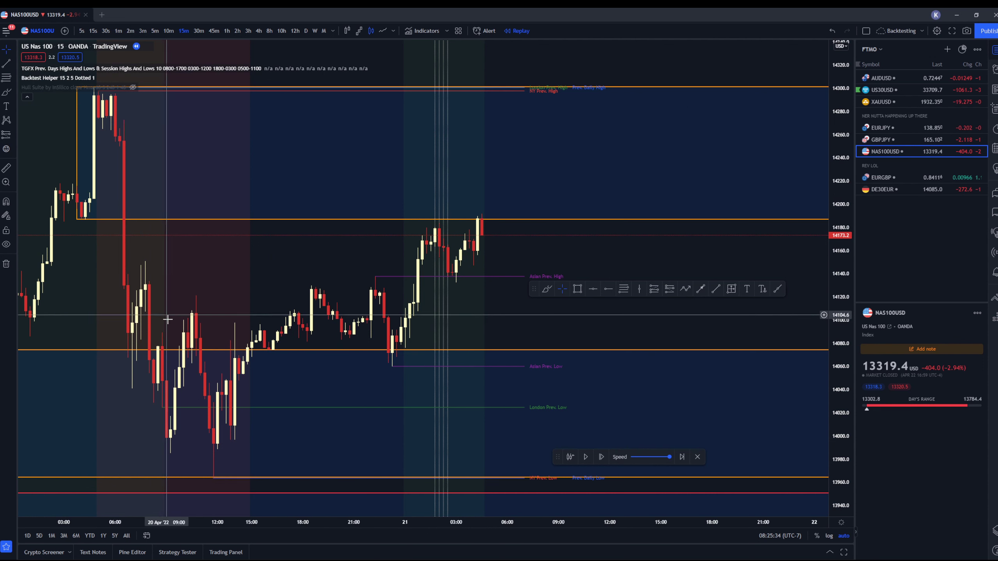
Resize the lower orange zone so its top sits near 14048, starting at the 20 Apr morning low.
scroll(154, 354, "down", 2)
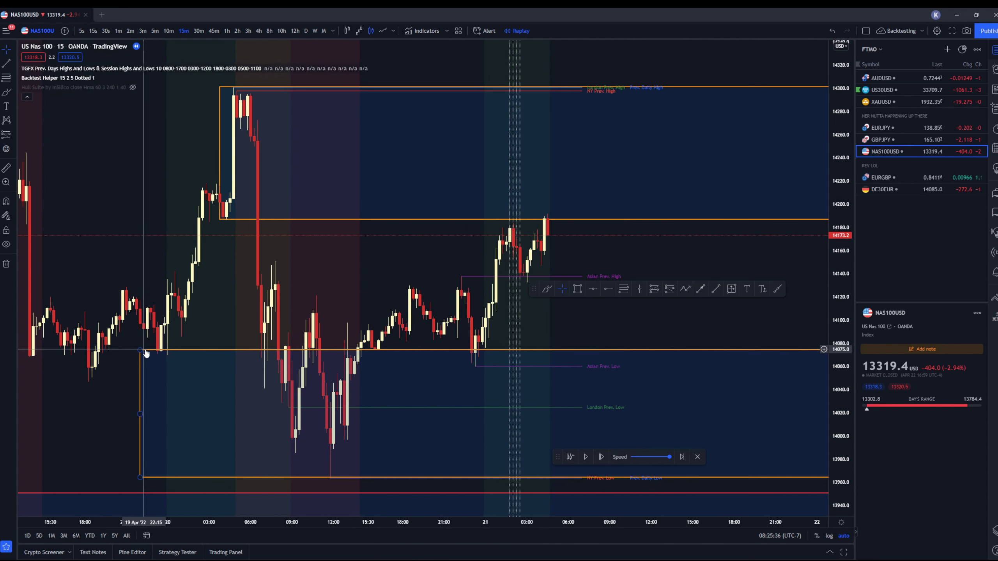
left_click_drag(141, 350, 320, 378)
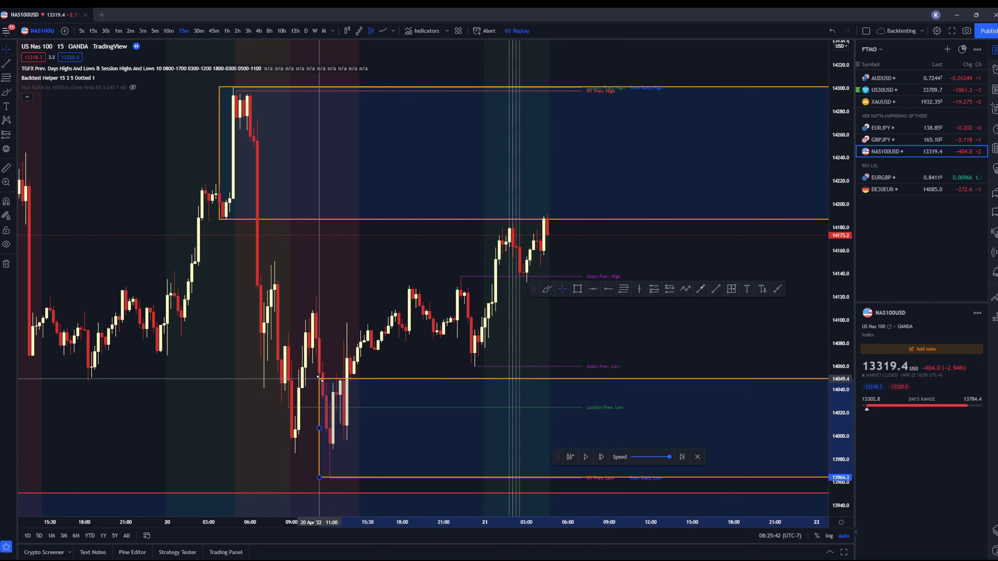
scroll(543, 364, "up", 3)
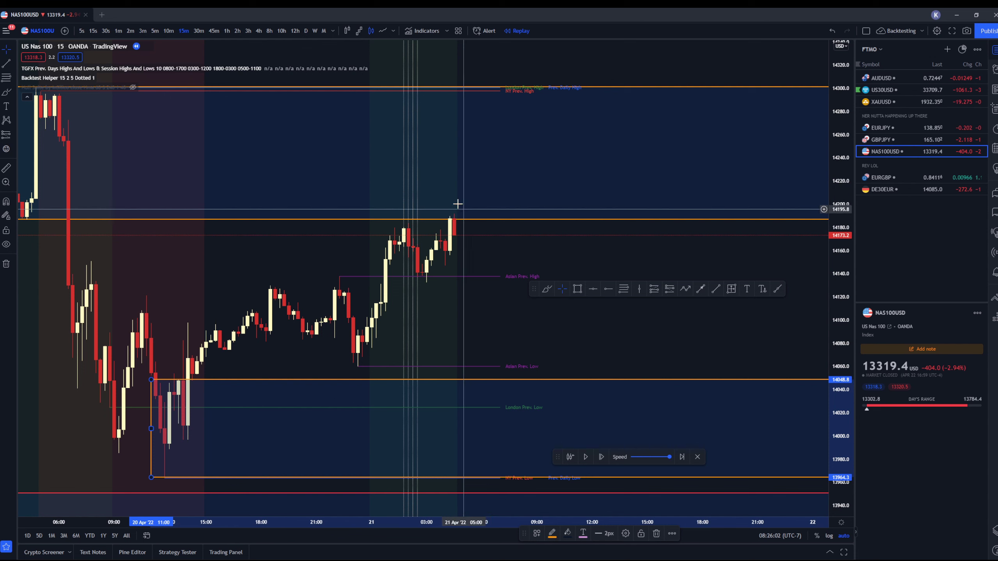
Show 1-minute candles around the latest high, pick the Rectangle tool, and open Backtest Helper settings.
left_click(118, 30)
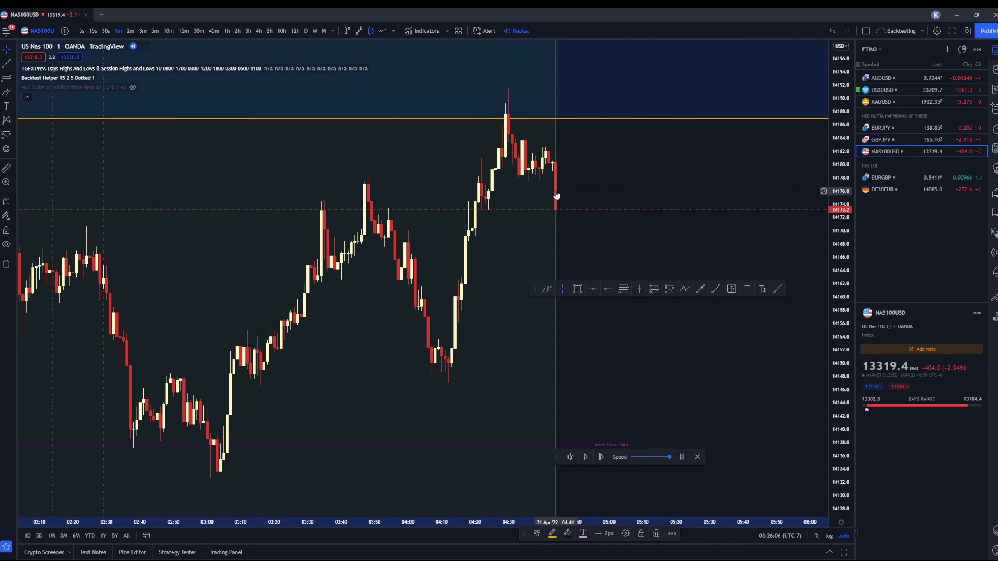
scroll(566, 192, "down", 5)
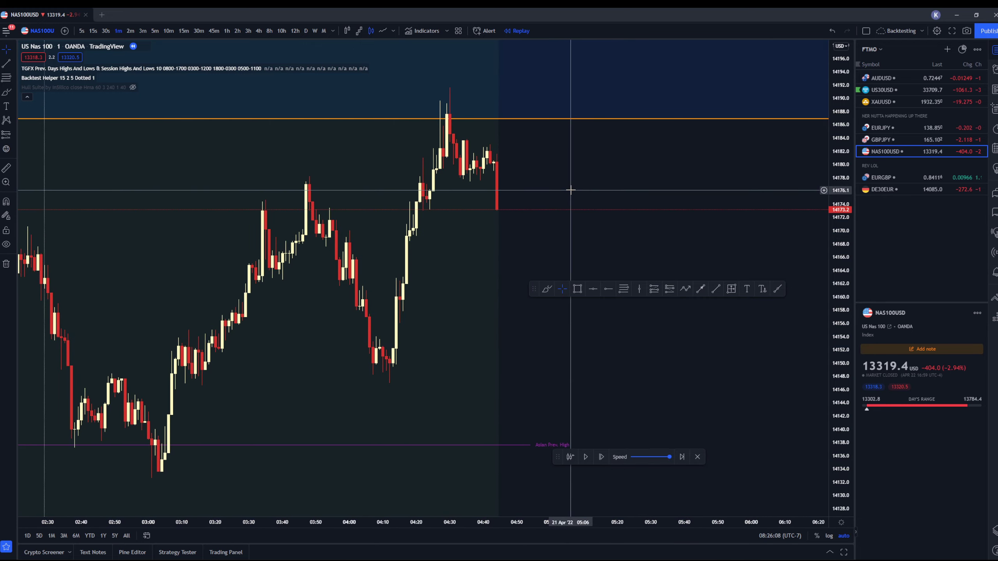
scroll(570, 190, "up", 5)
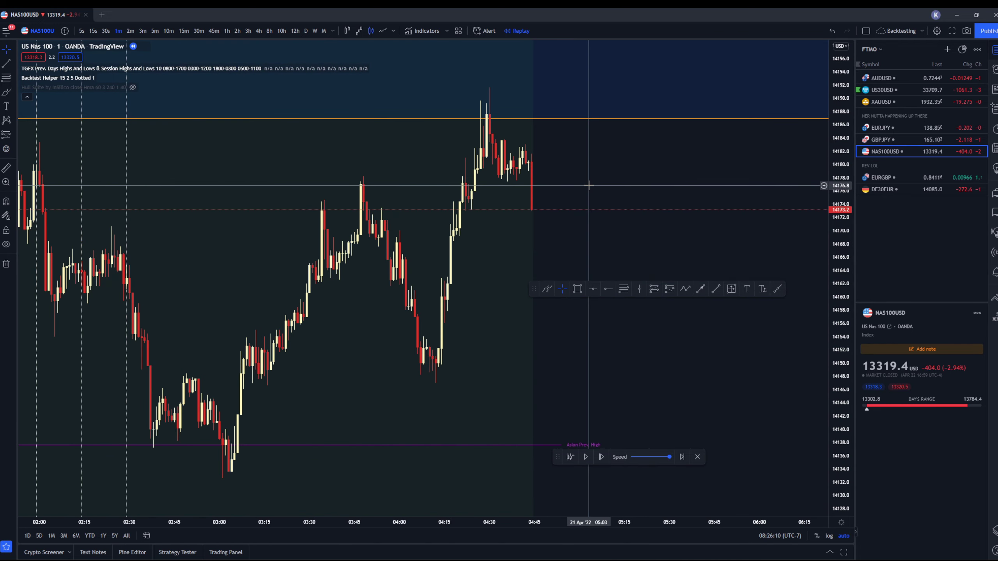
scroll(512, 158, "right", 1)
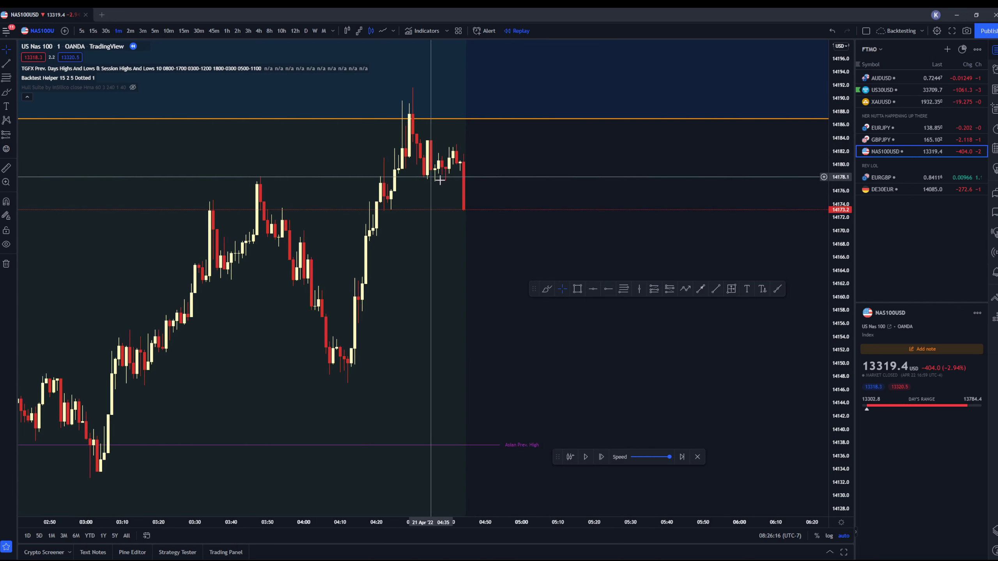
left_click(577, 290)
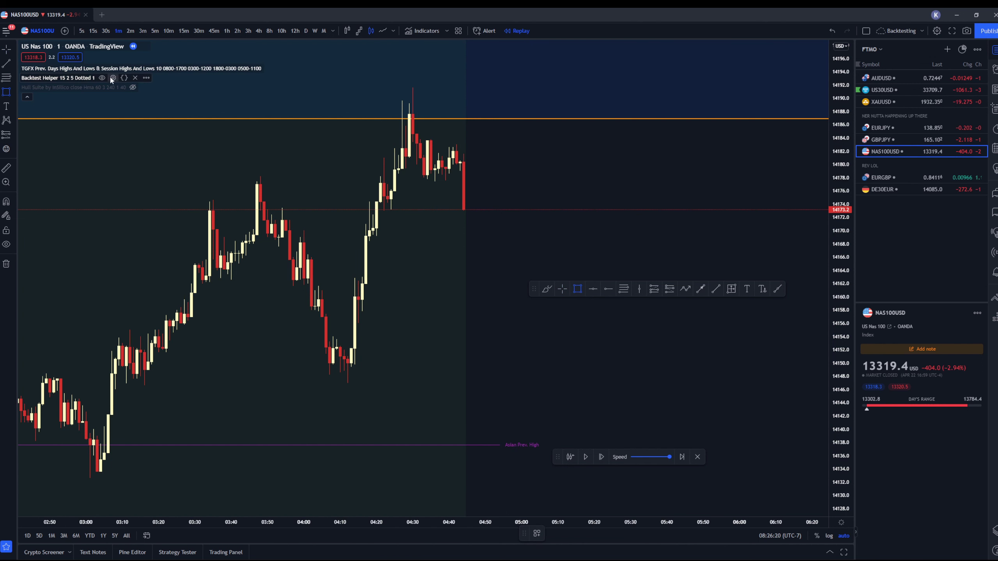
left_click(113, 78)
Set the Backtest Helper start date to 21 Apr 01:14 and apply it.
left_click(538, 258)
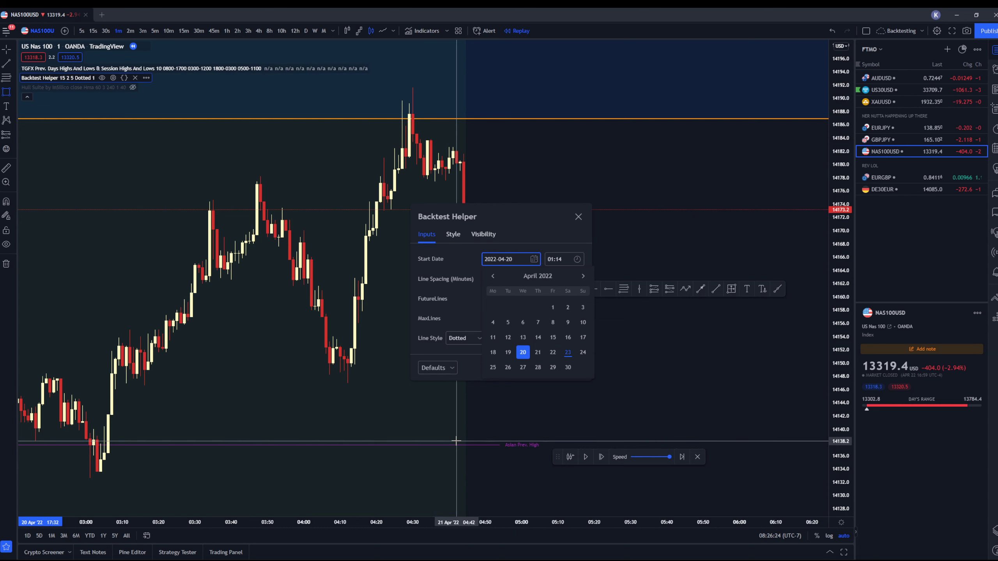
left_click(573, 368)
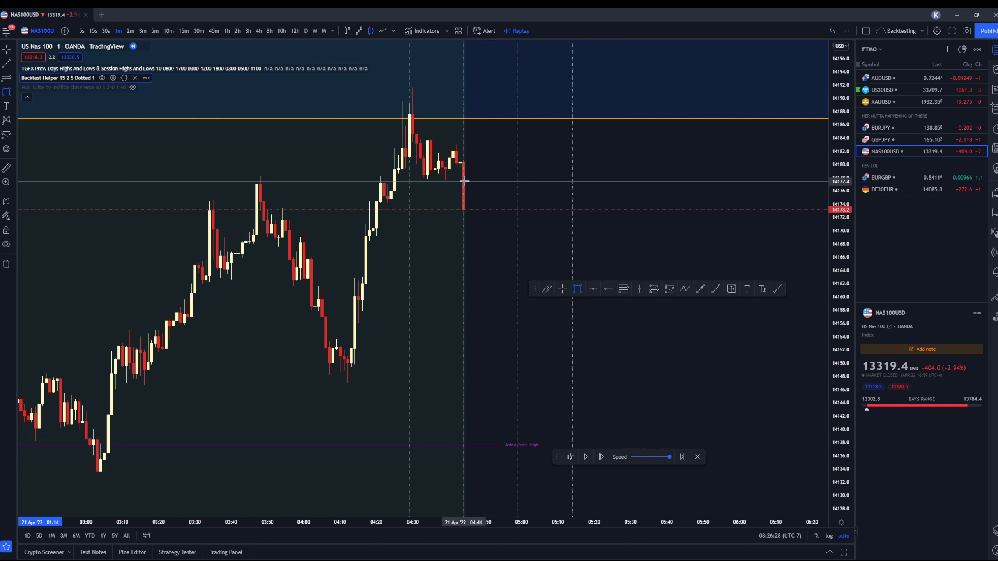
On 15-minute candles, draw a zone from about 14173 to 14191 at the latest high, then return to 1-minute.
left_click(183, 31)
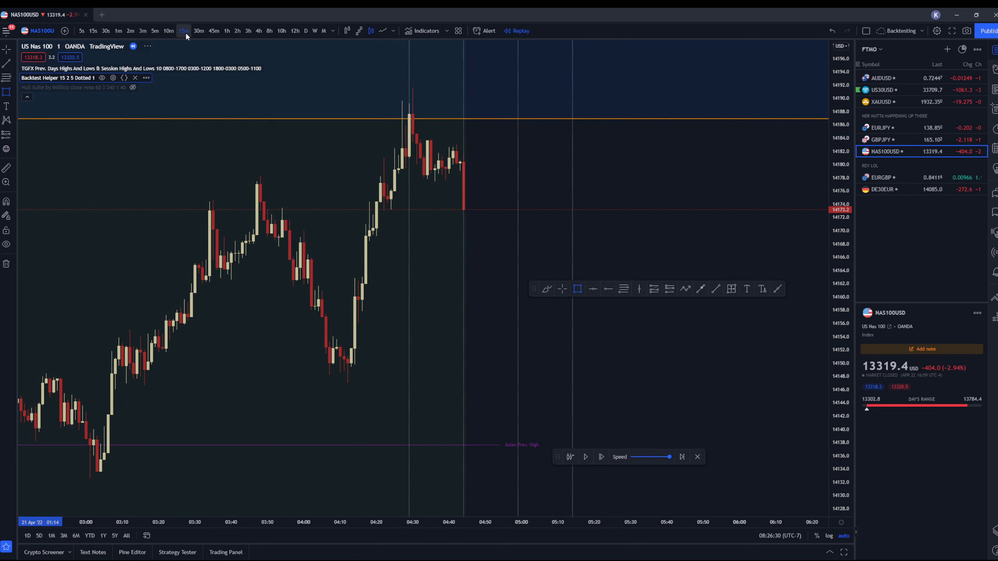
left_click(306, 143)
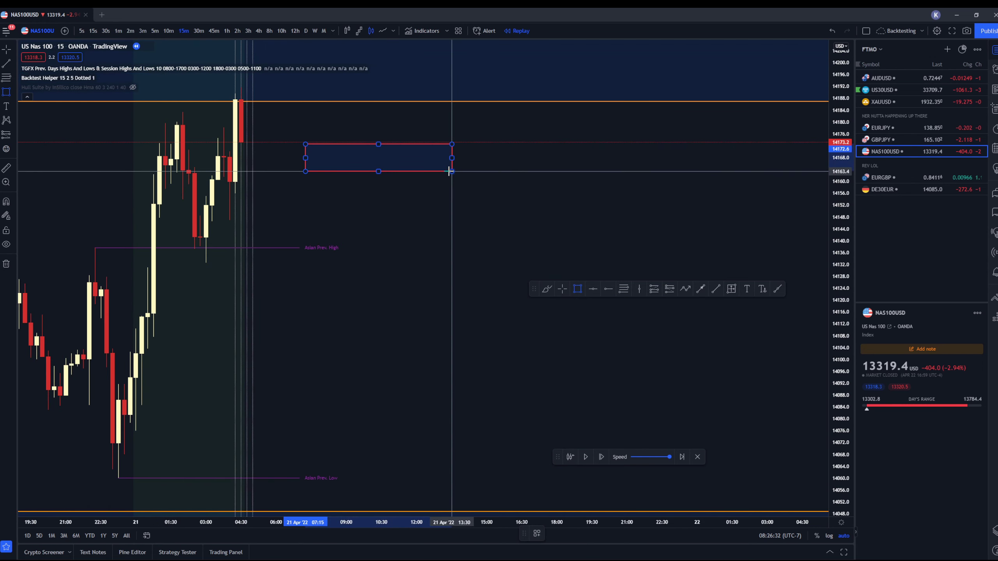
key("Escape")
left_click_drag(384, 170, 510, 156)
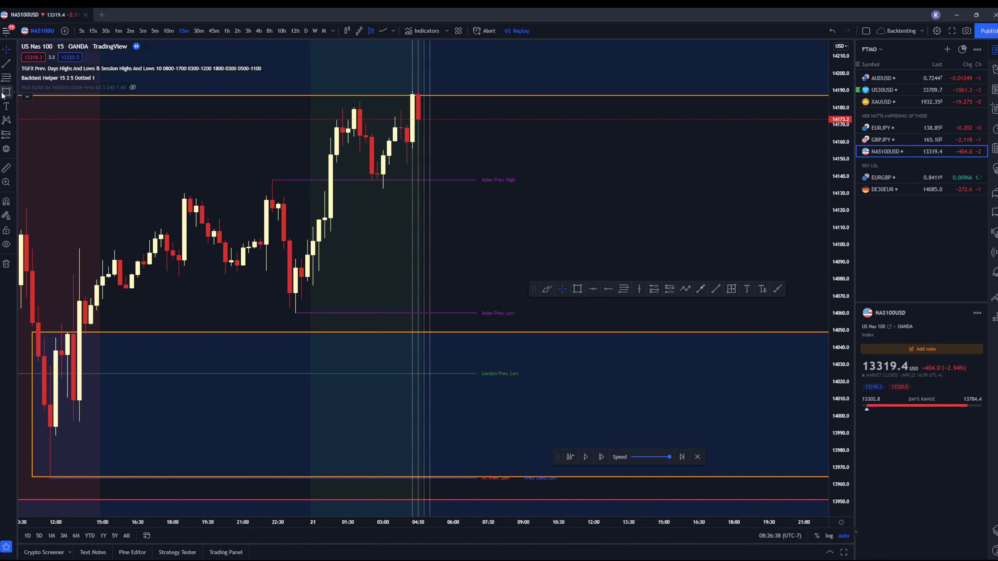
left_click(400, 119)
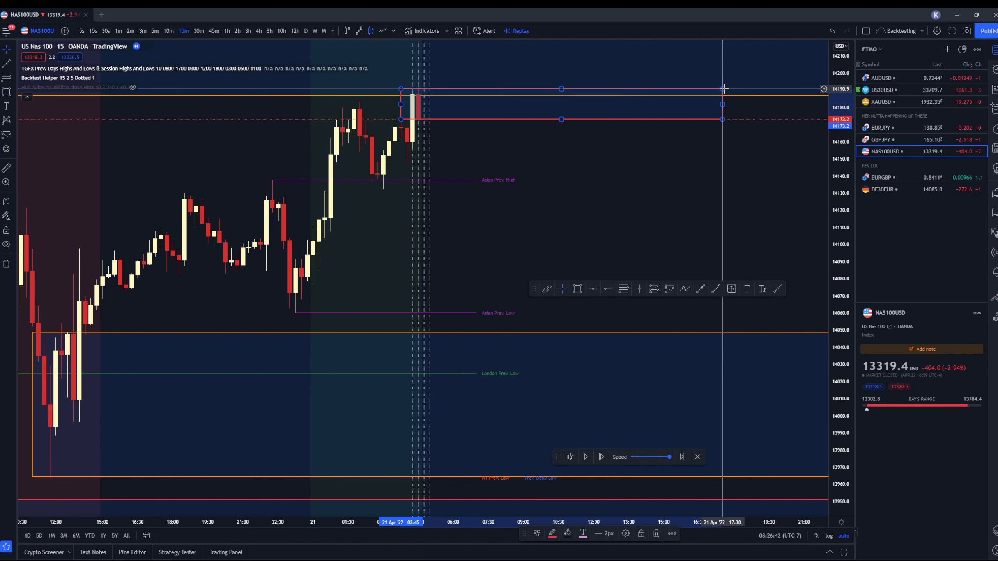
left_click(723, 89)
left_click(117, 31)
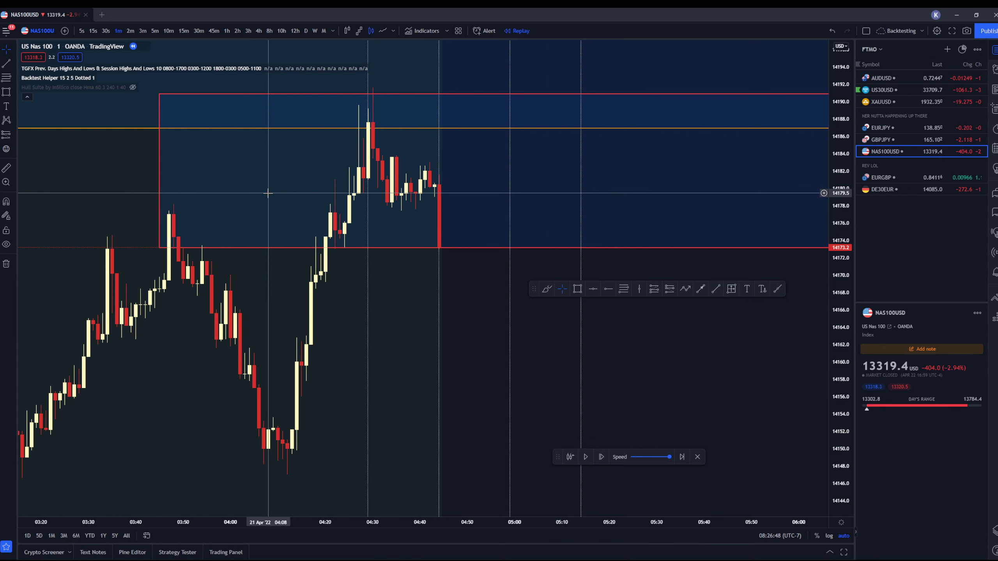
Tighten the new zone to about 14184–14191 from the 21 Apr 04:26 candle and advance one bar.
left_click_drag(159, 249, 349, 212)
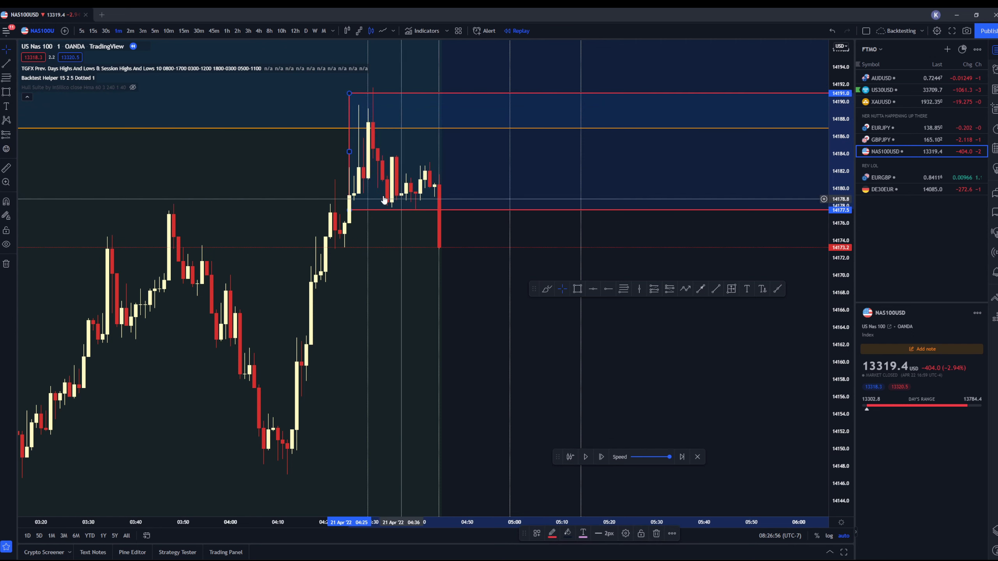
left_click_drag(349, 209, 354, 151)
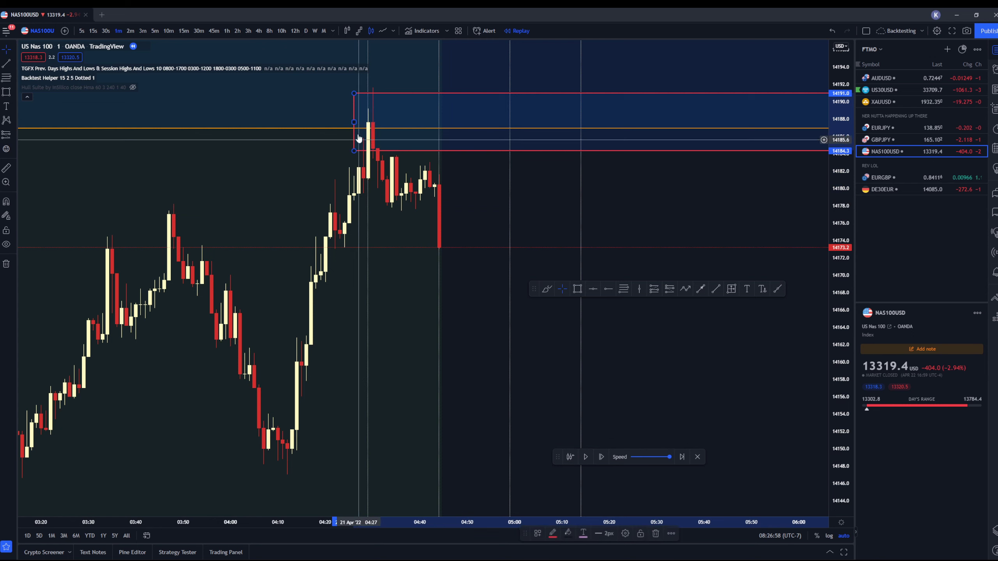
left_click_drag(357, 95, 352, 90)
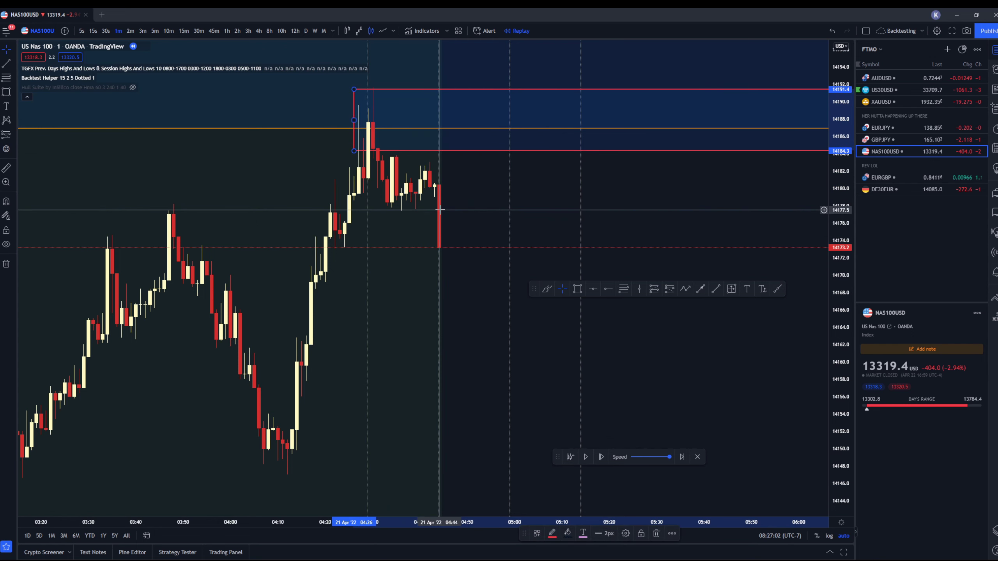
left_click(598, 458)
Advance the 1-minute replay eleven bars as price pushes through the zone to about 14195.
left_click(598, 457)
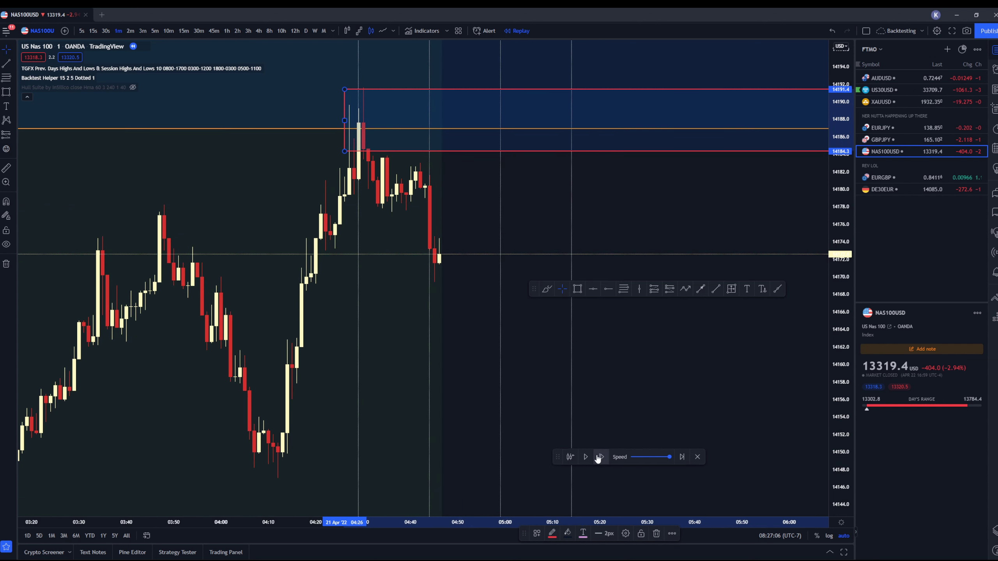
left_click(598, 457)
left_click(598, 457)
left_click(598, 458)
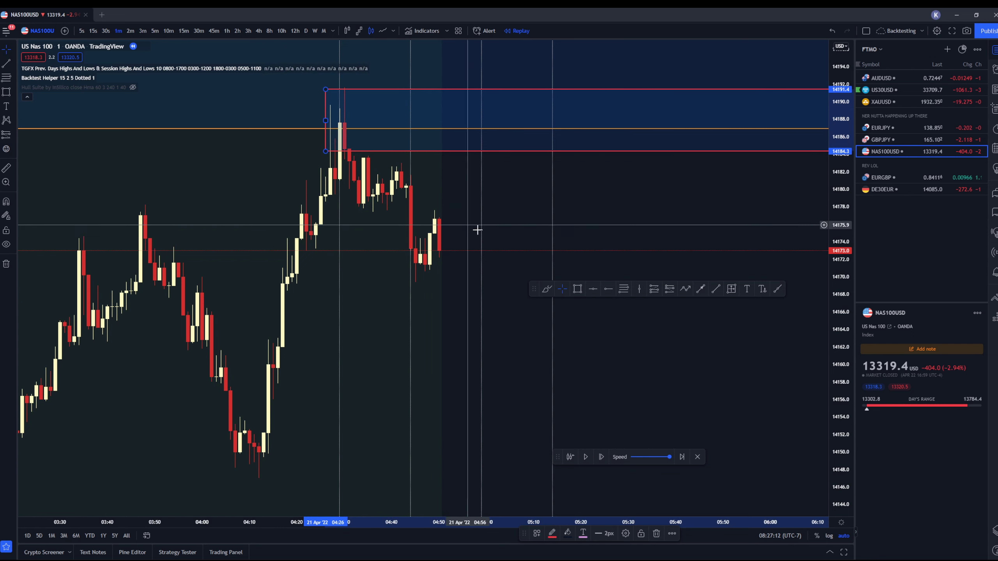
left_click(602, 458)
left_click(602, 457)
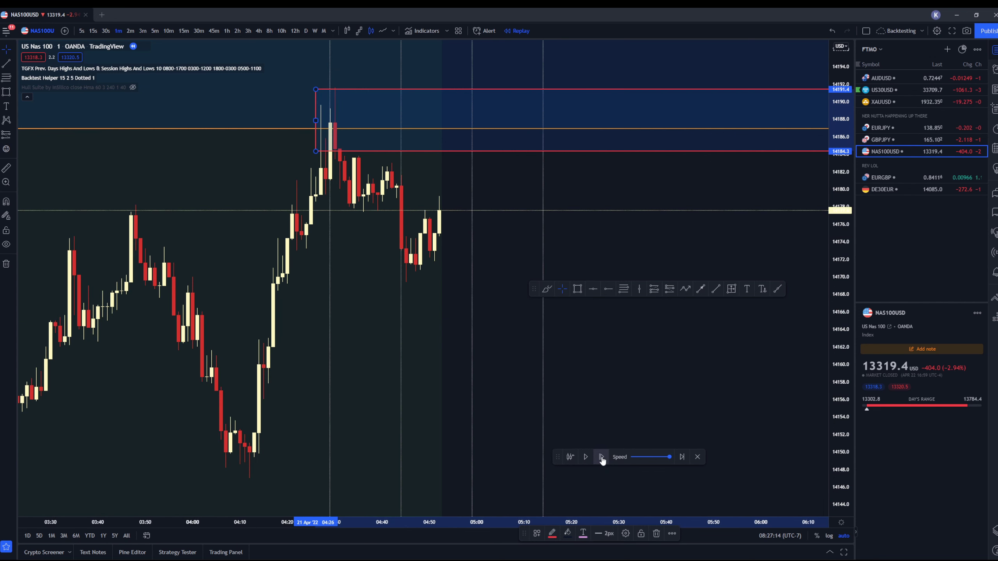
left_click(602, 457)
left_click(602, 457)
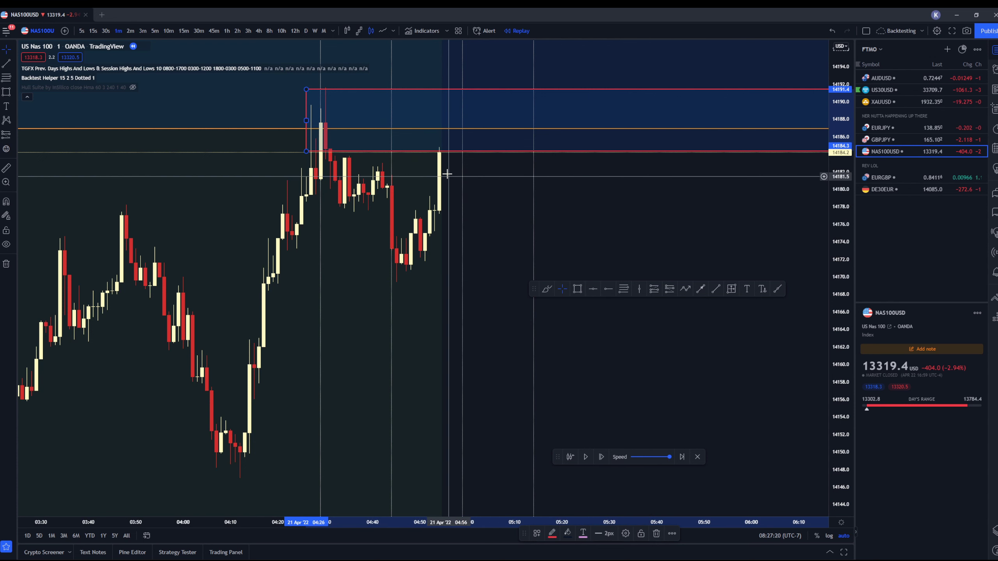
left_click(601, 458)
left_click(602, 457)
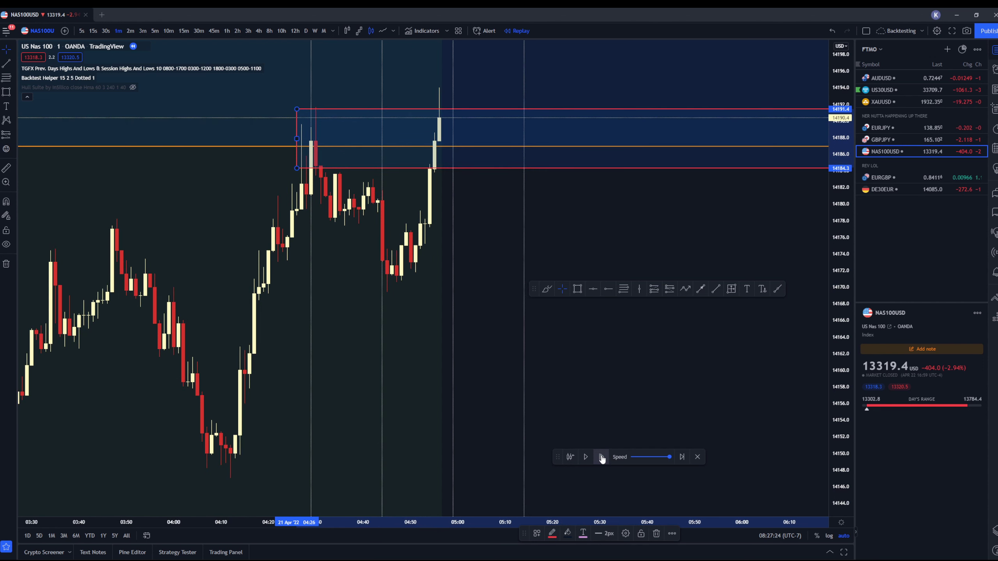
left_click(602, 457)
left_click(601, 457)
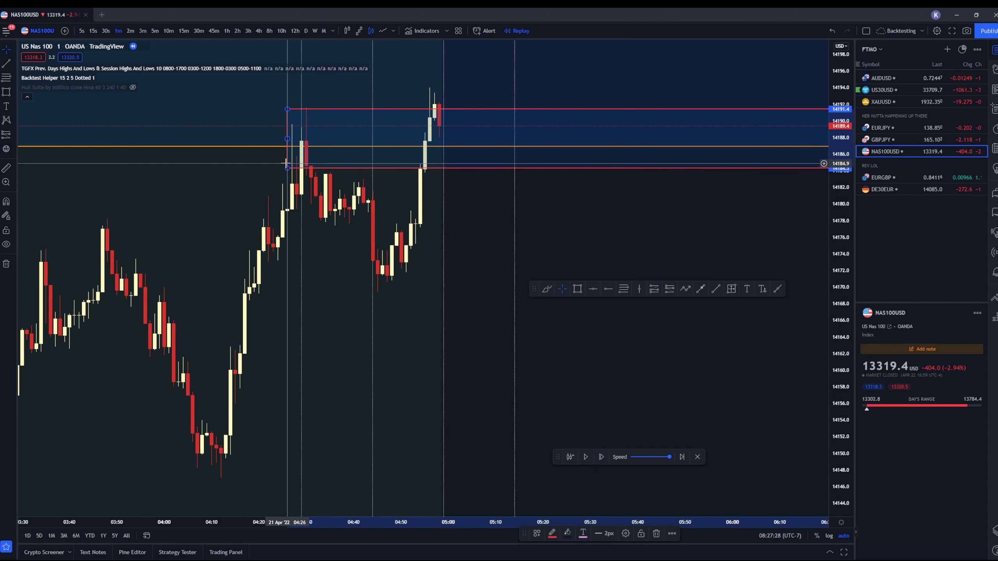
Advance one more bar and, on 15-minute candles, stretch the red zone up to about 14194.
left_click(602, 457)
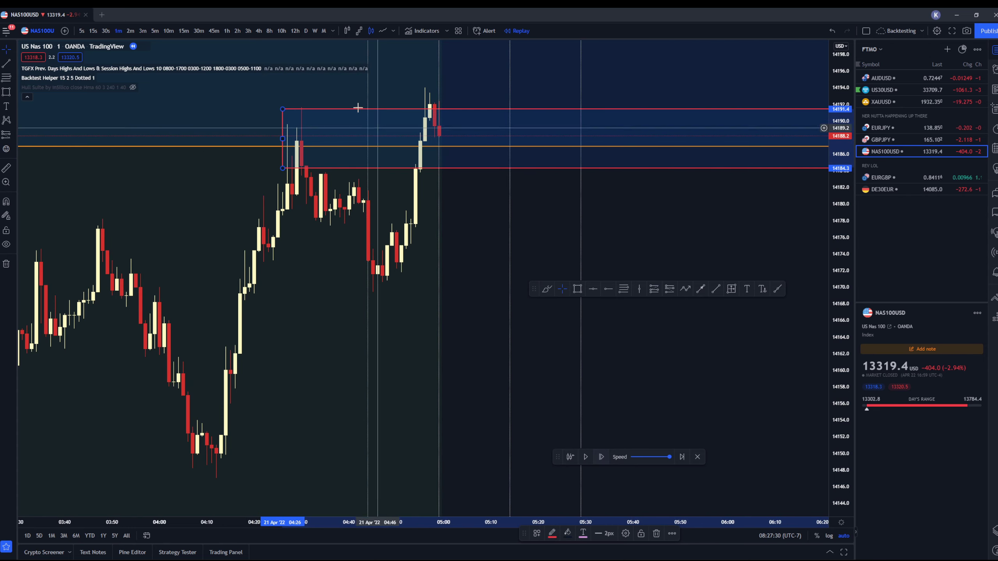
left_click(184, 31)
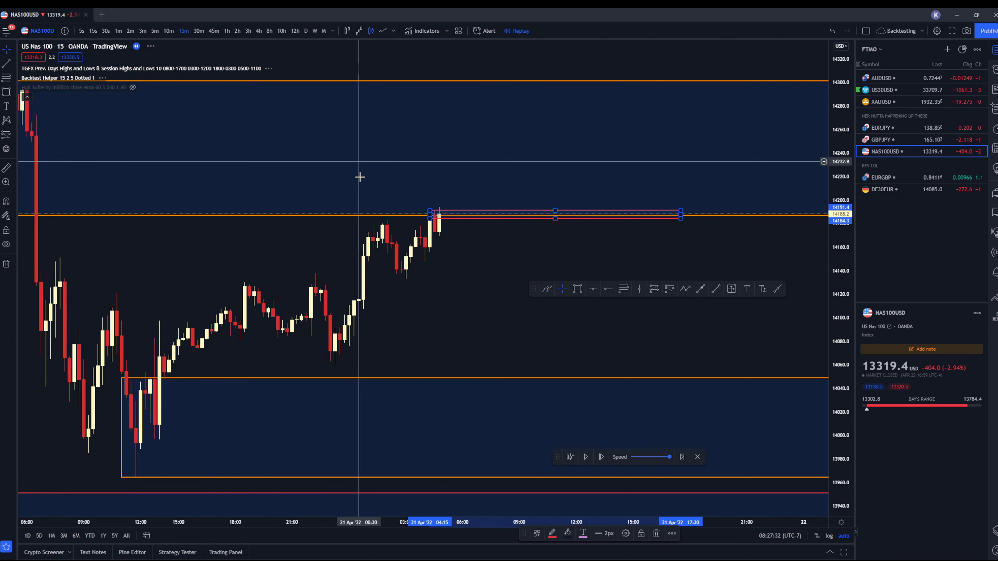
left_click_drag(346, 116, 291, 86)
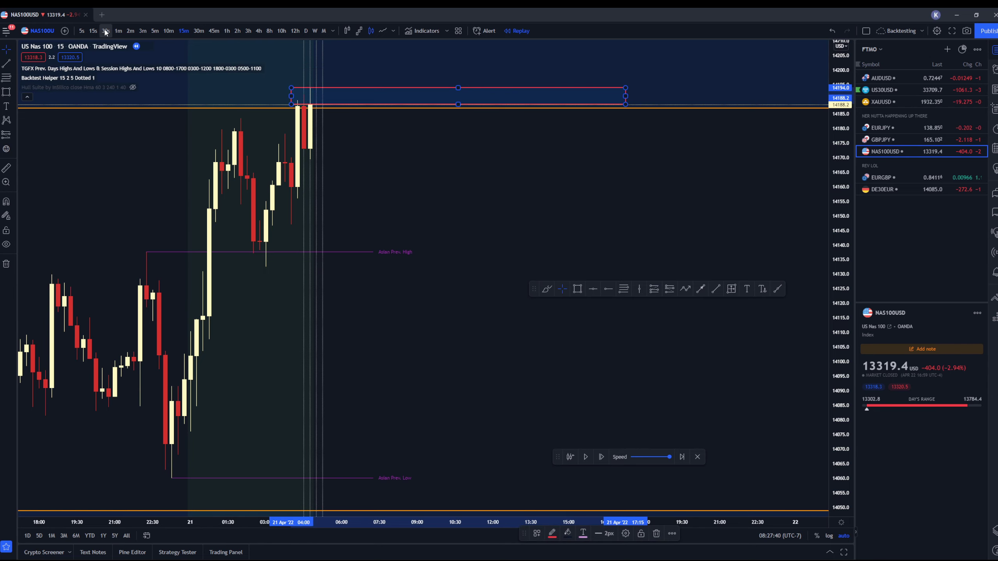
Zoom out and review the red zone on 5-minute candles.
scroll(263, 127, "down", 5)
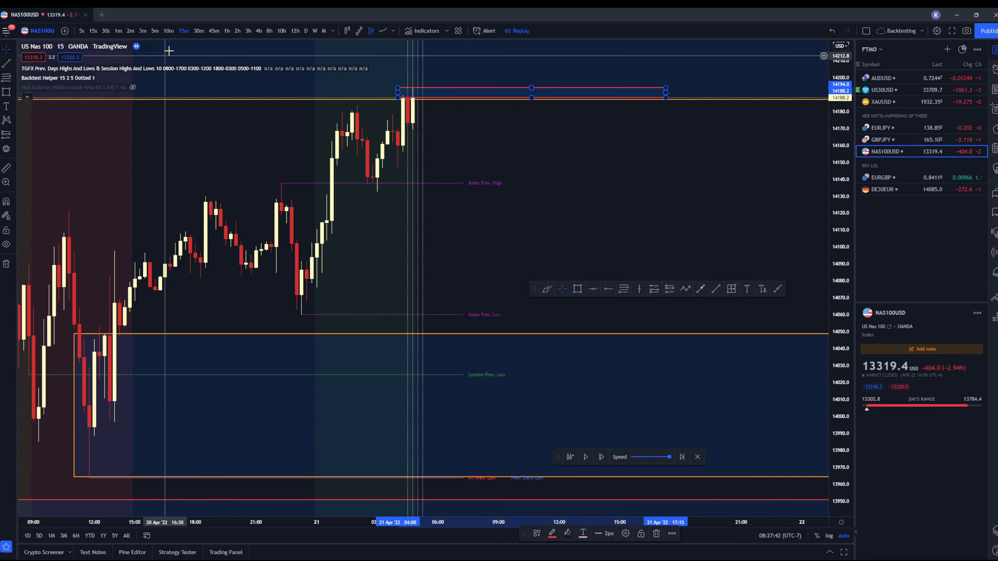
scroll(263, 100, "up", 3)
scroll(276, 110, "down", 3)
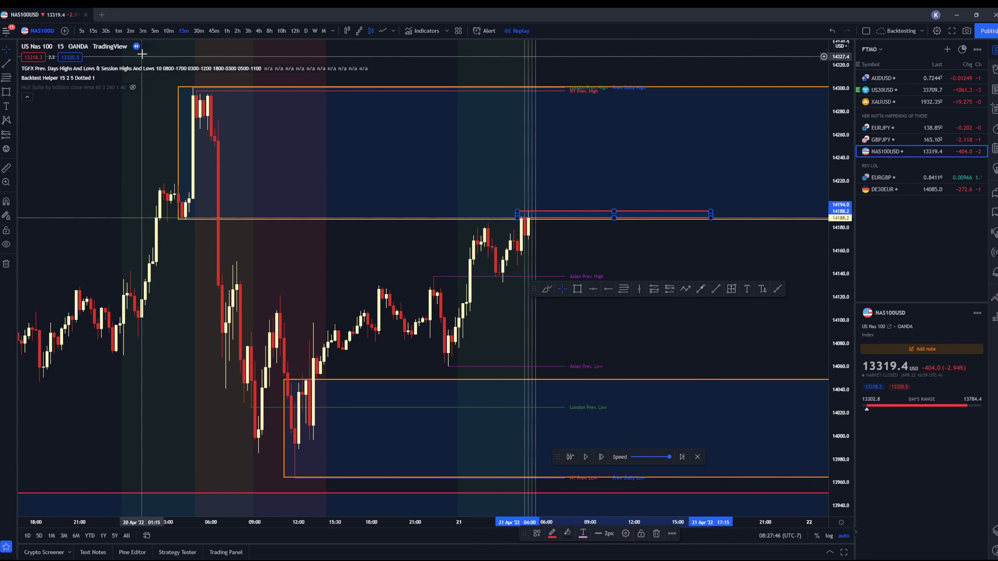
left_click(155, 36)
scroll(286, 122, "down", 3)
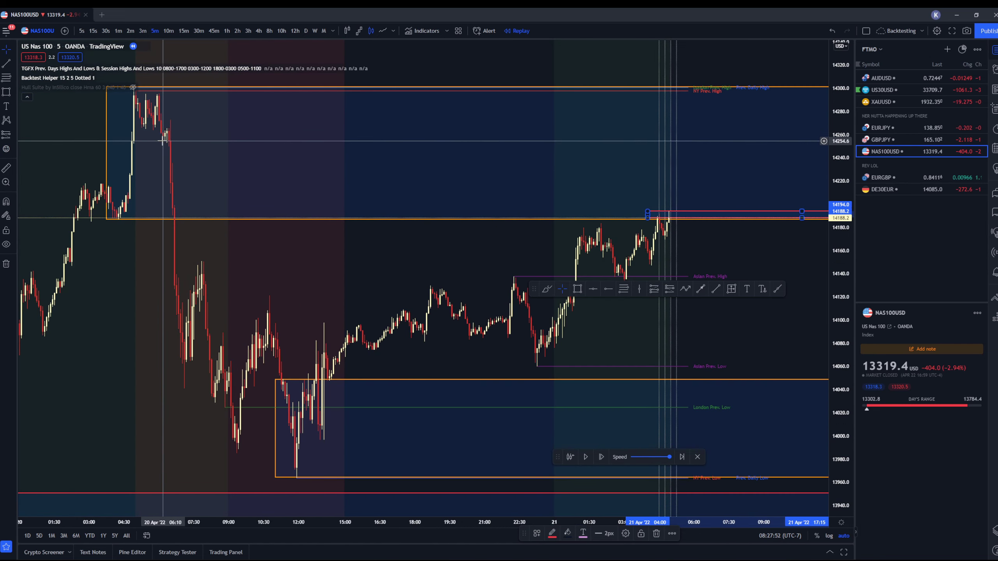
Draw a yellow-bordered zone spanning about 14250–14272 on the 5-minute chart, then return to 1-minute candles.
left_click(6, 92)
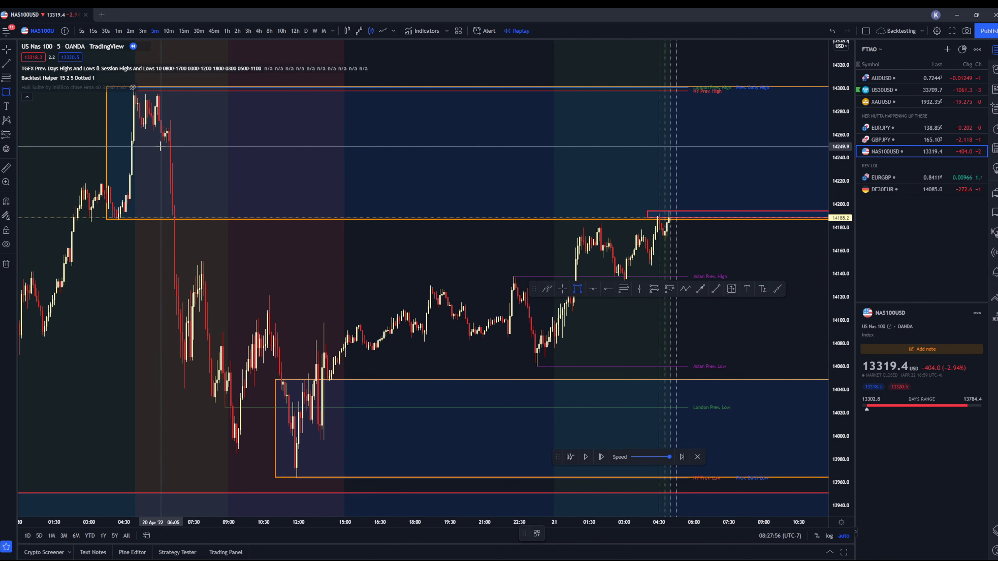
left_click_drag(154, 145, 787, 120)
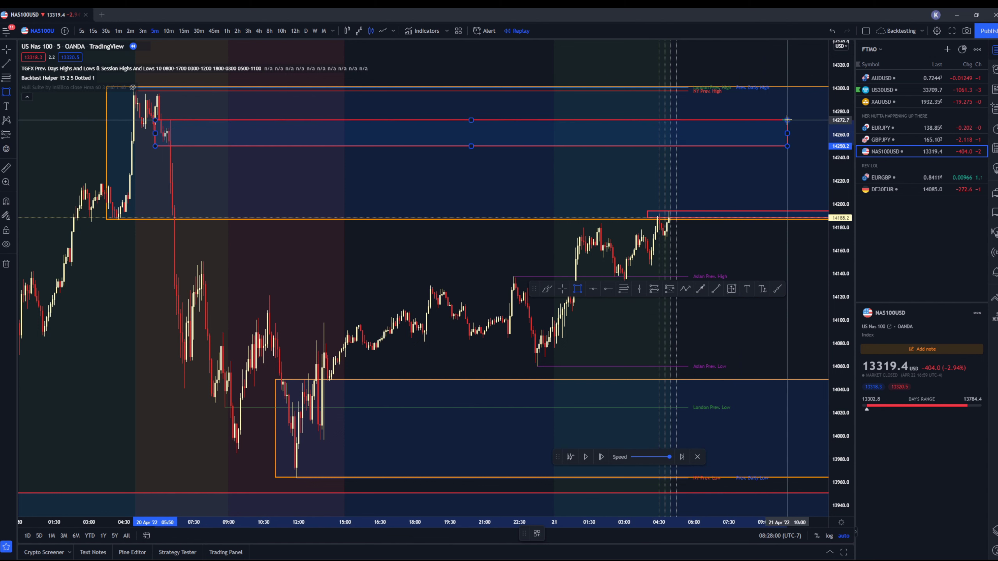
double_click(787, 120)
left_click(500, 269)
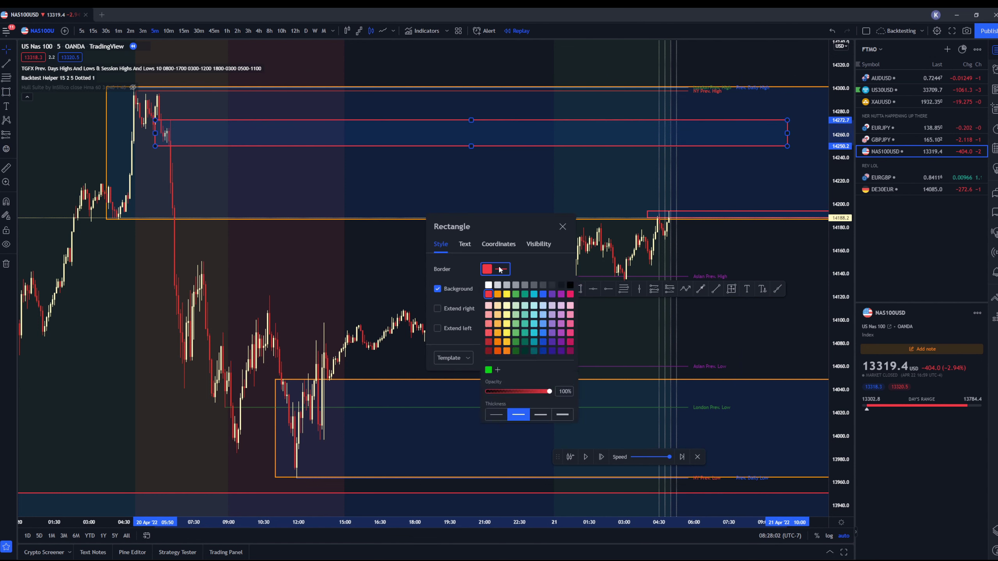
left_click(507, 294)
left_click(495, 202)
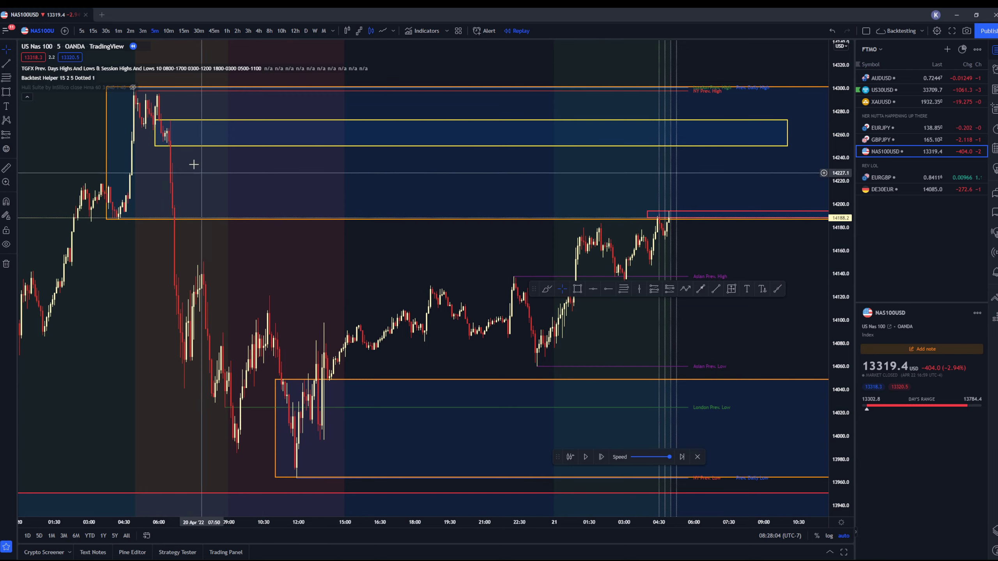
left_click(116, 31)
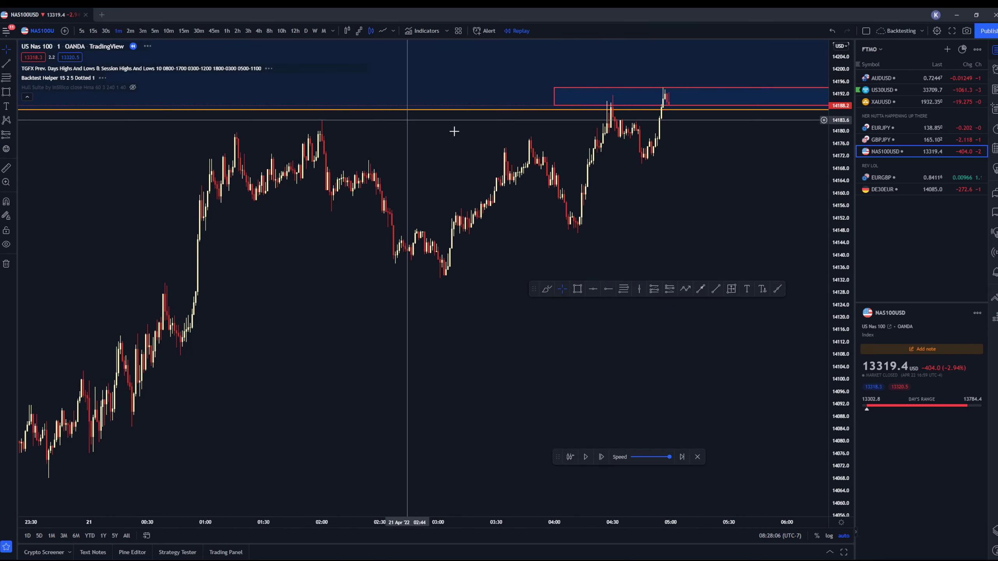
mouse_move(401, 169)
left_mouse_down()
mouse_move(417, 189)
mouse_move(510, 185)
mouse_move(526, 172)
mouse_move(414, 99)
mouse_move(439, 196)
mouse_move(517, 128)
mouse_move(546, 213)
mouse_move(597, 200)
mouse_move(646, 157)
mouse_move(717, 299)
mouse_move(790, 489)
left_mouse_up()
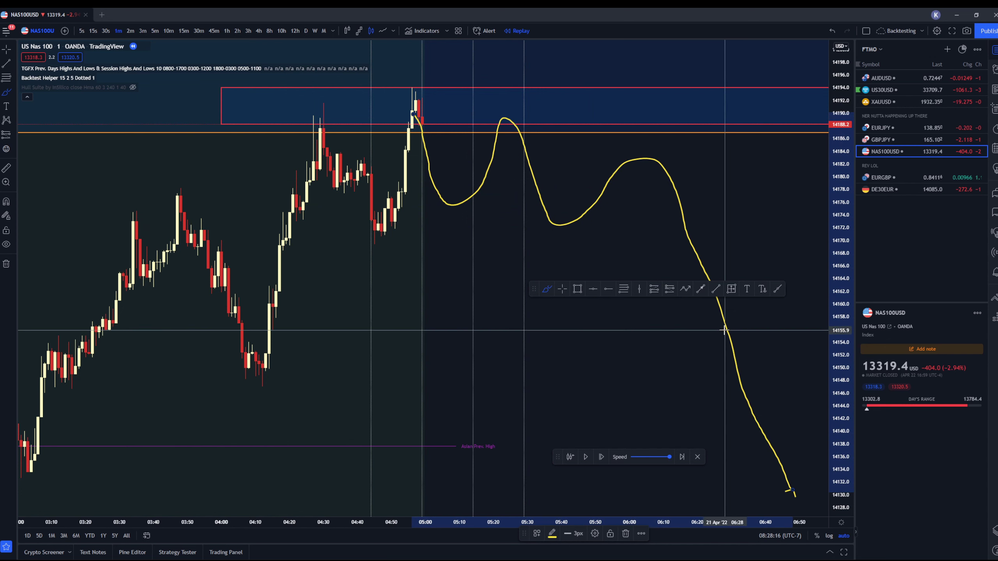
key("ctrl+z")
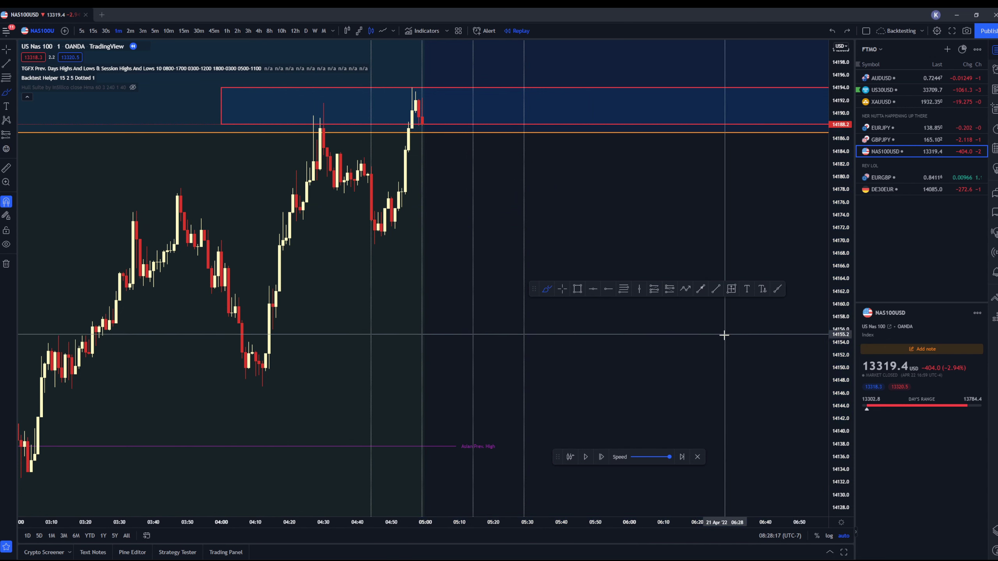
Advance the replay eleven bars as price spikes to about 14198 then falls to 14184, and view 15-minute candles.
left_click(601, 458)
left_click(600, 457)
left_click(600, 457)
left_click(600, 458)
left_click(600, 457)
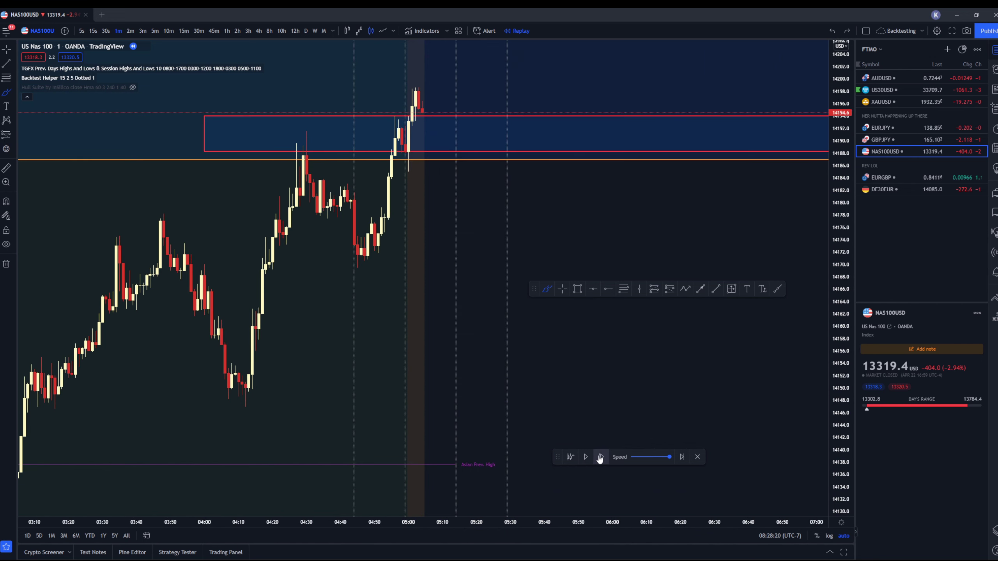
left_click(601, 458)
left_click(601, 458)
left_click(601, 457)
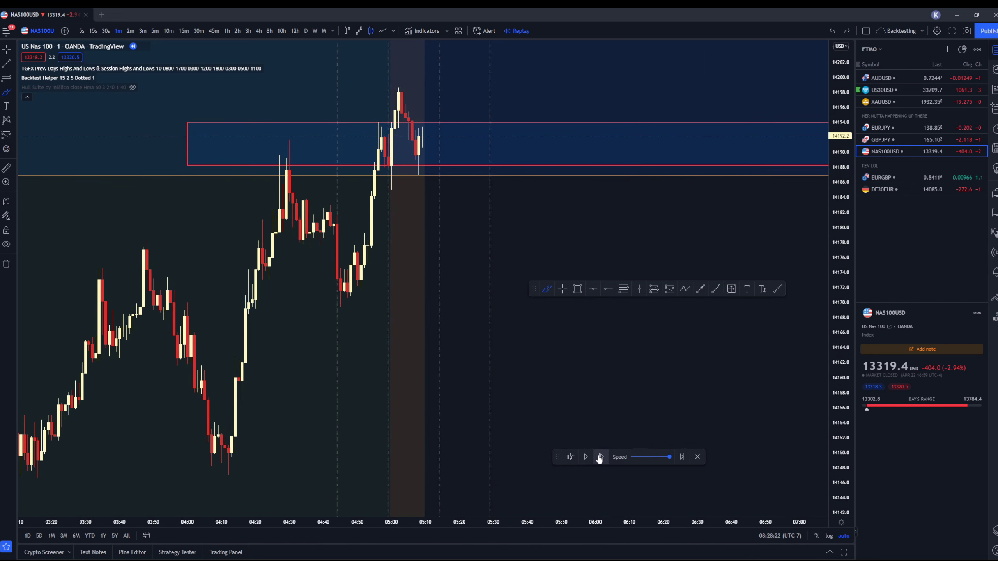
left_click(600, 458)
left_click(601, 458)
left_click(601, 457)
left_click(600, 458)
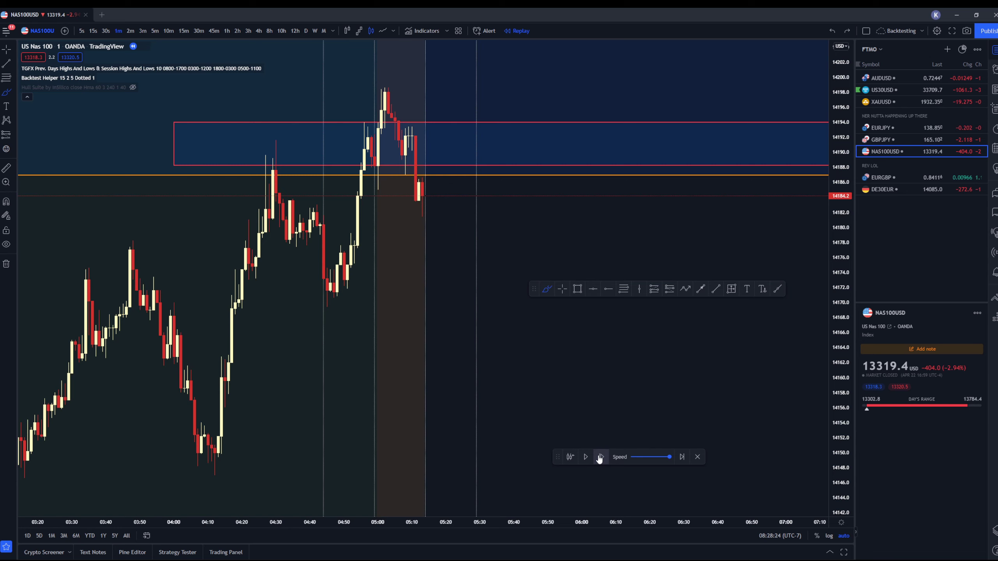
left_click(601, 457)
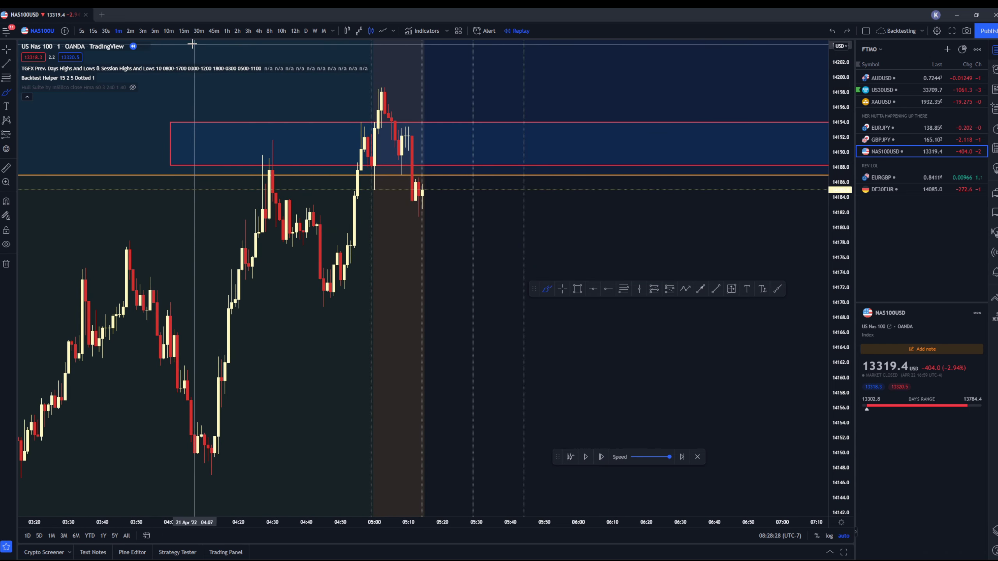
left_click(184, 30)
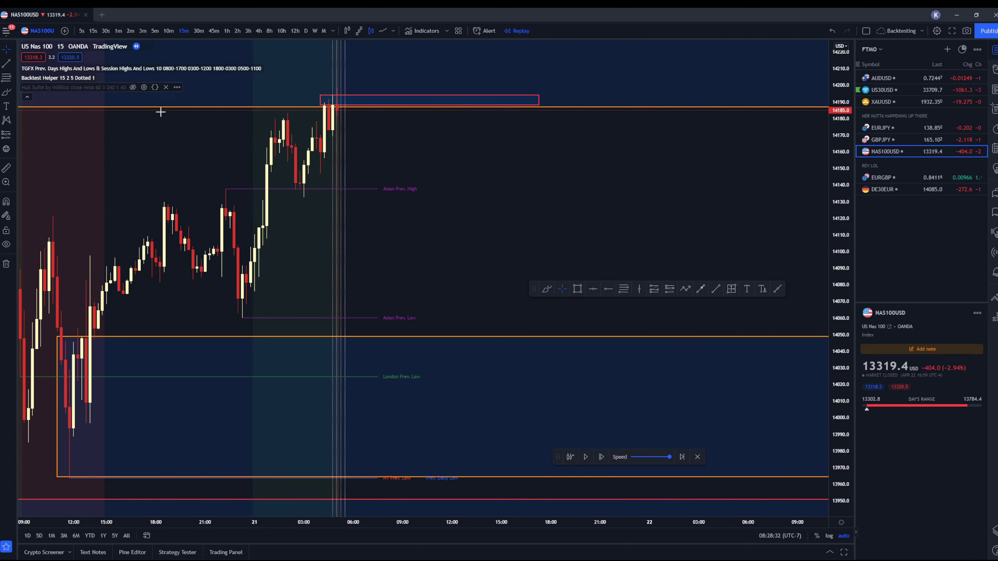
On the 15-minute chart, move the red zone's upper corner up to the new 05:00 high.
left_click_drag(161, 112, 350, 160)
scroll(289, 192, "up", 3)
left_click_drag(289, 191, 472, 187)
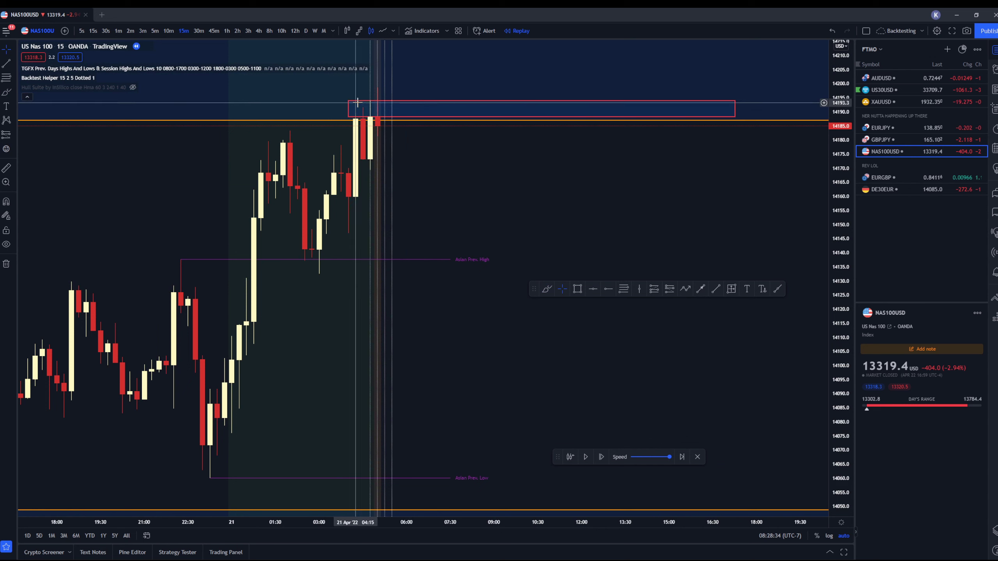
left_click_drag(349, 101, 364, 95)
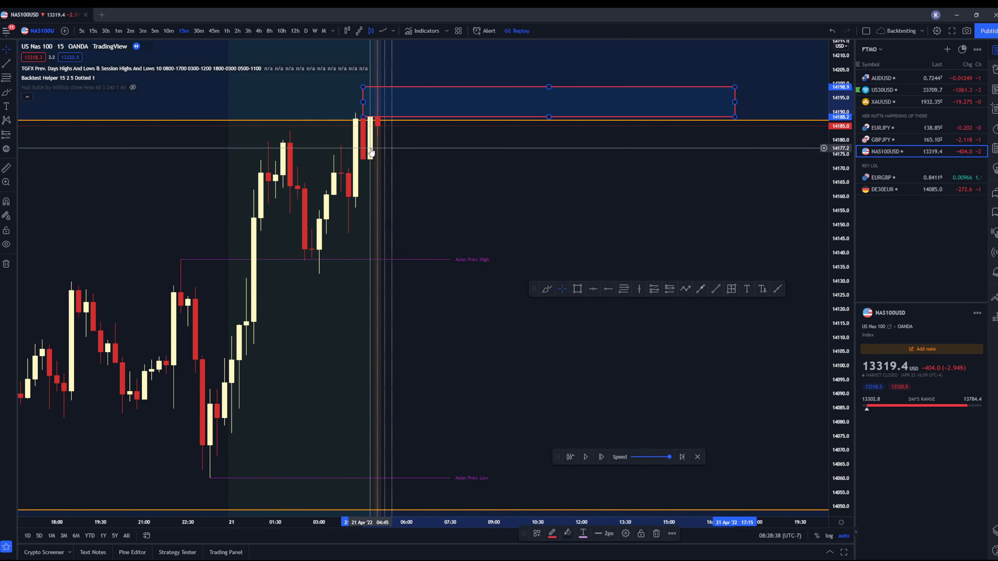
Back on 1-minute candles, narrow the red zone to about 14195–14198.5.
left_click(117, 31)
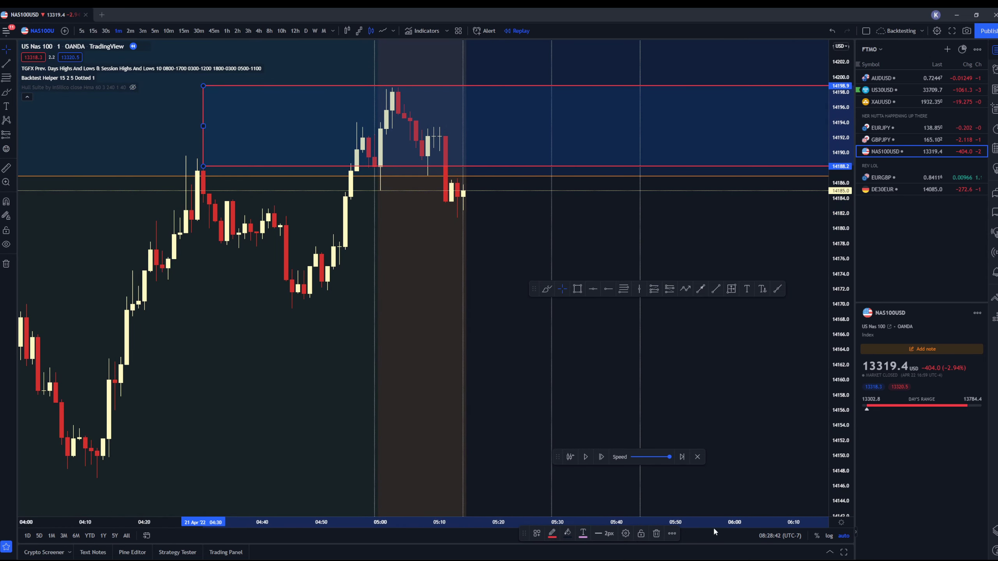
left_click_drag(201, 168, 373, 112)
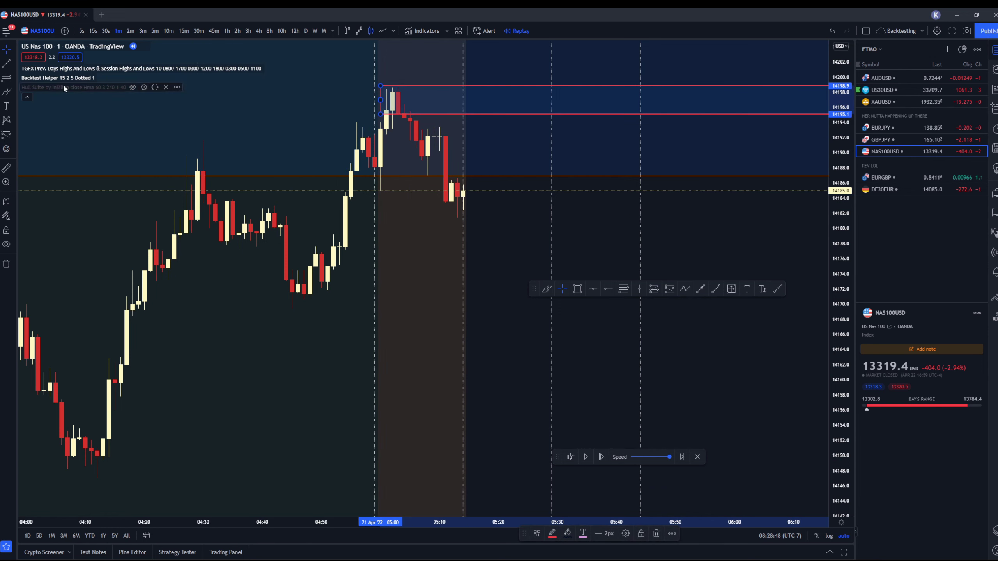
left_click(578, 288)
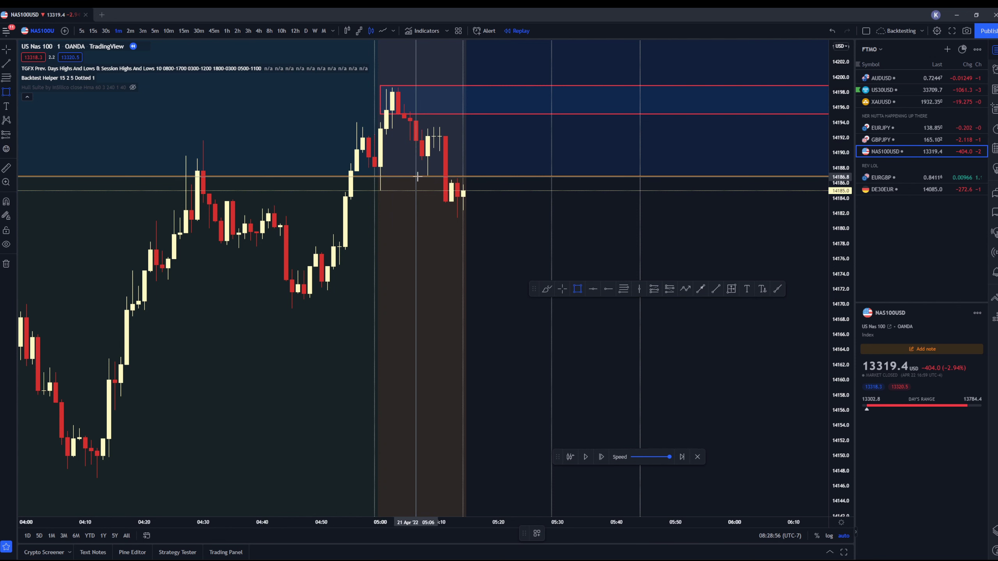
Step the replay forward ten bars and mark a yellow horizontal ray at about 14169.5.
left_click(601, 457)
left_click(601, 457)
left_click(601, 457)
left_click(601, 457)
left_click(601, 457)
left_click(601, 457)
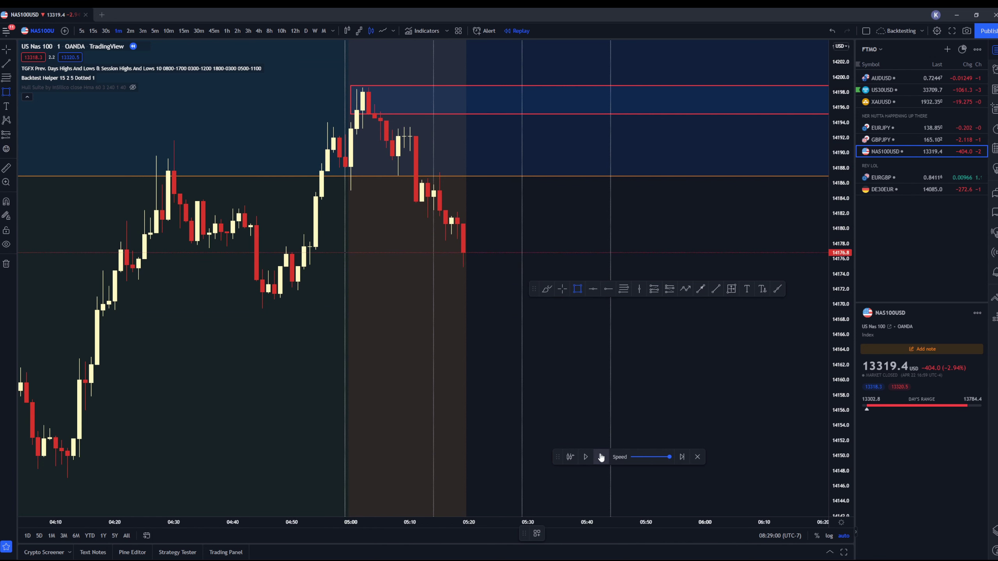
left_click(602, 457)
left_click(601, 457)
left_click(601, 457)
left_click(601, 457)
left_click(601, 457)
left_click(601, 457)
left_click(601, 456)
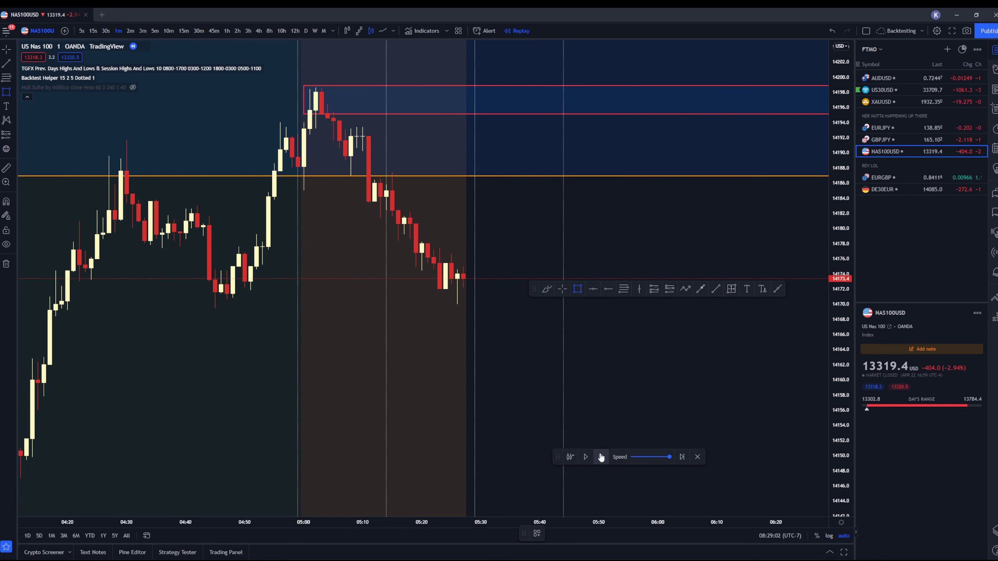
left_click(601, 457)
left_click(601, 457)
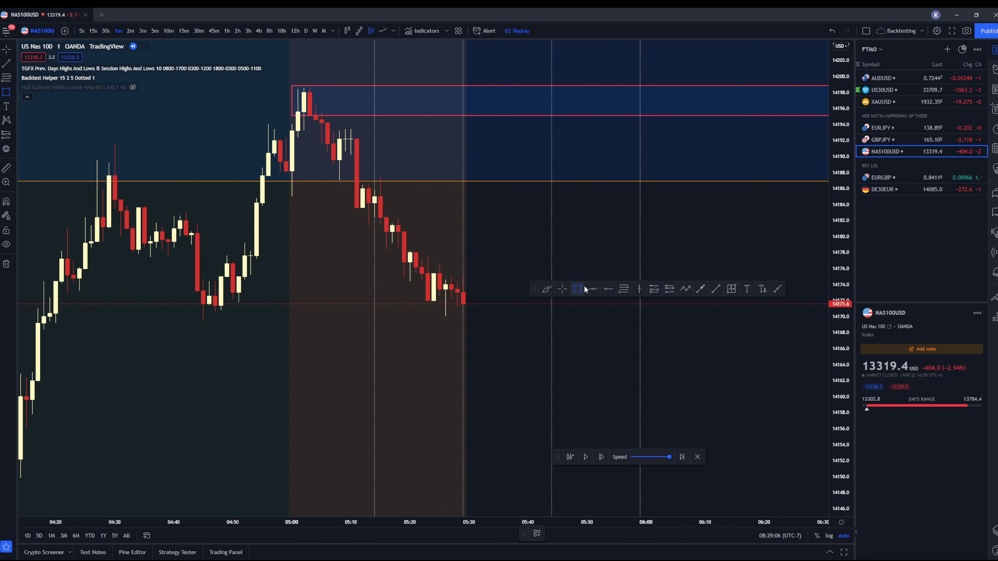
left_click(606, 289)
left_click(168, 320)
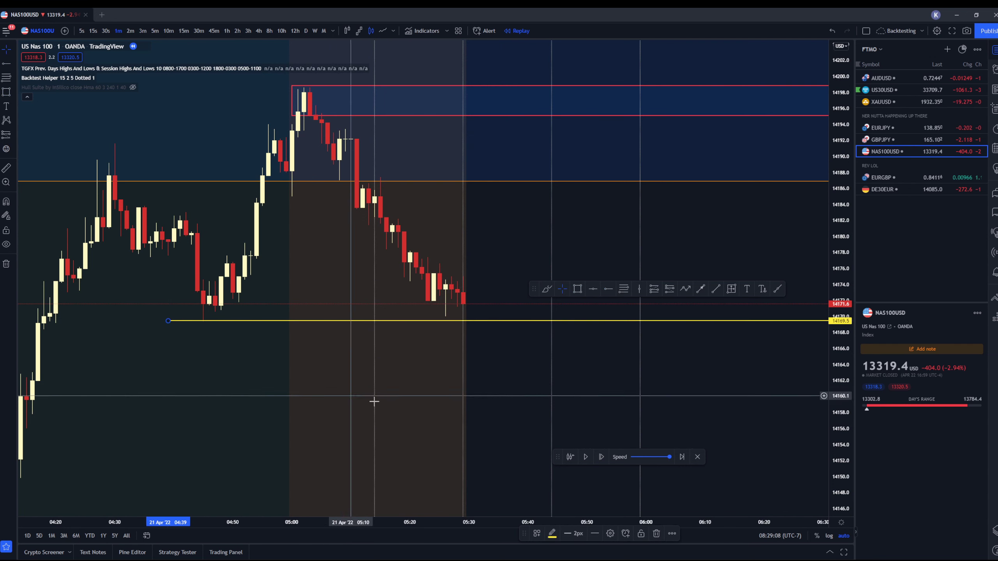
Keep stepping the replay, past the plunge to about 14155, until price rebounds to roughly 14184.
left_click(601, 457)
left_click(601, 457)
left_click(601, 457)
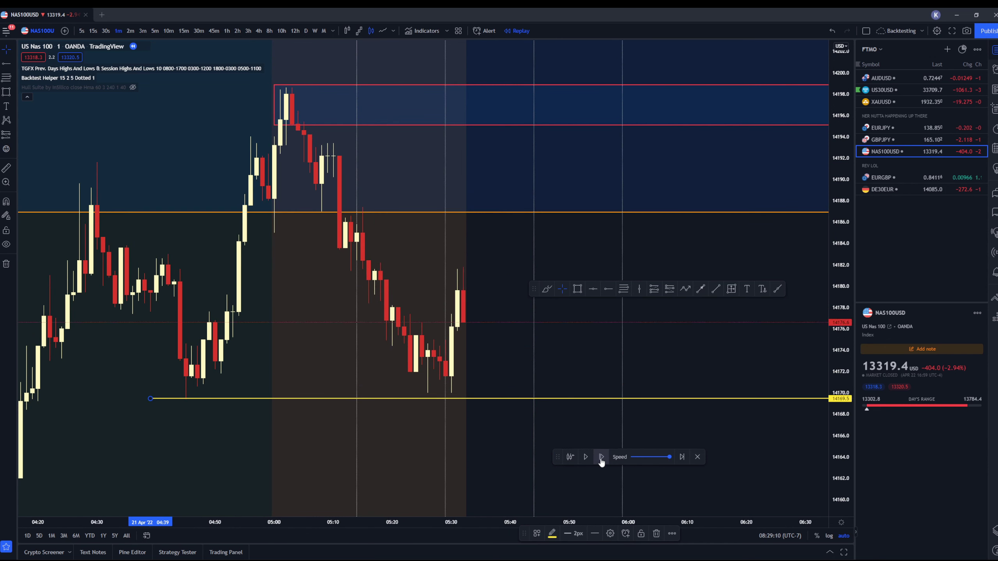
left_click(601, 457)
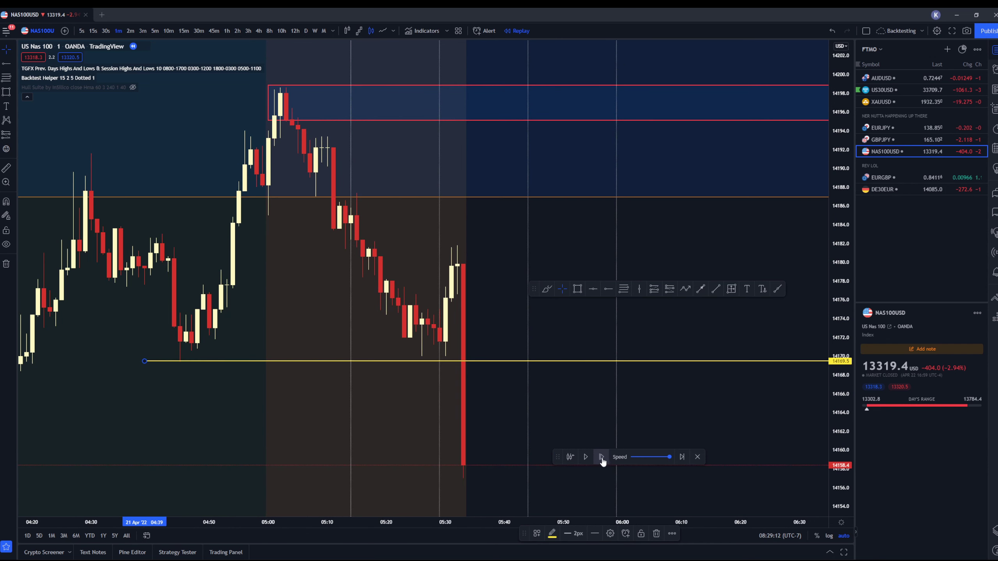
left_click(601, 457)
left_click(602, 457)
left_click(601, 457)
left_click(601, 457)
left_click(601, 458)
left_click(601, 458)
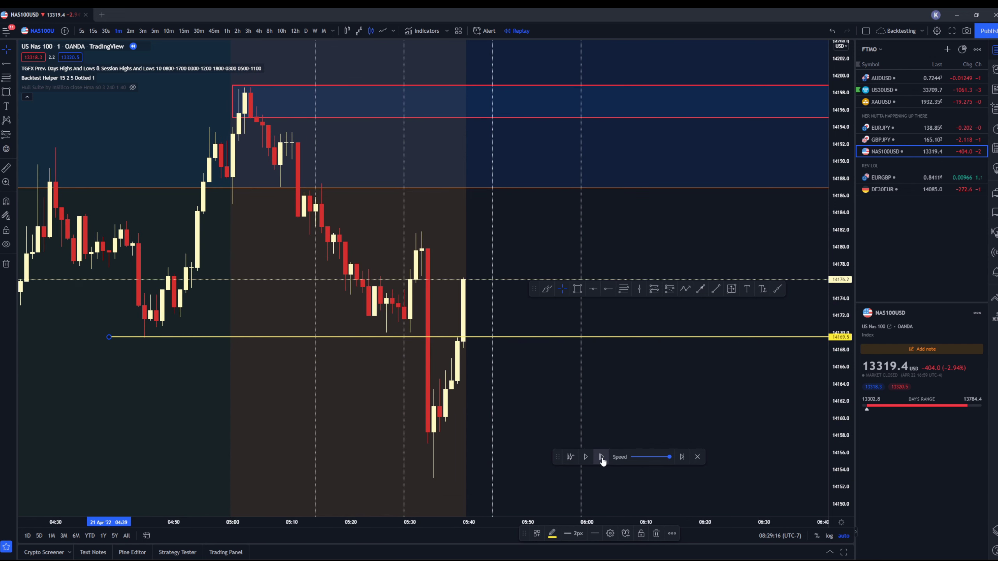
left_click(602, 457)
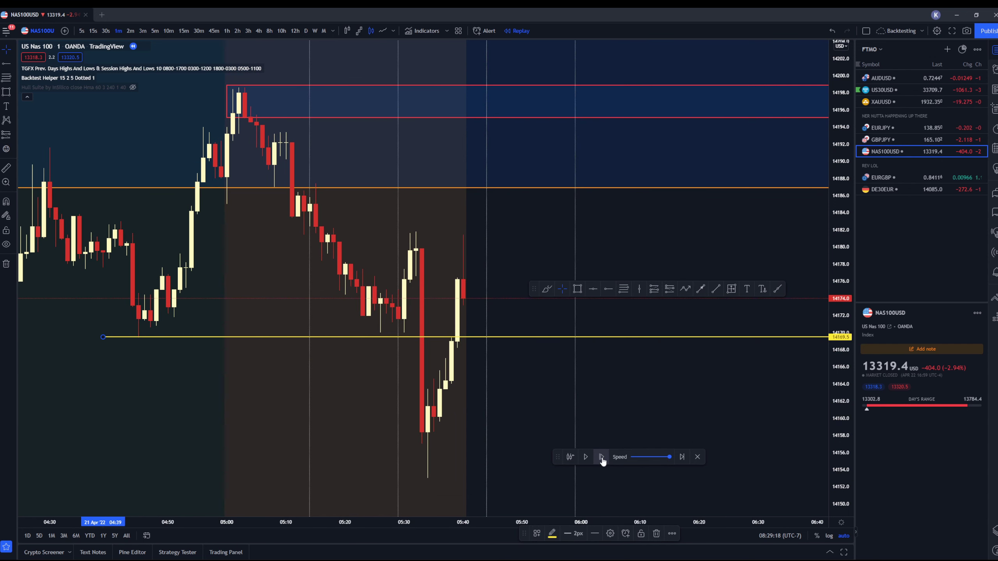
left_click(601, 457)
left_click(602, 457)
left_click(601, 457)
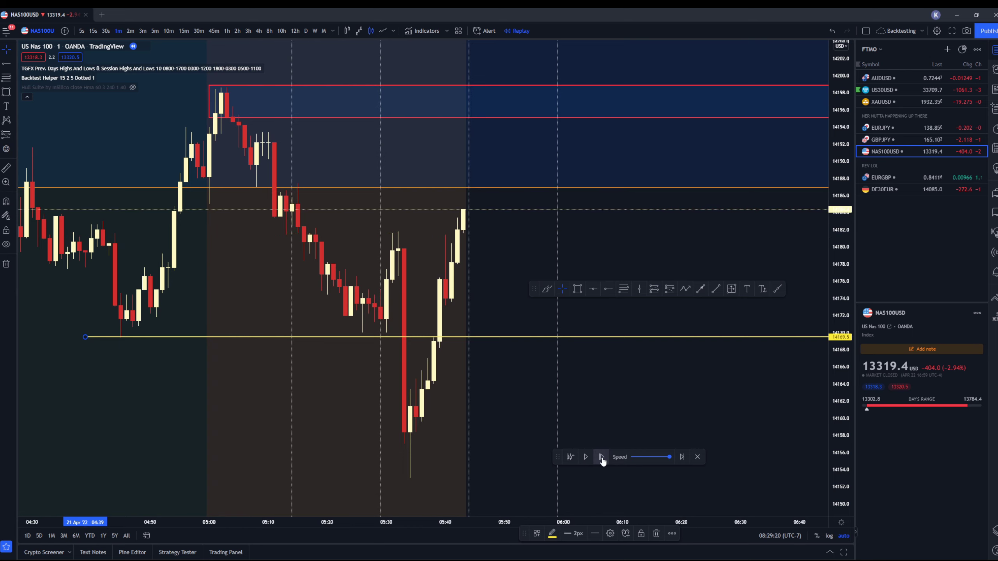
left_click(601, 457)
scroll(531, 341, "down", 2)
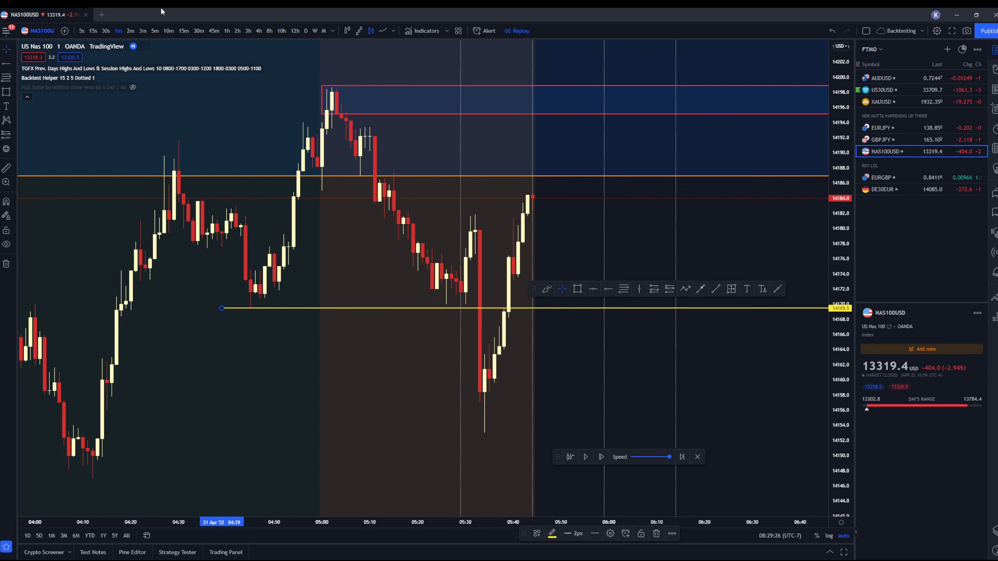
On the 15-minute chart, extend the red zone's lower edge down to 14184.9, then return to 1-minute.
left_click(186, 30)
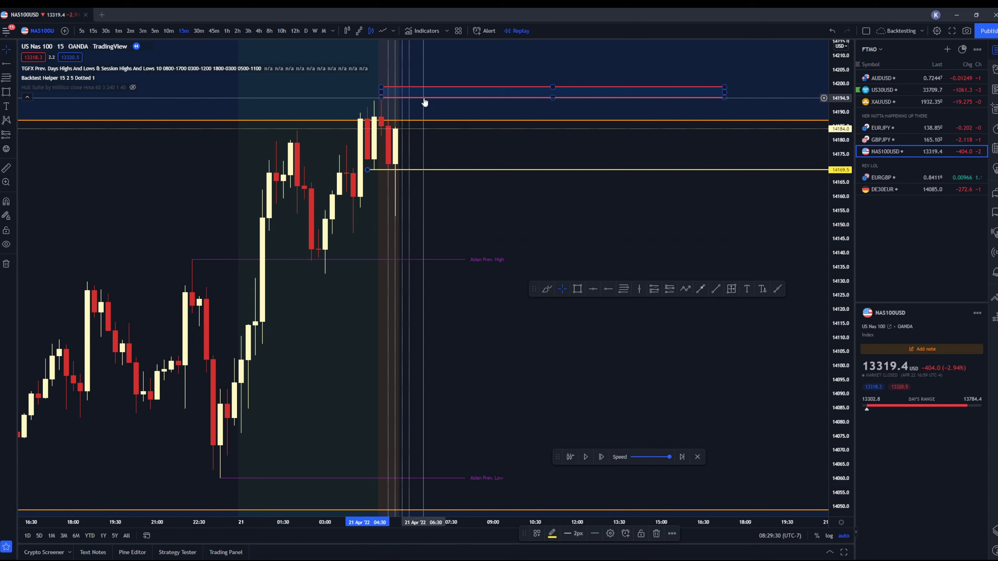
left_click_drag(425, 103, 374, 107)
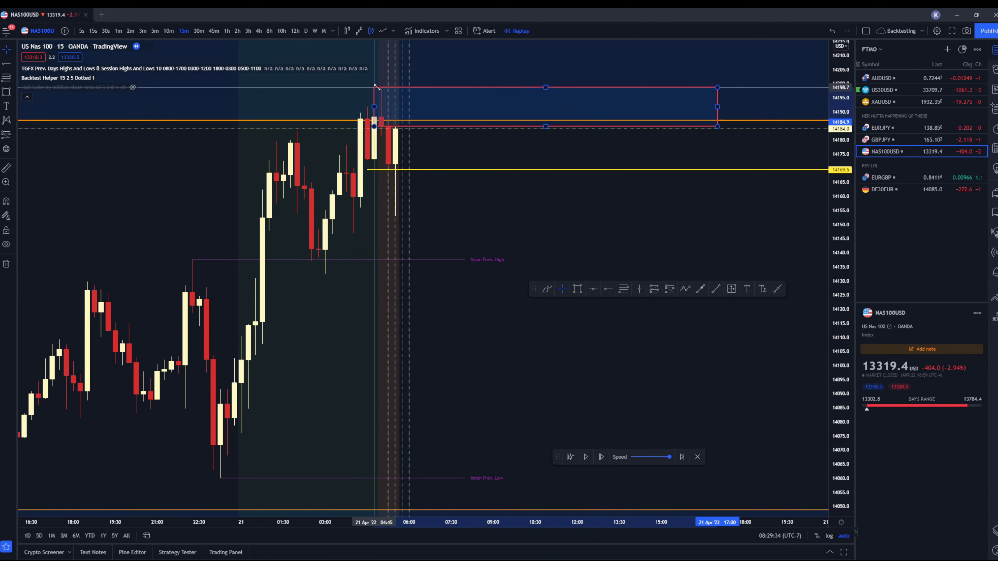
left_click(118, 31)
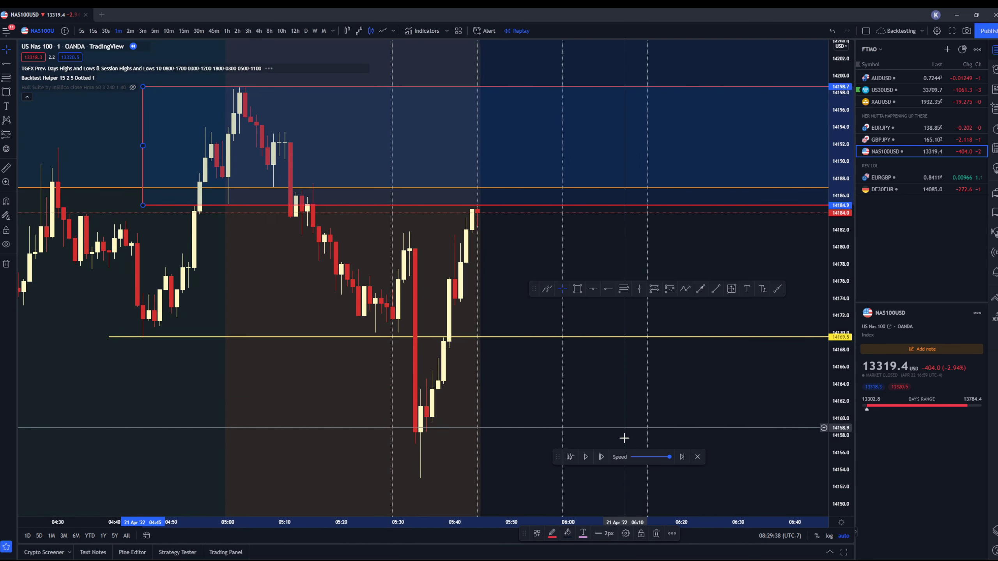
Nudge the yellow line to 14169.6 and advance the replay one bar.
left_click(503, 337)
left_click_drag(504, 338, 498, 336)
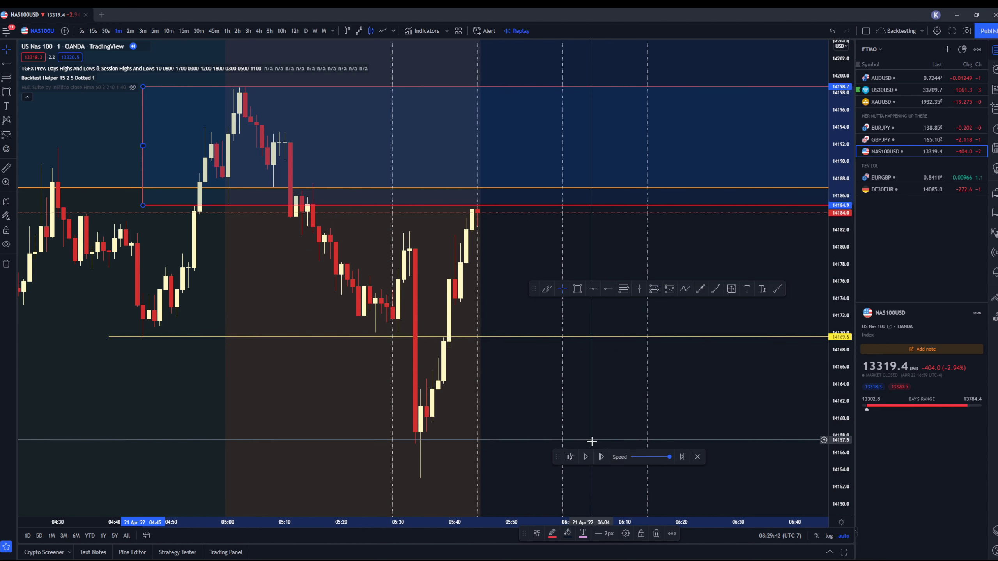
left_click(605, 463)
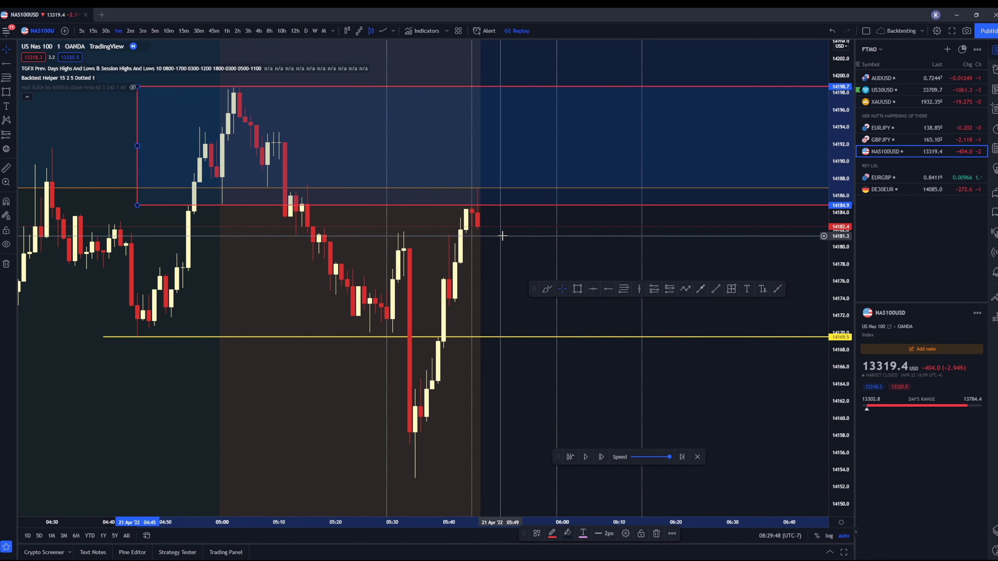
Advance the replay ten bars as price rallies back toward the red zone.
left_click(602, 458)
left_click(603, 459)
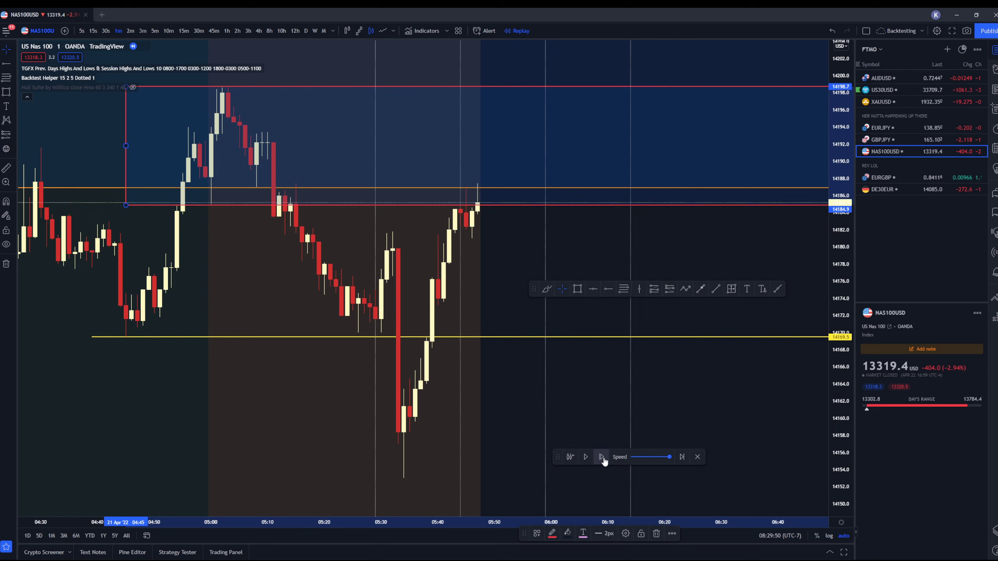
left_click(604, 459)
left_click(603, 459)
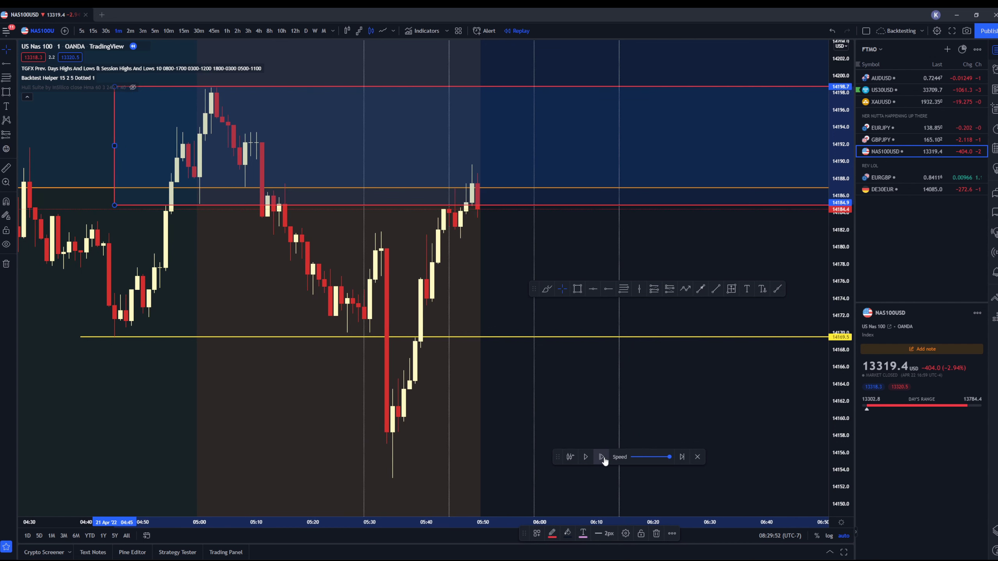
scroll(464, 235, "down", 2)
scroll(463, 218, "up", 3)
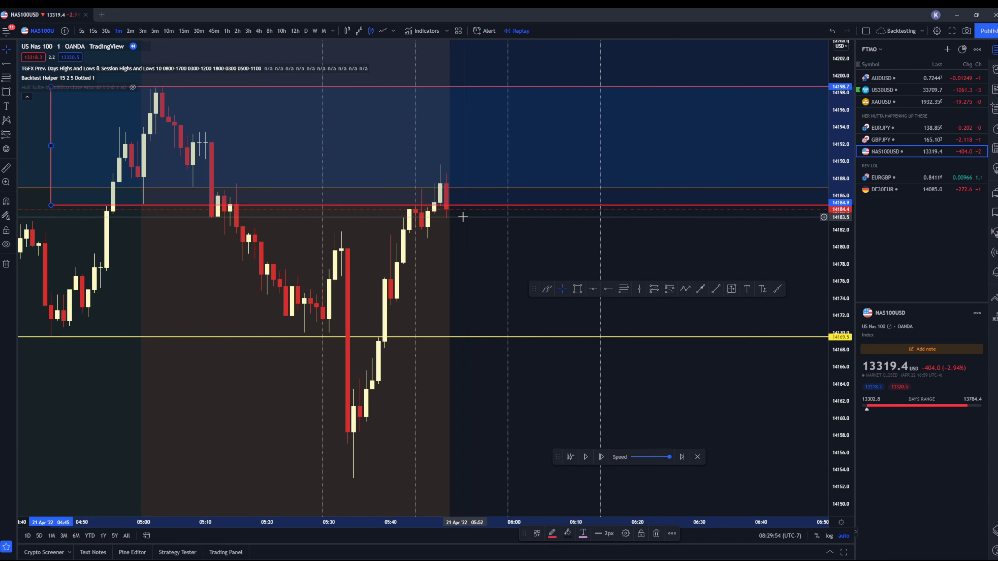
scroll(464, 239, "down", 1)
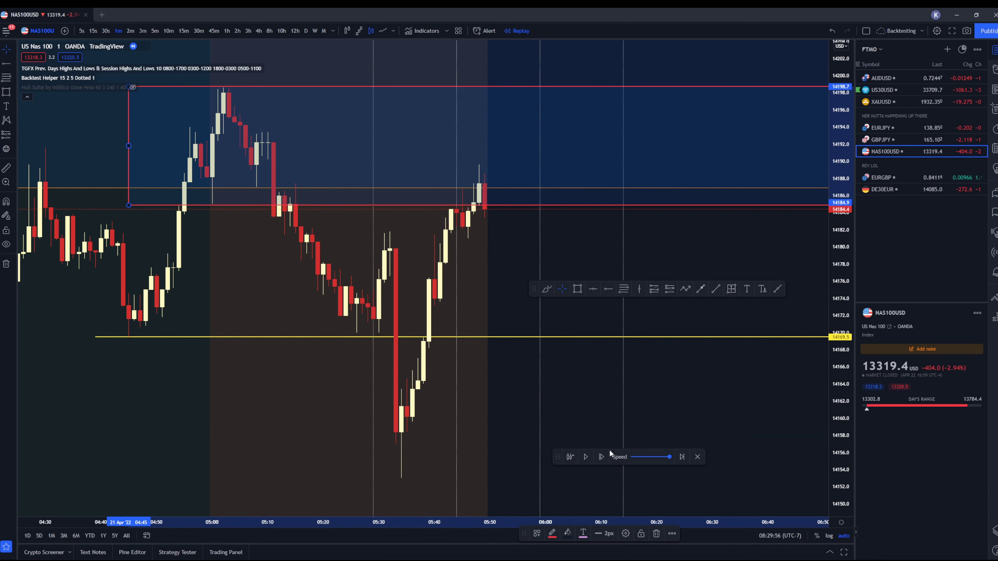
left_click(602, 458)
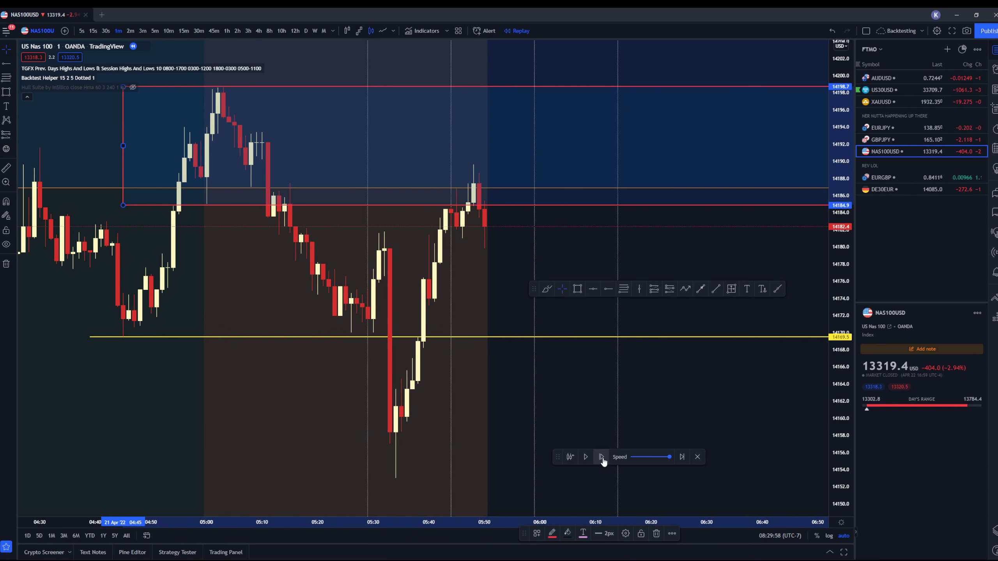
left_click(602, 457)
left_click(601, 458)
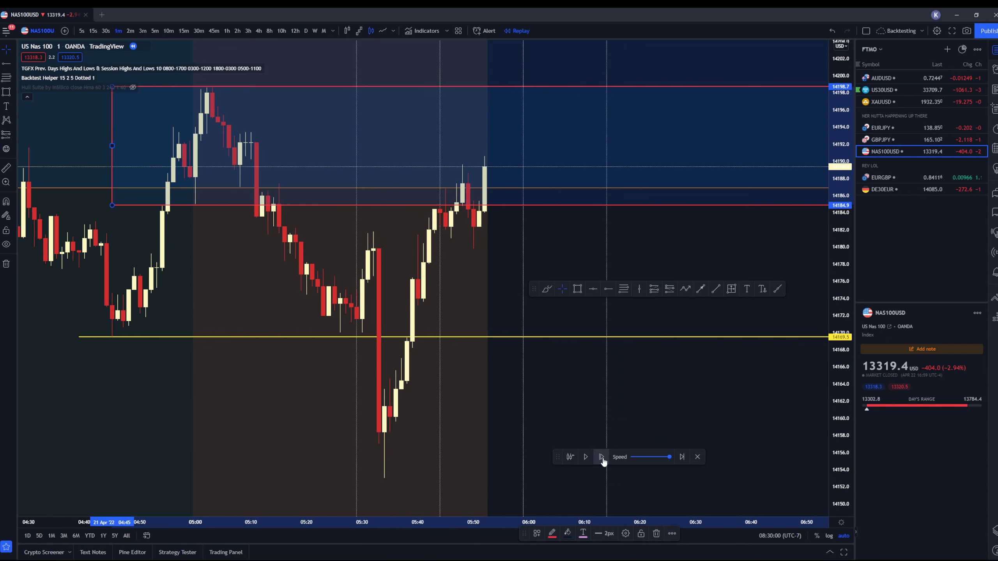
left_click(601, 457)
left_click(602, 458)
left_click(602, 457)
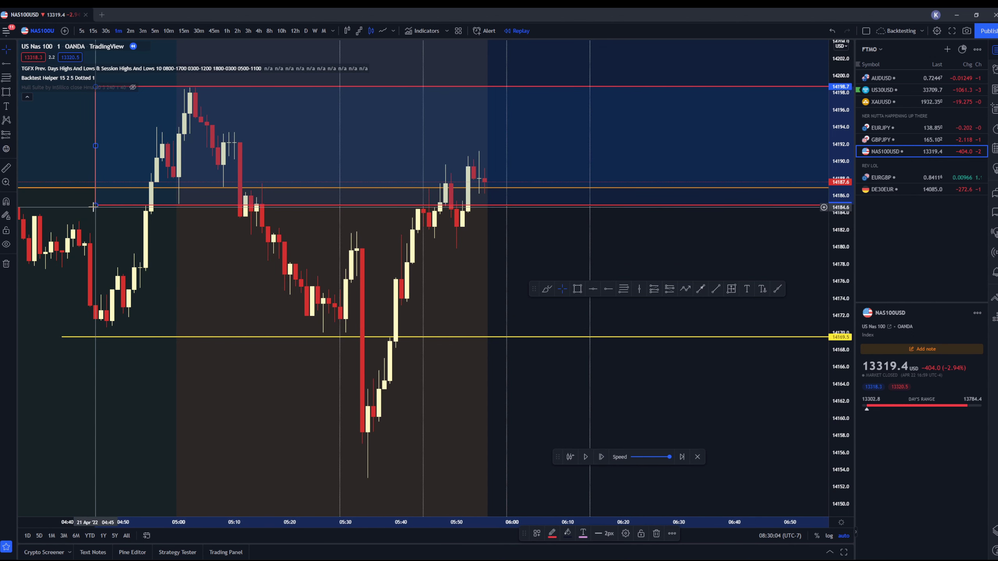
Raise the red zone's lower edge to 14190.1 and step six more bars into the zone.
mouse_move(94, 206)
left_mouse_down()
mouse_move(196, 160)
mouse_move(179, 159)
left_mouse_up()
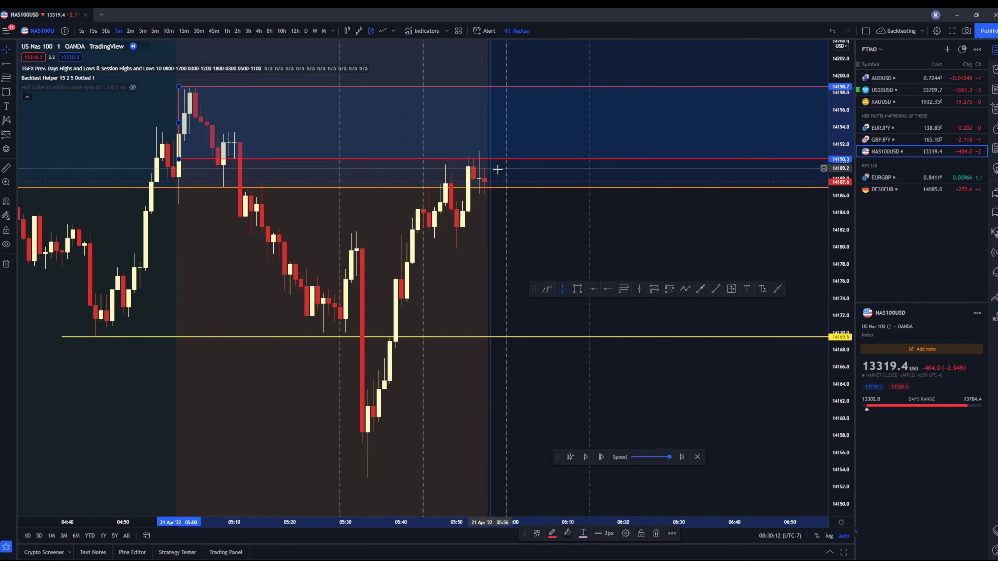
left_click(601, 457)
left_click(601, 456)
left_click(602, 457)
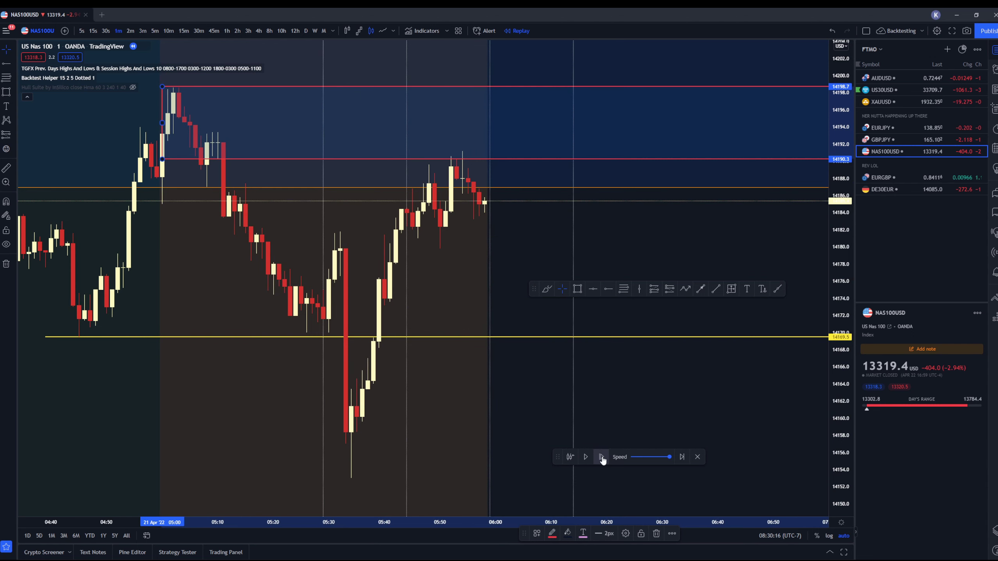
left_click(602, 457)
left_click(602, 457)
left_click(601, 457)
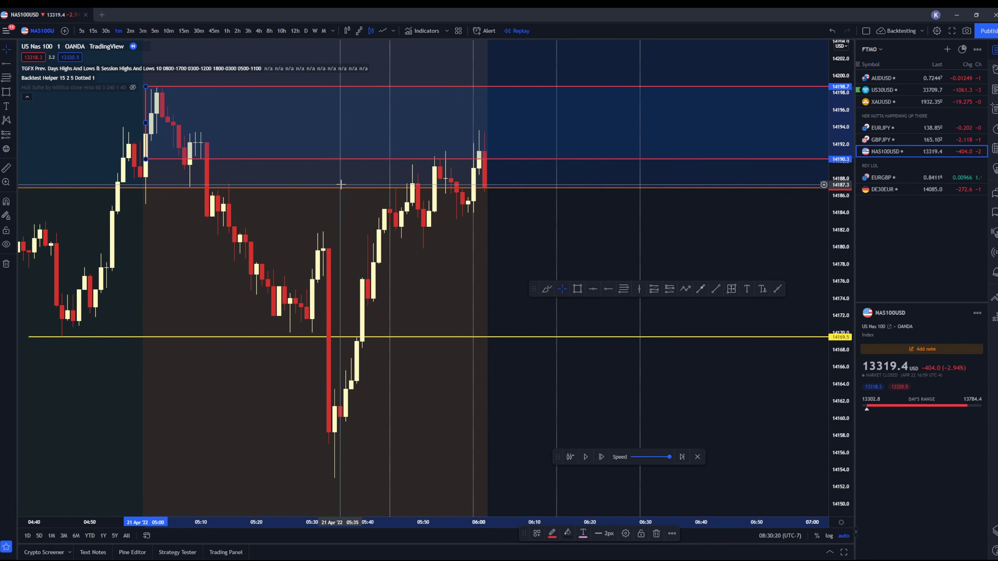
scroll(144, 214, "down", 2)
scroll(145, 214, "down", 4)
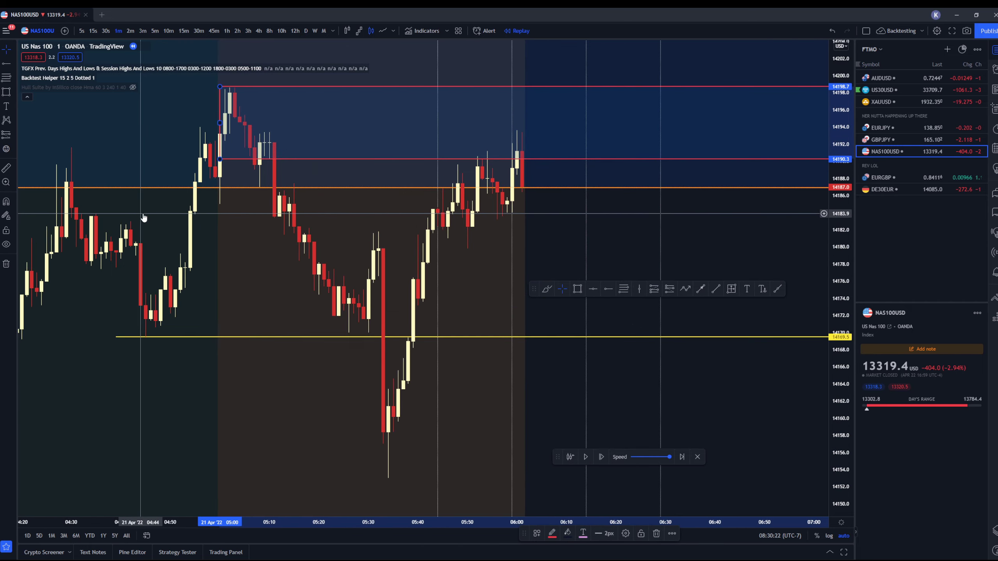
scroll(207, 201, "up", 4)
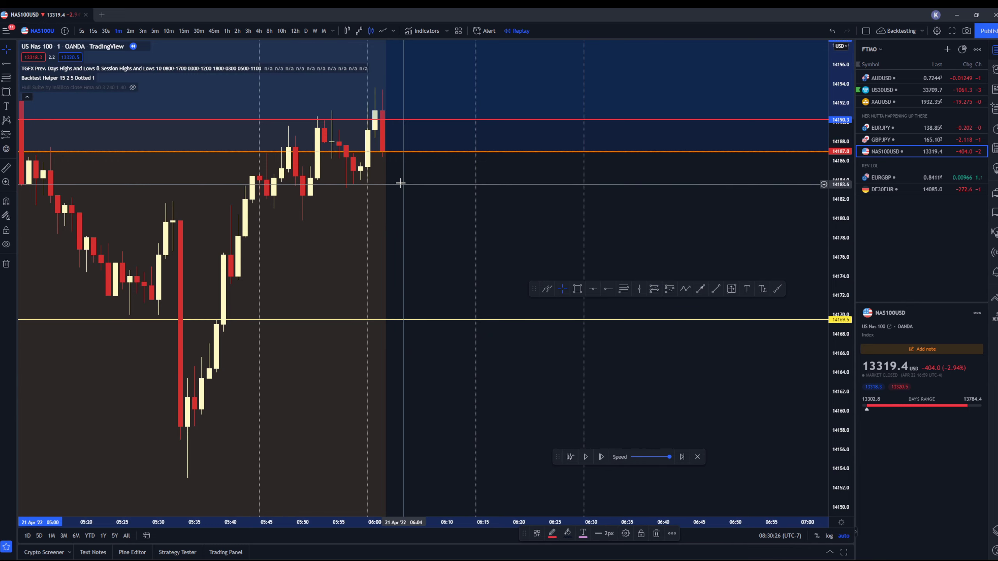
scroll(396, 184, "down", 1)
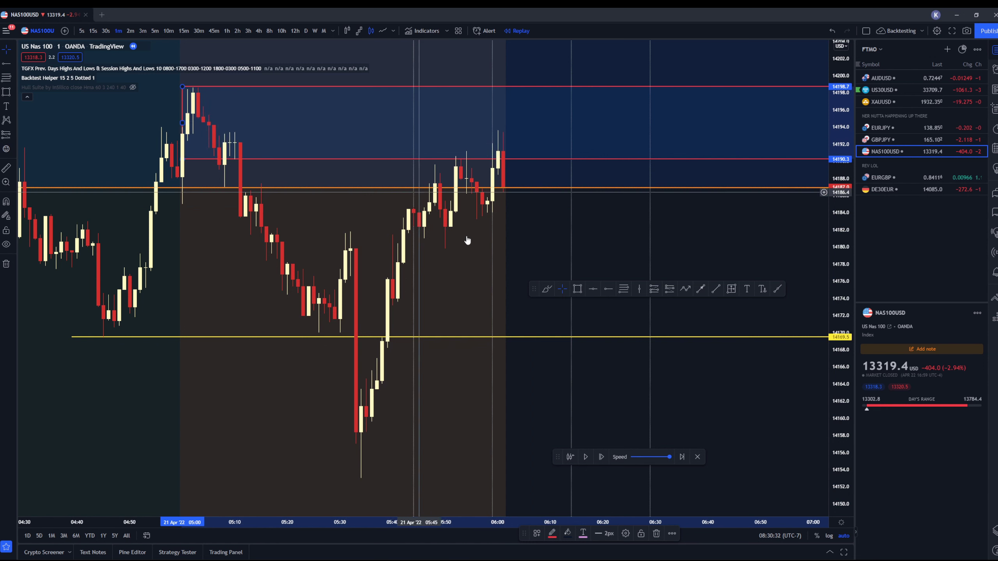
Place a horizontal ray near 14193.5, then delete it.
left_click(609, 289)
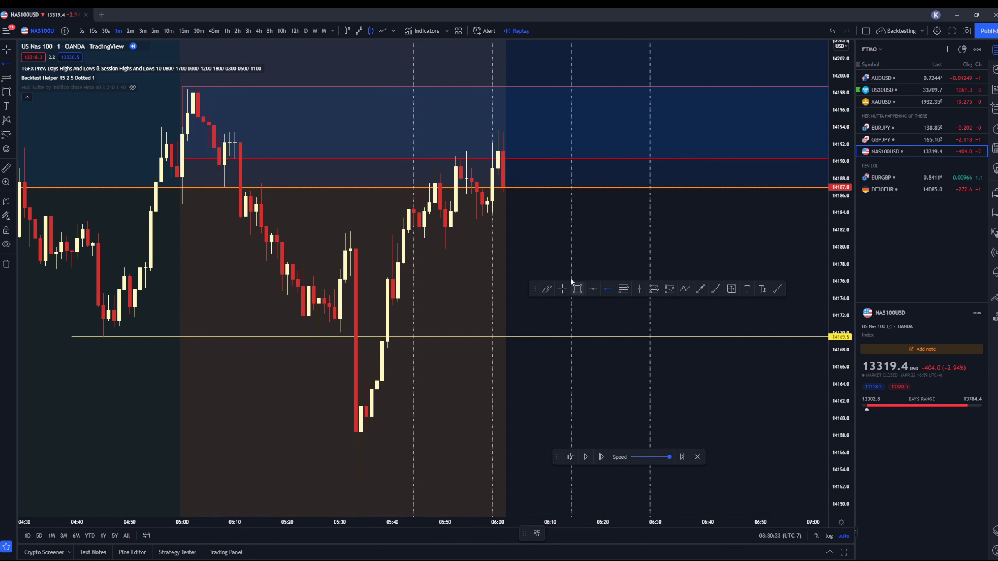
left_click(219, 132)
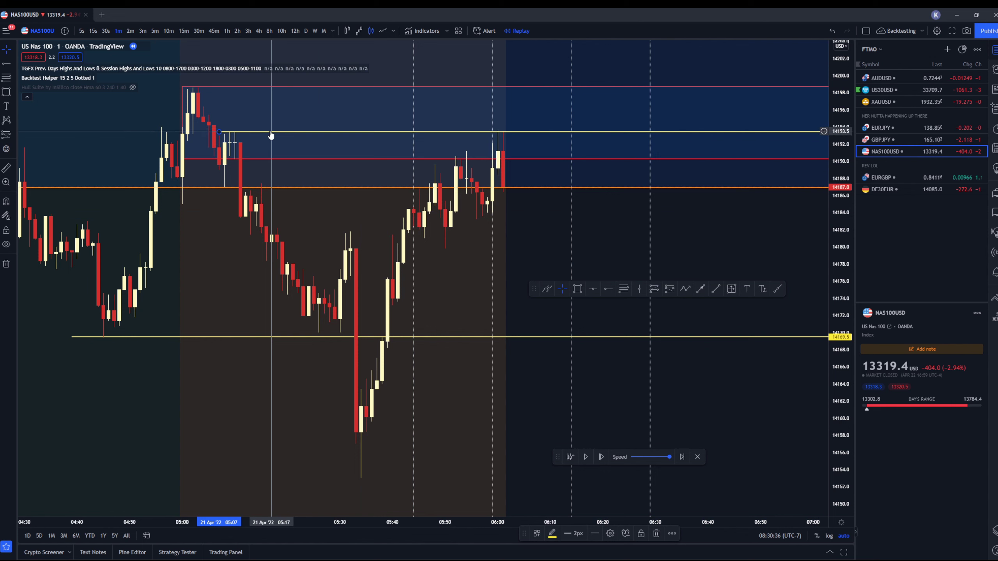
key("Delete")
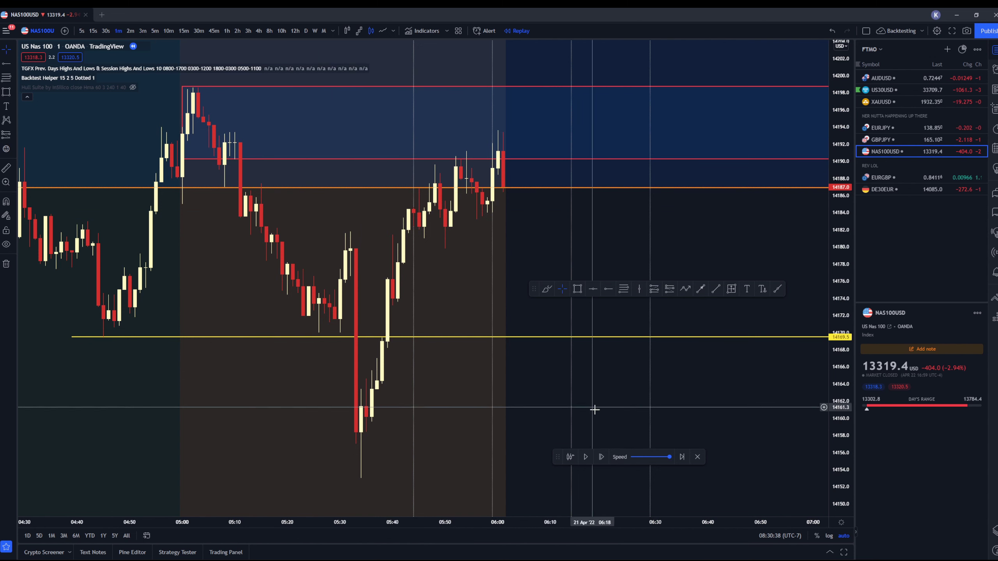
Step the replay 24 bars to about 06:21, as price pulls back to roughly 14176.
left_click(600, 457)
left_click(601, 458)
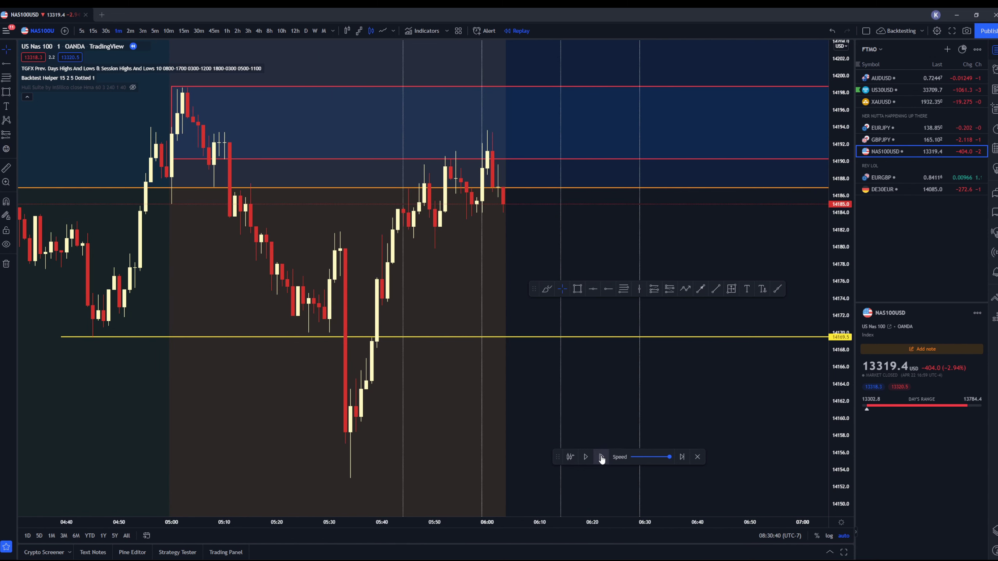
left_click(601, 457)
left_click(601, 457)
left_click(601, 457)
left_click(601, 457)
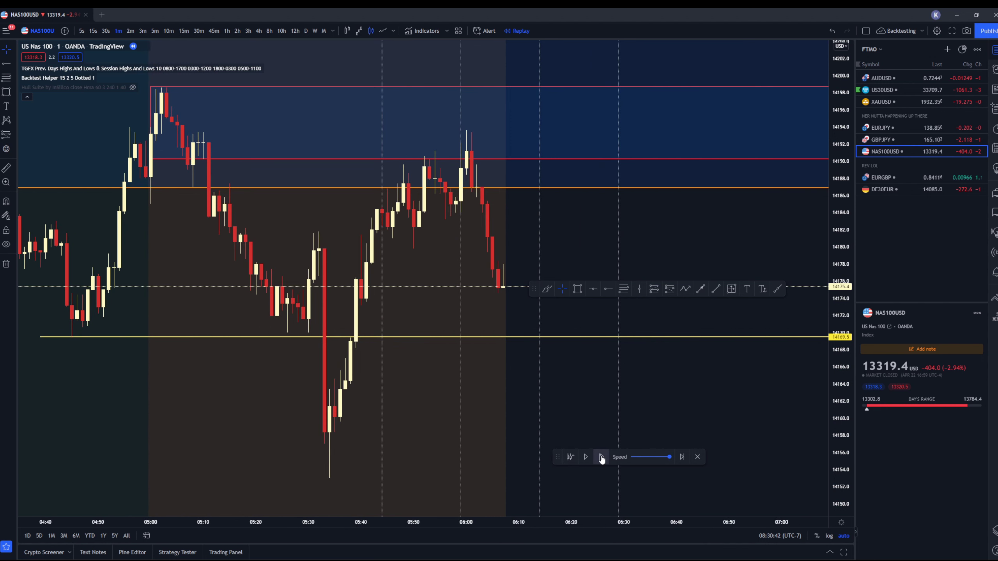
left_click(601, 458)
left_click(601, 457)
left_click(601, 457)
left_click(600, 457)
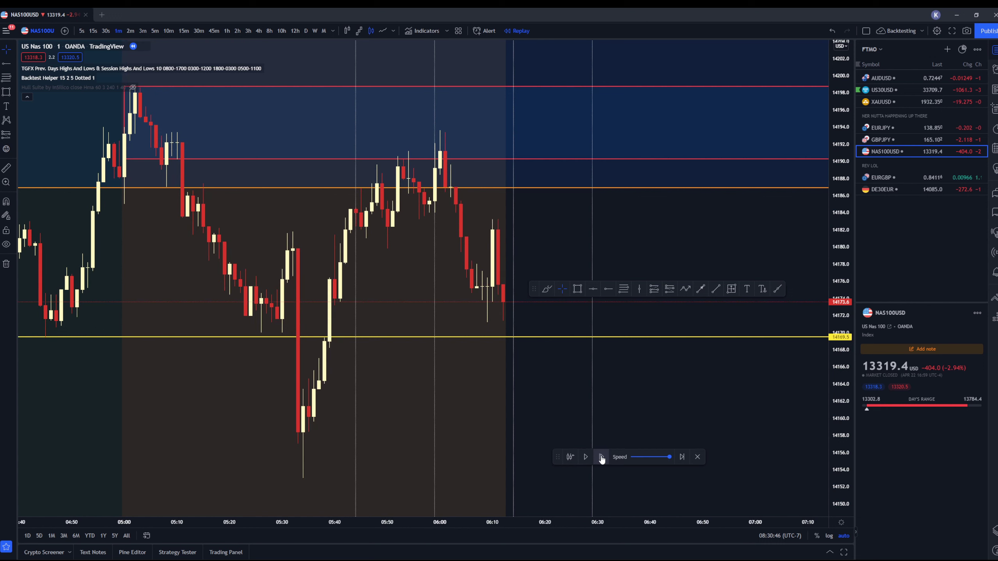
left_click(601, 458)
left_click(601, 457)
left_click(601, 457)
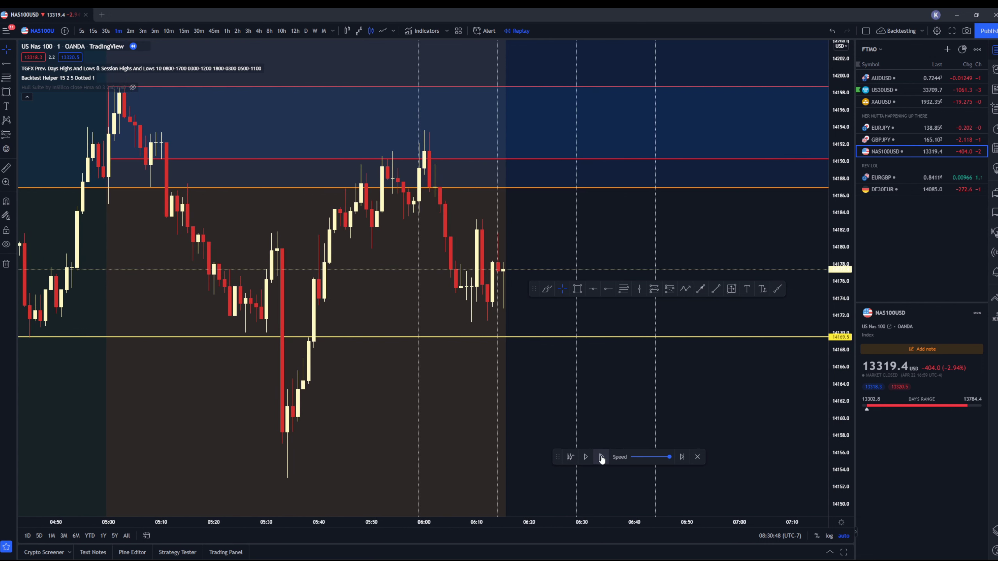
left_click(601, 457)
left_click(601, 457)
left_click(601, 457)
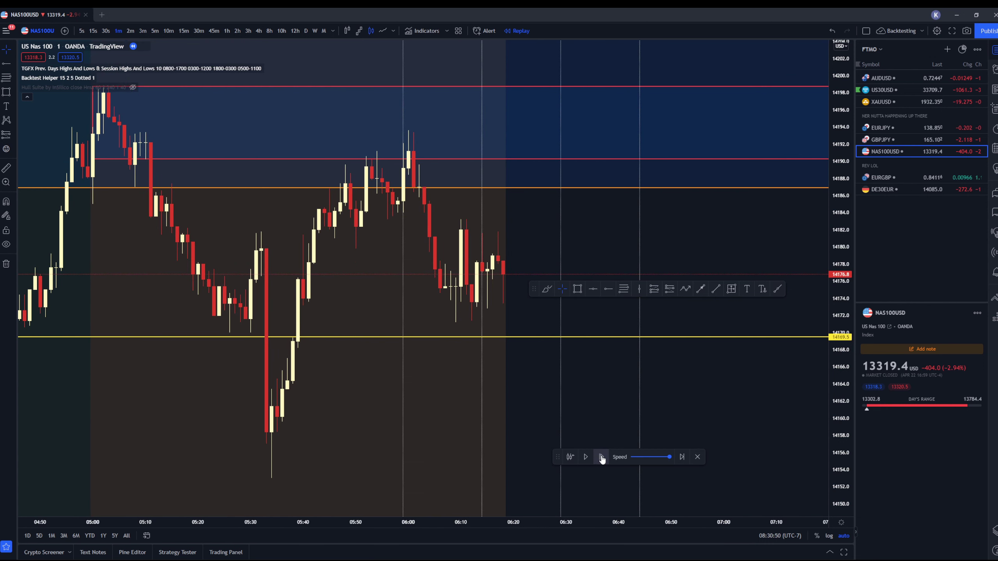
left_click(601, 457)
left_click(600, 457)
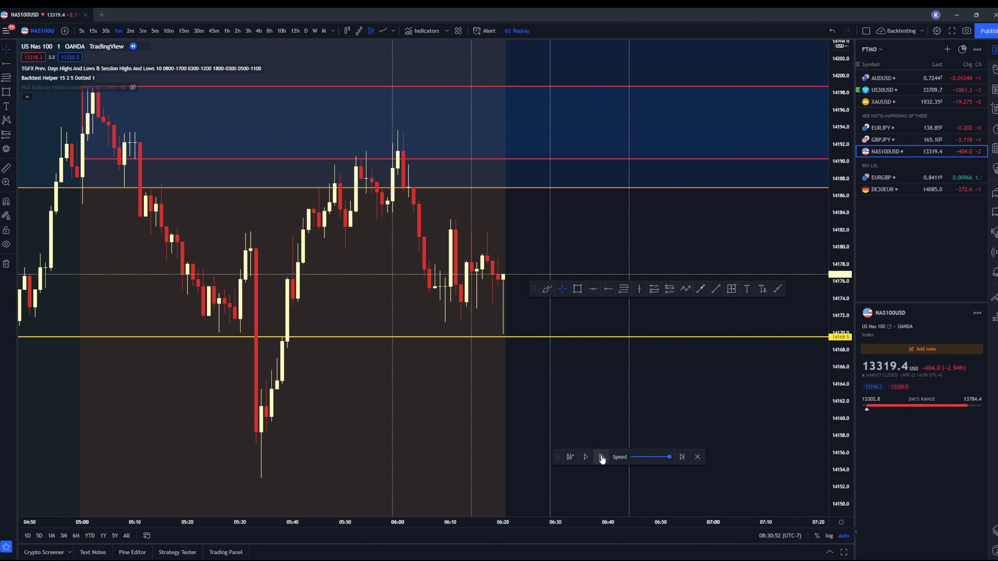
left_click(601, 457)
left_click(600, 457)
left_click(601, 457)
left_click(601, 458)
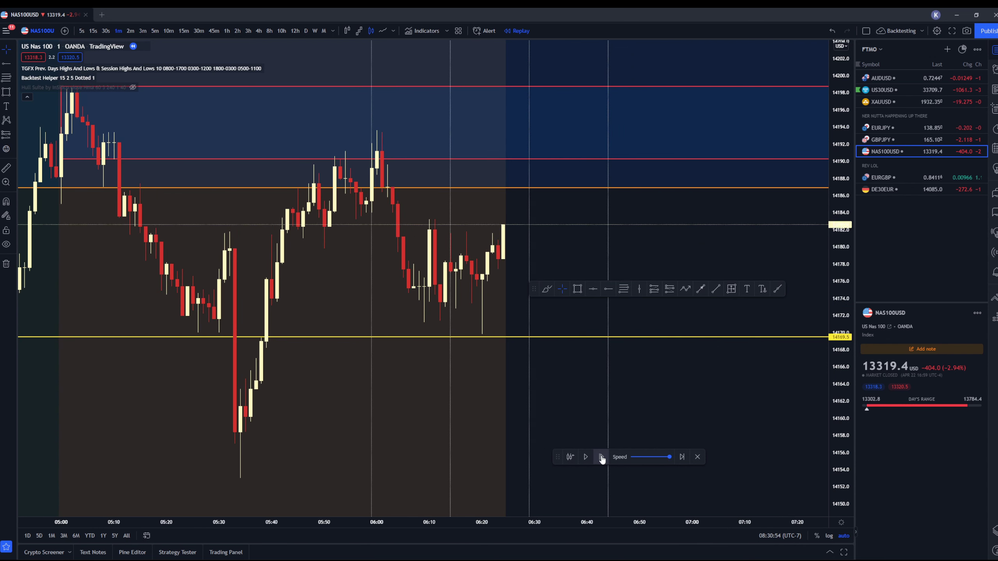
left_click(601, 458)
left_click(601, 457)
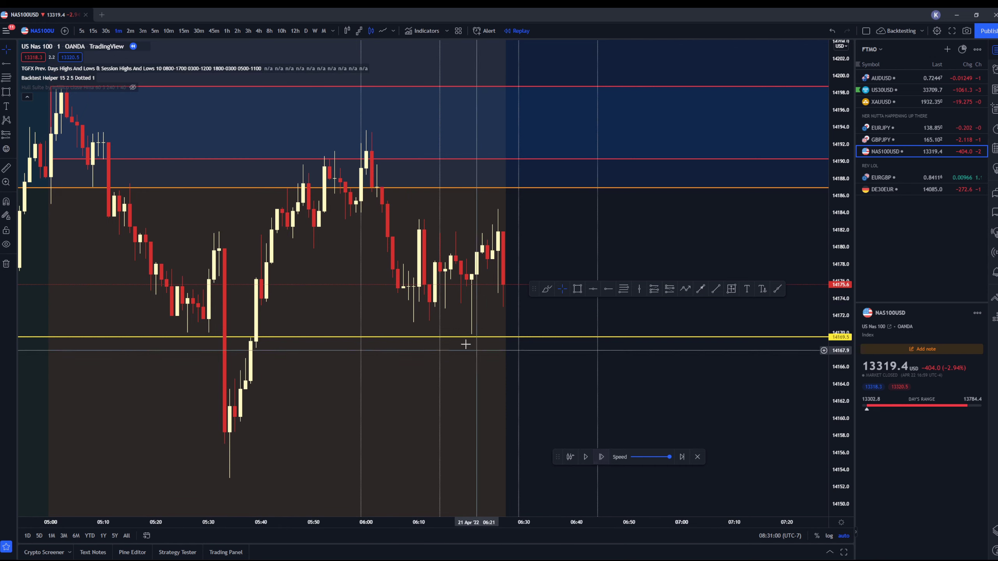
scroll(465, 345, "down", 1)
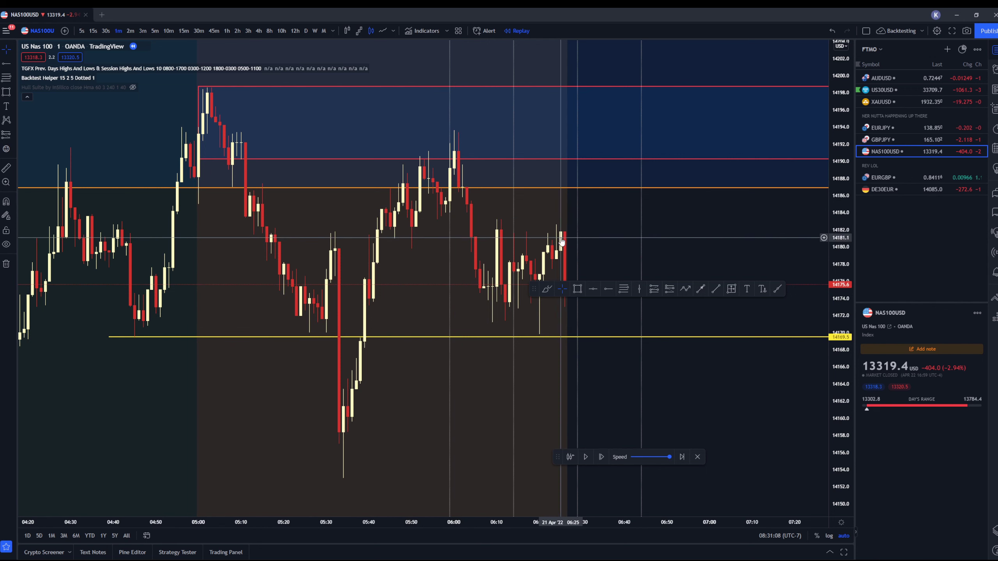
Step the replay four bars to reveal a tall bullish candle, zooming in and out to review it.
scroll(497, 275, "up", 2)
scroll(576, 326, "down", 2)
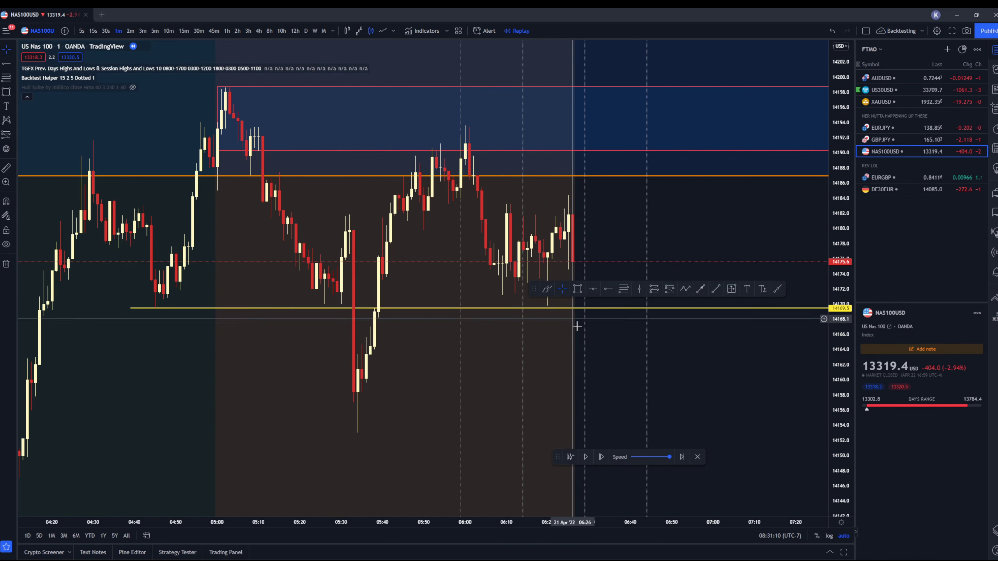
left_click(601, 458)
left_click(602, 457)
left_click(601, 458)
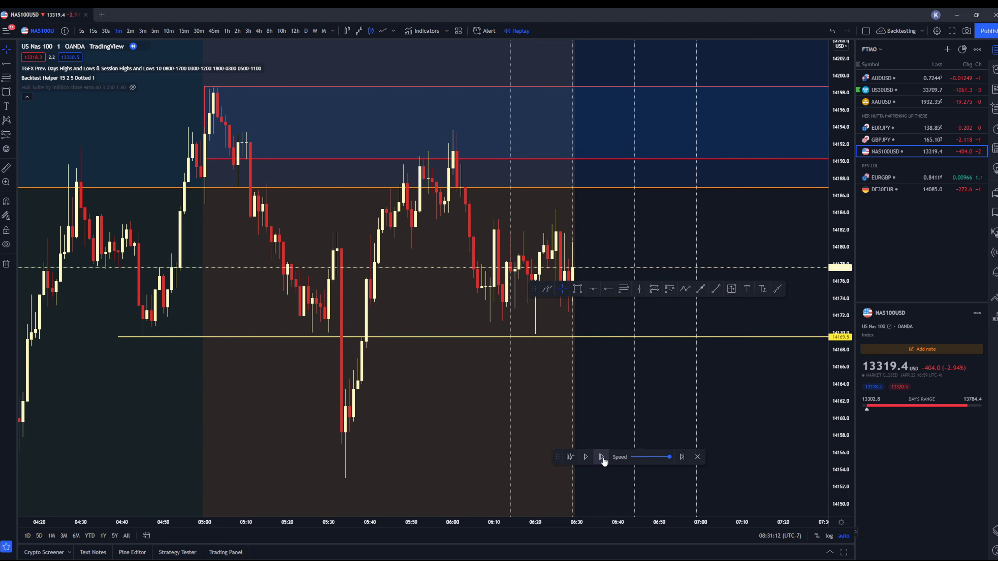
left_click(601, 458)
scroll(581, 440, "down", 2)
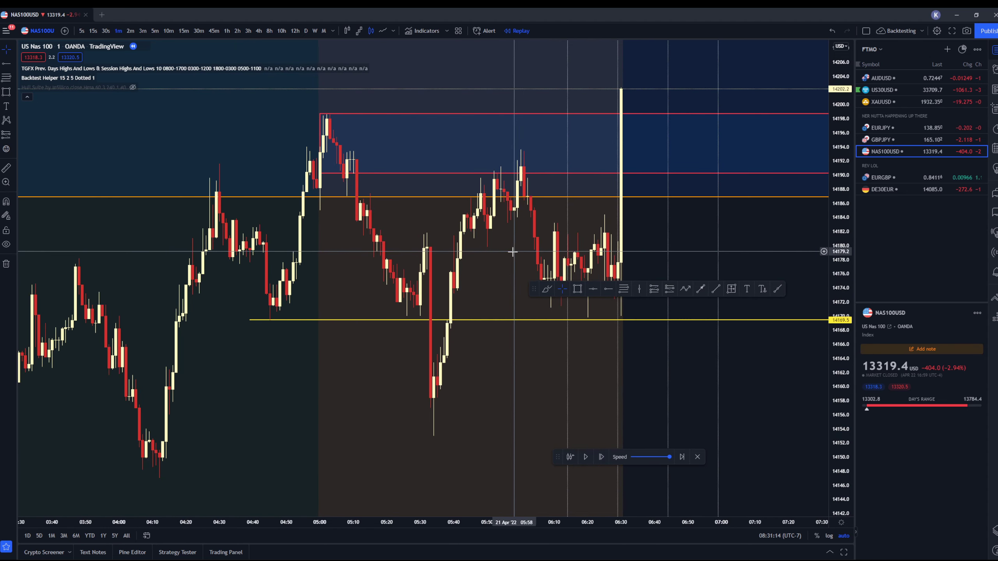
scroll(512, 252, "right", 2)
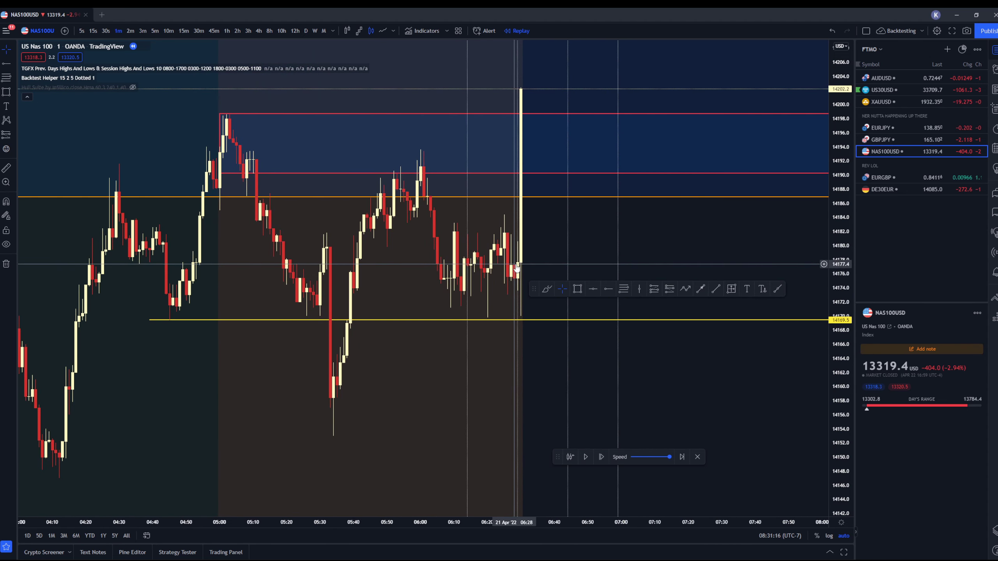
scroll(511, 250, "down", 1)
scroll(541, 252, "up", 2)
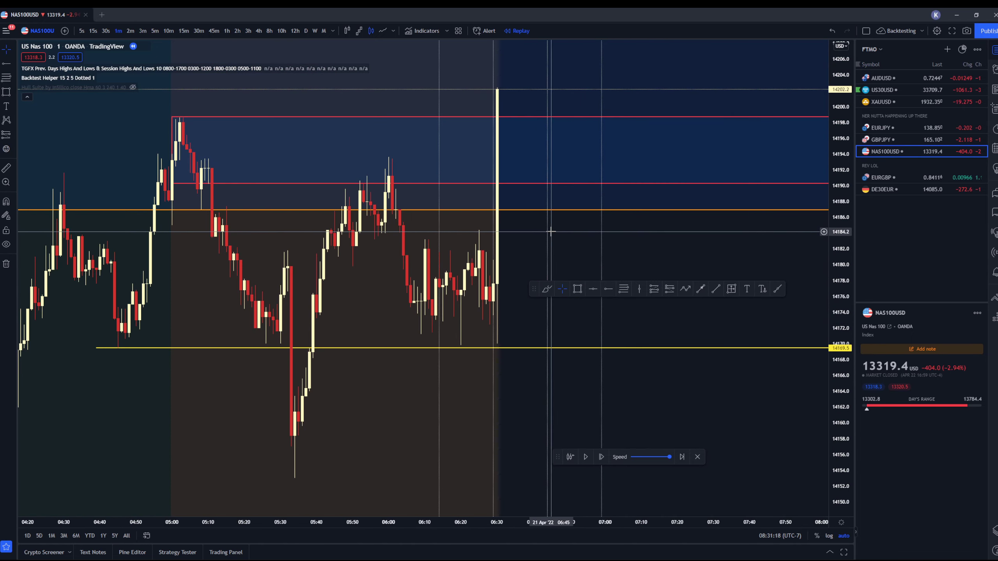
scroll(550, 232, "down", 2)
scroll(570, 188, "down", 2)
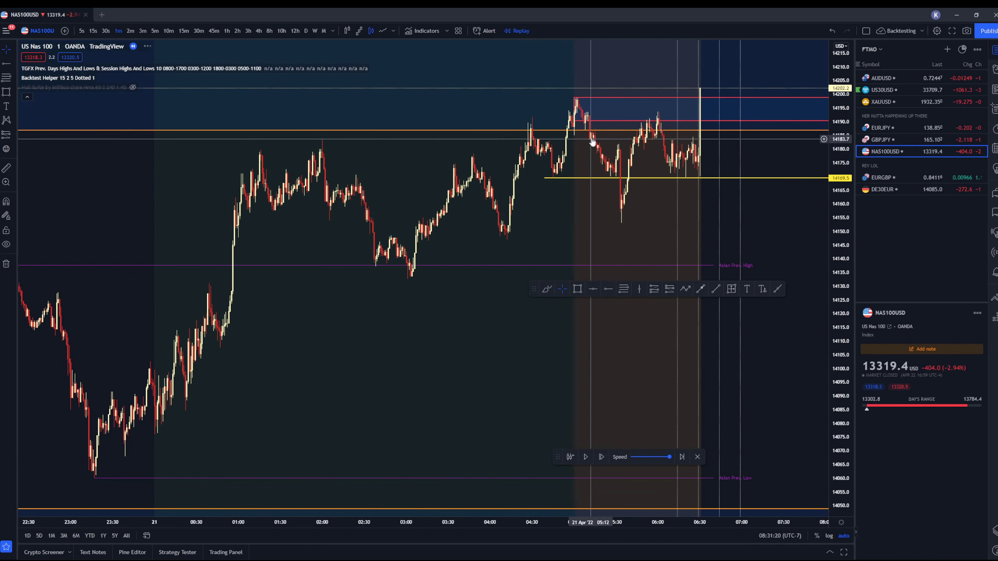
scroll(471, 196, "up", 3)
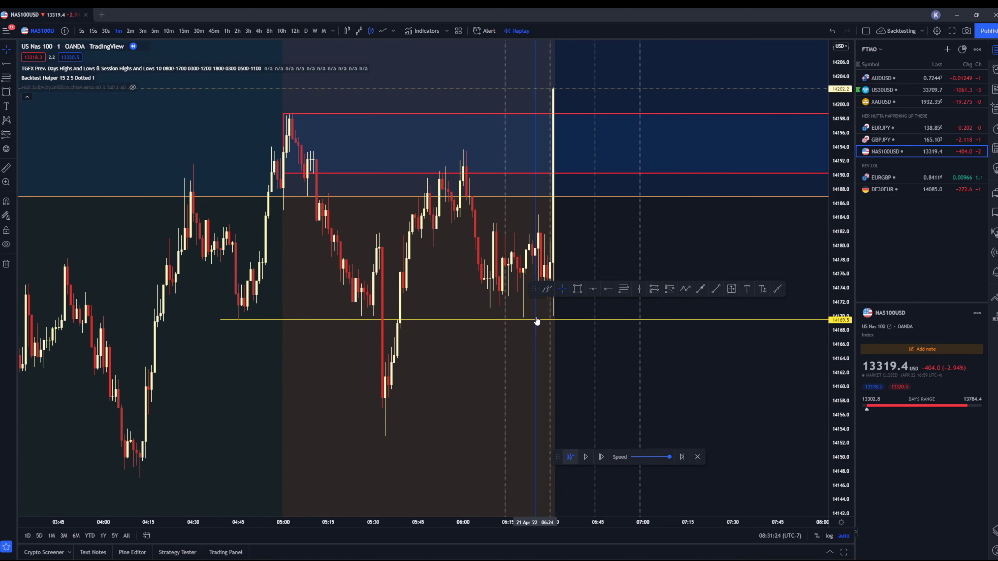
scroll(543, 299, "left", 5)
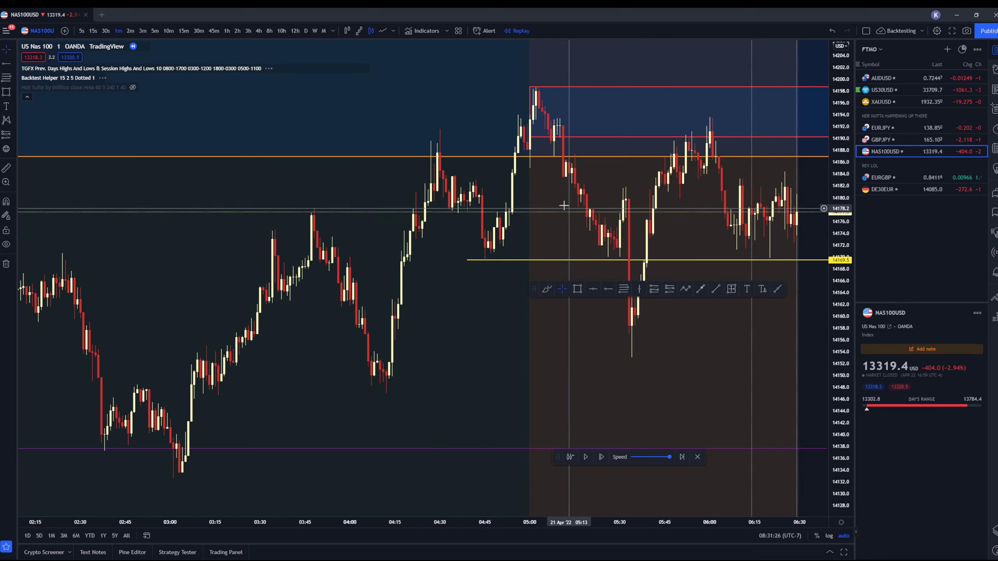
On the 15-minute chart, draw a new rectangle zone spanning about 14147–14168 below the 14169.5 level.
left_click(184, 31)
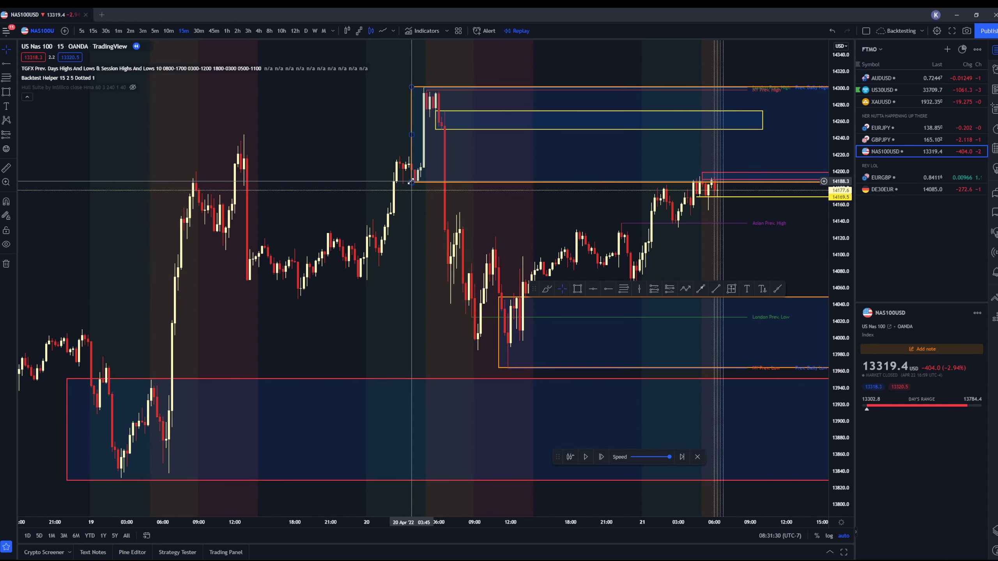
scroll(481, 203, "up", 5)
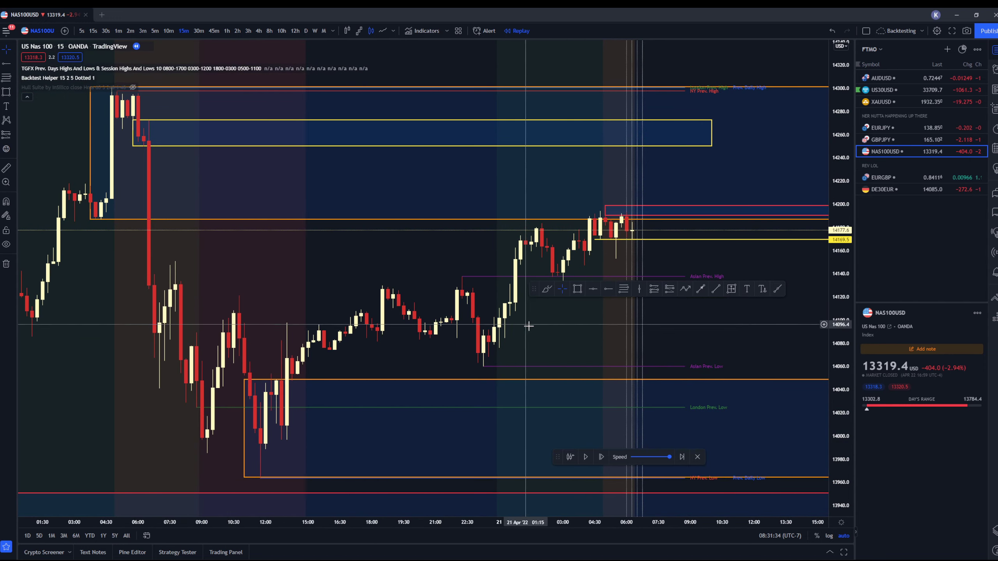
scroll(573, 244, "down", 4)
scroll(573, 244, "down", 2)
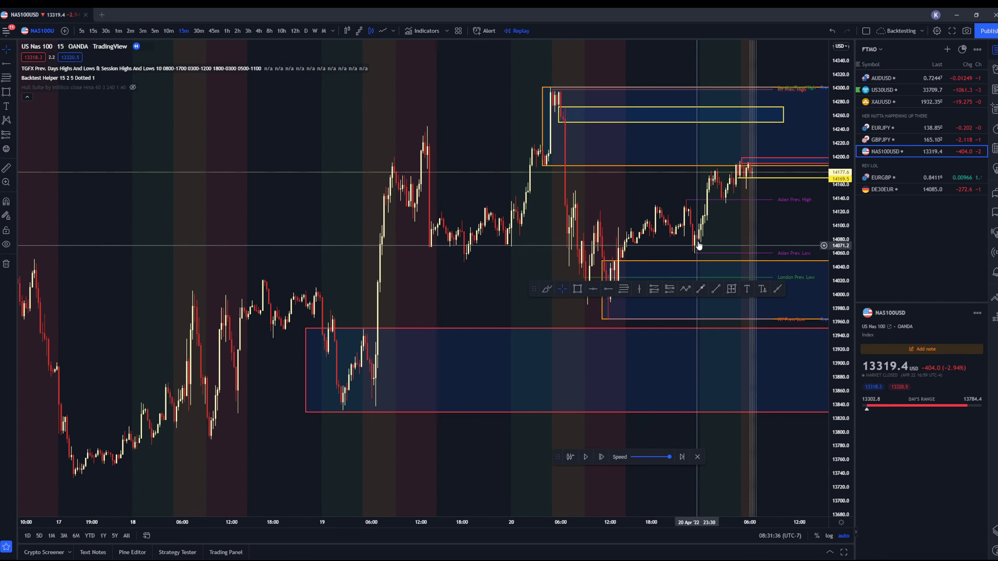
scroll(626, 221, "up", 3)
scroll(626, 220, "up", 5)
scroll(495, 196, "down", 4)
scroll(463, 203, "up", 5)
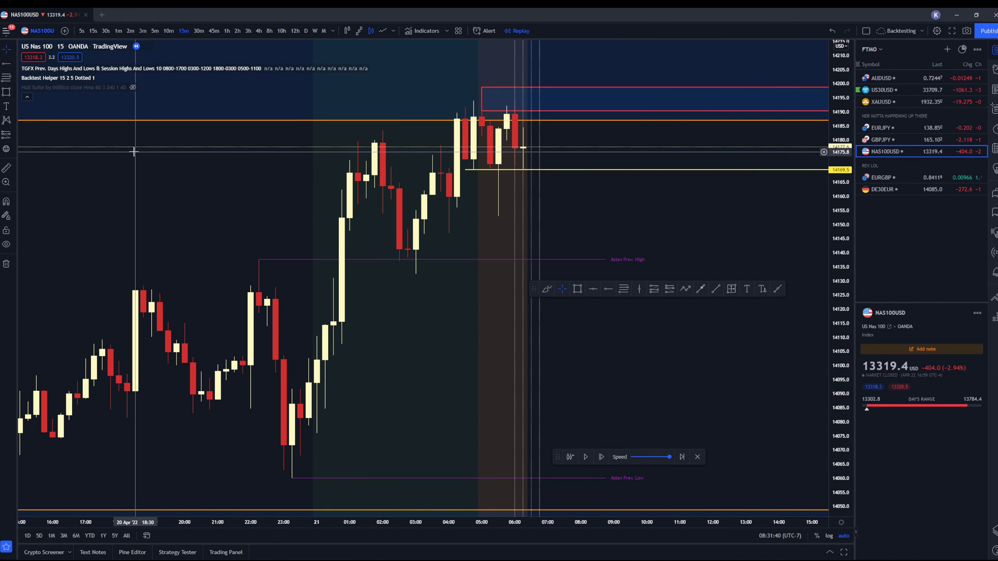
left_click(6, 92)
left_click(441, 174)
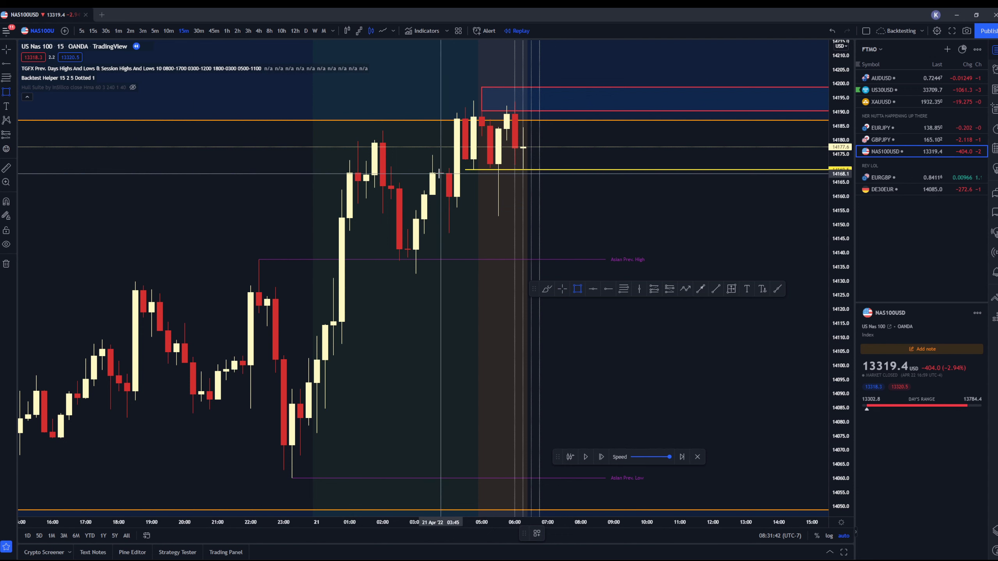
left_click(728, 235)
Reshape the orange zone near the 14300 high and go back to 1-minute candles.
scroll(728, 235, "down", 5)
left_click_drag(279, 219, 288, 149)
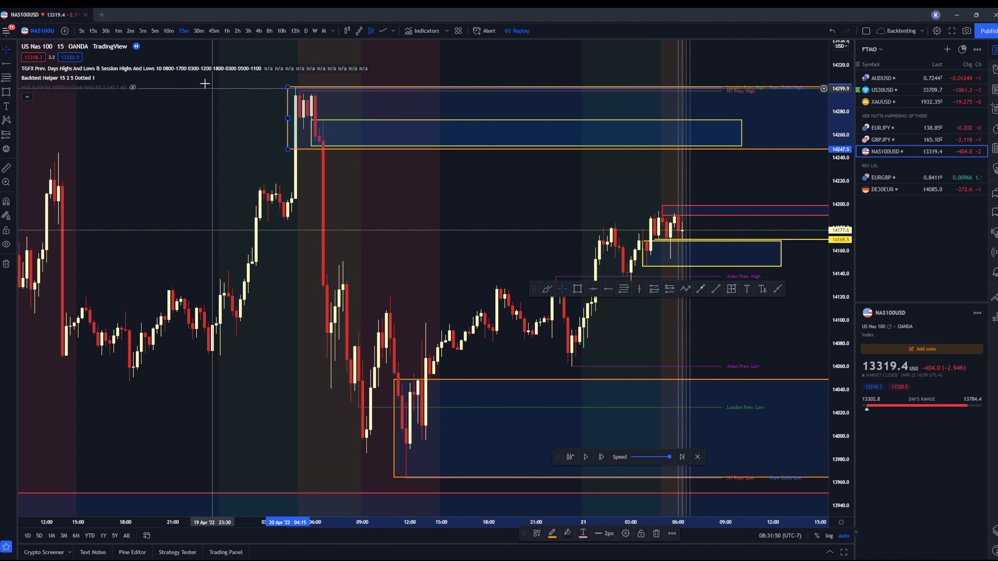
left_click(120, 31)
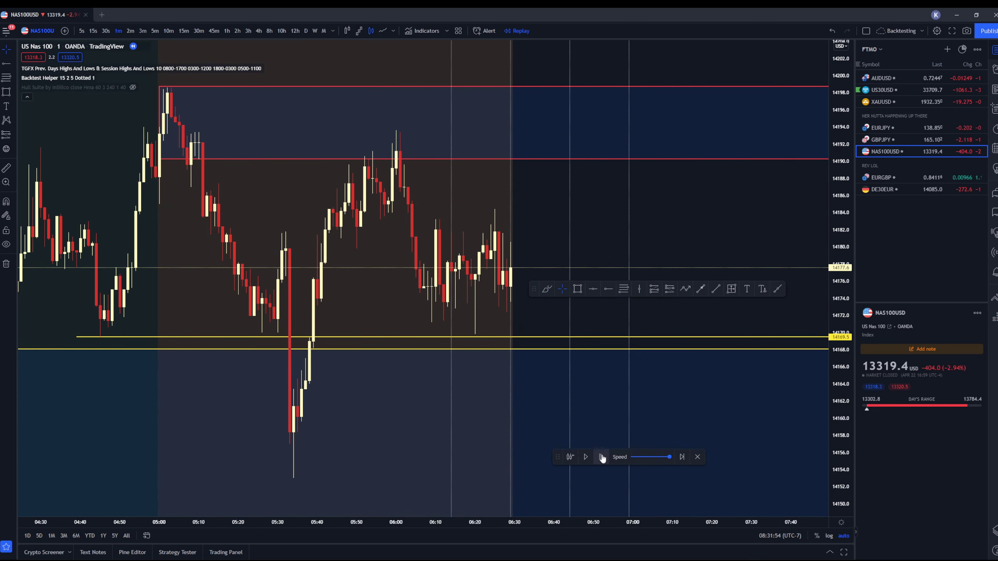
Step the replay three bars and zoom out and in to review the spike to about 14246.
left_click(602, 458)
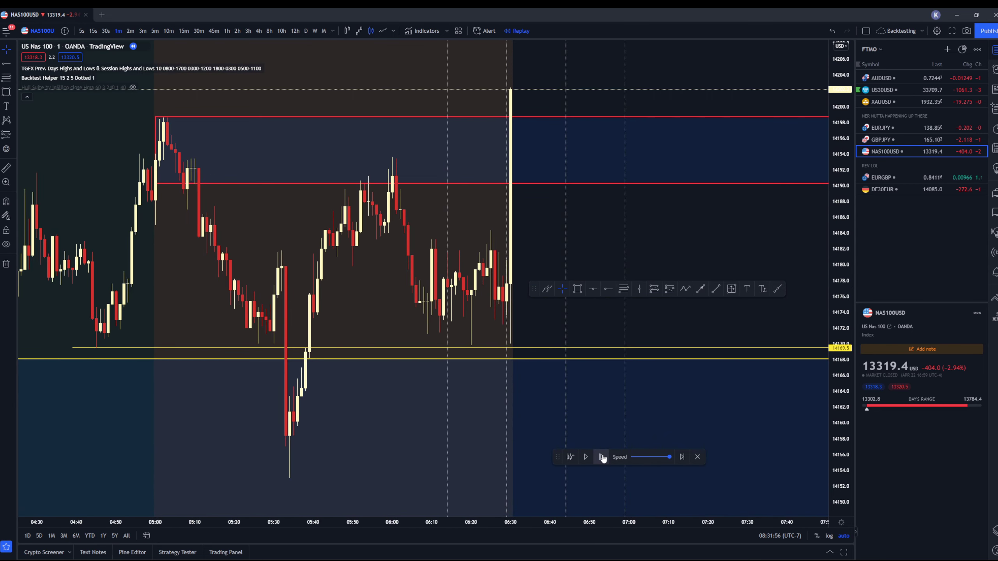
left_click(601, 457)
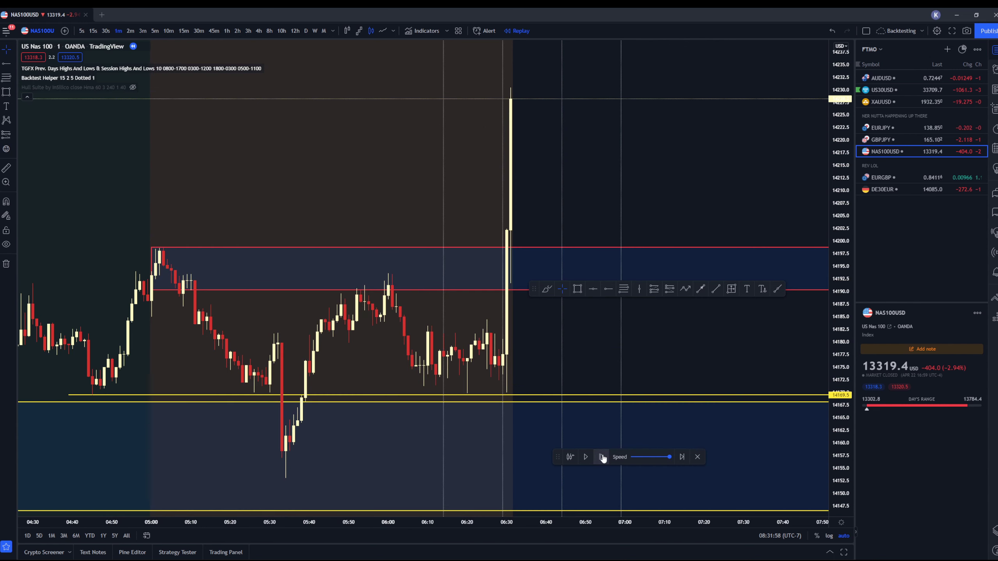
left_click(602, 458)
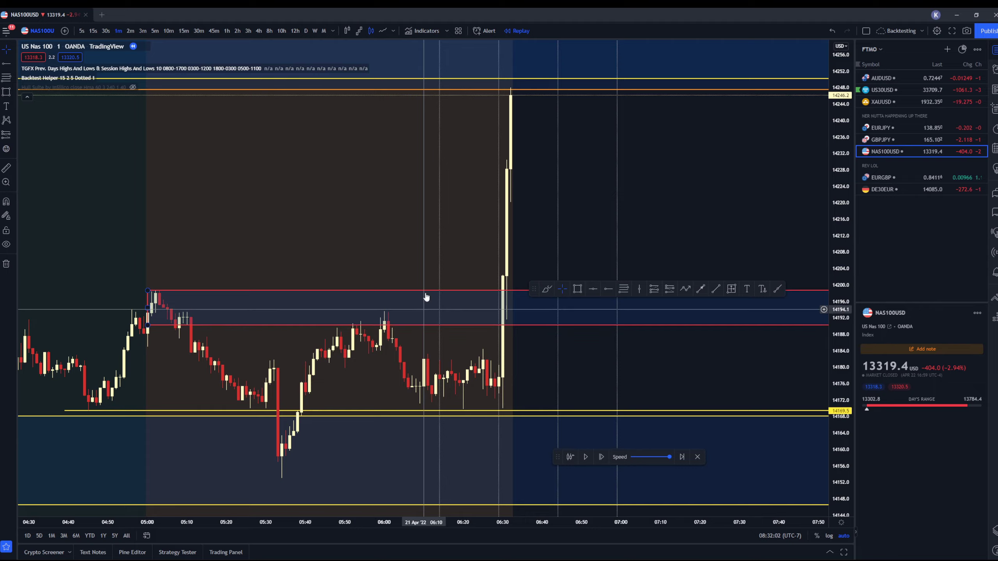
scroll(492, 220, "down", 4)
scroll(597, 225, "up", 5)
scroll(546, 166, "down", 1)
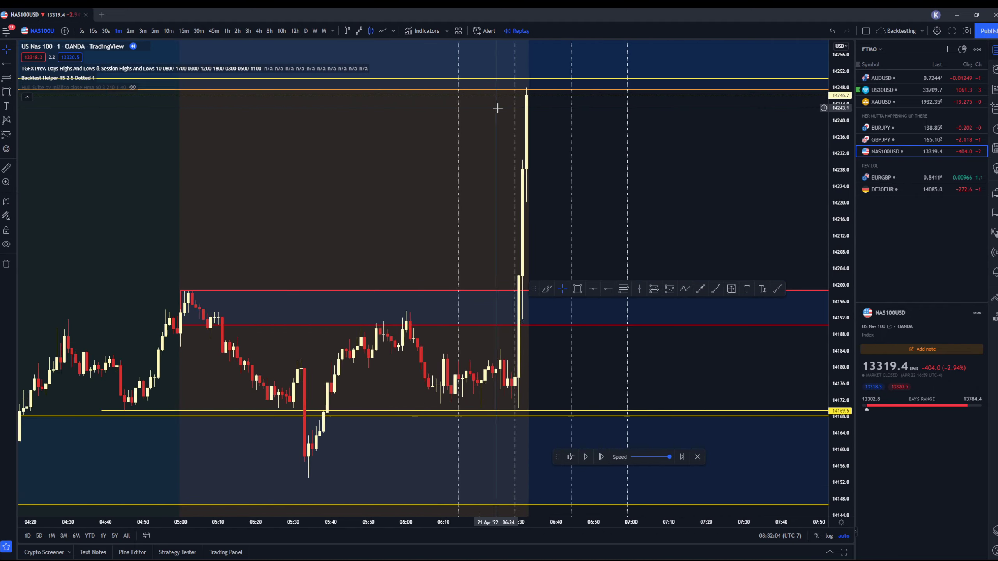
scroll(497, 107, "down", 10)
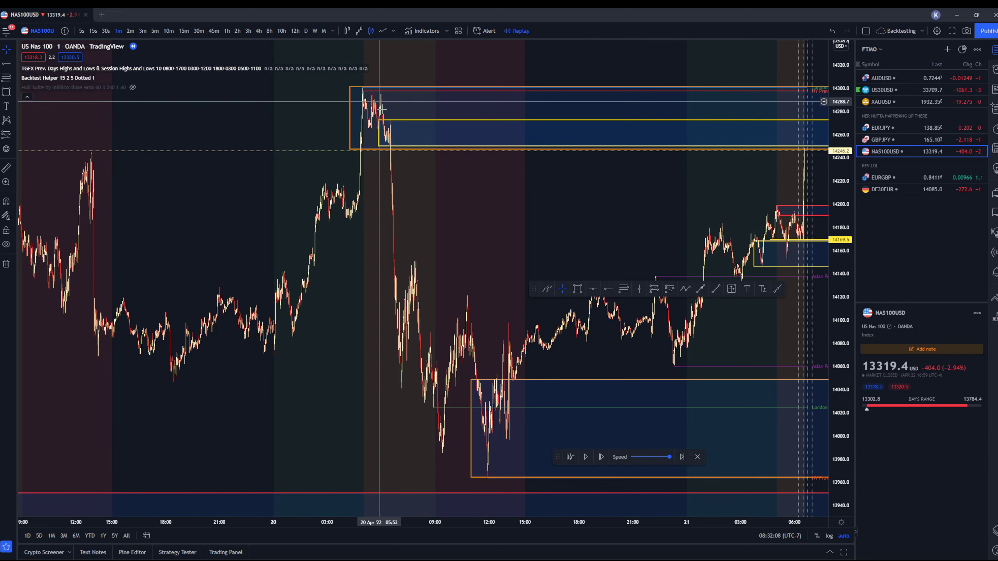
scroll(526, 232, "up", 10)
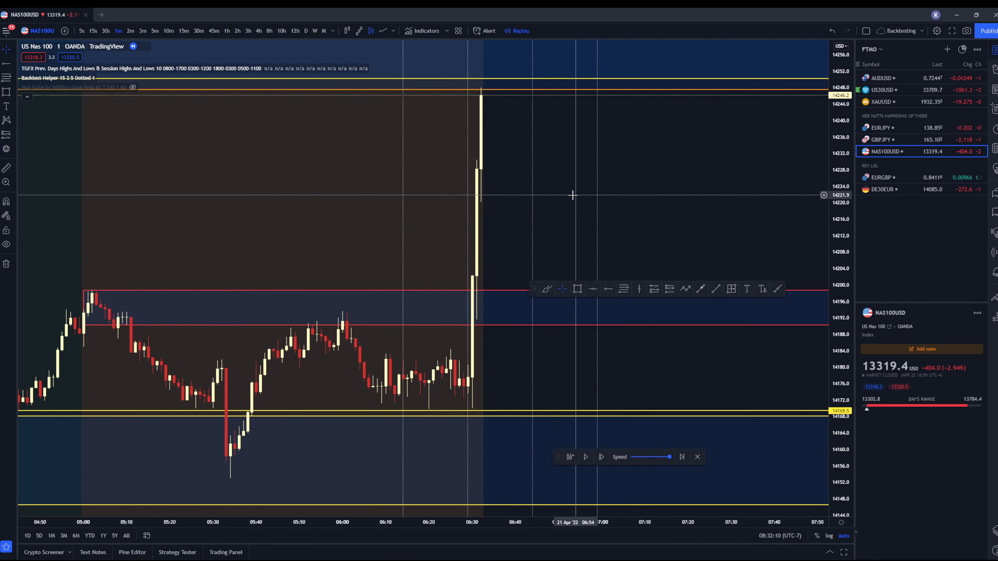
scroll(437, 267, "down", 4)
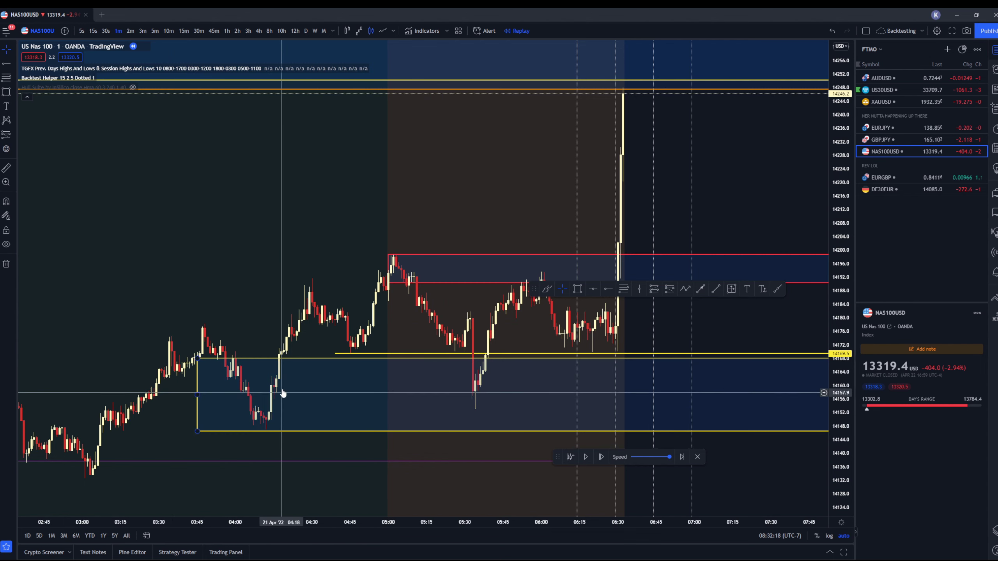
scroll(471, 381, "up", 2)
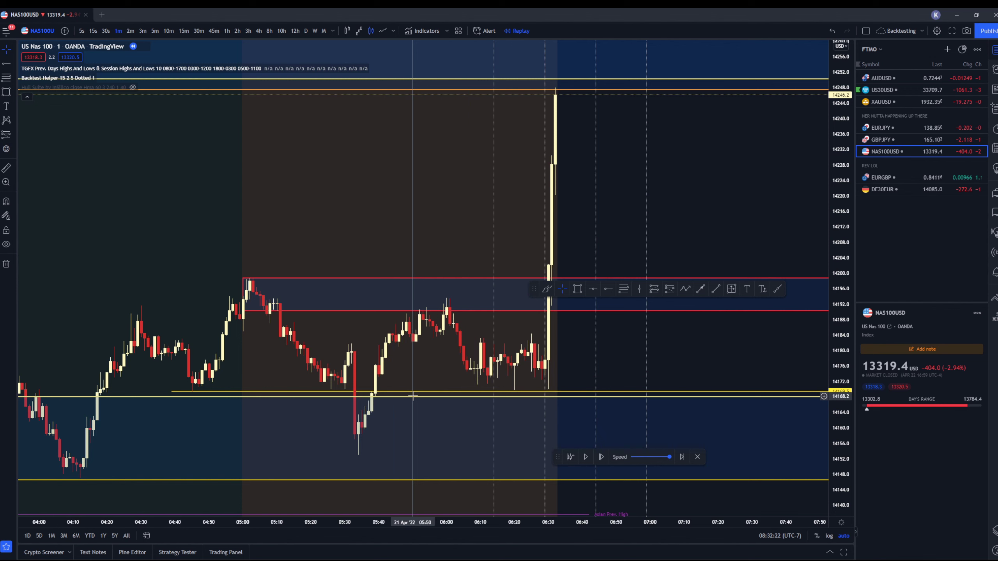
scroll(421, 395, "right", 3)
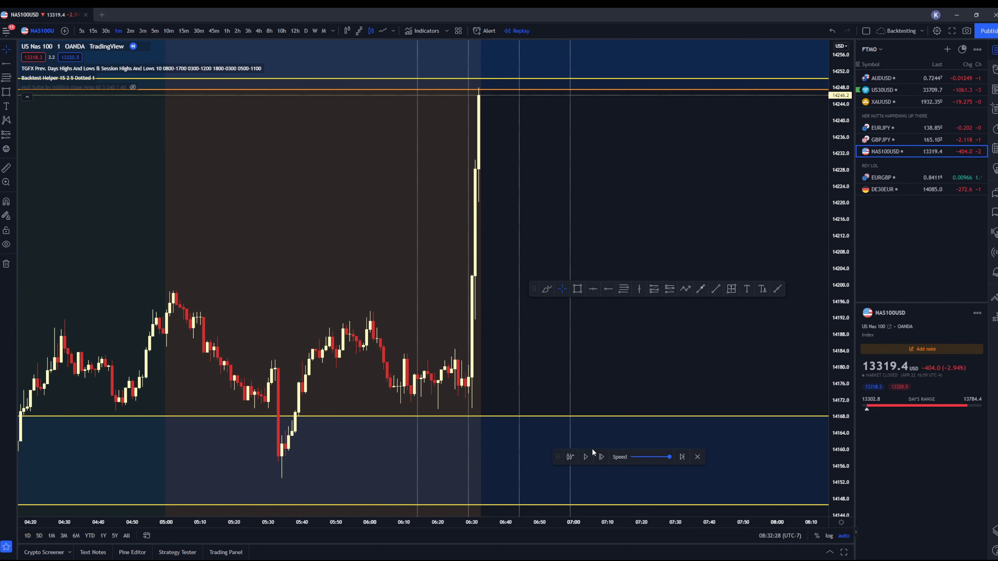
Step the 1-minute replay forward five bars.
left_click(602, 457)
left_click(602, 457)
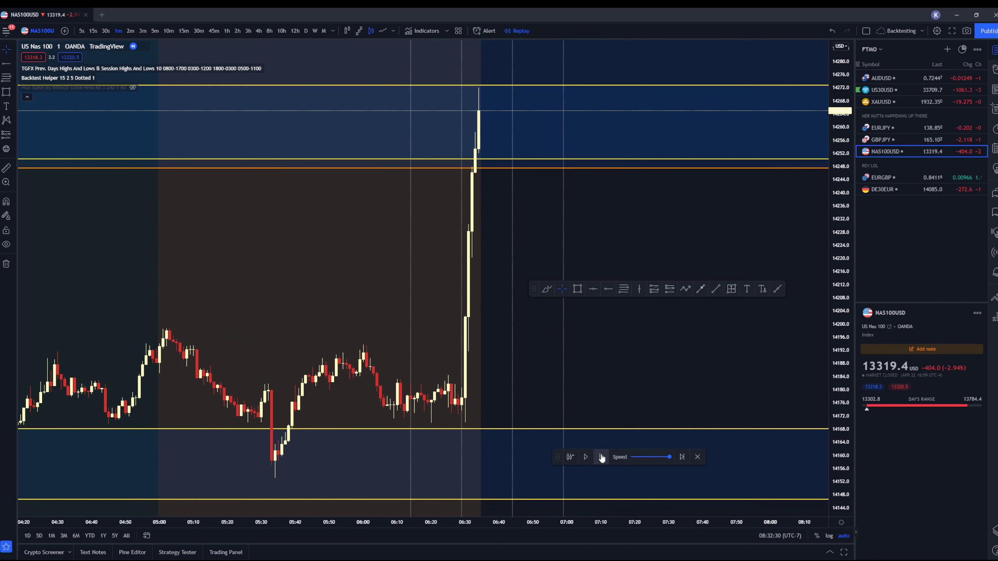
left_click(602, 457)
left_click(602, 457)
left_click(601, 457)
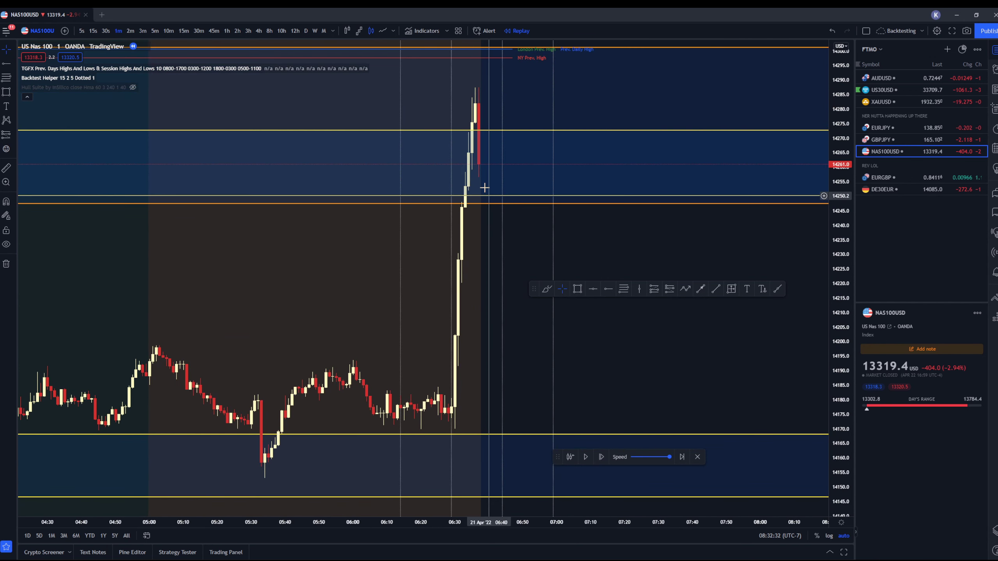
Replace the old yellow-bounded zone with a new rectangle stretched over the spike high.
left_click(410, 133)
key("Delete")
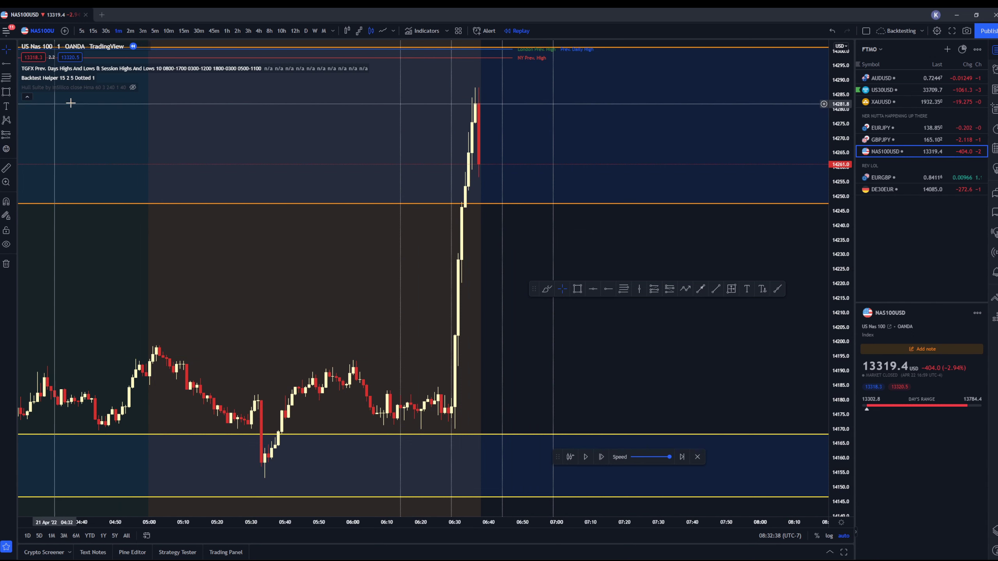
left_click(7, 91)
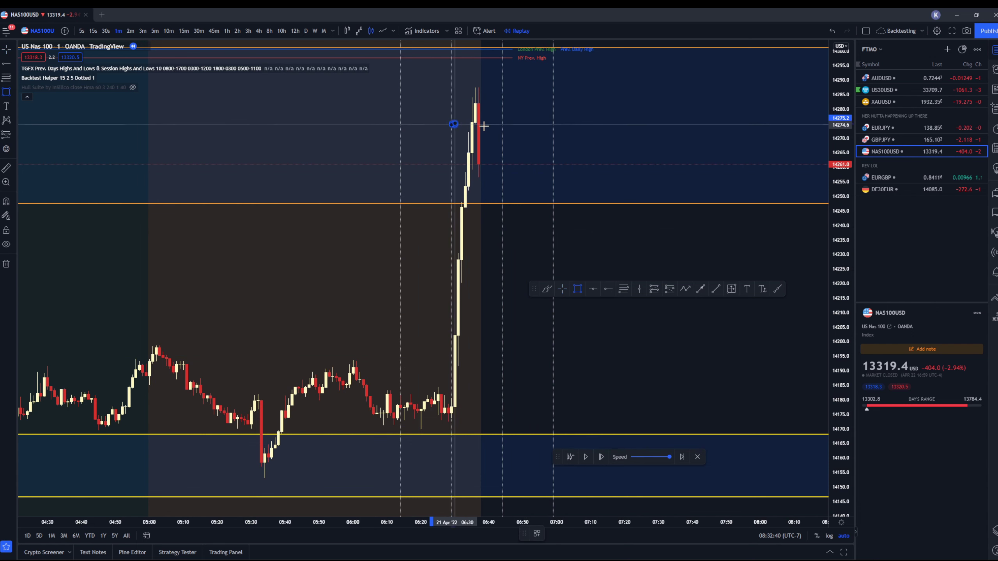
left_click(677, 90)
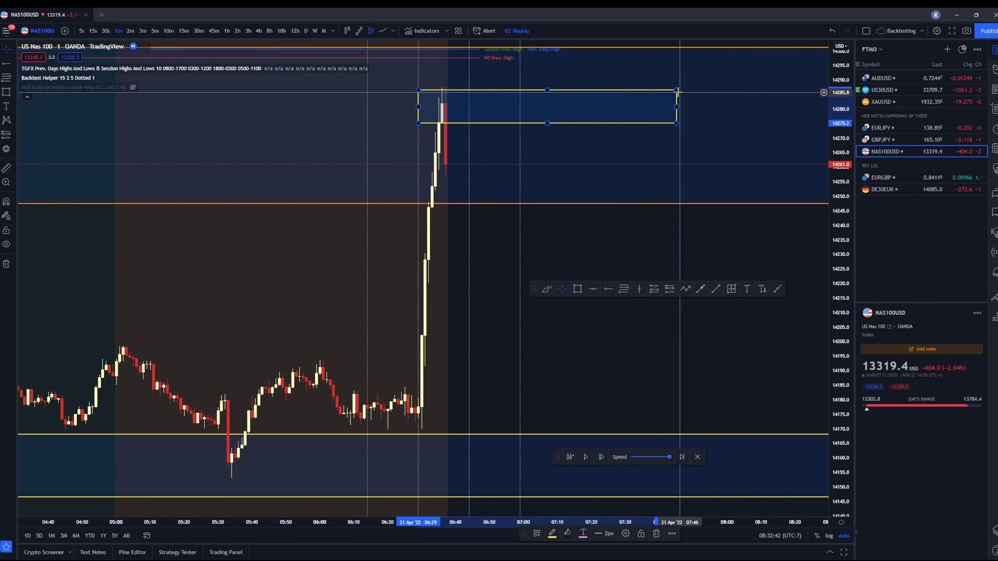
left_click_drag(677, 90, 741, 85)
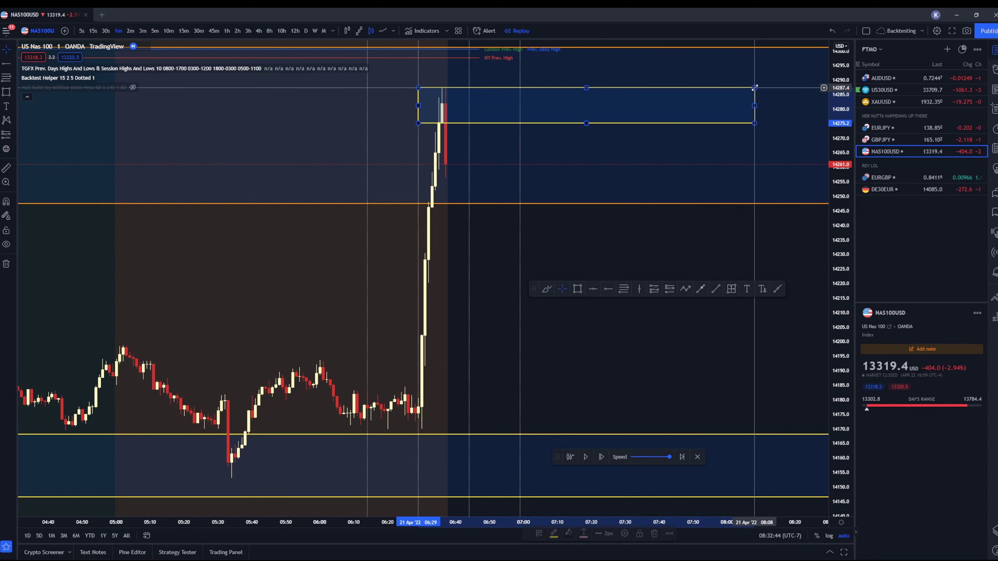
Replay fifteen more candles to about 06:52 as price pushes into the 14275–14287 zone, then choose Short Position.
left_click(602, 457)
left_click(602, 456)
left_click(601, 457)
left_click(601, 457)
left_click(605, 458)
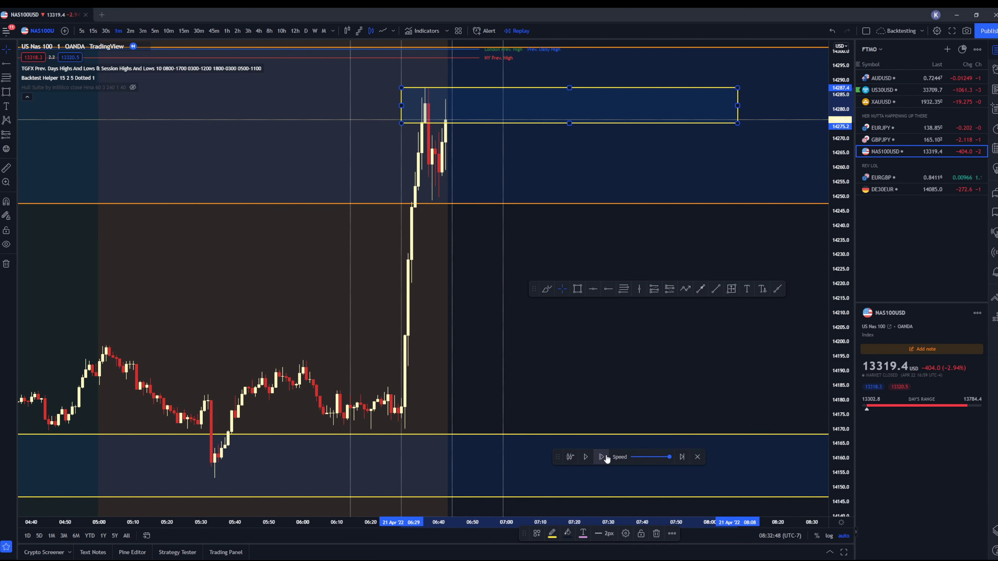
left_click(602, 457)
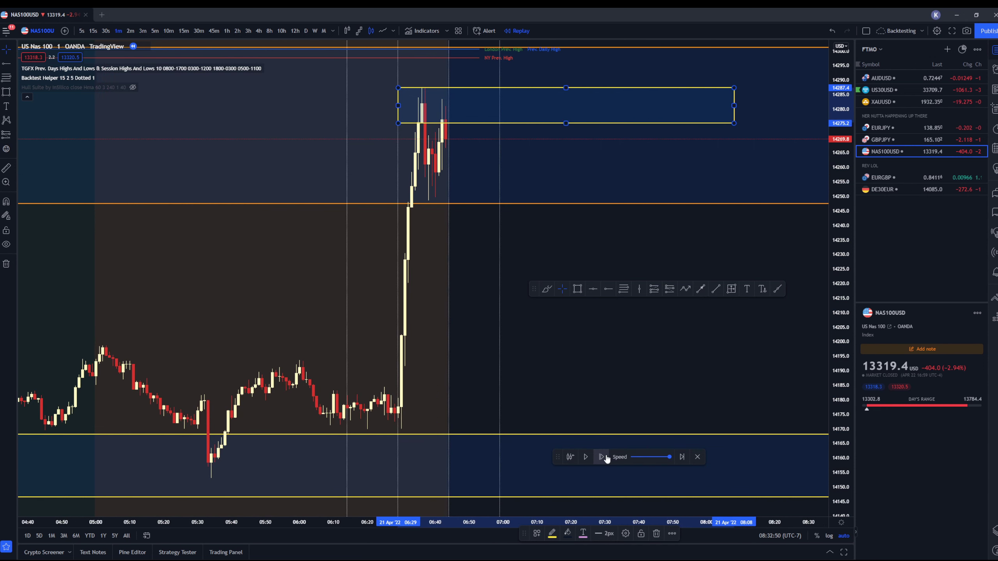
left_click(602, 456)
left_click(602, 457)
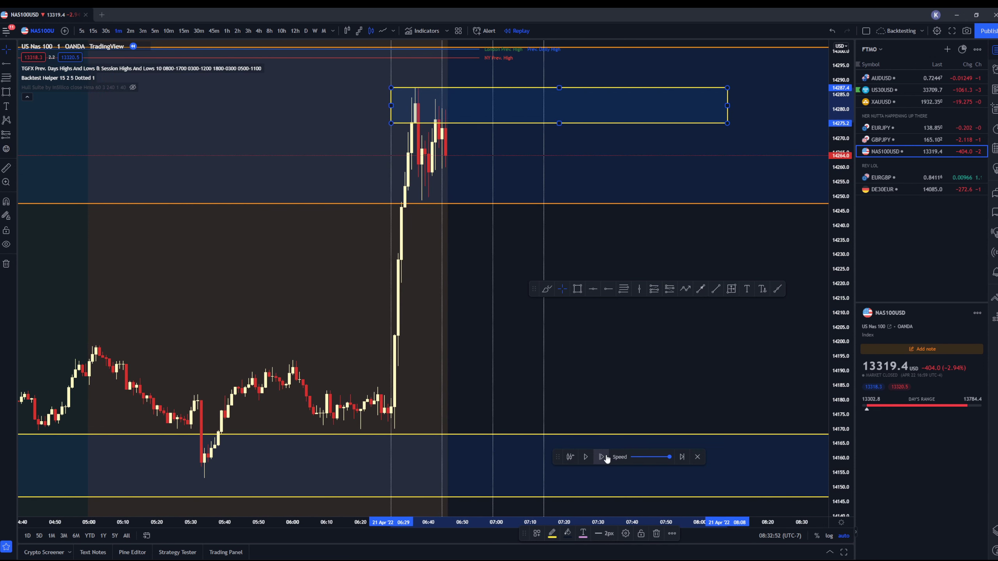
left_click(606, 458)
left_click(605, 457)
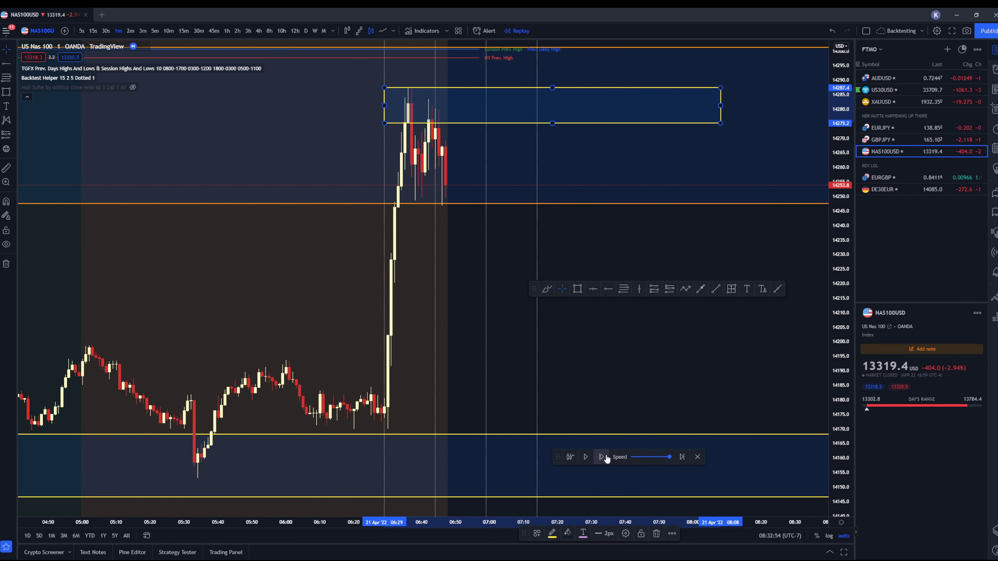
left_click(605, 457)
left_click(606, 457)
left_click(605, 457)
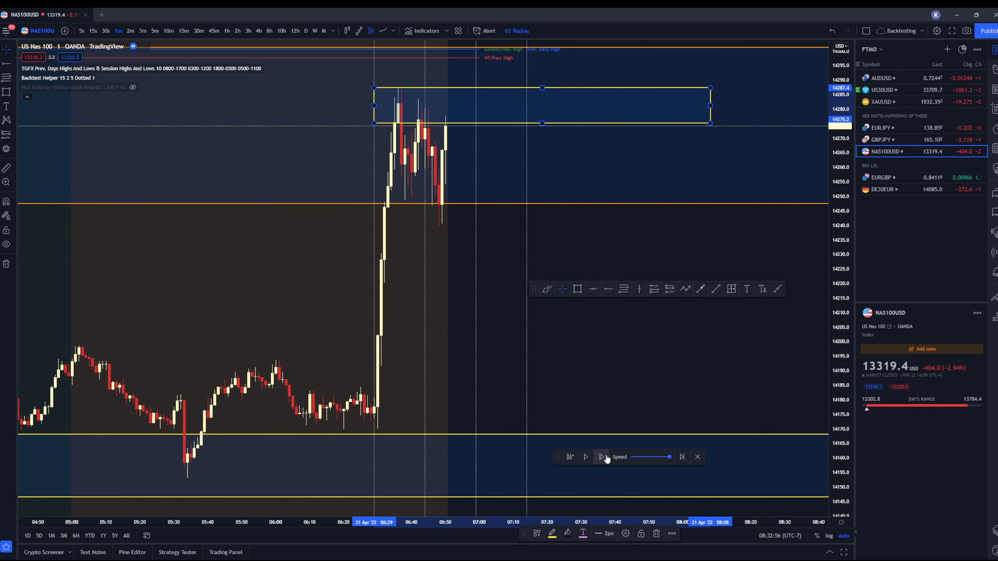
left_click(606, 457)
left_click(605, 457)
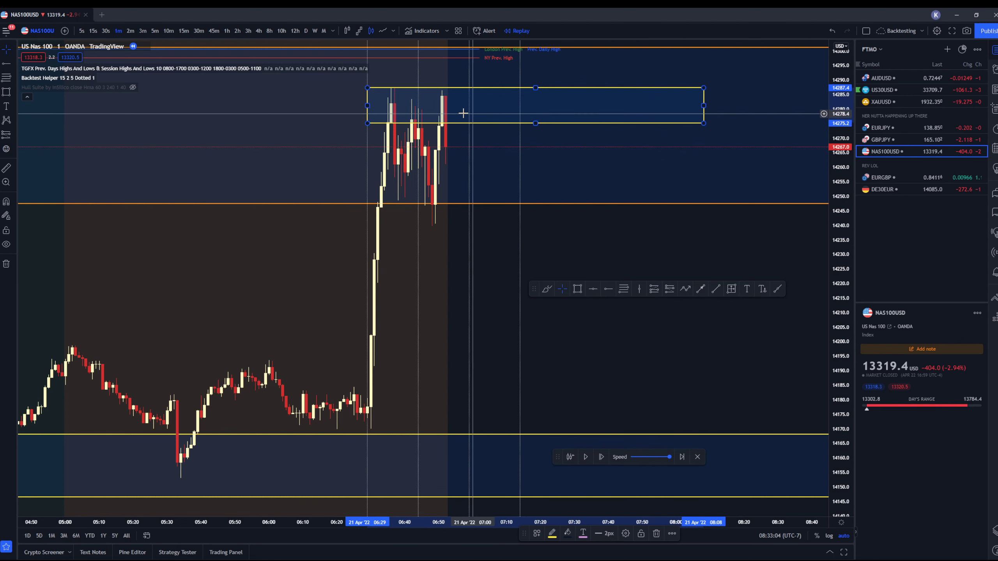
left_click(7, 136)
left_click(39, 152)
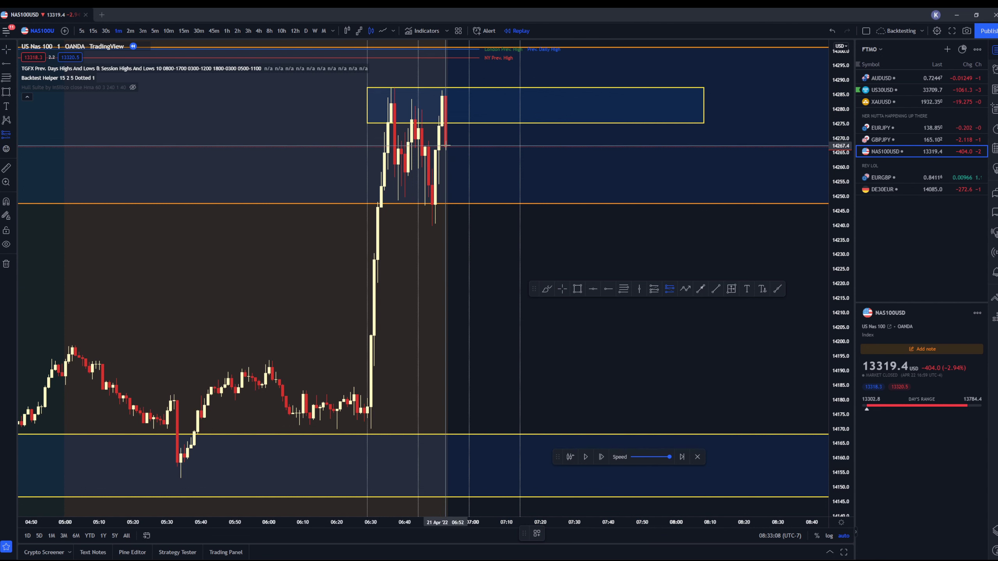
Place a short entry near 14267 with stop around 14292 and target near 14192 for 3:1.
left_click(443, 147)
left_click_drag(443, 70, 441, 73)
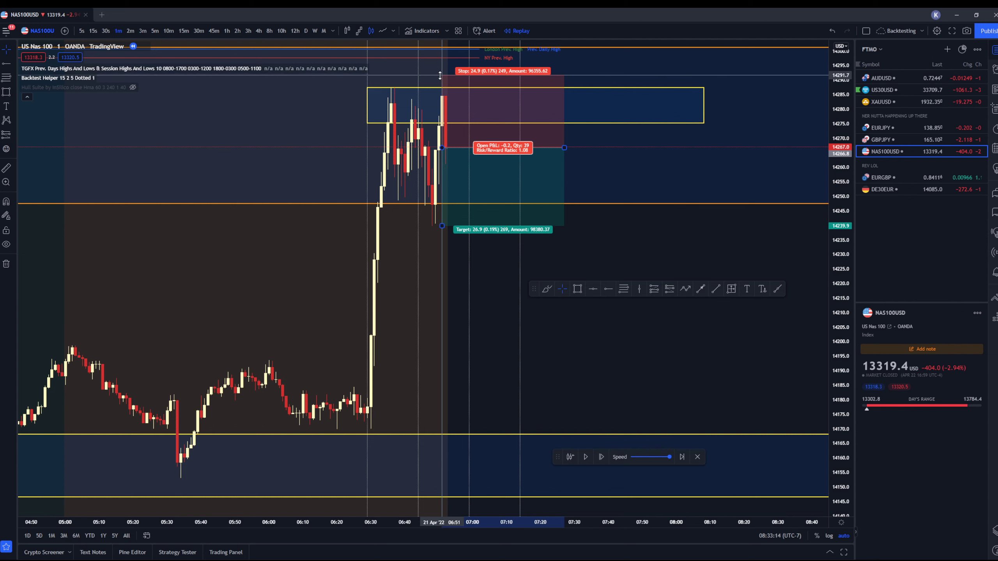
left_click_drag(440, 75, 440, 76)
left_click_drag(442, 224, 452, 371)
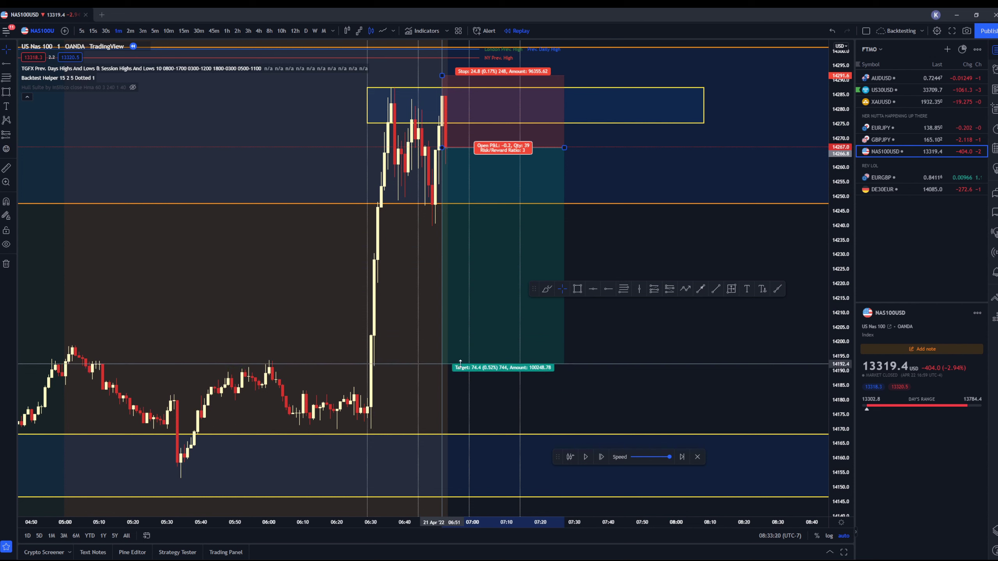
left_click_drag(460, 363, 461, 363)
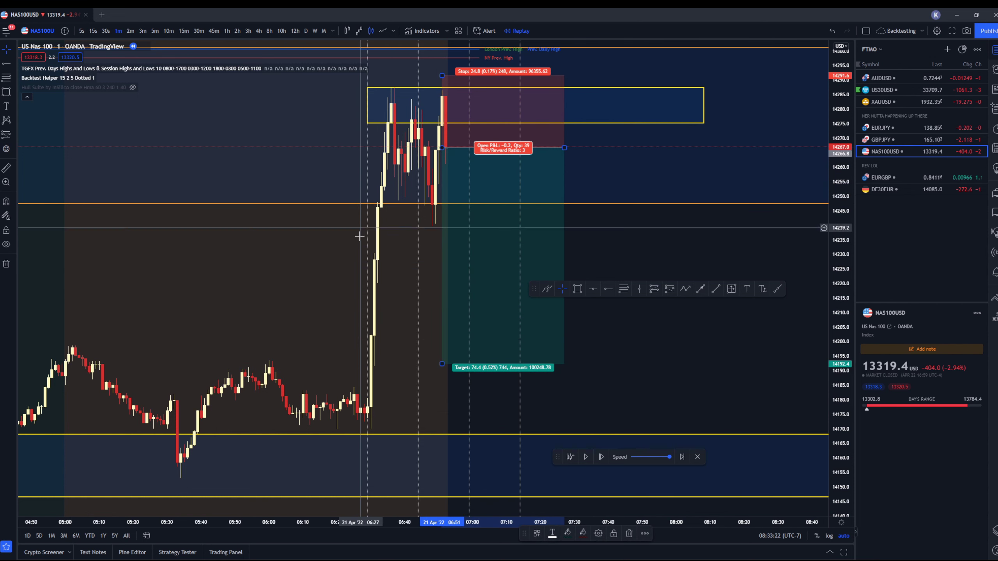
Draw a rectangle across the 20 Apr highs around 14276–14291.
scroll(314, 114, "down", 10)
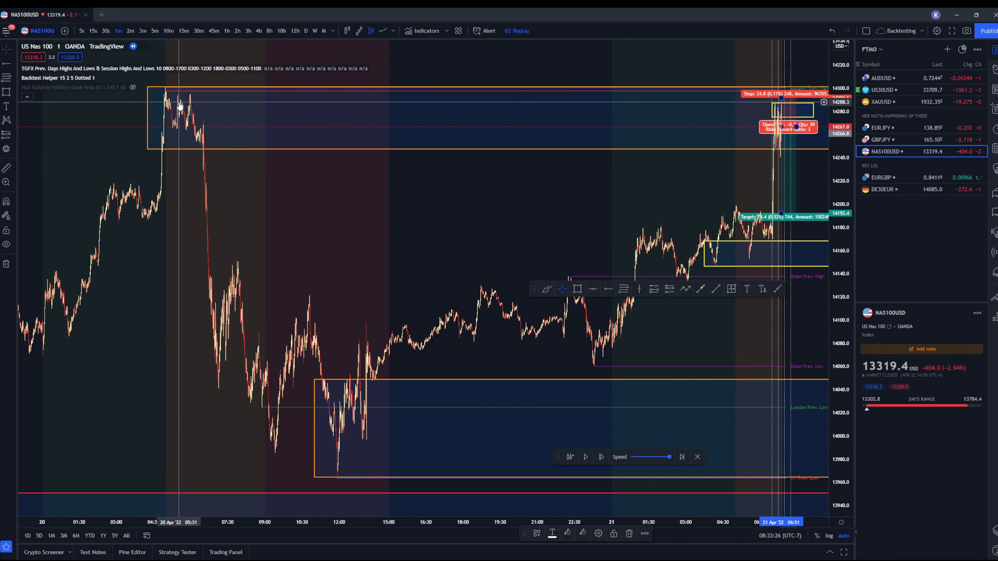
scroll(265, 104, "up", 3)
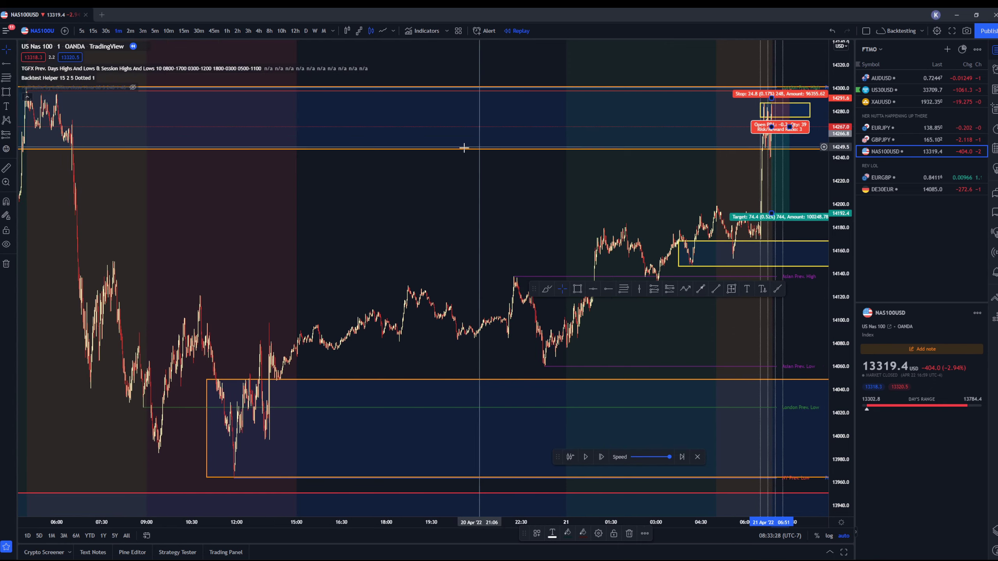
scroll(465, 147, "down", 2)
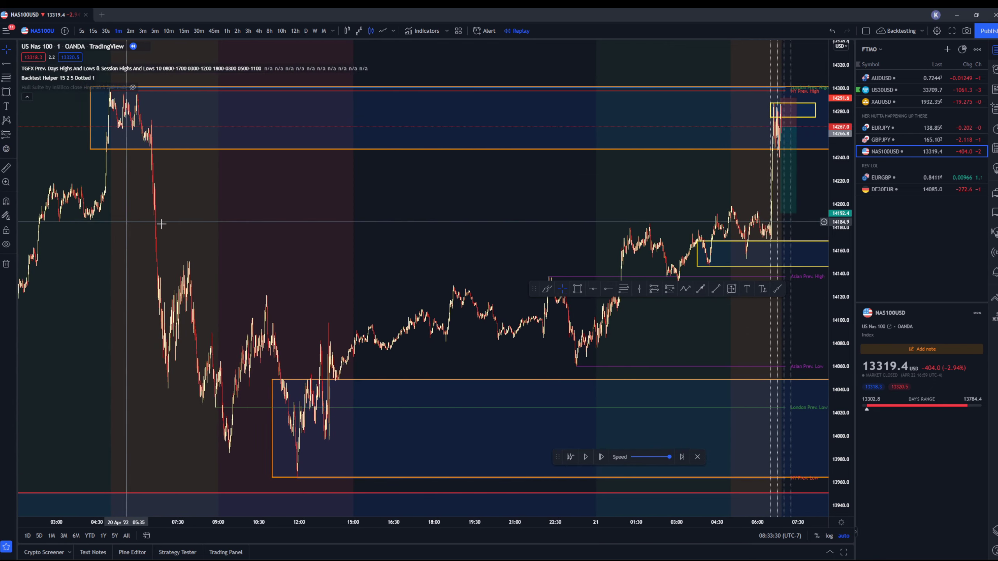
left_click_drag(161, 223, 379, 219)
scroll(338, 215, "up", 3)
scroll(481, 220, "up", 6)
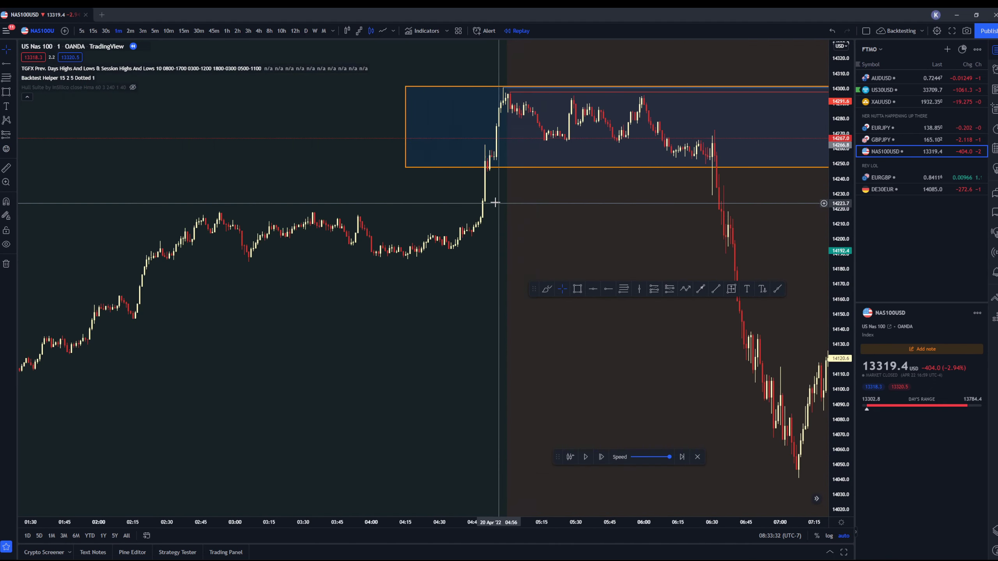
left_click_drag(478, 216, 413, 217)
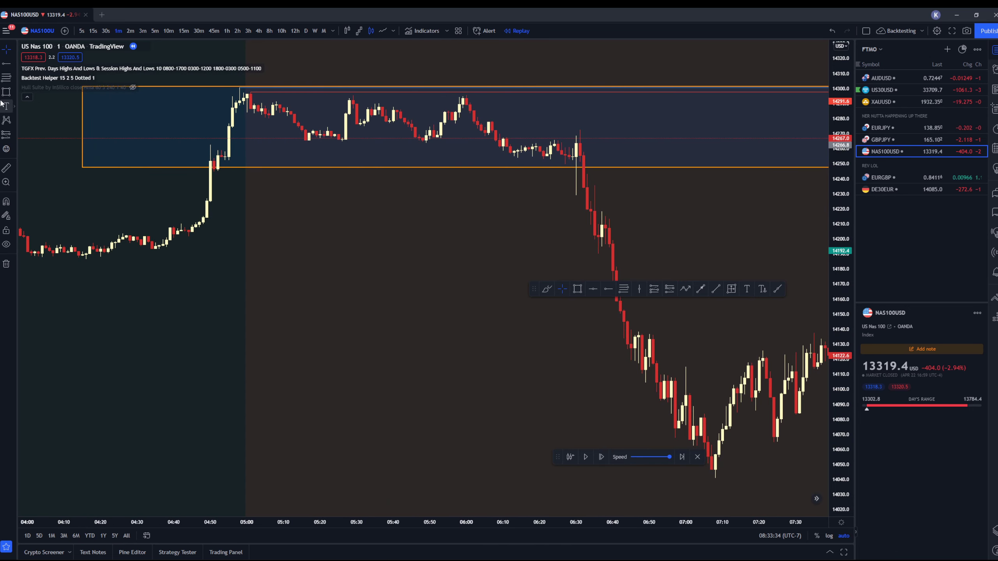
left_click_drag(434, 124, 705, 105)
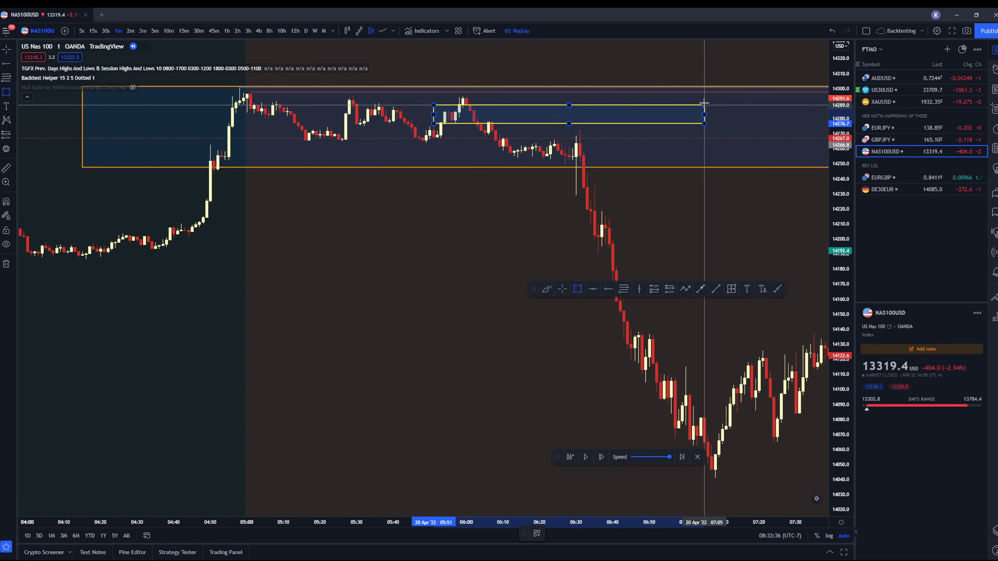
Give the box a green border extended to the right, and return to the short trade.
left_click(486, 271)
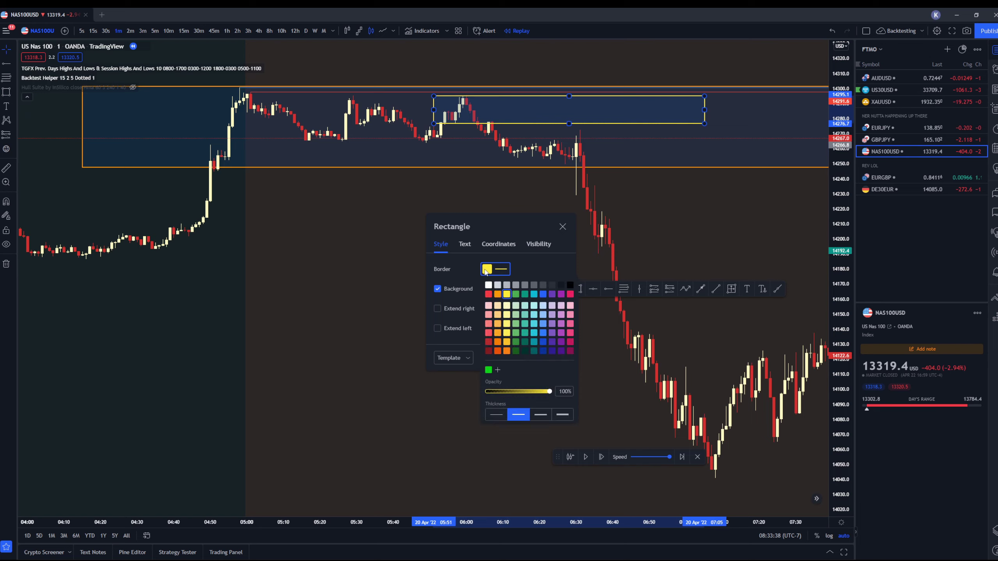
left_click(462, 358)
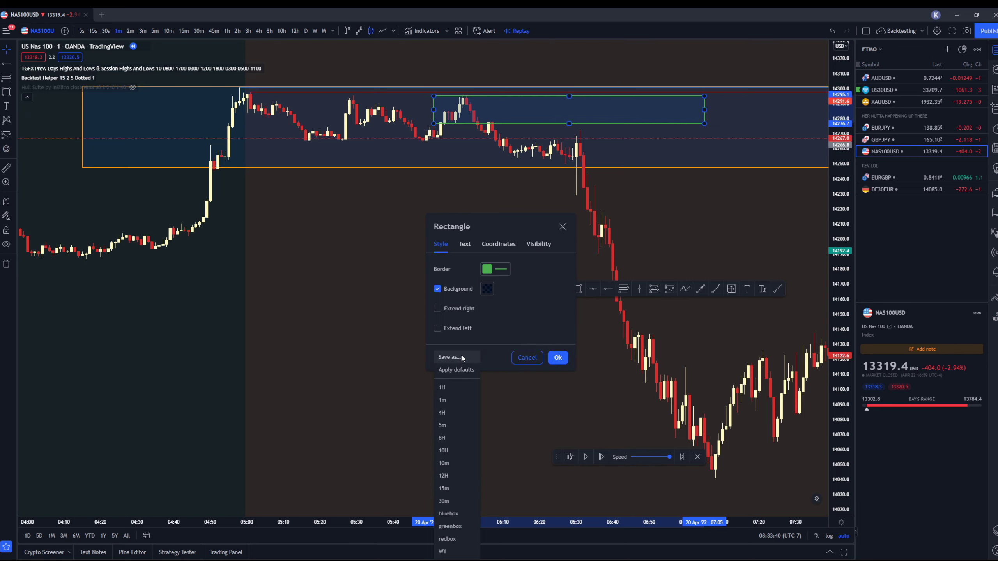
left_click(462, 312)
left_click(558, 358)
scroll(644, 221, "down", 3)
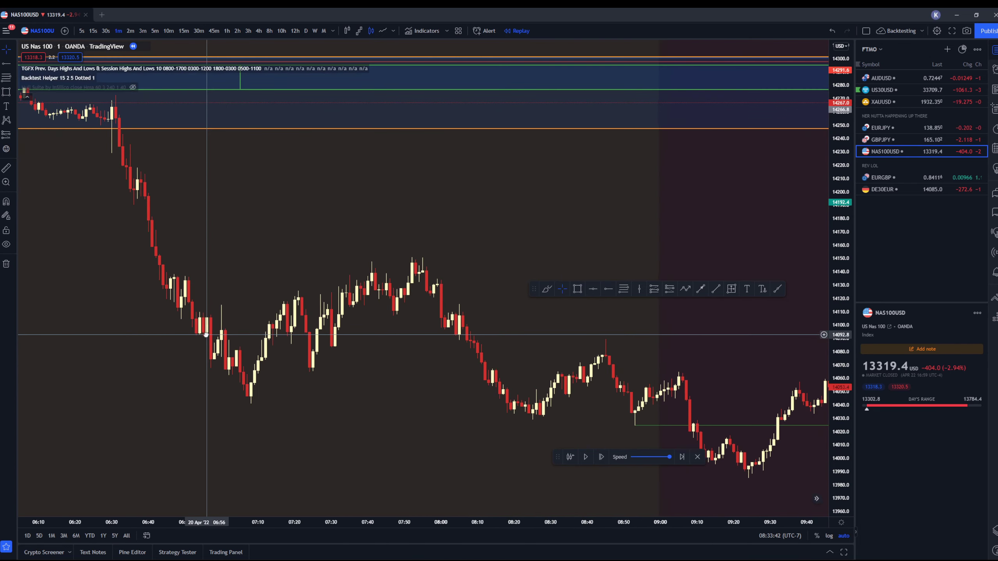
left_click_drag(645, 222, 268, 157)
left_click_drag(646, 203, 407, 207)
Replay ten more candles as price falls to about 14198 near the short's target.
scroll(397, 201, "up", 3)
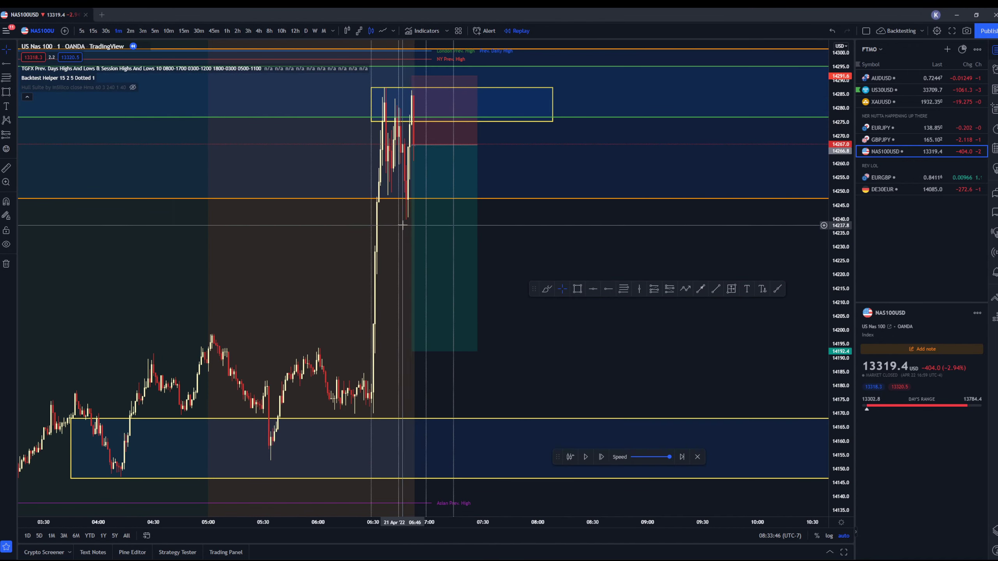
left_click_drag(394, 263, 710, 286)
scroll(408, 287, "up", 2)
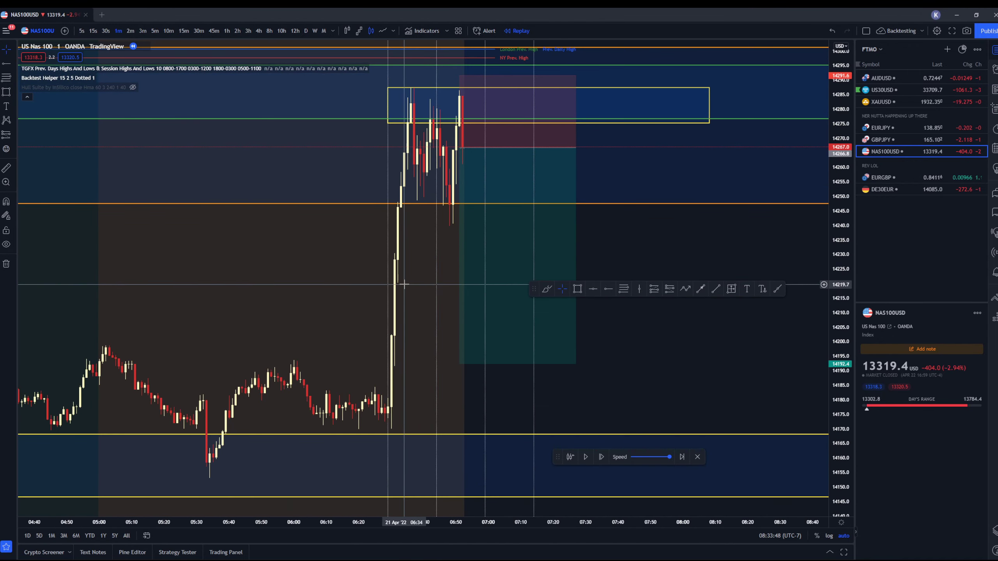
scroll(334, 223, "up", 2)
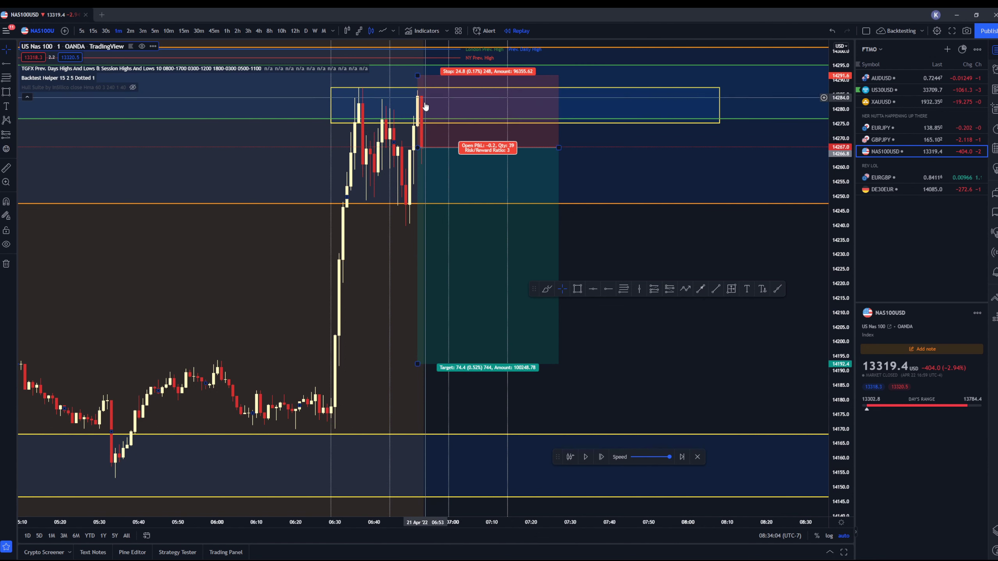
left_click(601, 457)
left_click(600, 457)
left_click(601, 457)
left_click(600, 457)
left_click(601, 457)
left_click(601, 457)
left_click(600, 456)
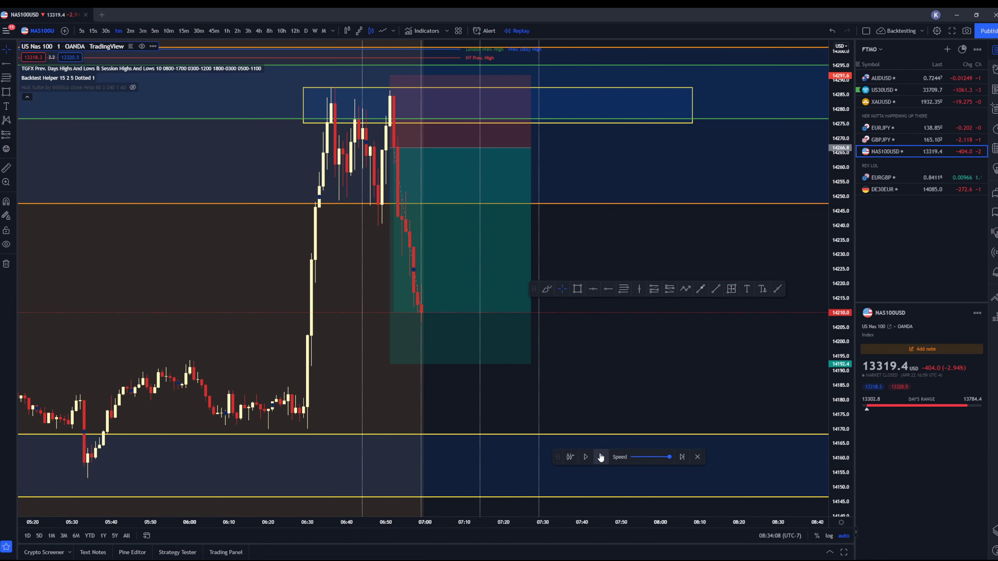
left_click(601, 457)
left_click(601, 457)
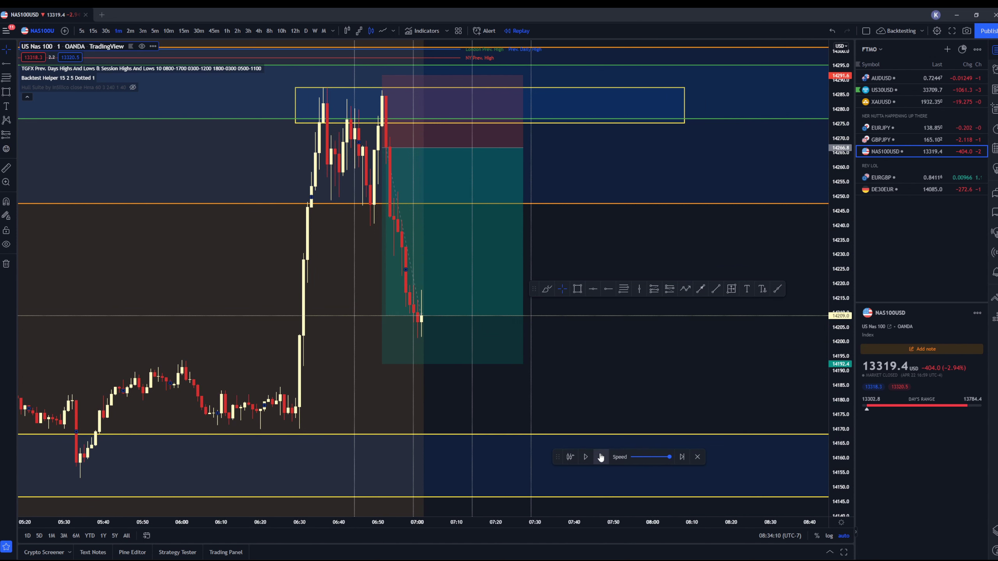
left_click(601, 457)
left_click(601, 457)
left_click(601, 457)
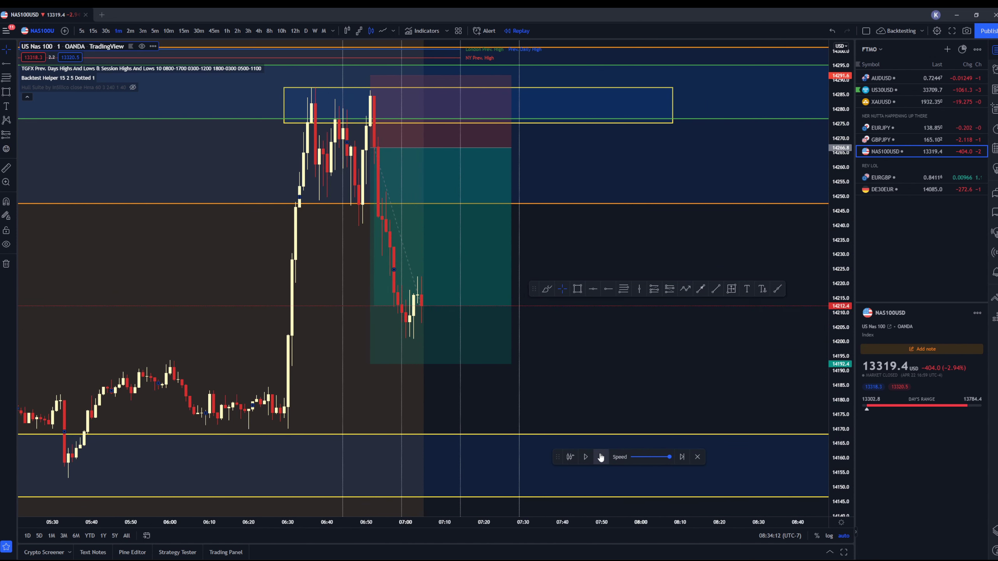
left_click(601, 457)
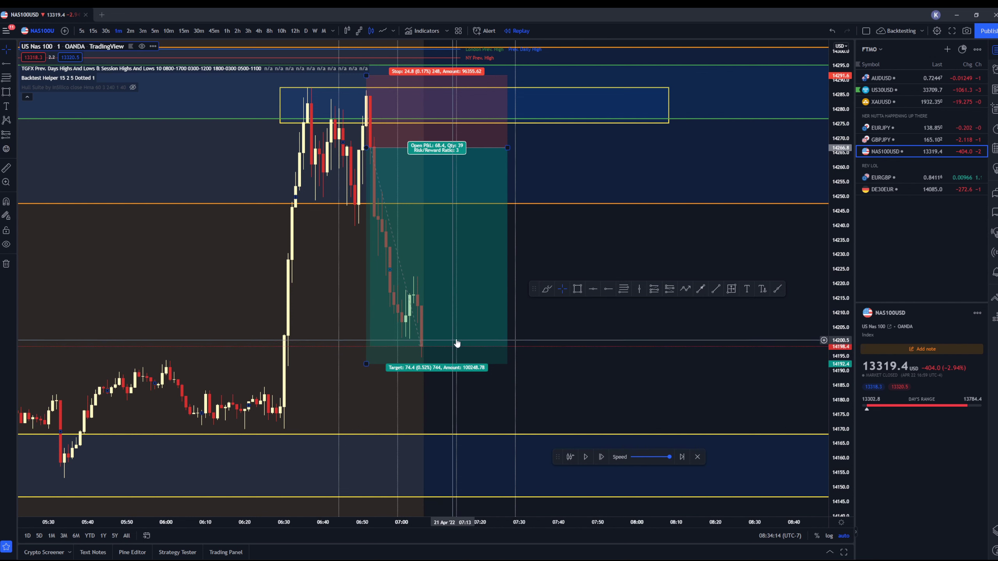
Mark a yellow horizontal ray at the recent swing low, 14223.5.
left_click_drag(673, 225, 575, 250)
scroll(542, 266, "down", 1)
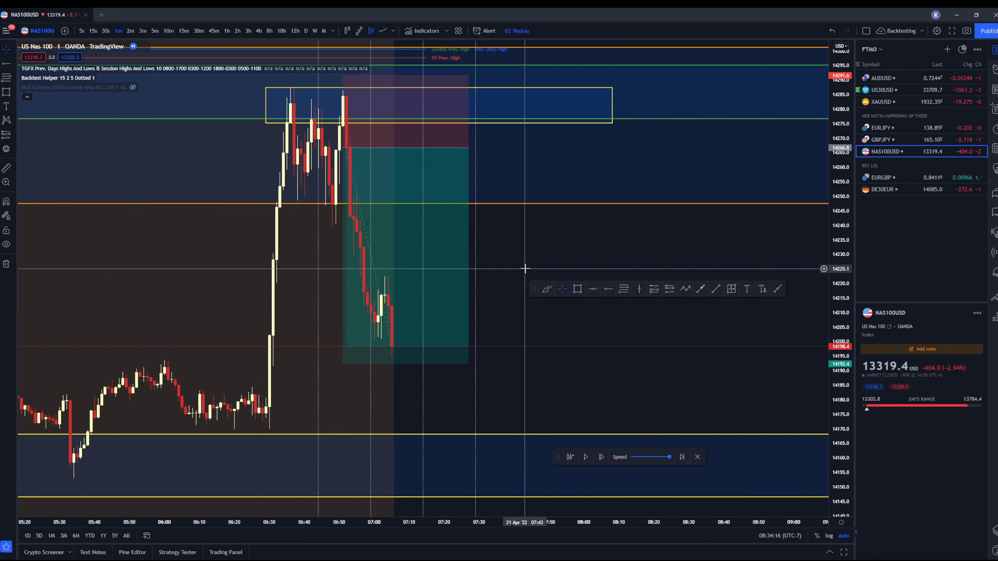
scroll(542, 281, "up", 1)
left_click(608, 288)
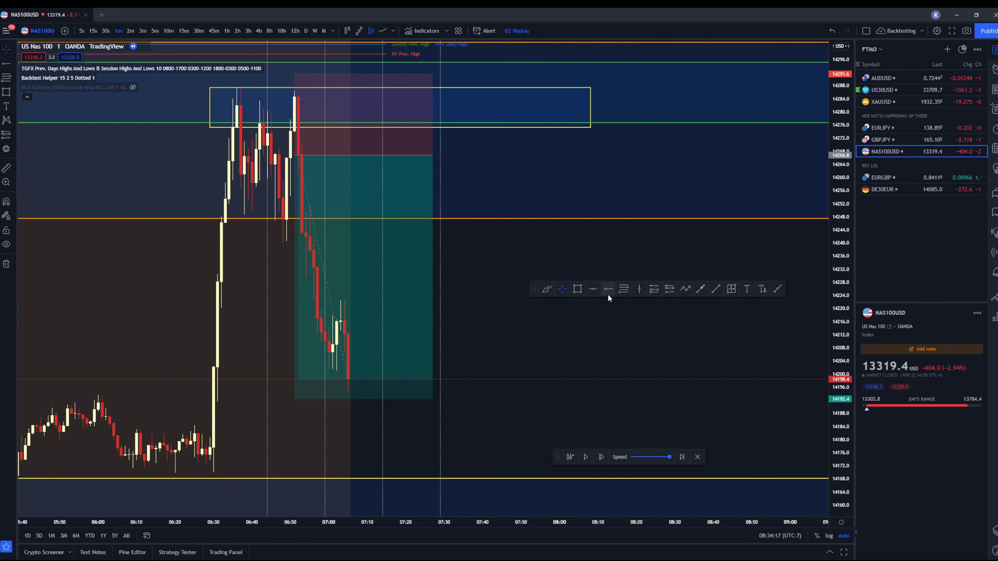
left_click(331, 289)
left_click_drag(350, 295, 343, 301)
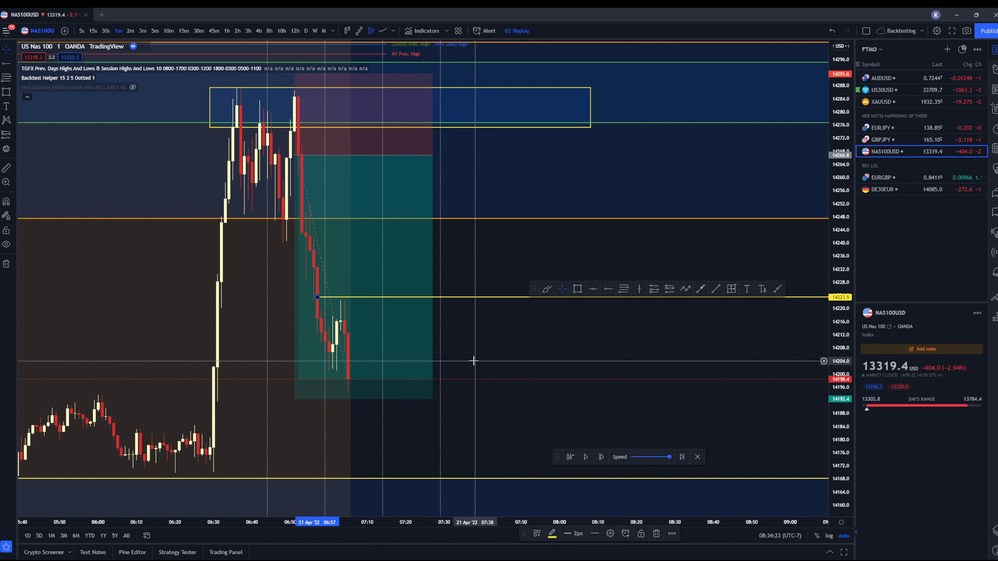
Advance the replay three bars and lower the yellow ray to about 14192.
left_click(602, 457)
left_click(602, 457)
left_click(602, 457)
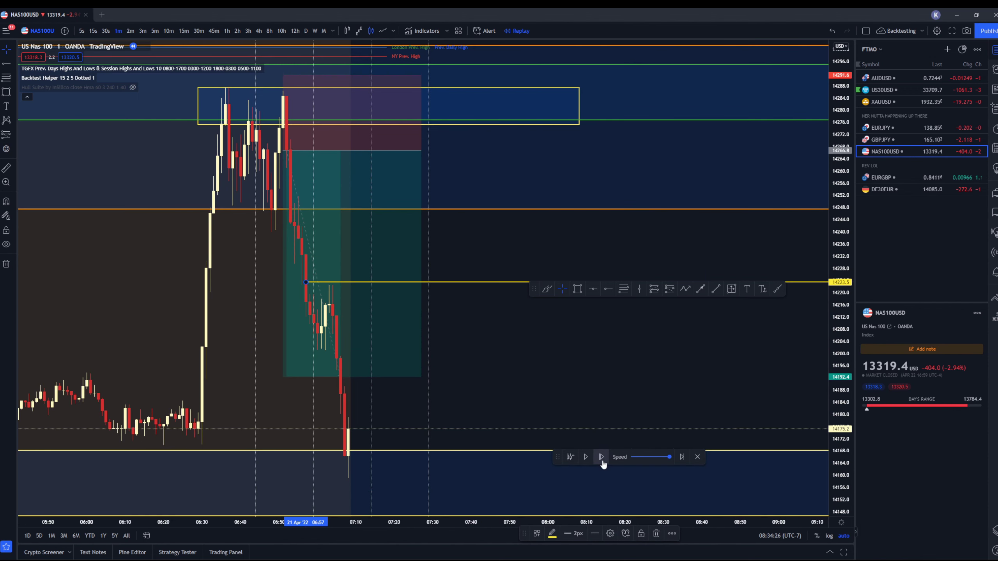
scroll(593, 421, "left", 3)
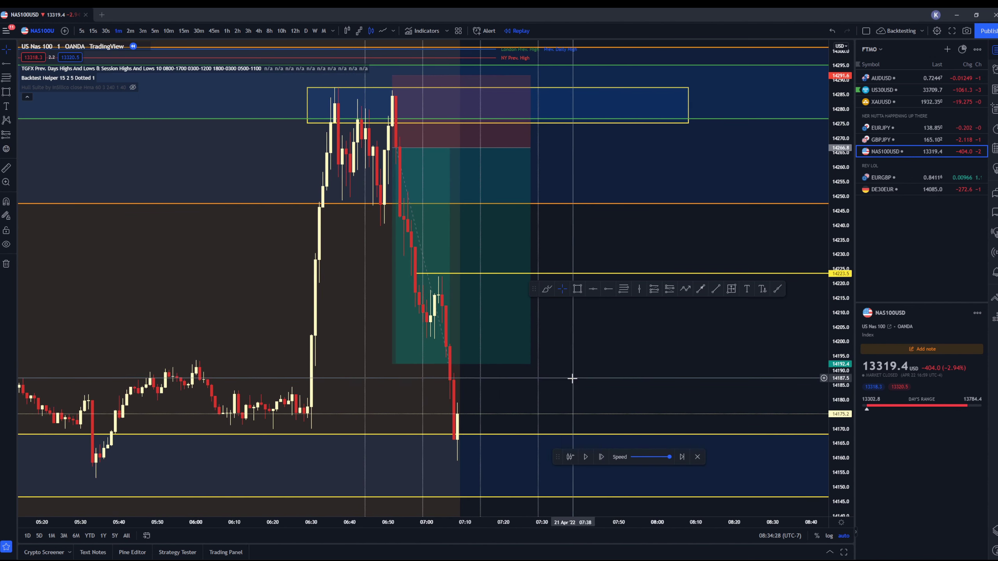
scroll(511, 353, "right", 2)
left_click_drag(435, 274, 407, 368)
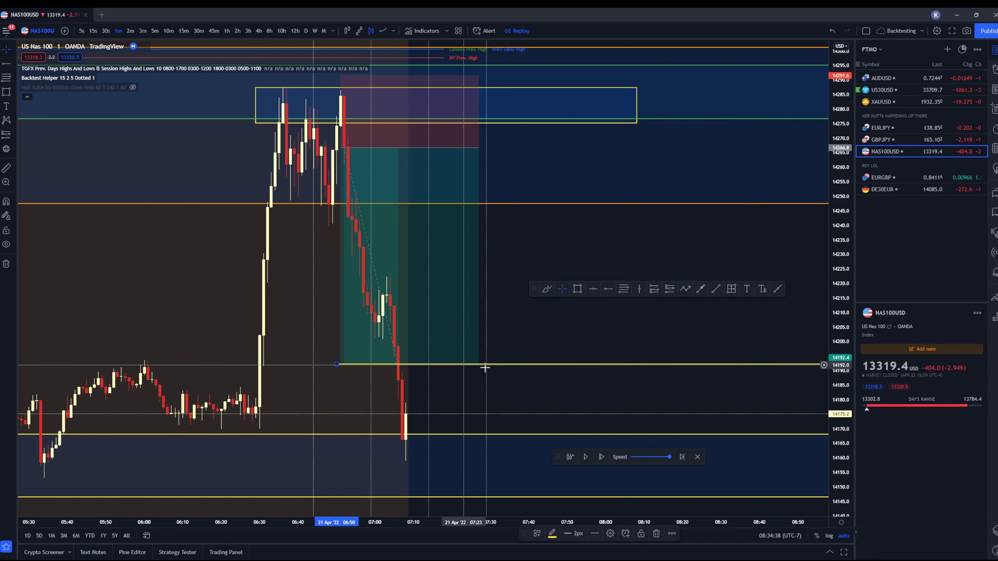
left_click_drag(488, 393, 615, 406)
Switch to 15-minute candles to view the Apr 21 spike and the short position.
scroll(615, 405, "up", 3)
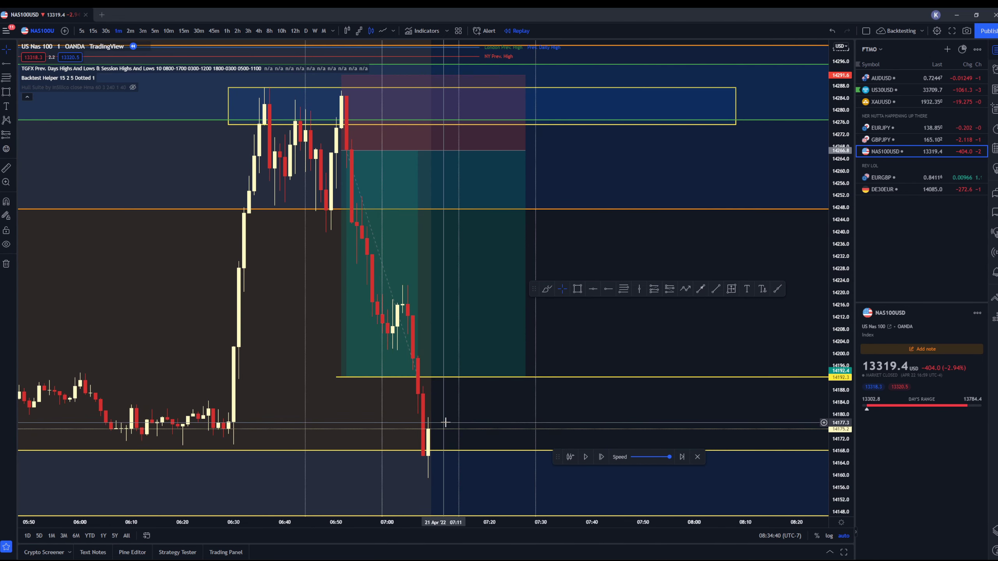
scroll(450, 421, "right", 2)
scroll(467, 427, "down", 1)
scroll(467, 426, "down", 2)
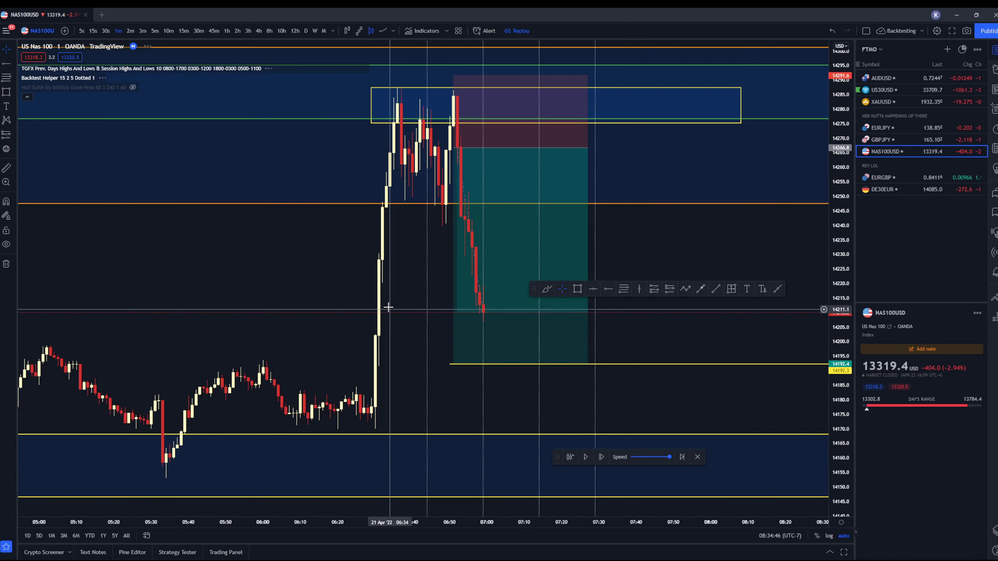
scroll(346, 290, "left", 6)
left_click(181, 31)
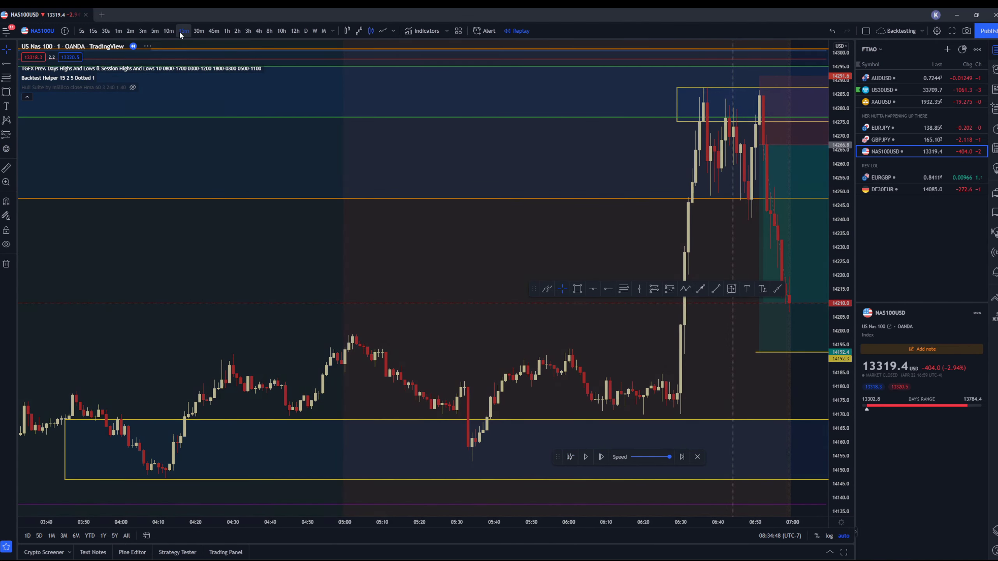
scroll(603, 204, "right", 5)
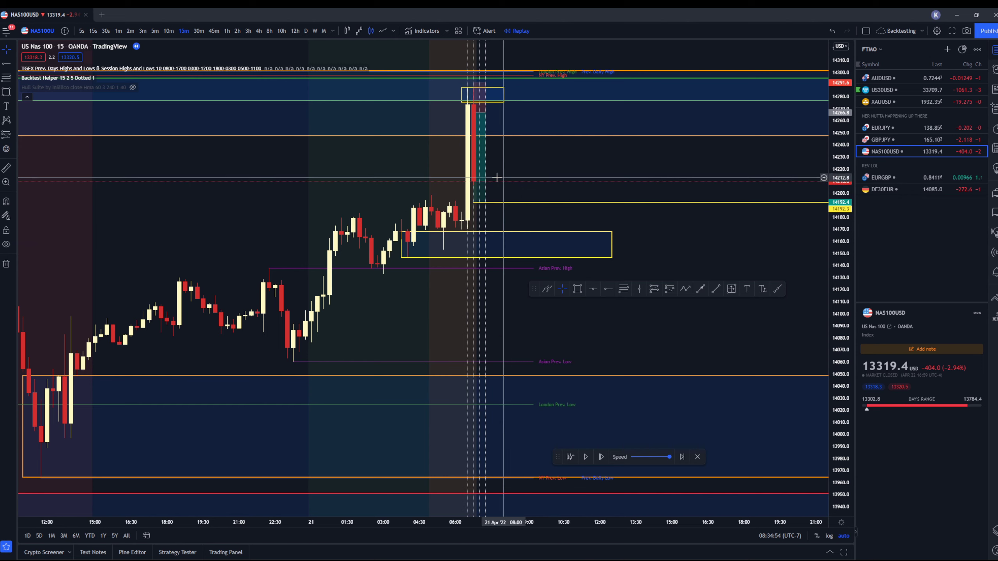
Back on 1-minute candles, replay eight bars and nudge the yellow line to about 14187.
left_click(119, 32)
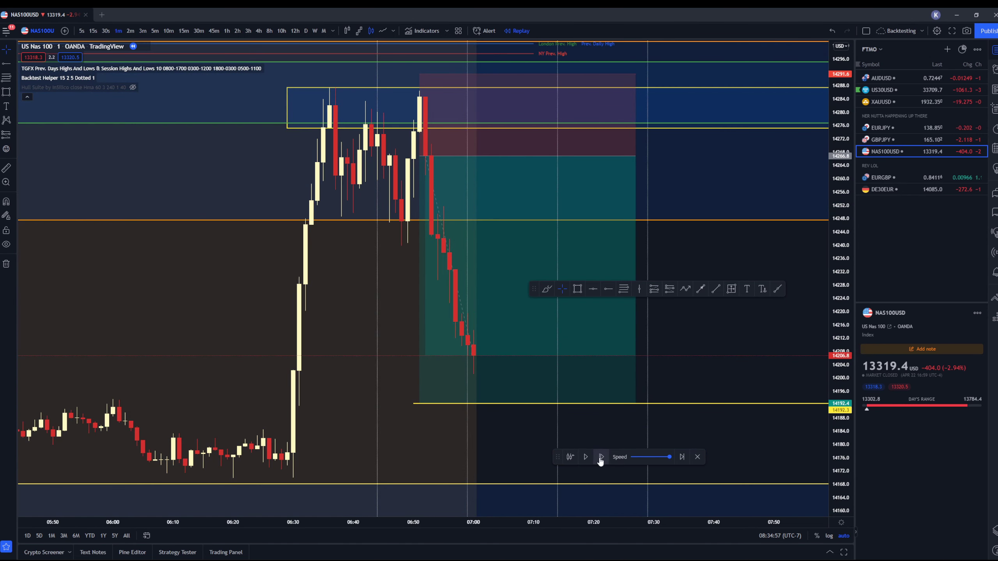
left_click(600, 457)
left_click(600, 457)
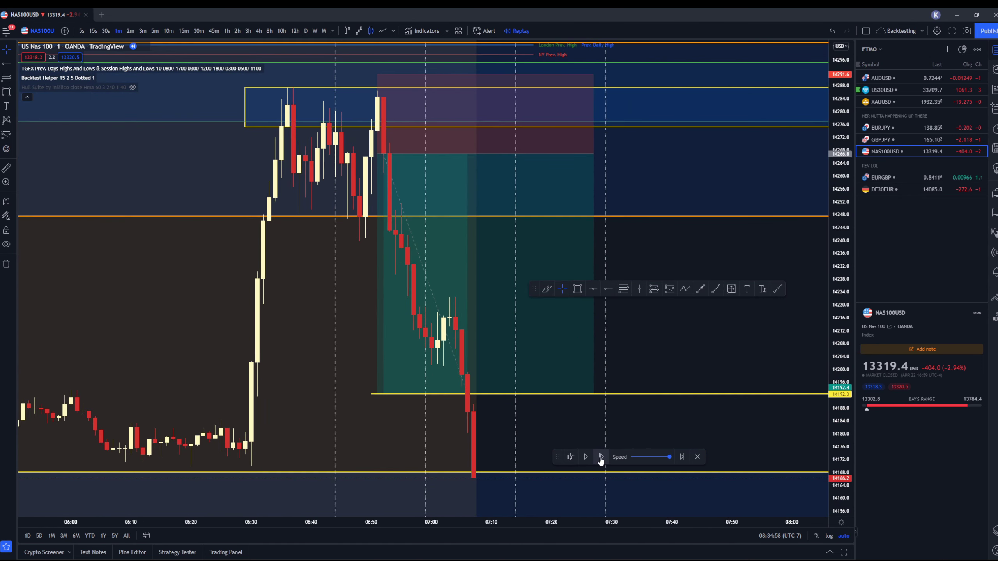
left_click(601, 458)
left_click(601, 457)
left_click(600, 457)
left_click(600, 458)
left_click(601, 457)
left_click(602, 457)
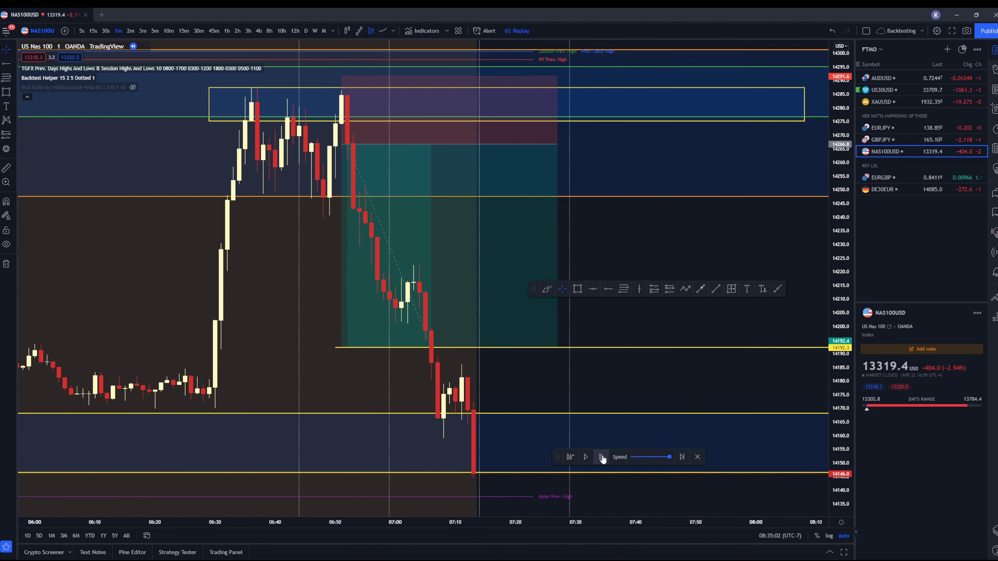
mouse_move(336, 348)
left_mouse_down()
mouse_move(336, 367)
mouse_move(347, 362)
left_mouse_up()
Delete the lower blue zone and replay seven more bars.
scroll(413, 416, "down", 3)
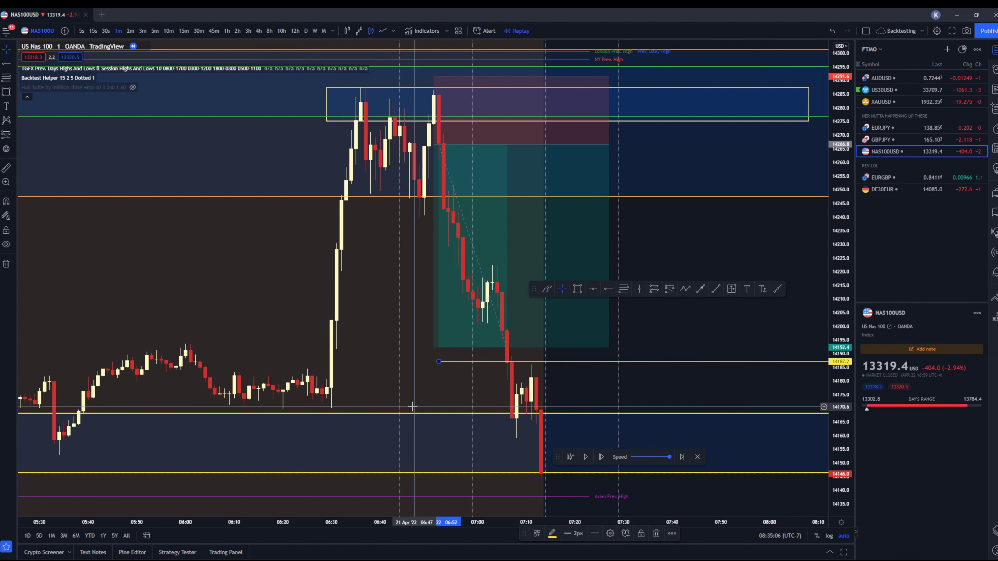
left_click(412, 416)
key("Delete")
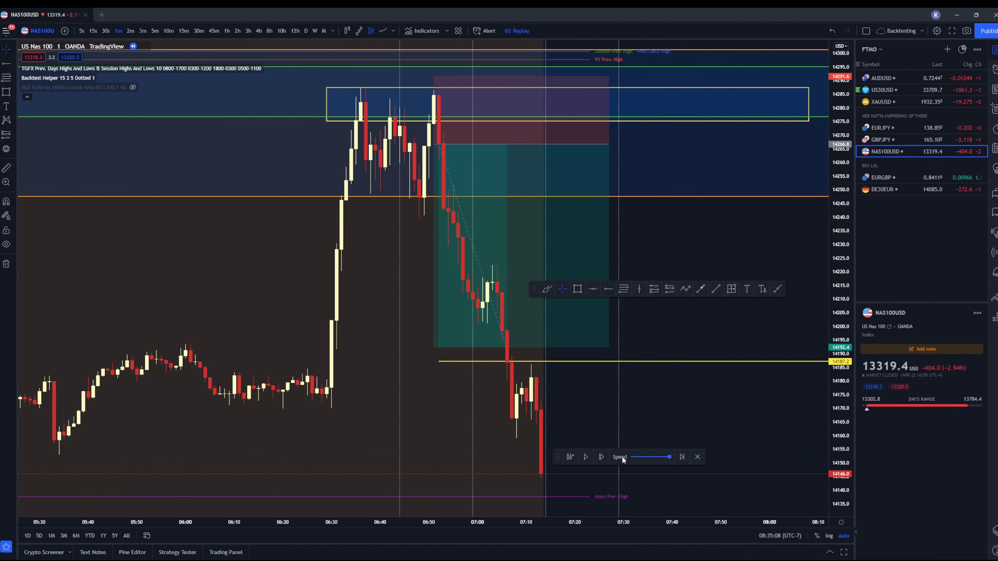
left_click(607, 463)
left_click(606, 463)
left_click(606, 462)
left_click(607, 462)
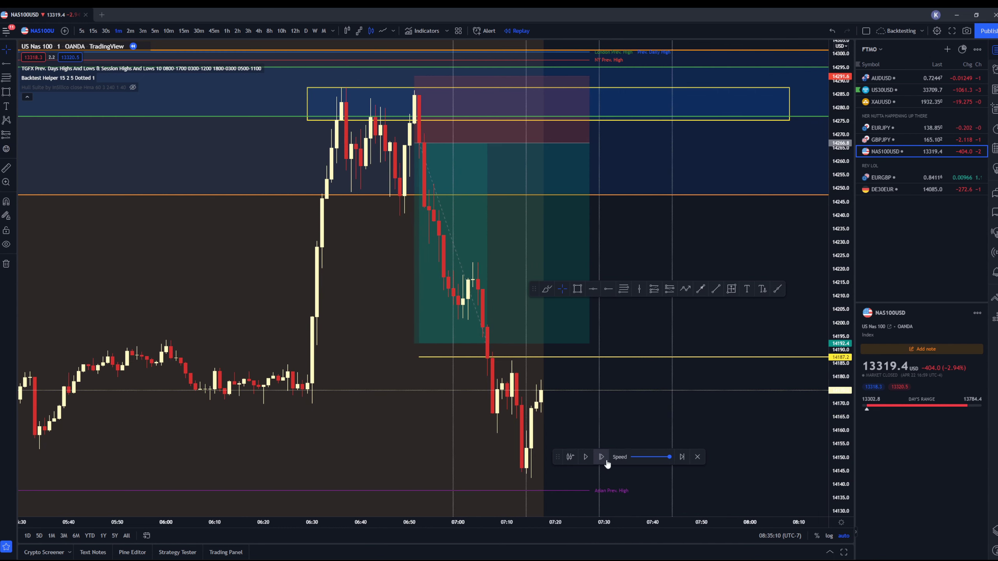
left_click(606, 463)
left_click(606, 462)
left_click(606, 462)
left_click(606, 462)
left_click(607, 462)
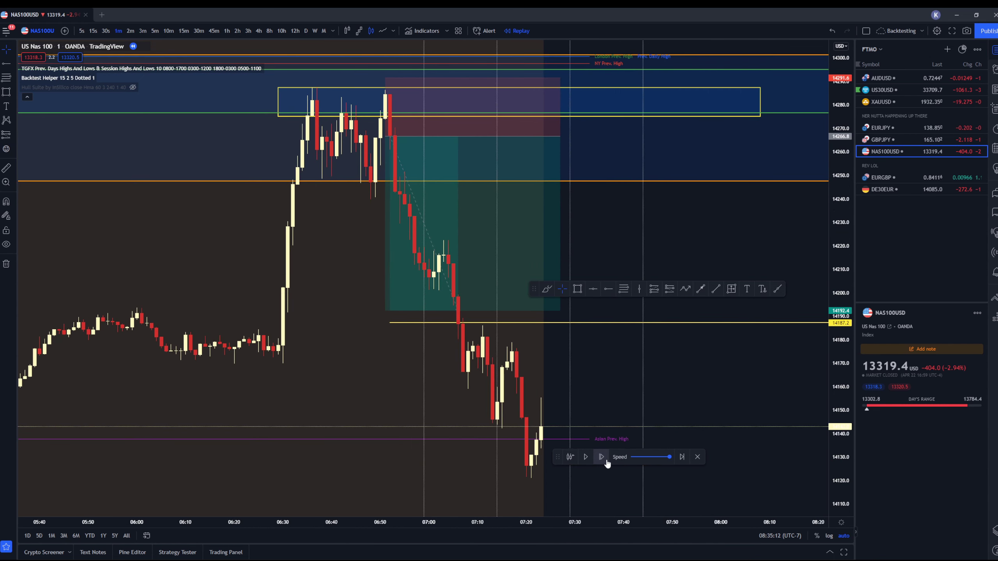
Move the yellow ray to 14182.0 and lower the short's target to 14182.4.
left_click_drag(606, 379, 242, 321)
left_click_drag(177, 322, 319, 339)
left_click_drag(412, 404, 521, 403)
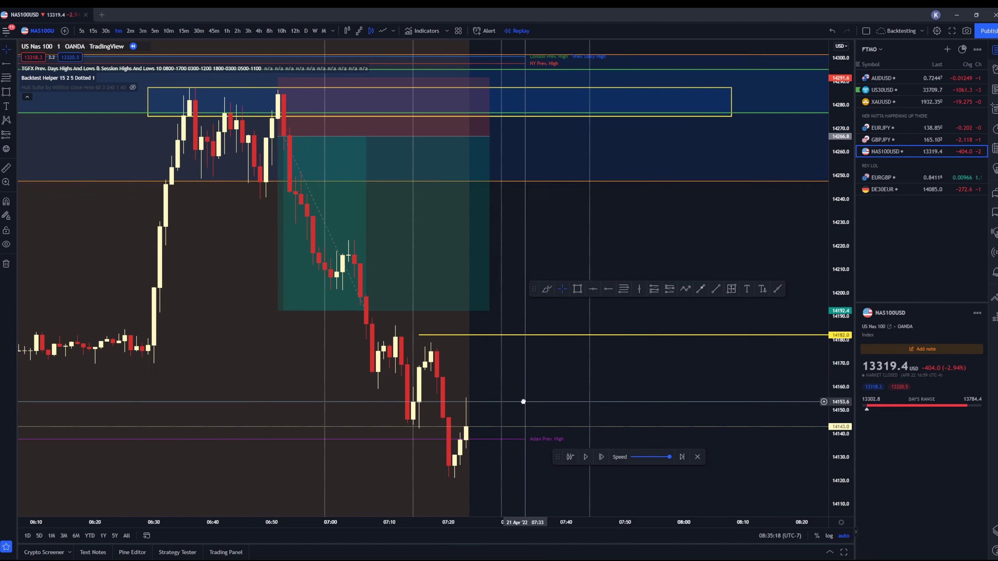
scroll(448, 344, "down", 2)
left_click(383, 311)
left_click_drag(383, 311, 390, 334)
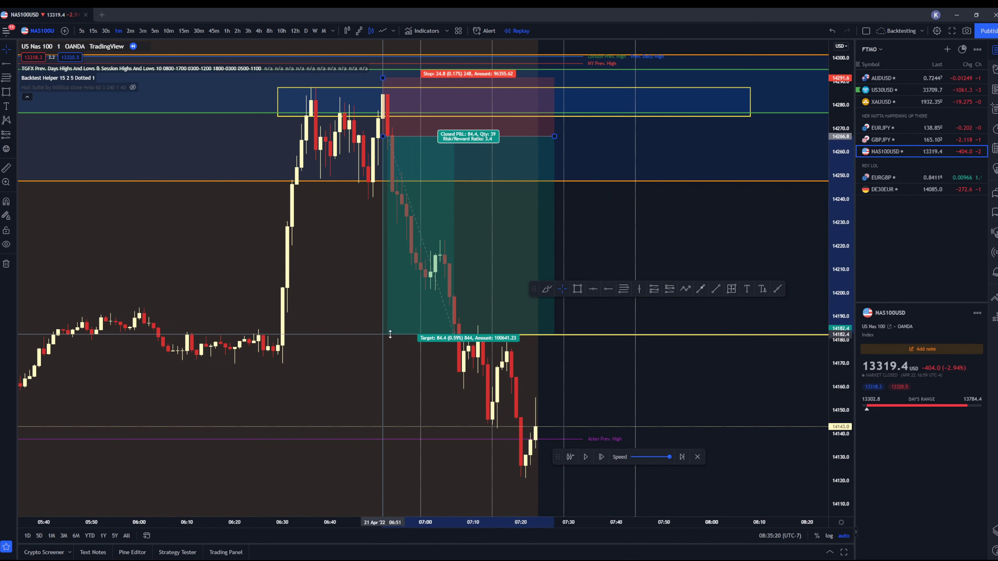
Replay four more bars as price passes the target, then pick a bar to restart from.
left_click(601, 458)
left_click(602, 457)
left_click(602, 457)
left_click(602, 457)
left_click(602, 458)
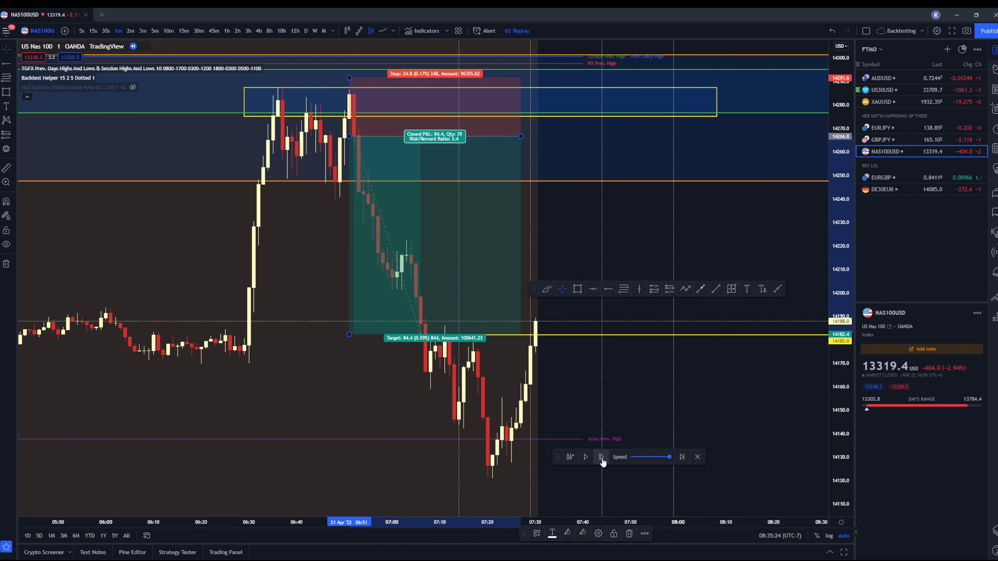
left_click_drag(598, 370, 531, 369)
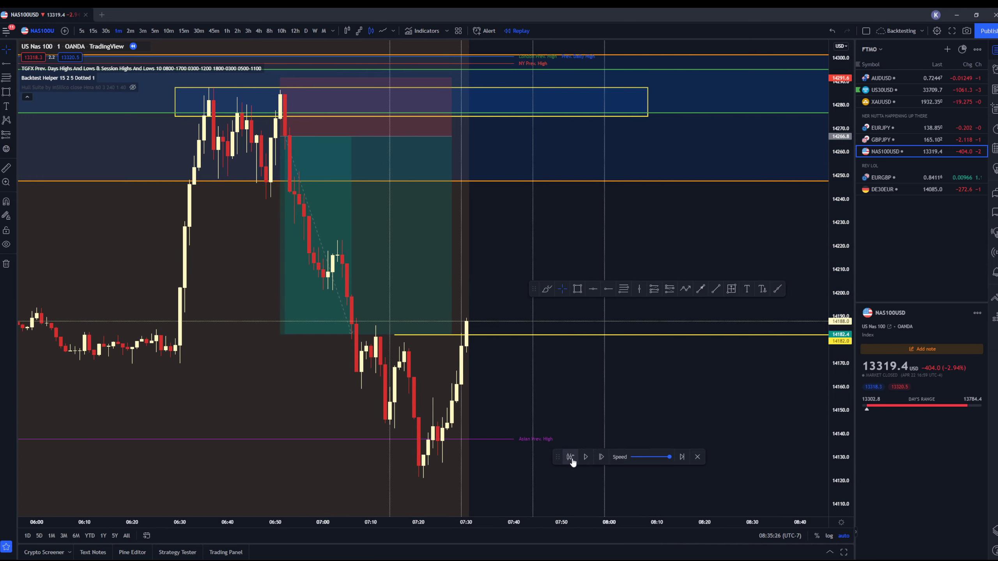
left_click(467, 345)
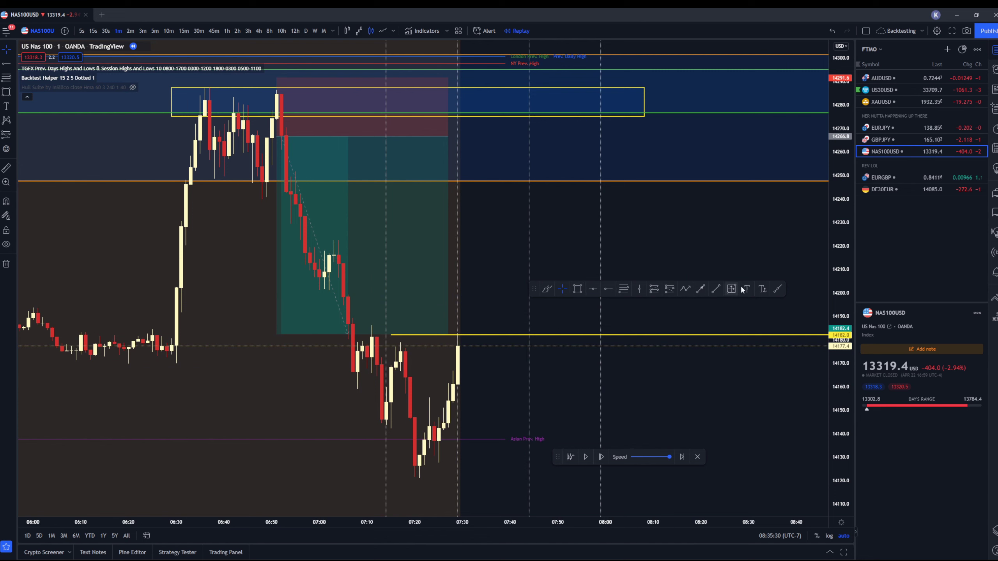
Add a '+3' text label to the right of the finished trade.
left_click(763, 289)
left_click(686, 216)
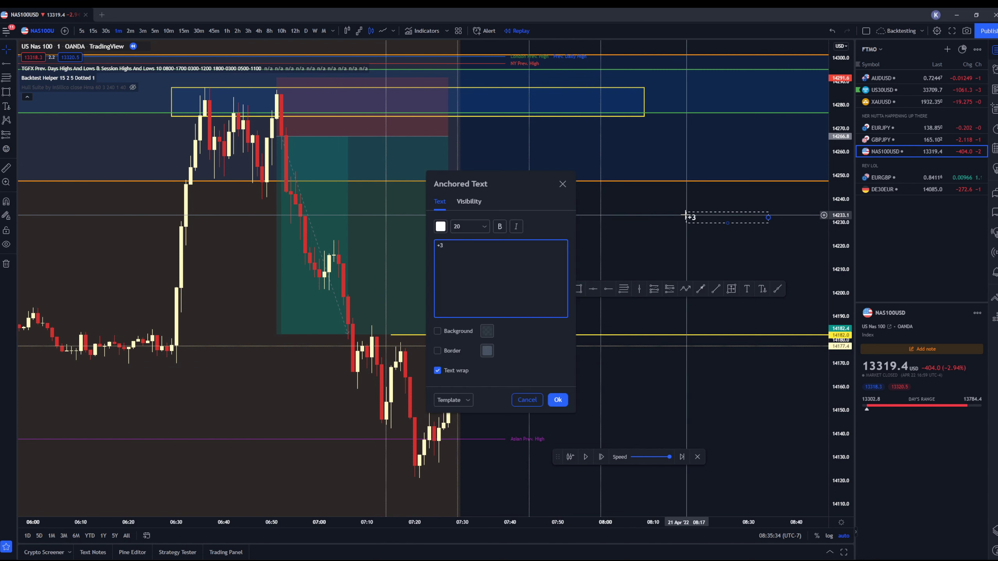
left_click(557, 400)
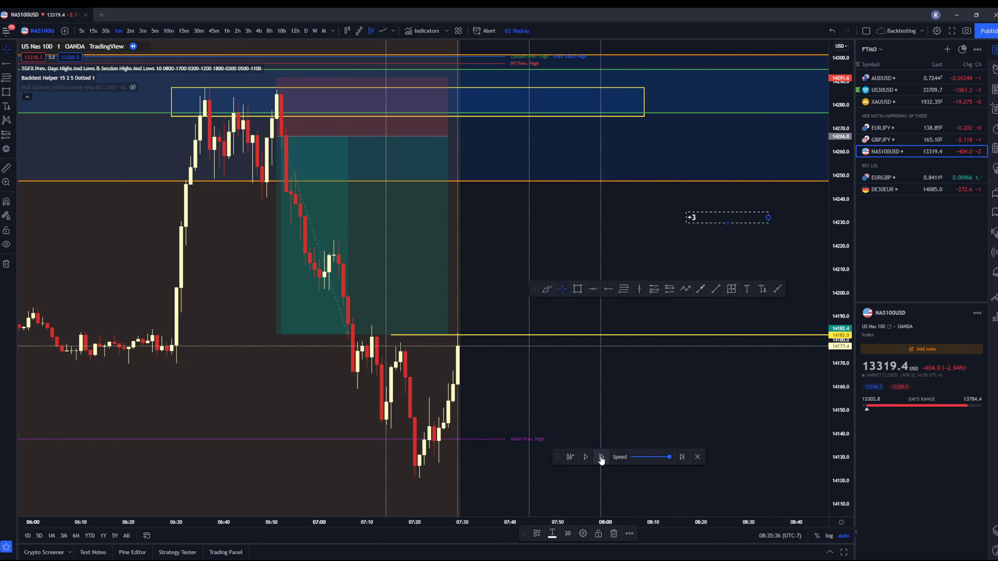
On 15-minute candles, draw a 14207–14223 zone reaching left to the tall candle, then return to 1m.
left_click(184, 31)
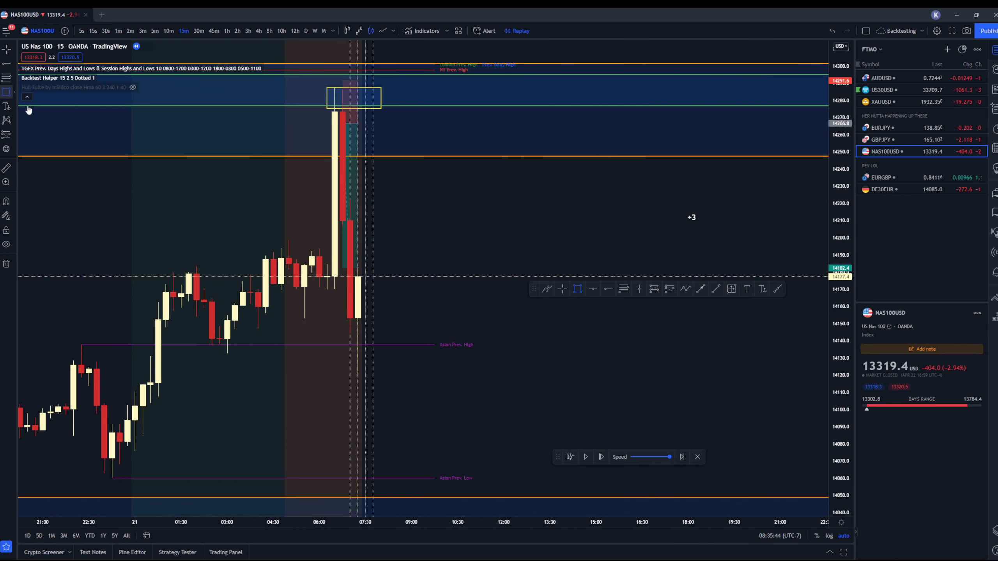
mouse_move(334, 226)
left_mouse_down()
mouse_move(601, 198)
mouse_move(519, 201)
left_mouse_up()
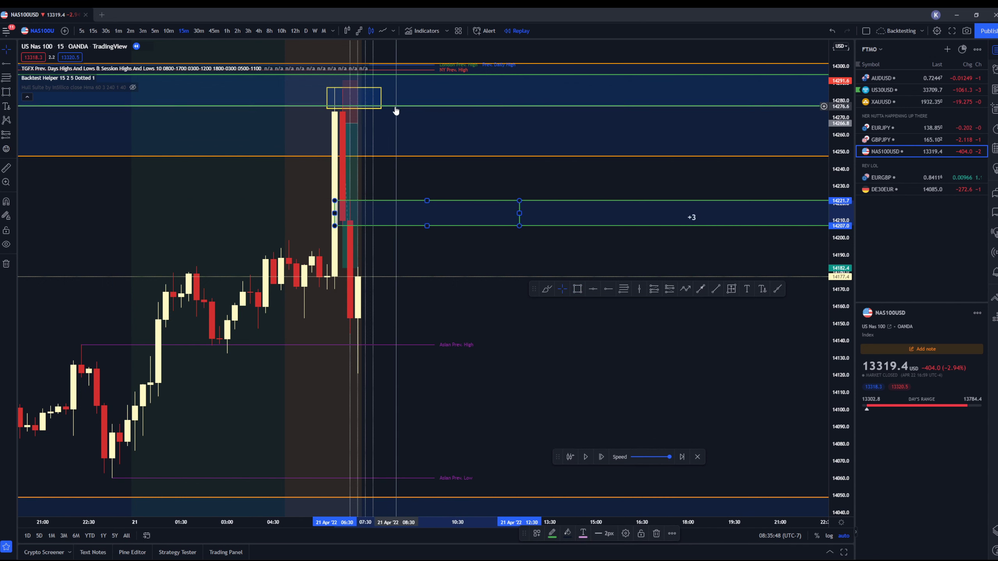
left_click(381, 105)
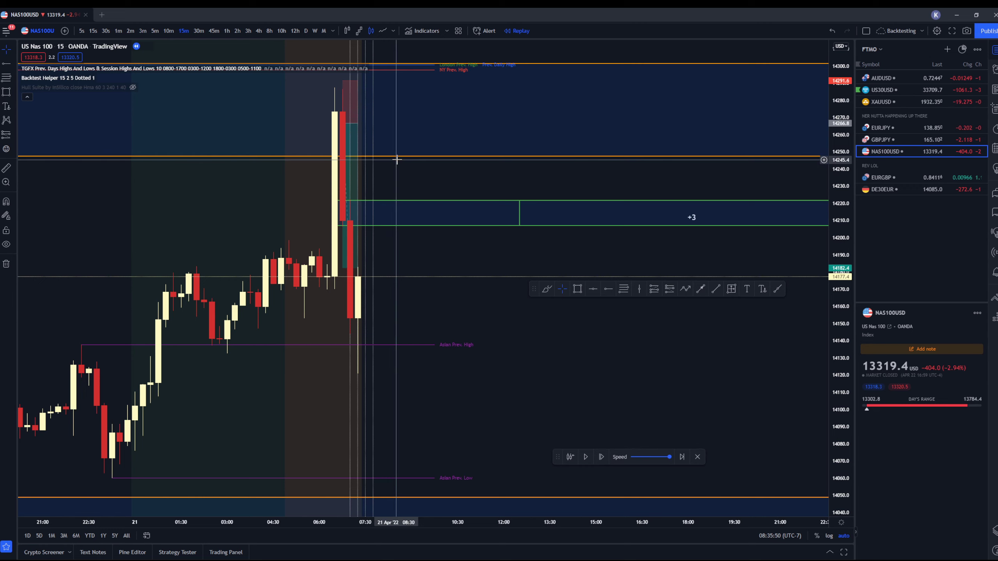
scroll(363, 239, "up", 1)
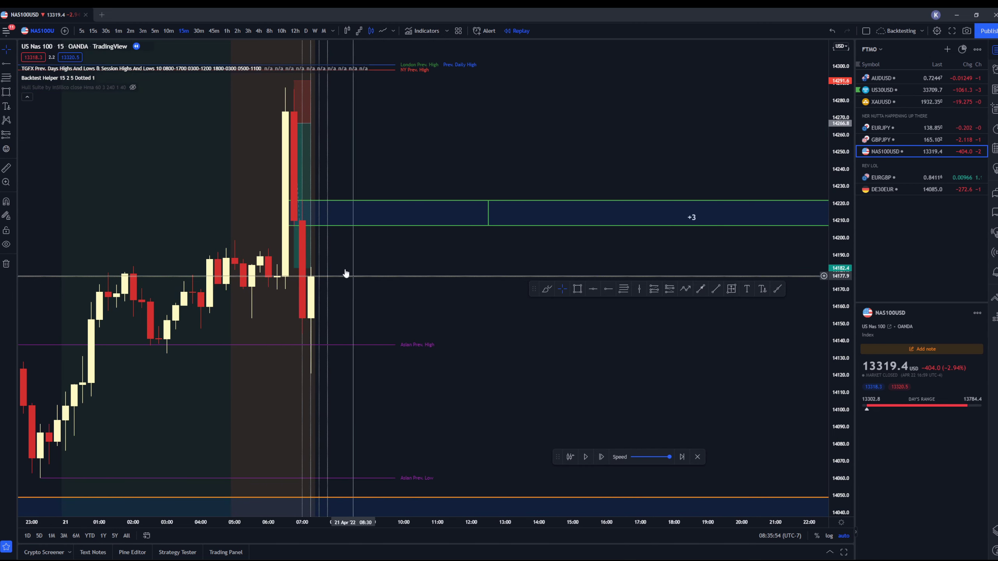
left_click(312, 223)
left_click_drag(298, 225, 286, 228)
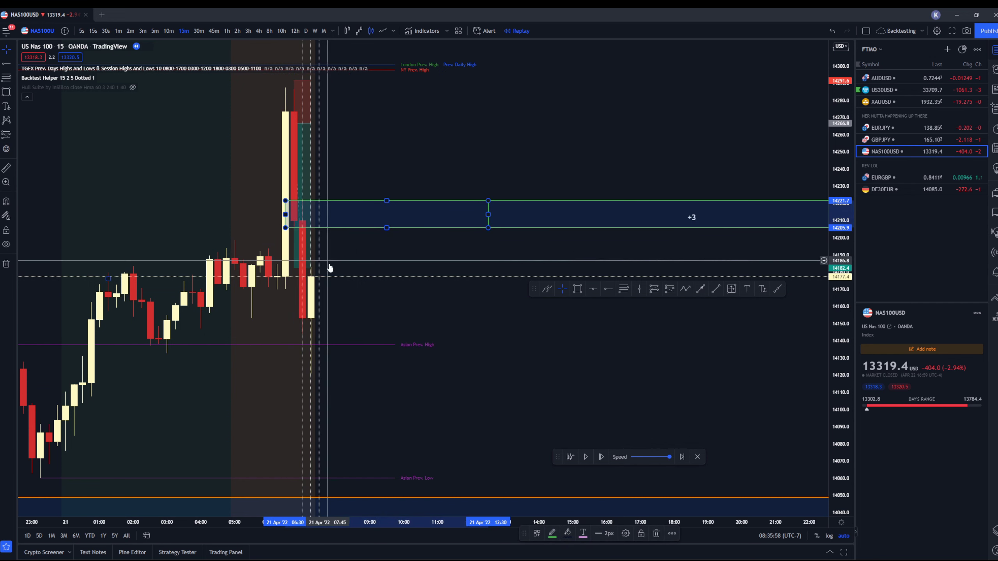
left_click(119, 31)
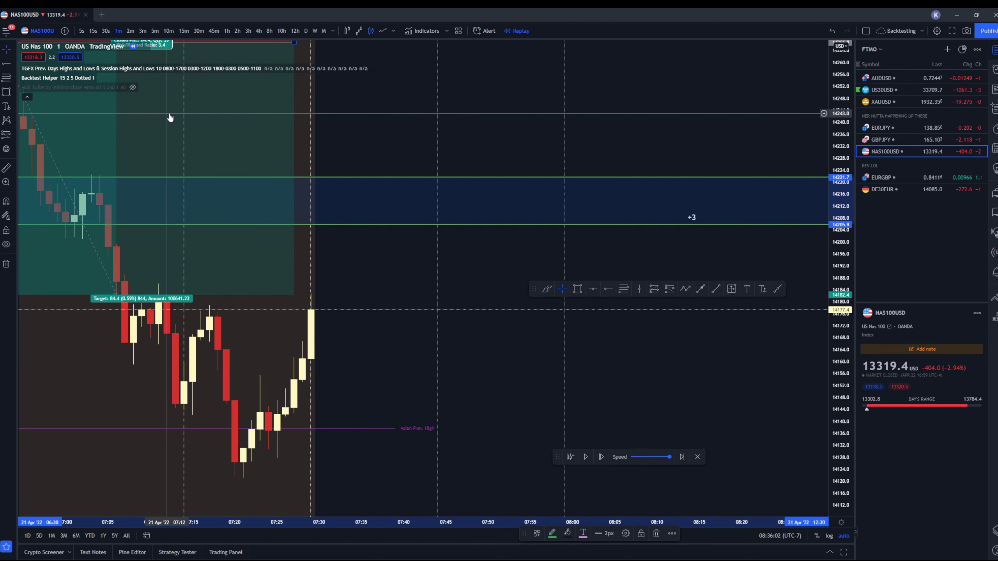
Reshape the new zone's lower-left corner, then advance the replay seven bars.
left_click_drag(393, 319, 555, 365)
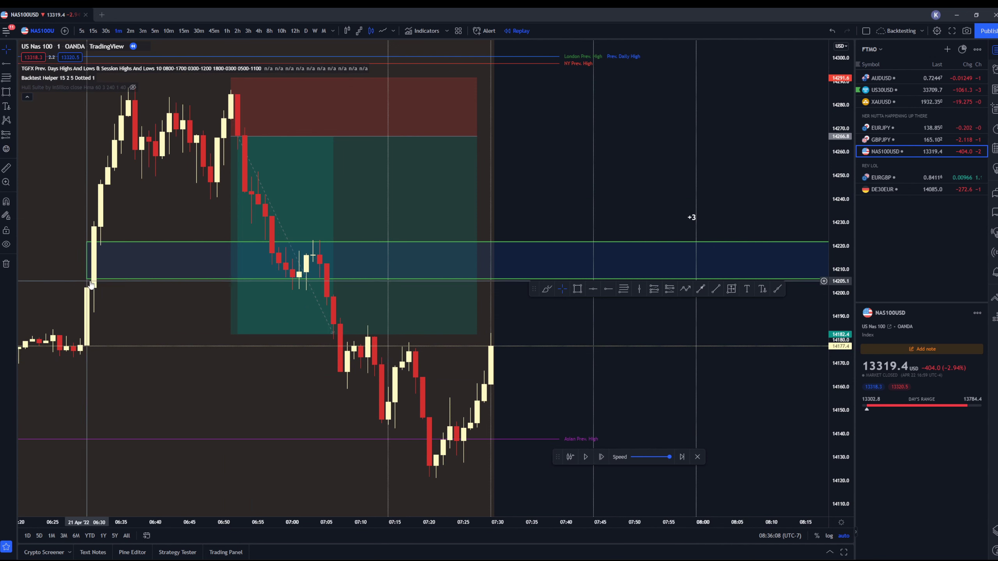
left_click_drag(91, 284, 131, 291)
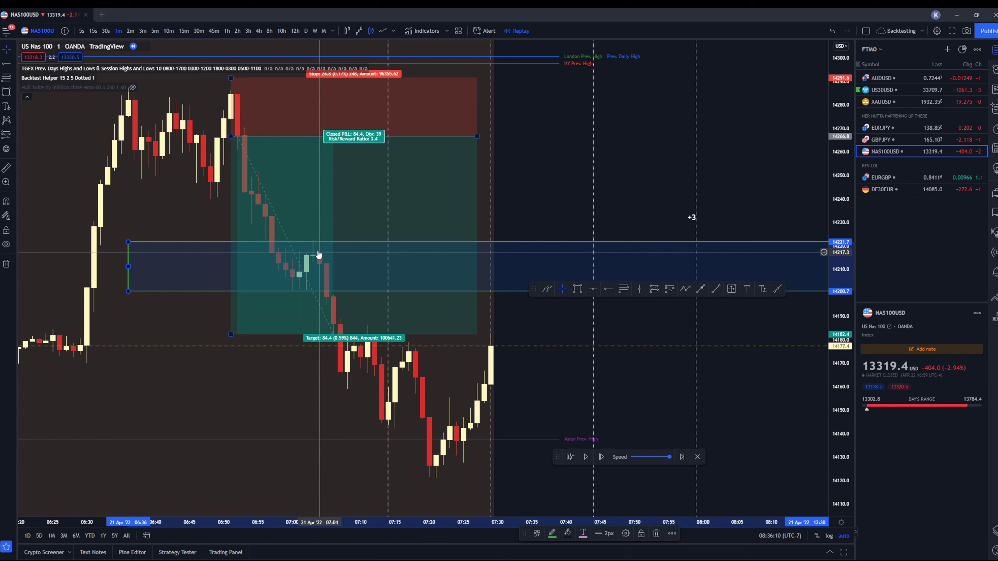
left_click(603, 456)
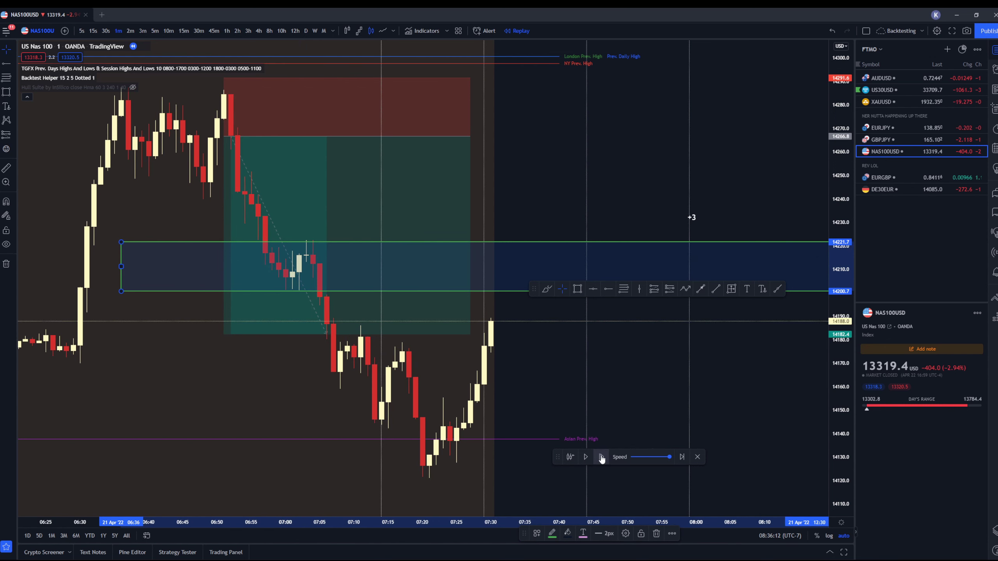
left_click(602, 457)
left_click(601, 458)
left_click_drag(599, 365, 528, 350)
left_click(600, 457)
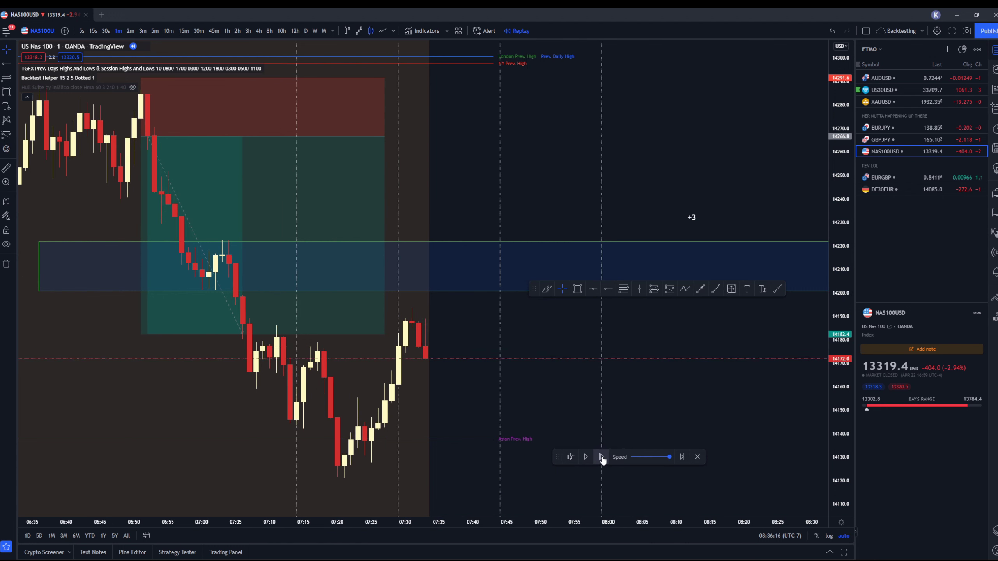
left_click(602, 457)
left_click(603, 459)
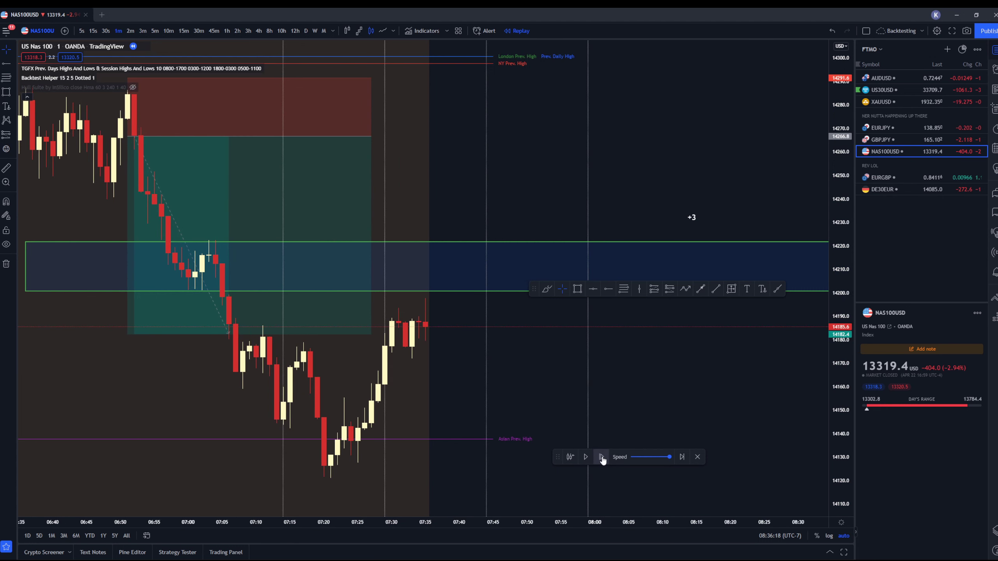
left_click(602, 459)
Advance the replay sixteen more bars to about 07:57, then switch to 15-minute candles.
left_click_drag(442, 341, 461, 341)
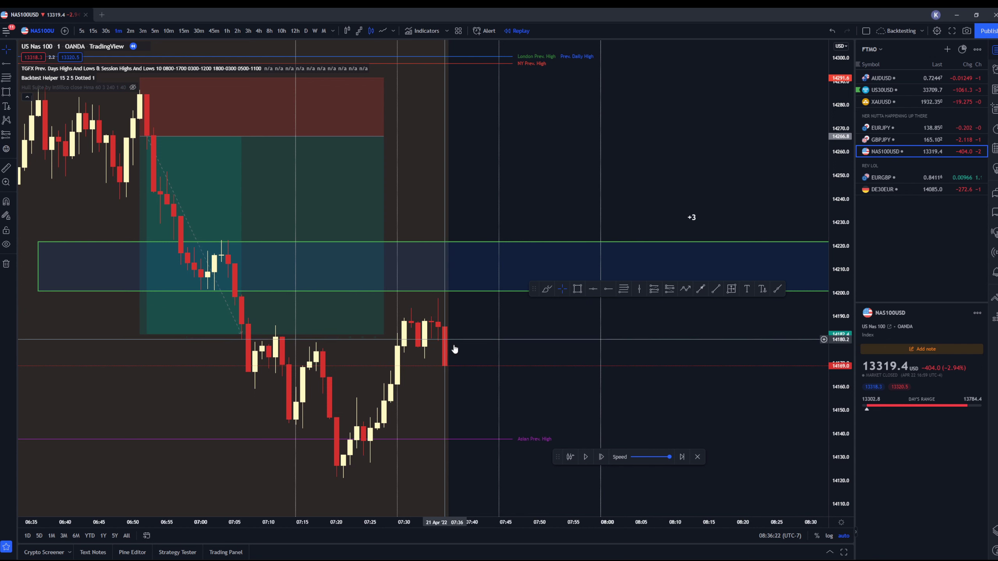
left_click(602, 457)
left_click(602, 458)
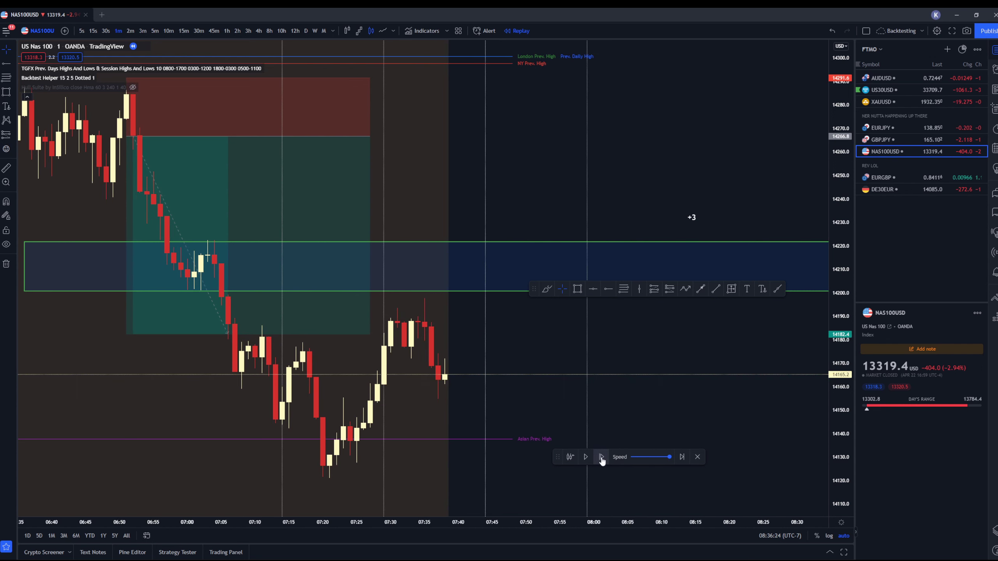
left_click(602, 458)
left_click(602, 457)
left_click(602, 457)
left_click(601, 458)
left_click(602, 457)
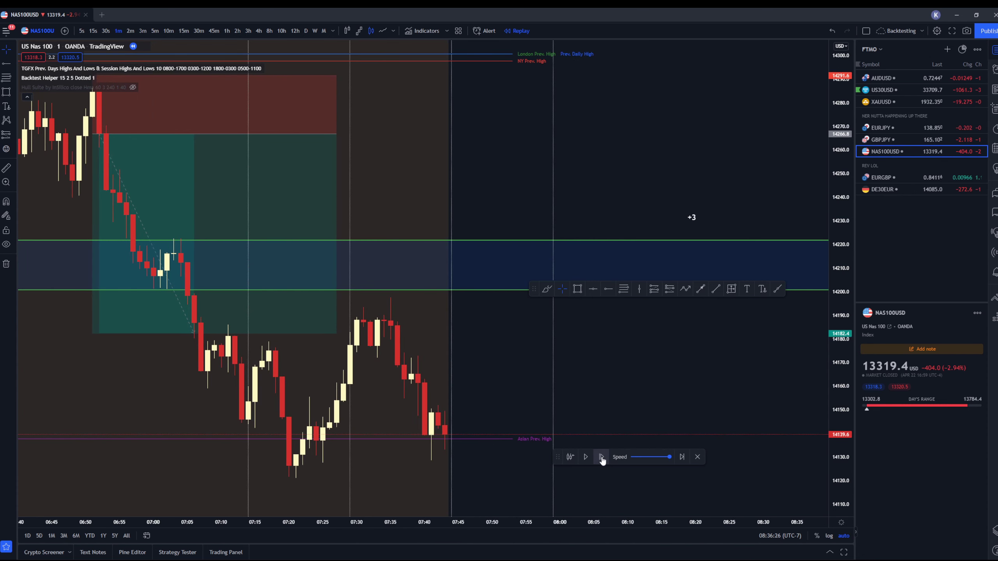
left_click(601, 457)
left_click(601, 457)
left_click(602, 457)
left_click(601, 457)
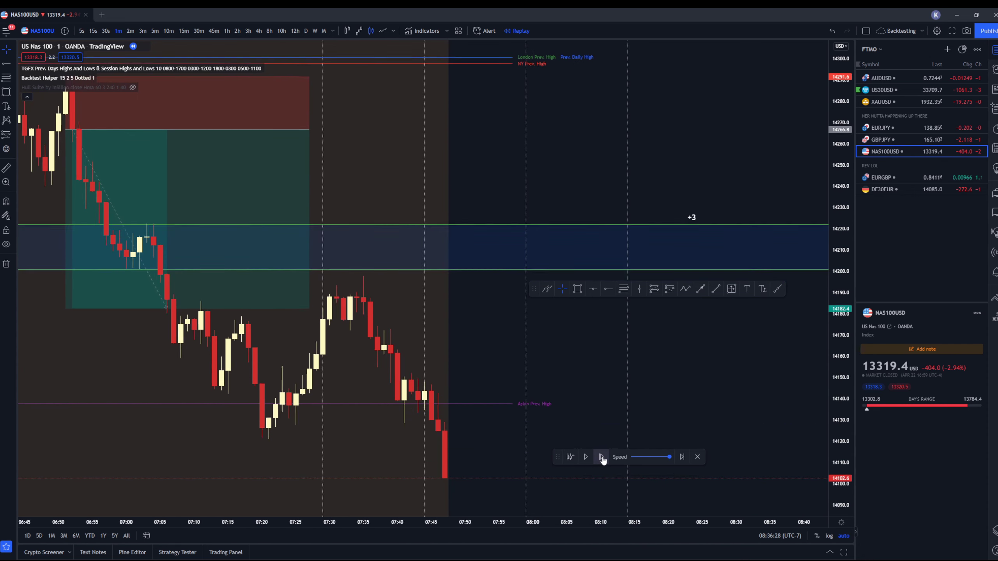
left_click(602, 458)
left_click(601, 457)
left_click(602, 458)
left_click(601, 457)
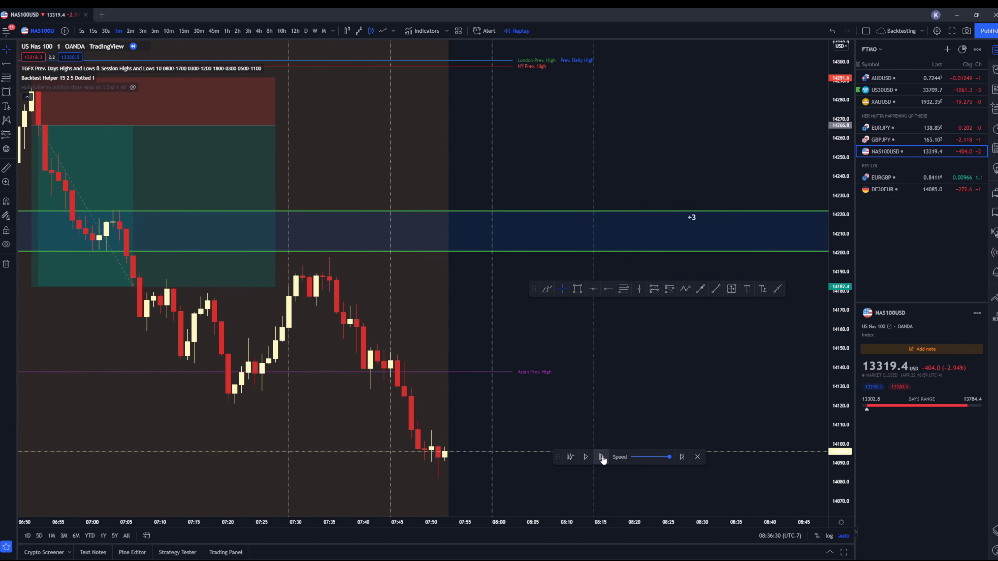
left_click(601, 458)
left_click(602, 457)
left_click(601, 458)
left_click(602, 457)
left_click(602, 458)
left_click(602, 457)
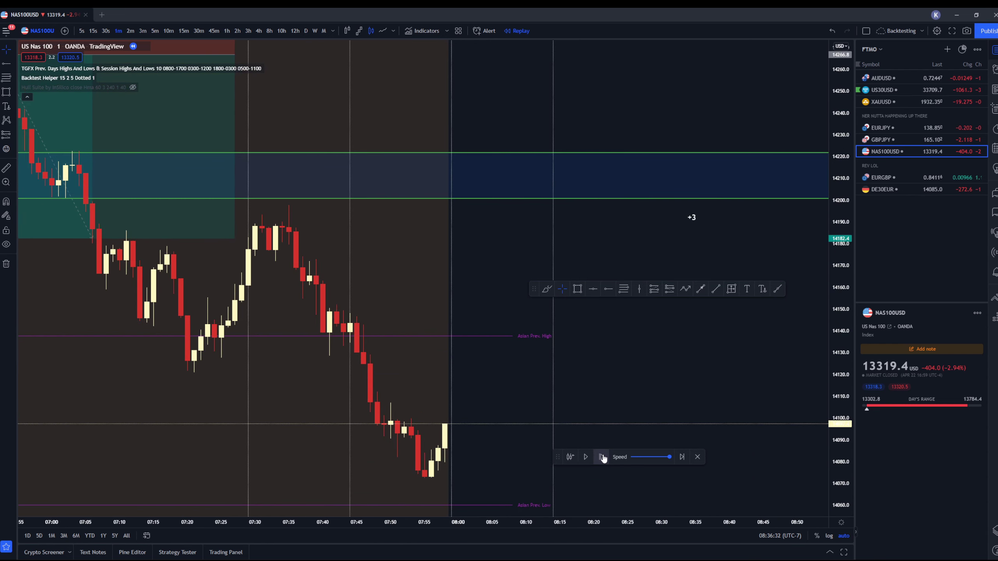
left_click(602, 457)
left_click(183, 31)
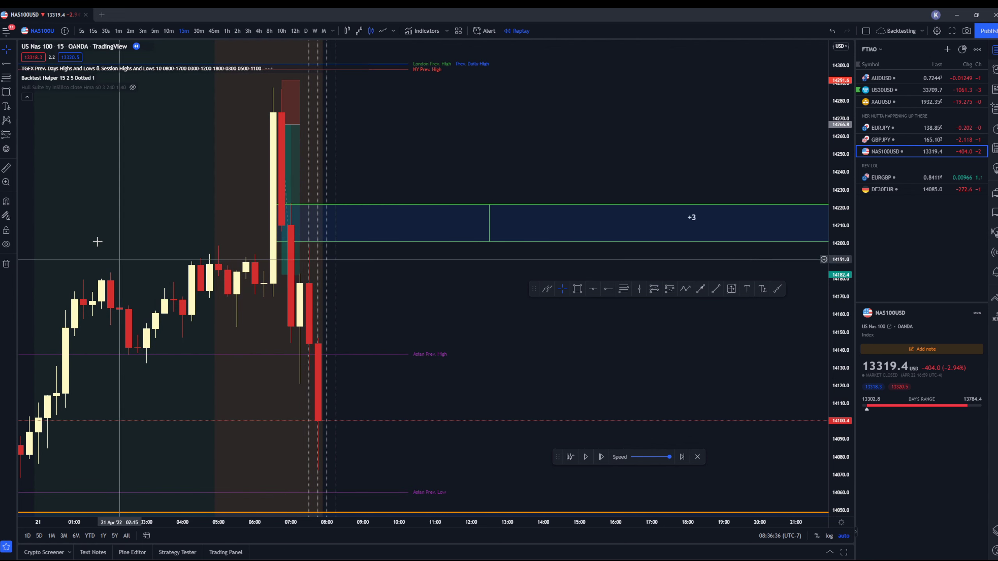
Move the blue zone down to about 14128–14152 and re-stretch its corner on 1-minute candles.
left_click_drag(352, 242, 299, 338)
left_click(117, 31)
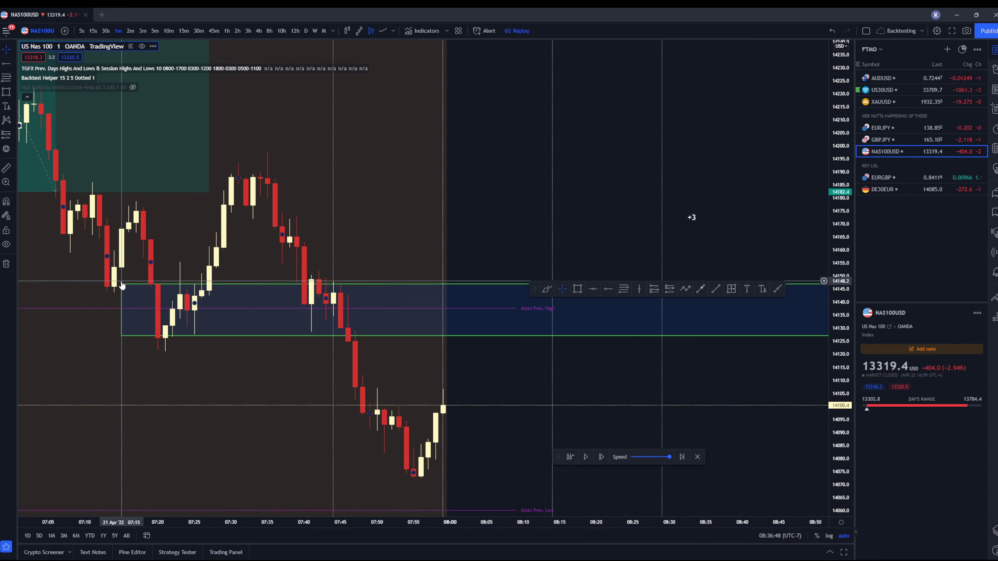
left_click_drag(122, 286, 192, 272)
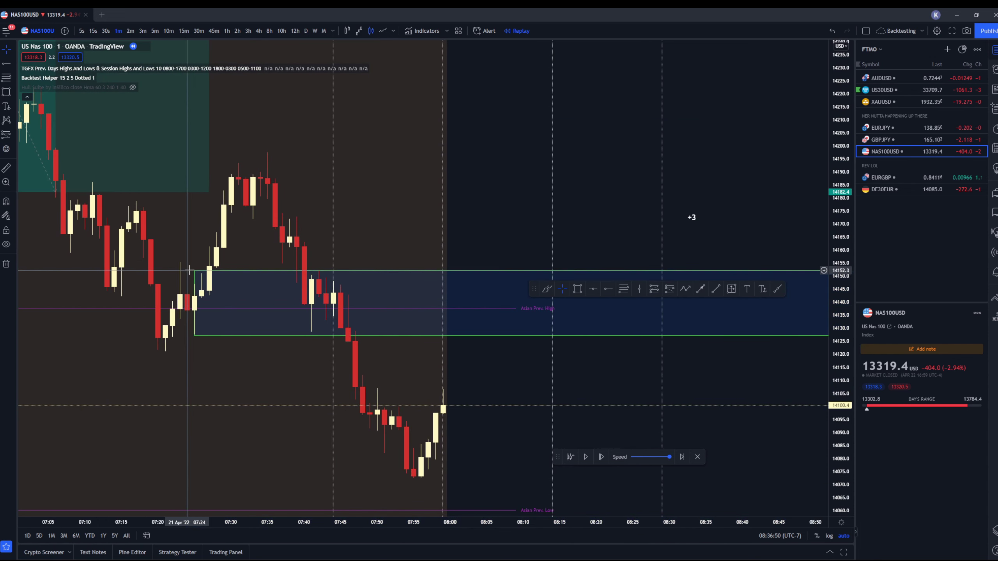
Advance the 1-minute replay six bars toward about 08:05.
left_click(602, 457)
left_click(604, 460)
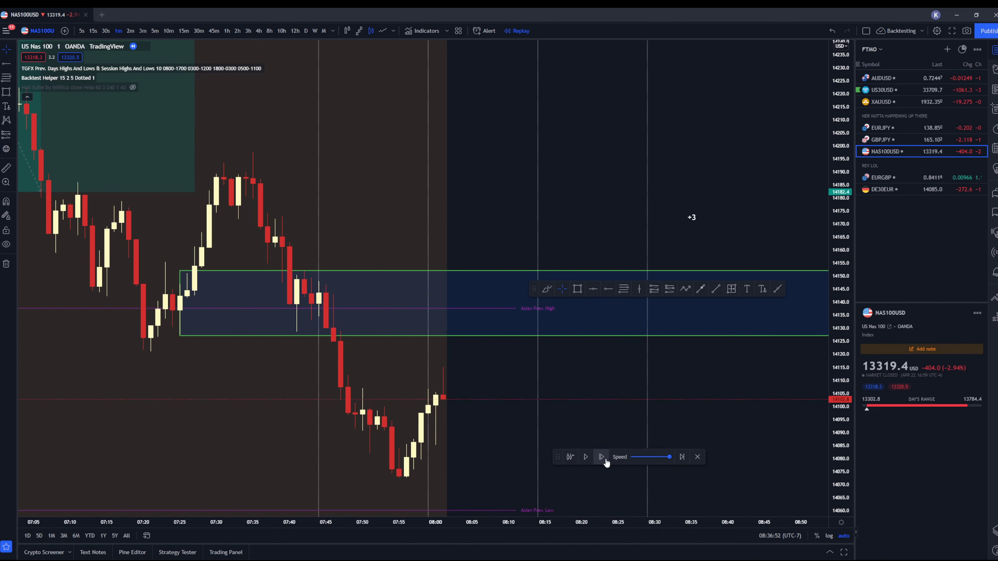
left_click(605, 461)
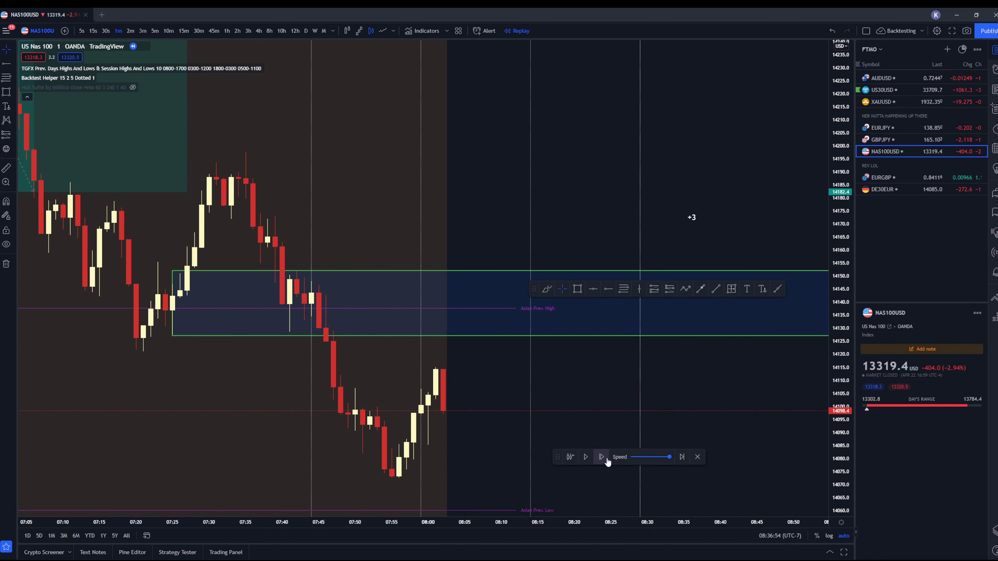
left_click(608, 457)
left_click(608, 458)
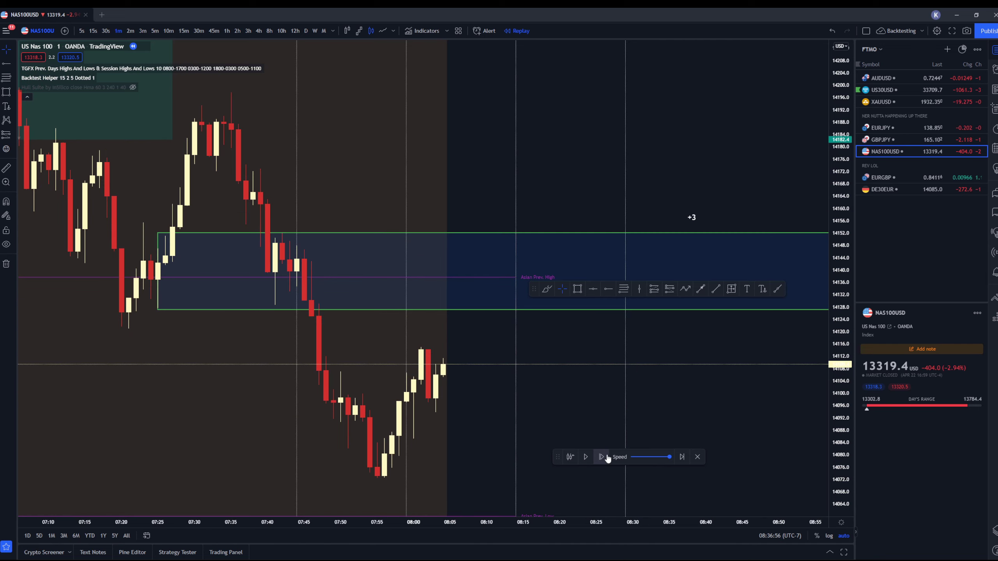
left_click(607, 459)
Review the closed short trade's stop, target and P&L.
scroll(475, 386, "down", 3)
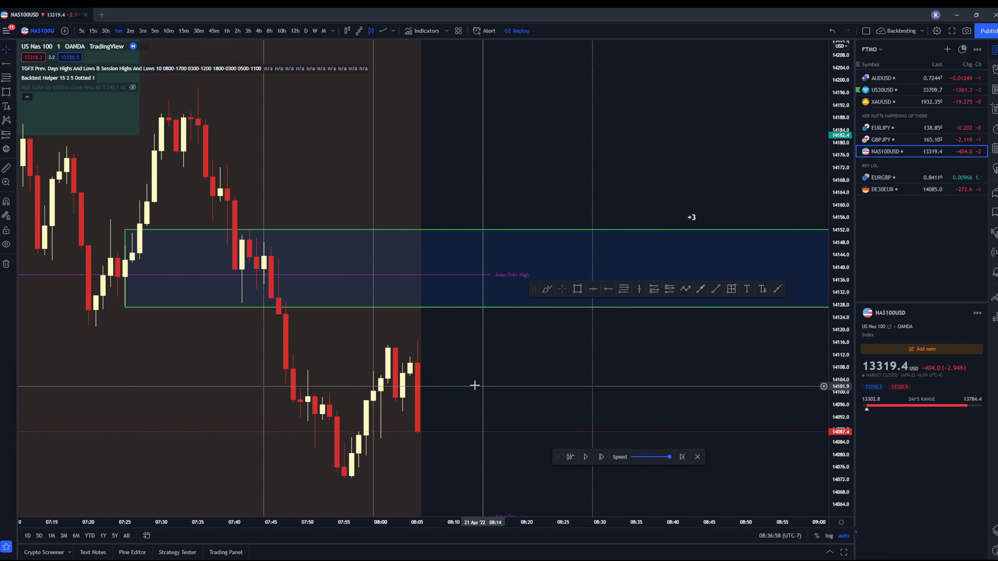
scroll(528, 402, "up", 2)
left_click_drag(528, 402, 488, 394)
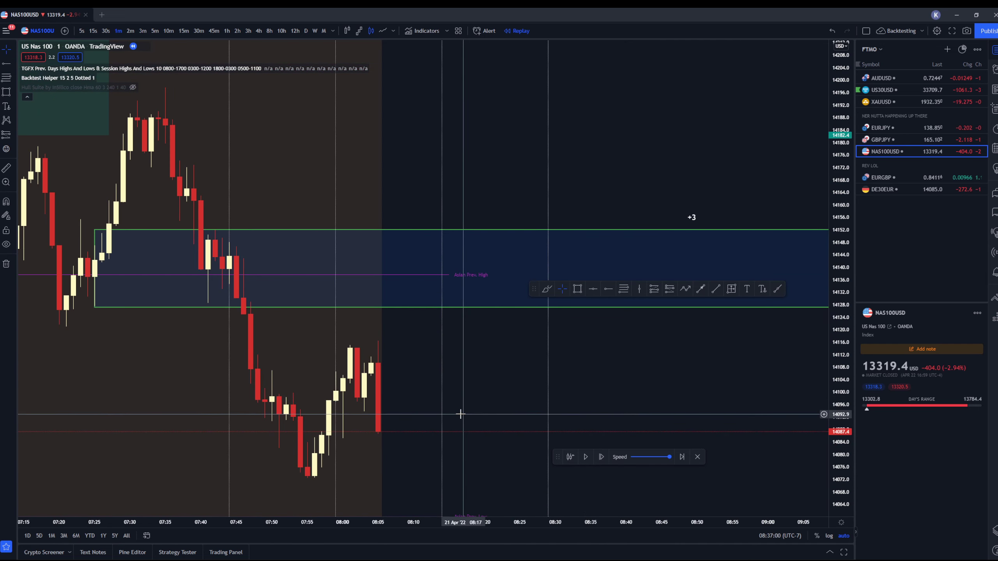
scroll(384, 394, "down", 3)
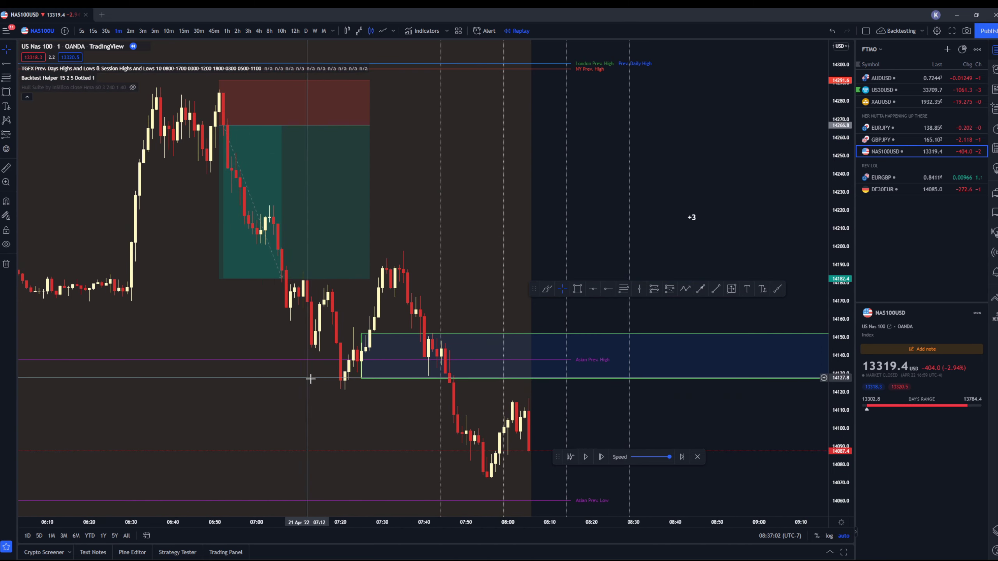
left_click_drag(583, 394, 449, 362)
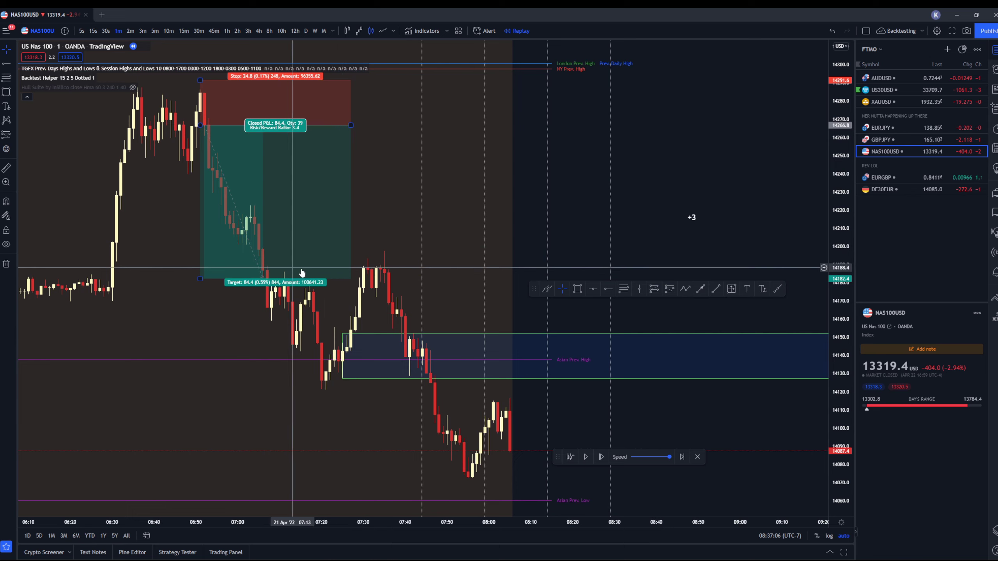
left_click(254, 236)
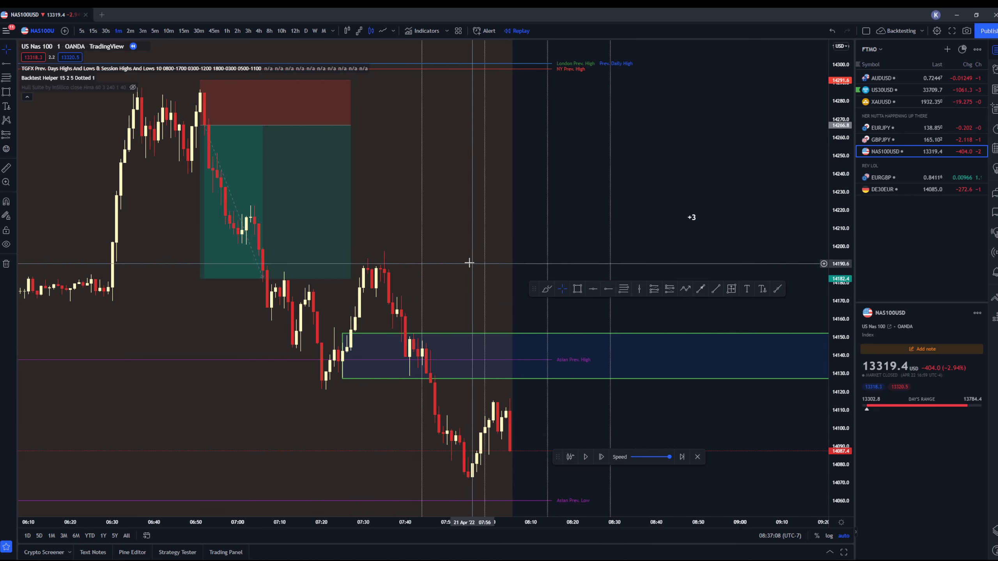
scroll(412, 410, "up", 2)
scroll(413, 405, "up", 4)
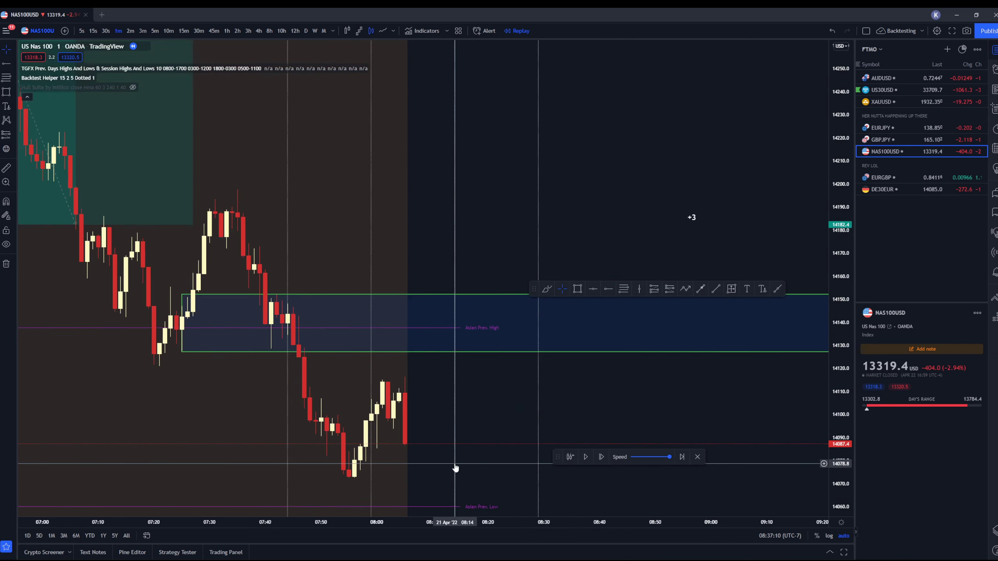
scroll(457, 364, "down", 2)
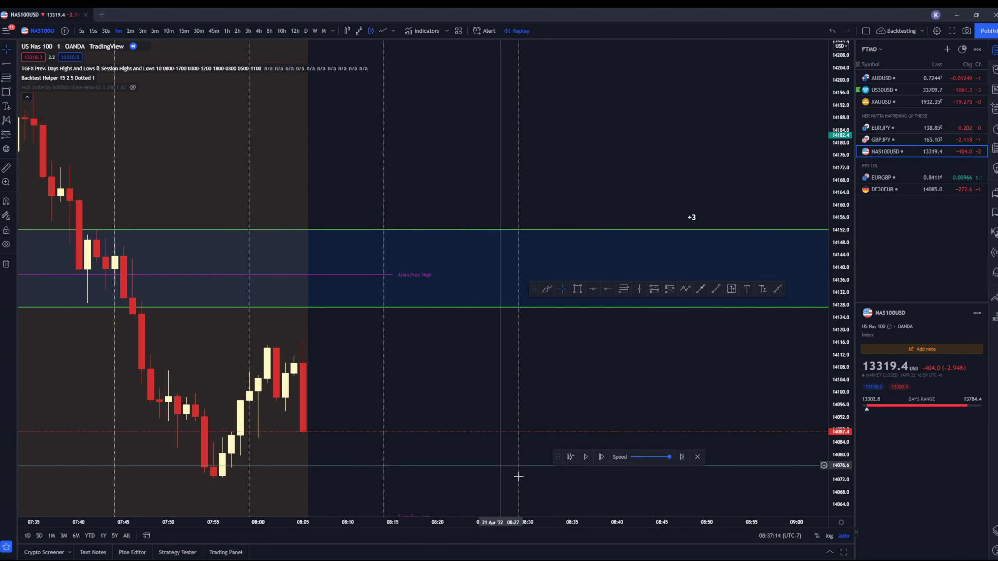
Advance the replay twelve bars as price rallies toward about 14120.
left_click(604, 461)
left_click(603, 461)
left_click(604, 461)
left_click(601, 456)
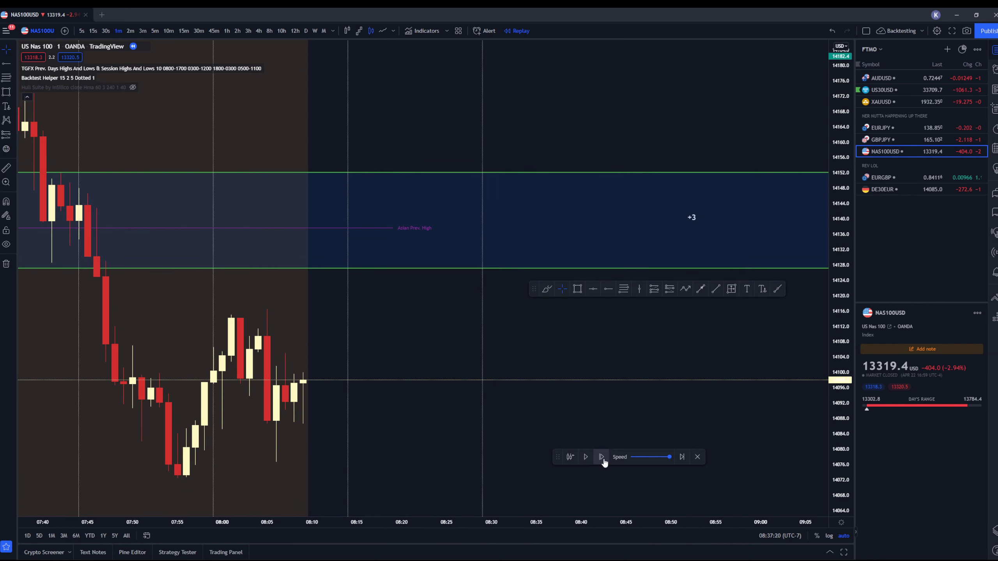
left_click(601, 457)
left_click(601, 457)
left_click(602, 457)
left_click(603, 461)
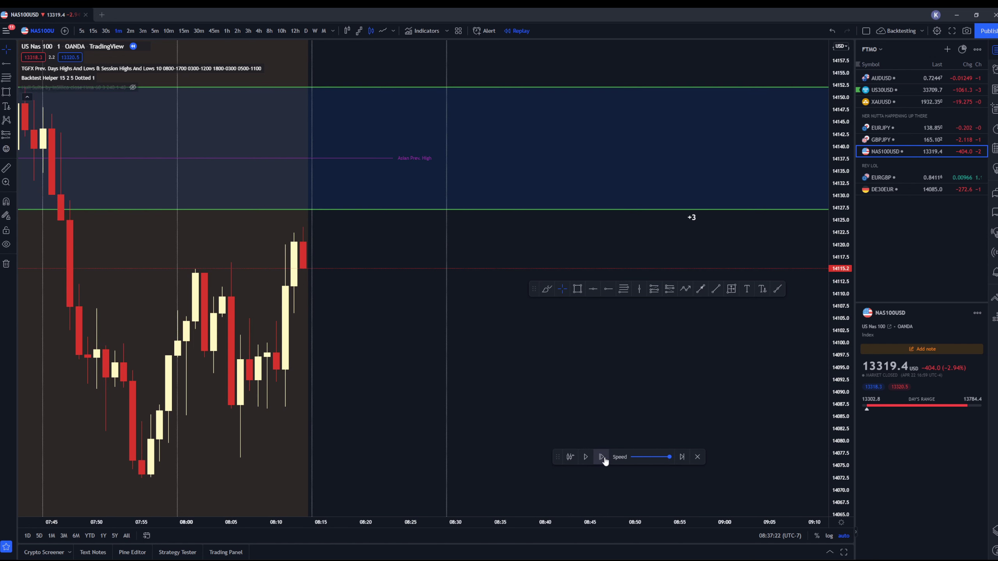
left_click(601, 457)
left_click(604, 460)
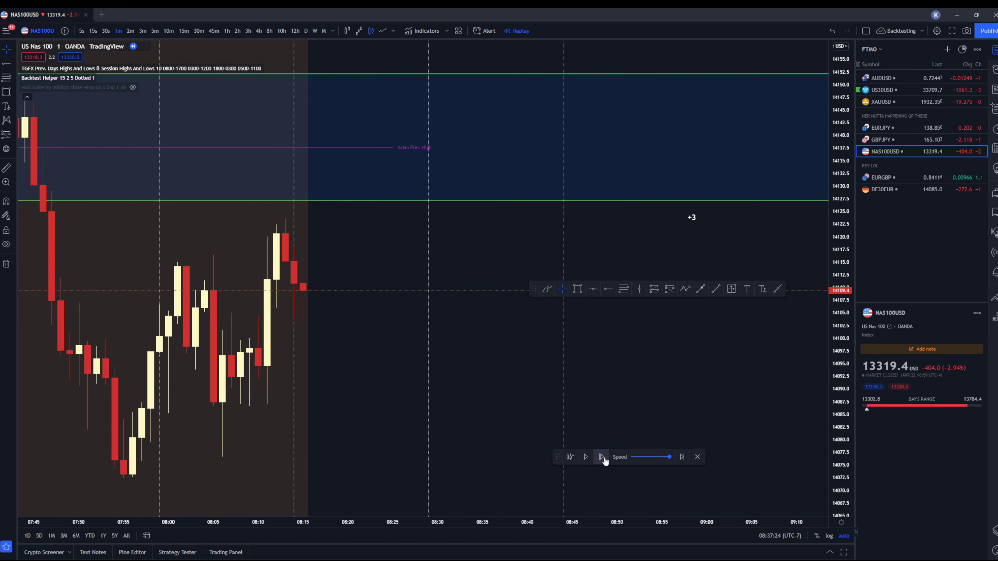
left_click(604, 460)
left_click(604, 460)
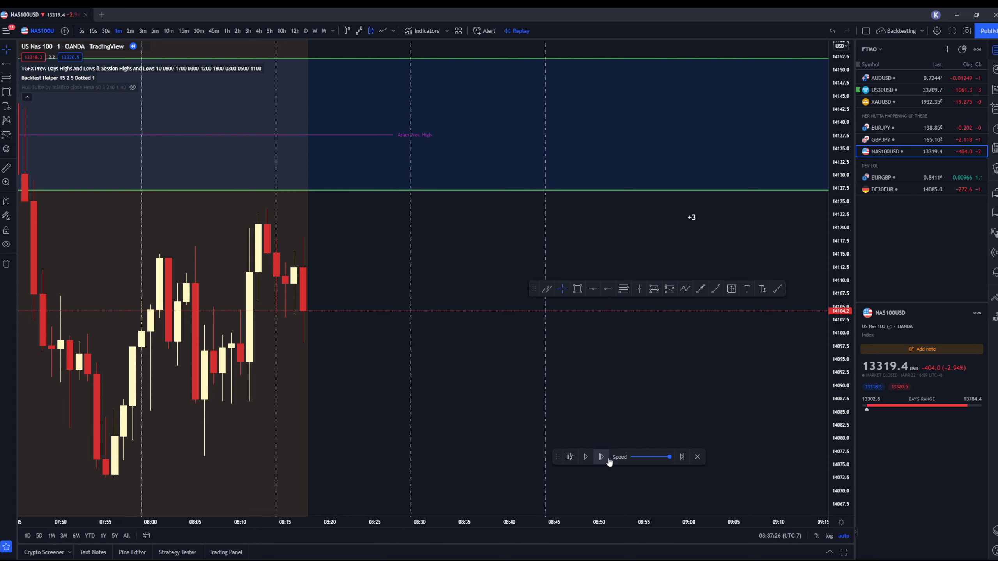
Advance two more bars to about 08:18 as price slips back near 14092.
scroll(434, 330, "down", 3)
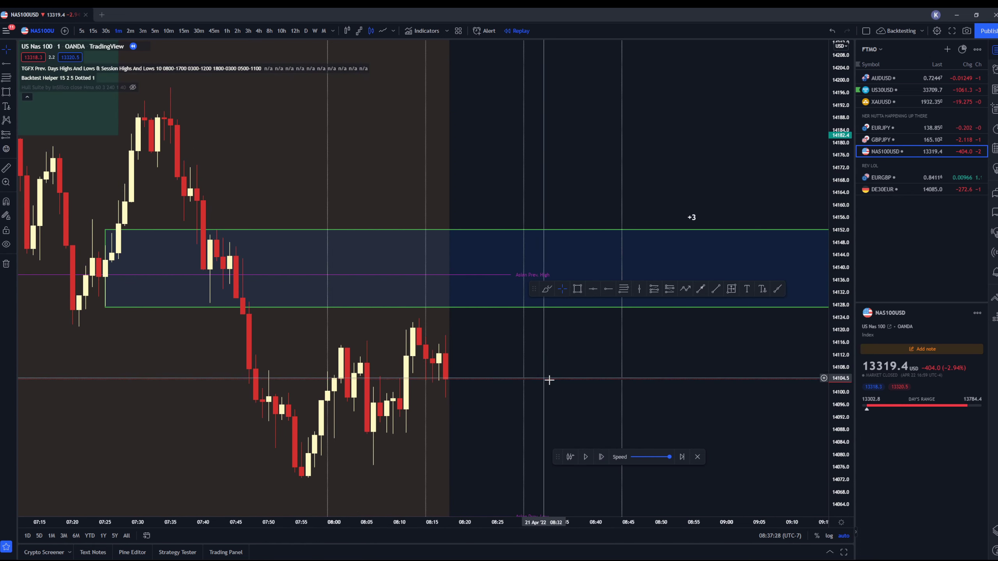
left_click(603, 457)
left_click(603, 457)
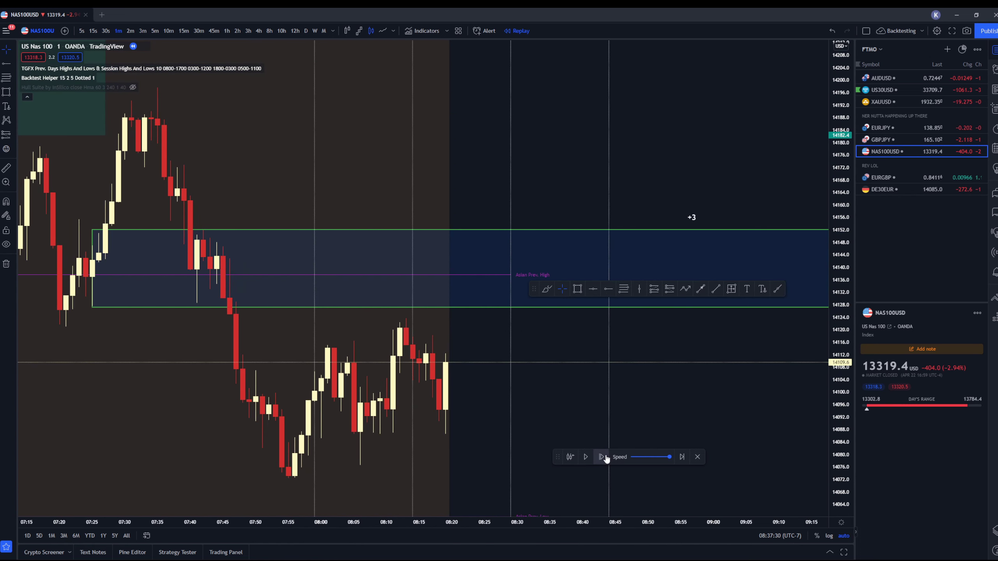
left_click(603, 458)
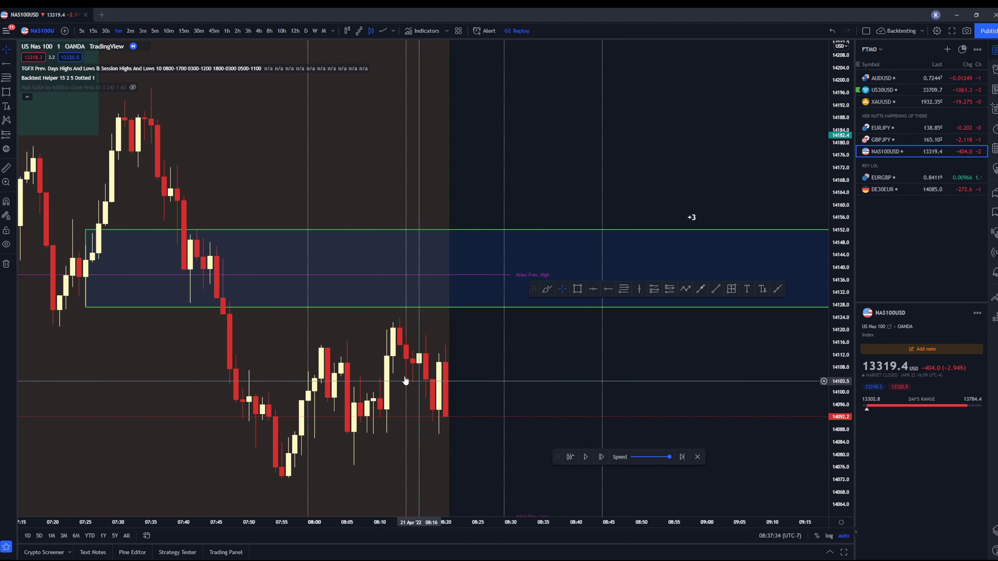
left_click_drag(452, 381, 467, 359)
scroll(332, 359, "up", 2)
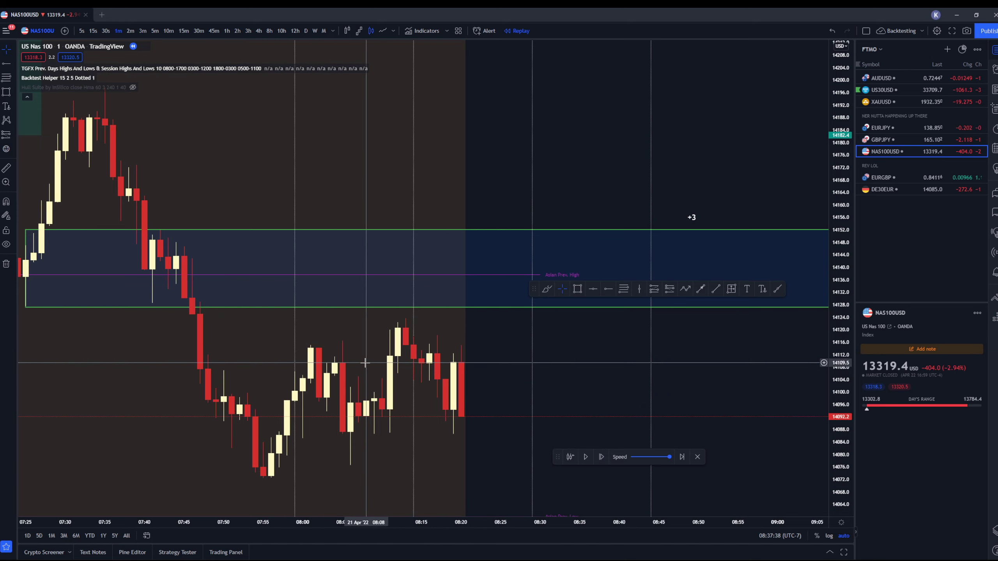
scroll(475, 383, "up", 1)
left_click_drag(475, 384, 377, 393)
scroll(400, 378, "down", 1)
scroll(276, 369, "up", 1)
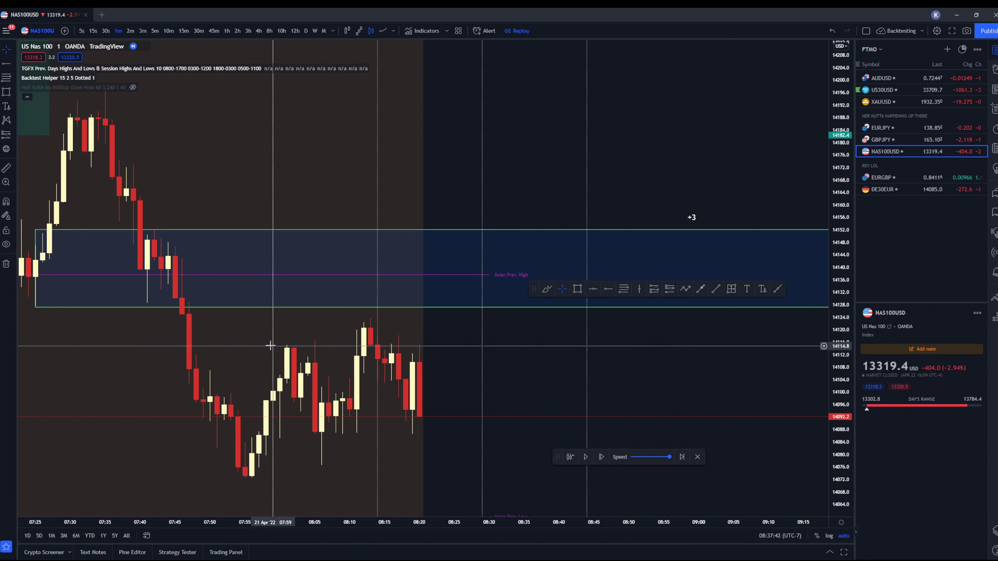
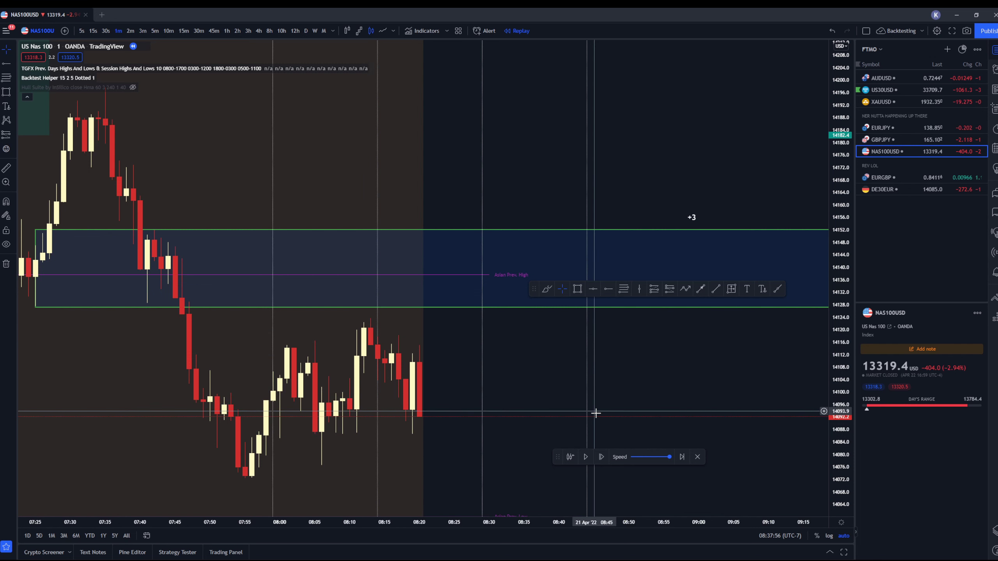
Step the NAS100 replay forward eight bars to about 08:28.
left_click(602, 458)
left_click(601, 457)
left_click(601, 457)
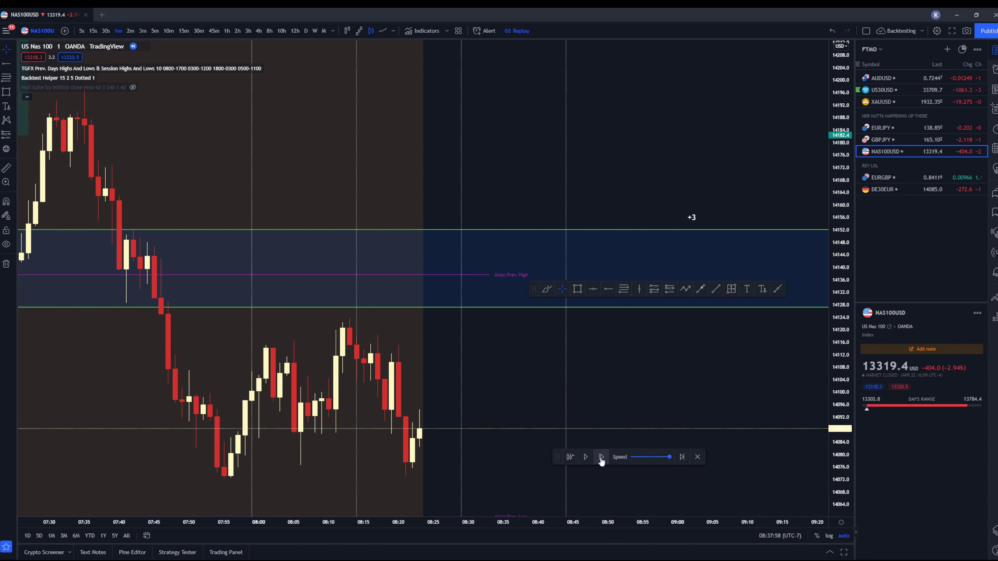
left_click(601, 457)
left_click(601, 457)
left_click(601, 457)
left_click(601, 458)
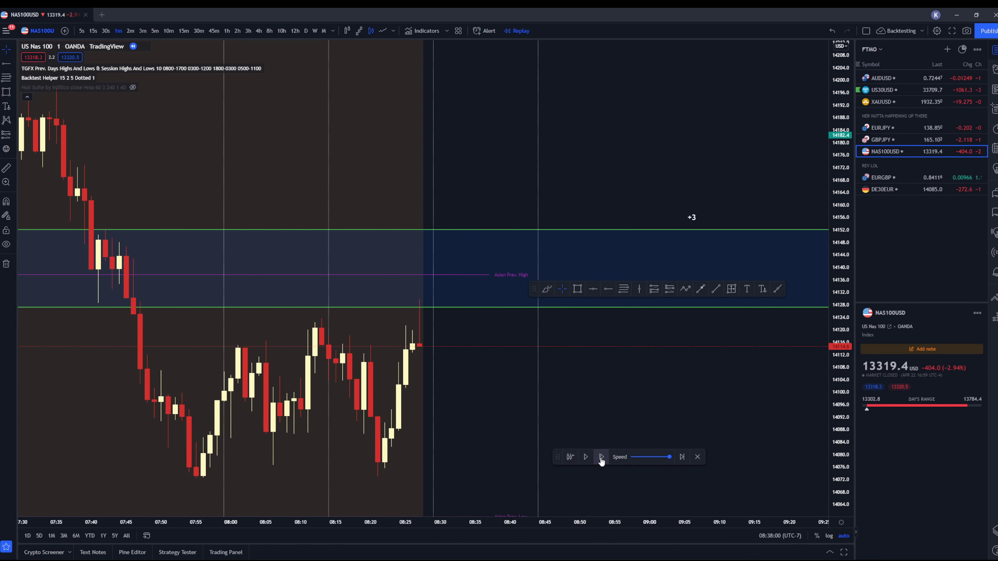
left_click(601, 457)
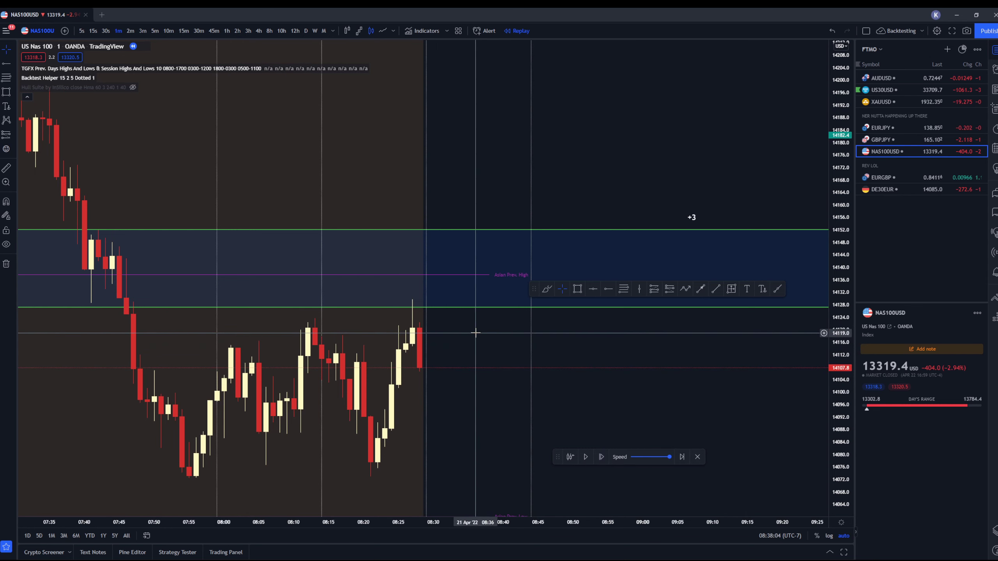
scroll(476, 332, "right", 3)
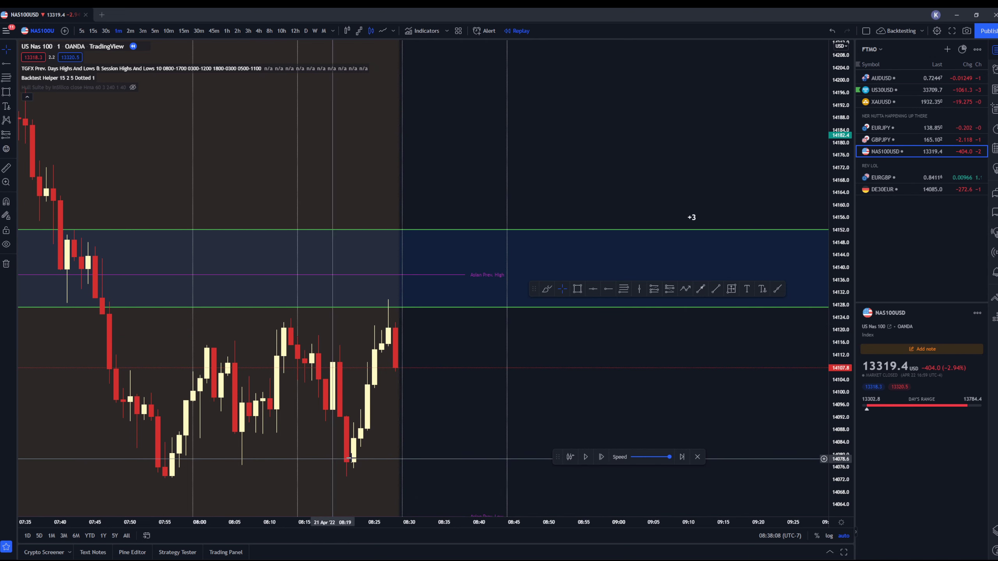
Place a short position at the 14107.8 entry on the 08:27 candle.
left_click(6, 136)
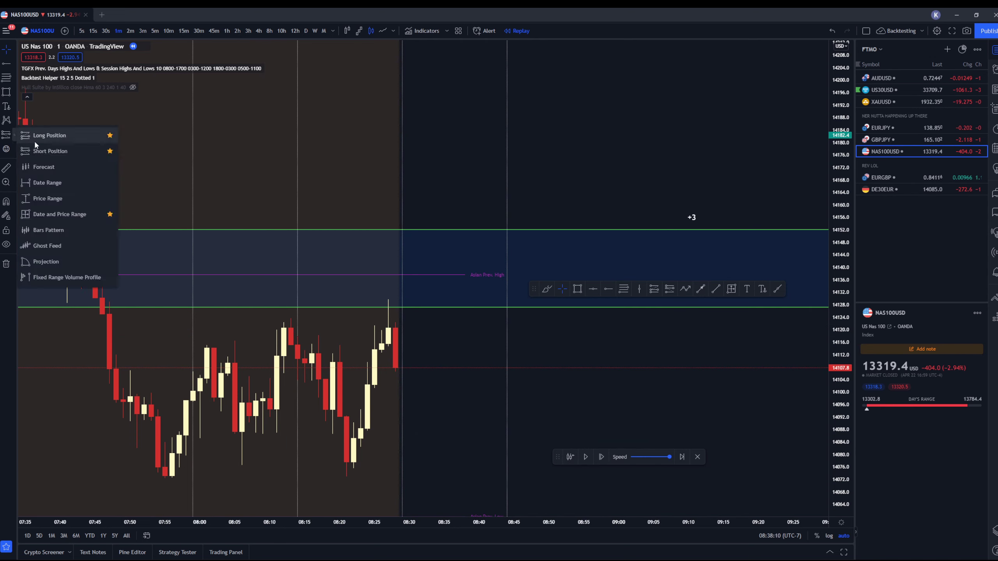
left_click(79, 150)
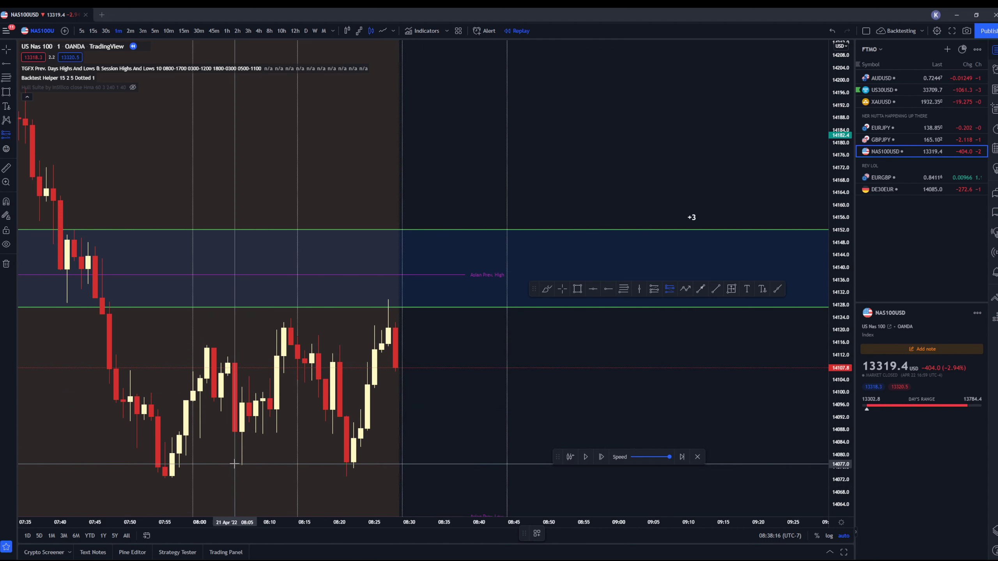
left_click(390, 367)
Raise the short's stop to 27.4 points above entry, giving a 1.73 risk/reward.
mouse_move(388, 285)
left_mouse_down()
mouse_move(395, 234)
mouse_move(396, 281)
left_mouse_up()
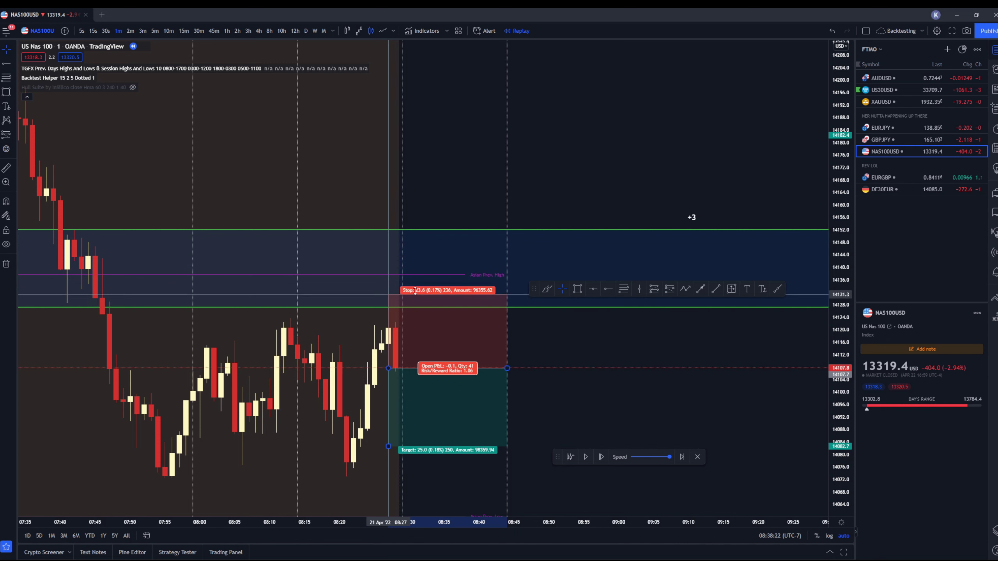
left_click_drag(588, 383, 583, 384)
left_click(385, 279)
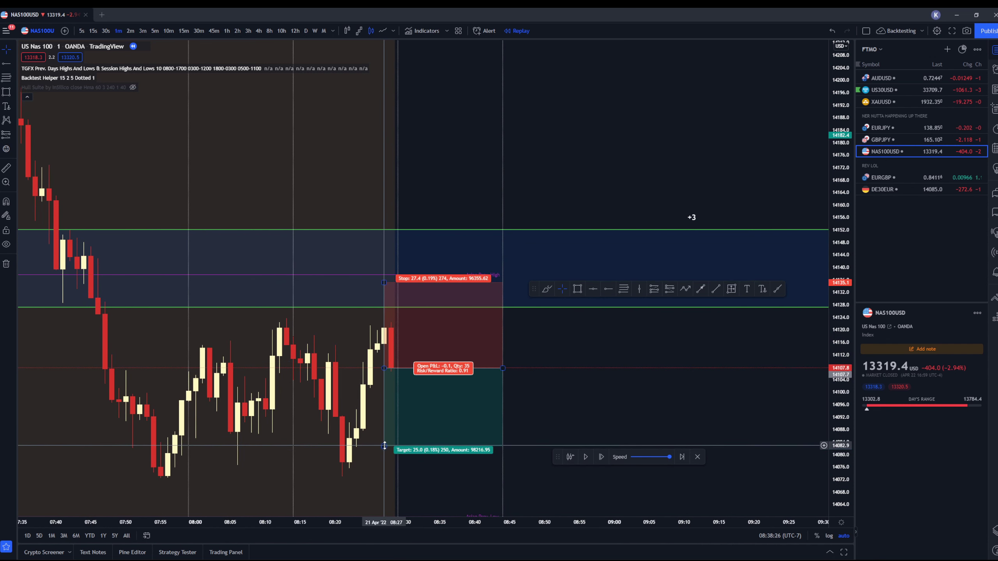
scroll(490, 474, "down", 5)
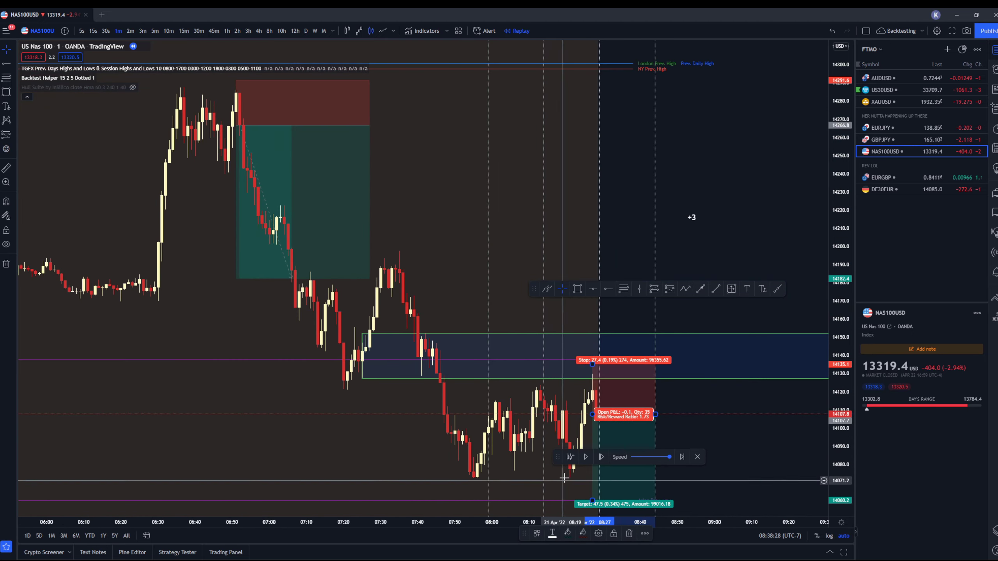
Extend the short's target down to 82.3 points for a 3:1 ratio.
left_click_drag(747, 418, 606, 423)
scroll(738, 417, "down", 2)
left_click(550, 464)
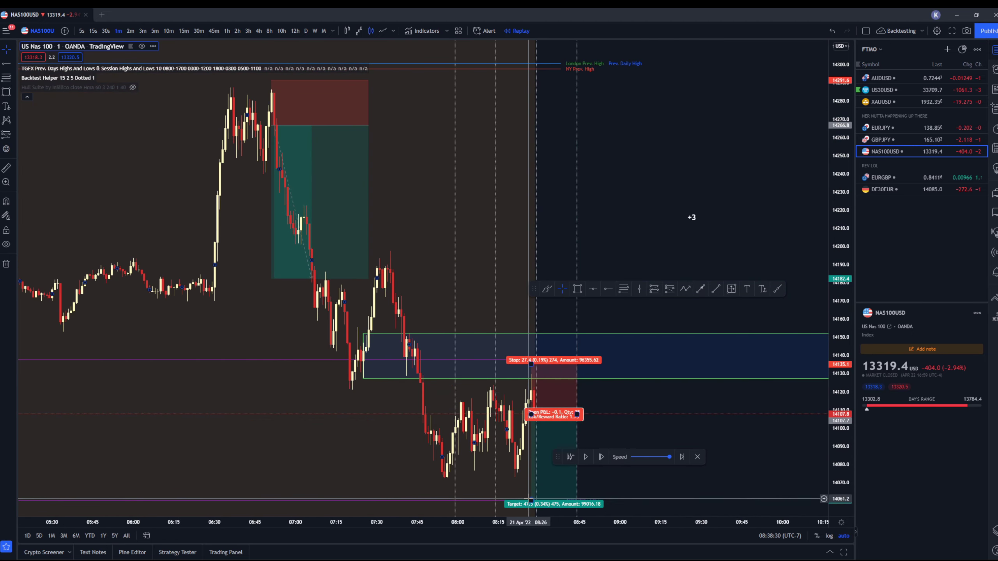
scroll(659, 423, "up", 5)
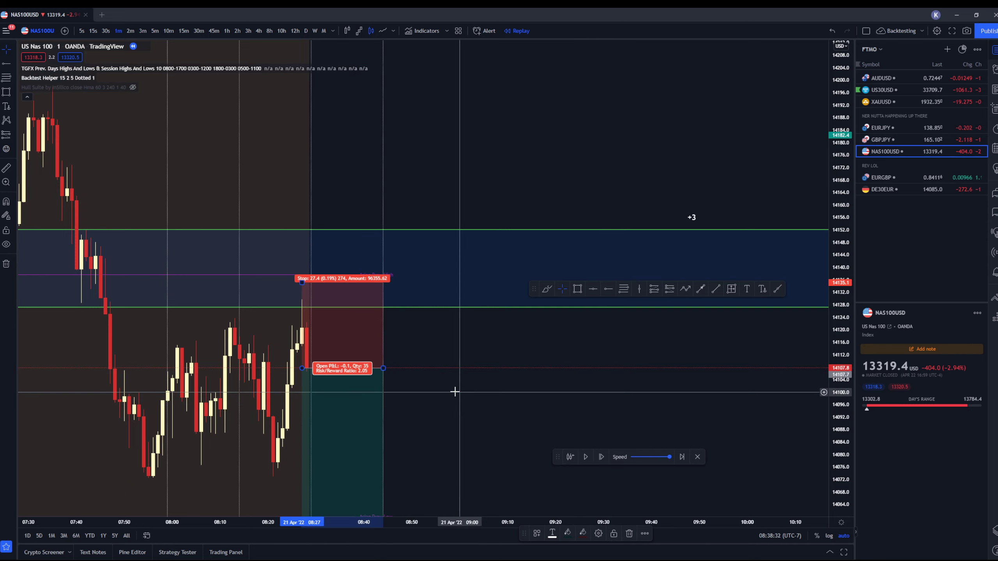
Step the replay forward eight bars as price moves toward the target.
left_click(602, 456)
left_click(602, 457)
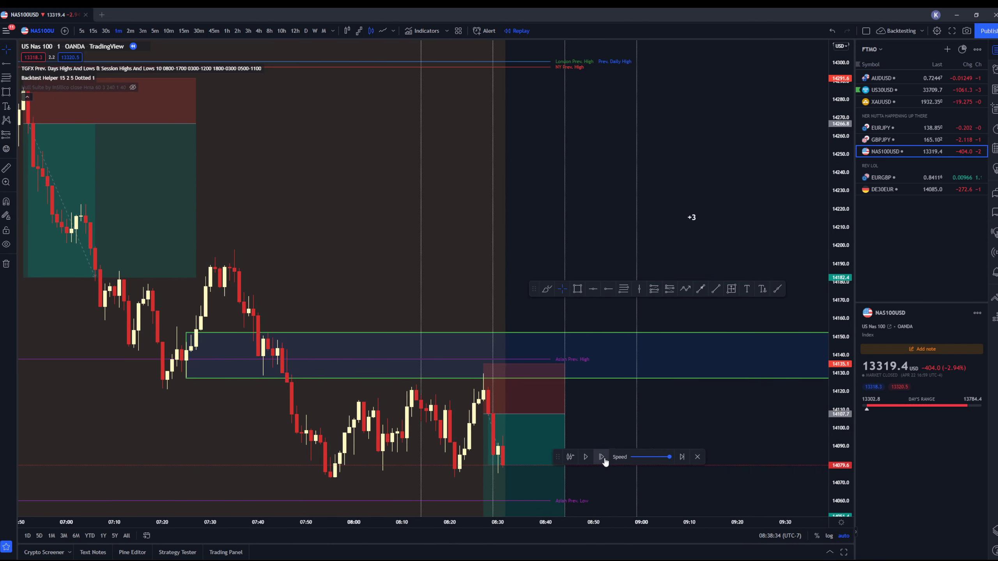
left_click(601, 457)
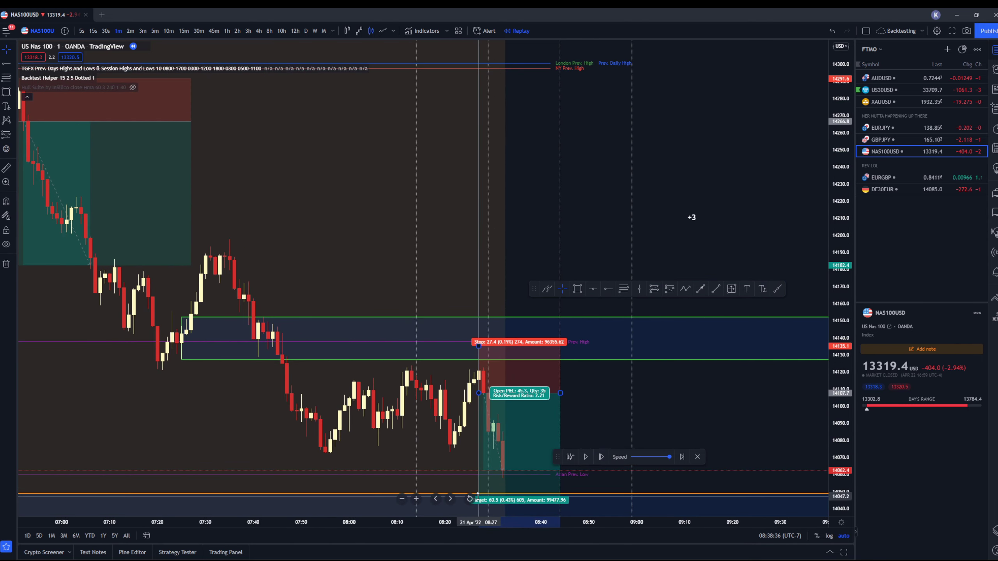
scroll(481, 525, "down", 4)
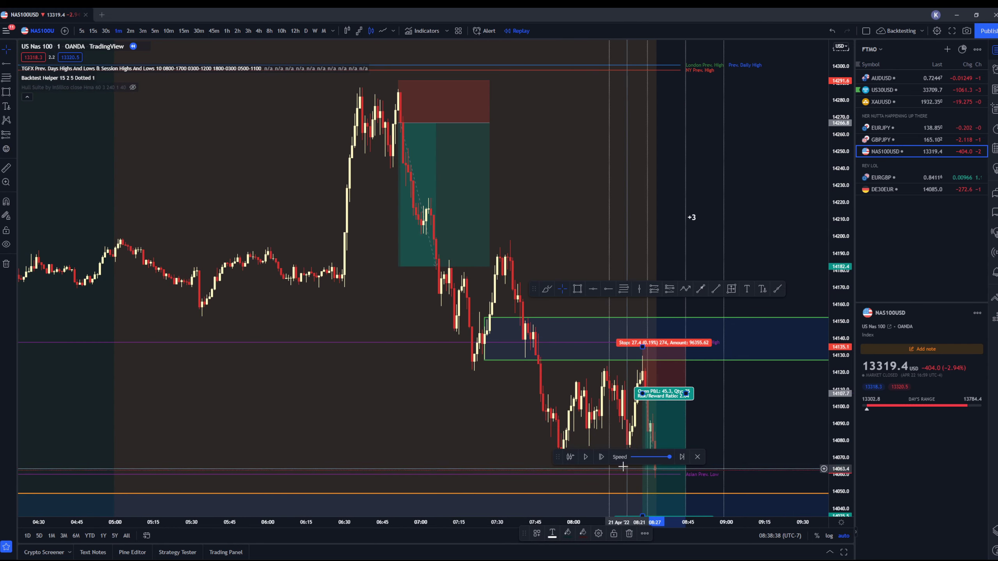
left_click(601, 457)
scroll(472, 483, "up", 4)
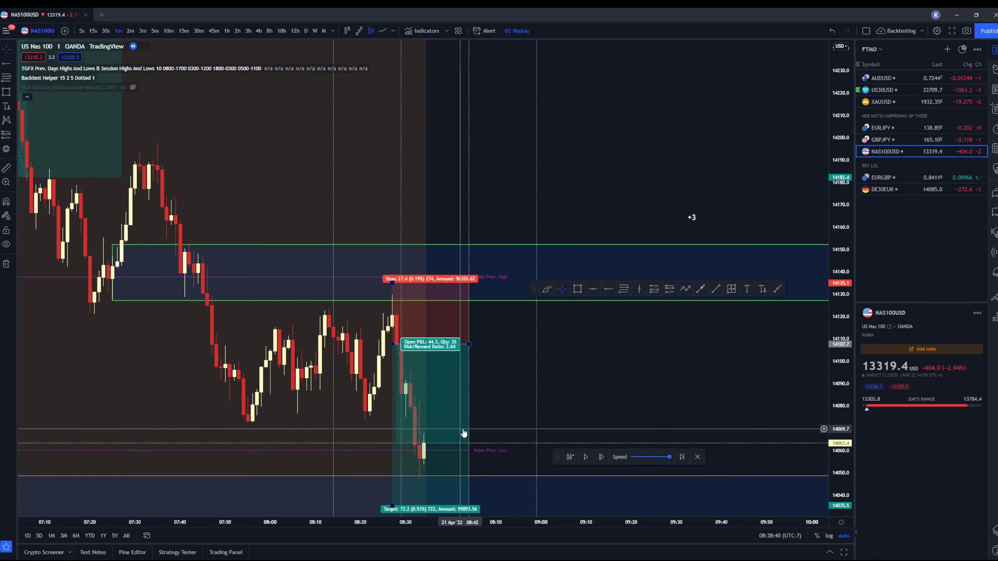
left_click(391, 505)
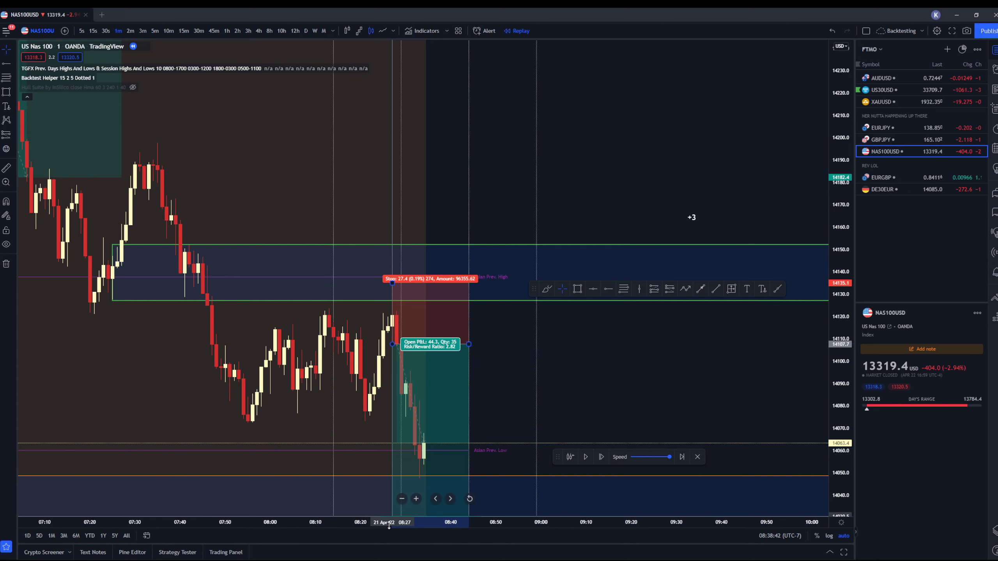
left_click_drag(508, 455, 593, 400)
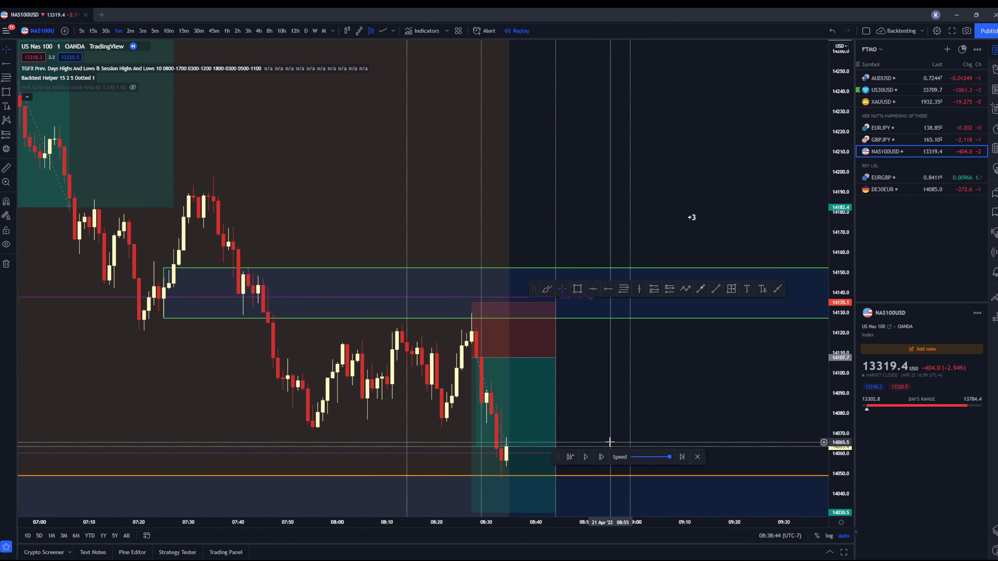
left_click(601, 459)
left_click(601, 459)
left_click(602, 459)
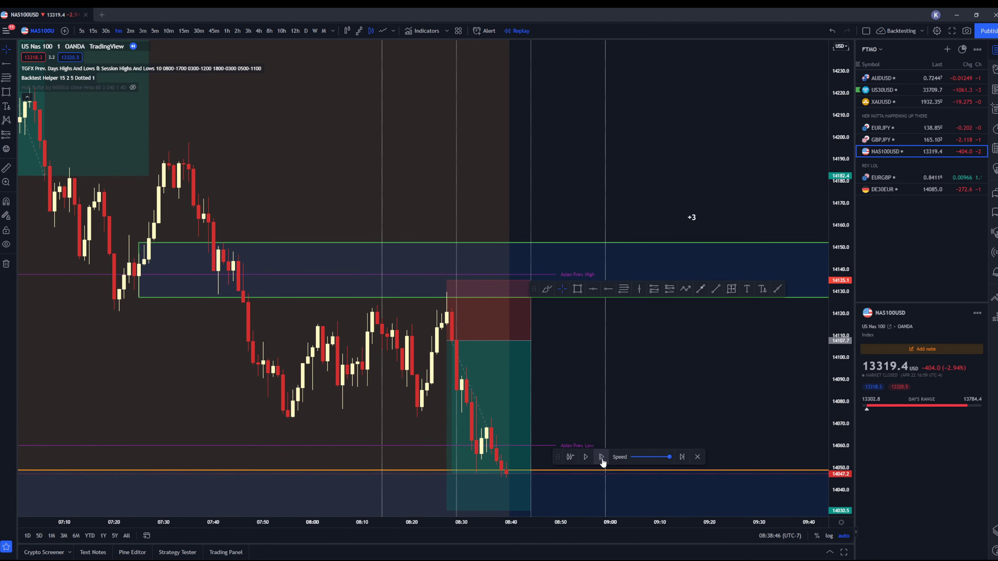
left_click(602, 459)
Keep stepping until price hits the 82.3-point target around 08:44, closing the trade in profit.
left_click(436, 490)
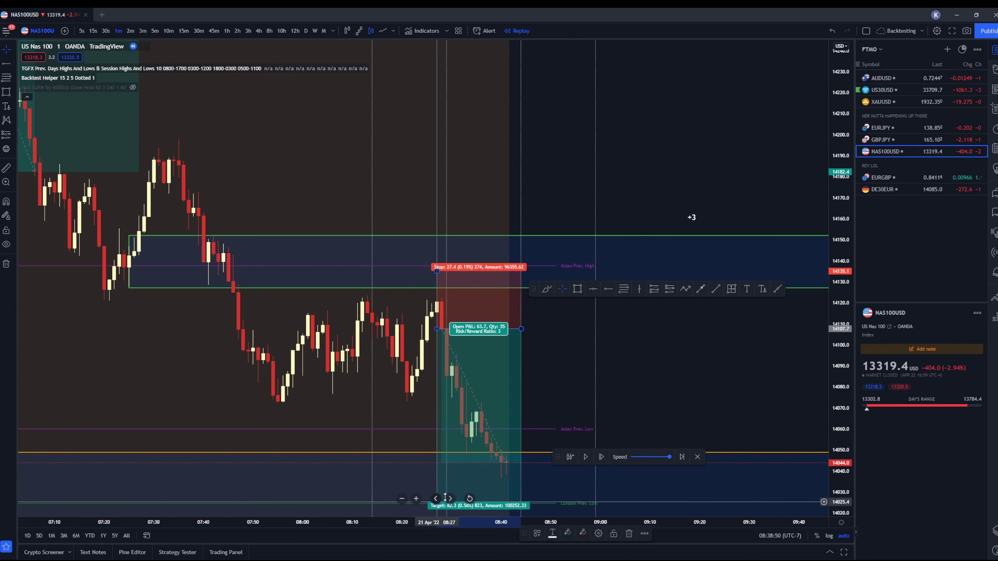
left_click(600, 457)
left_click(601, 457)
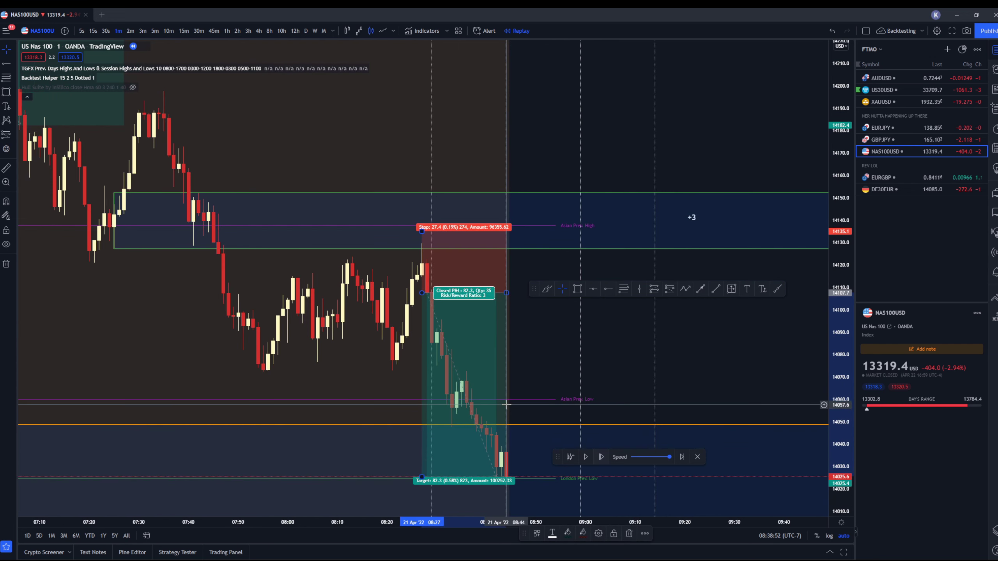
scroll(528, 390, "up", 2)
left_click_drag(448, 375, 557, 349)
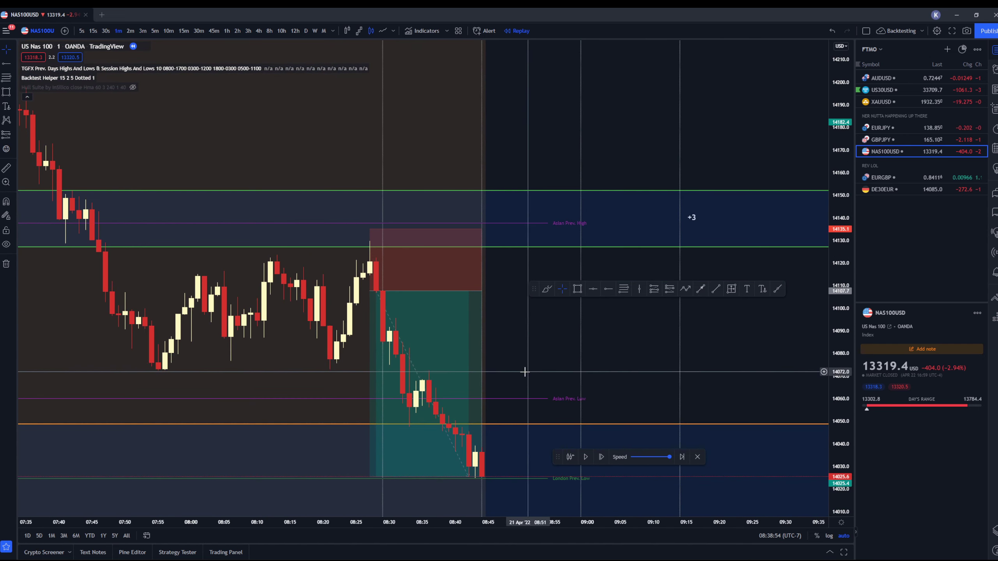
scroll(511, 366, "up", 2)
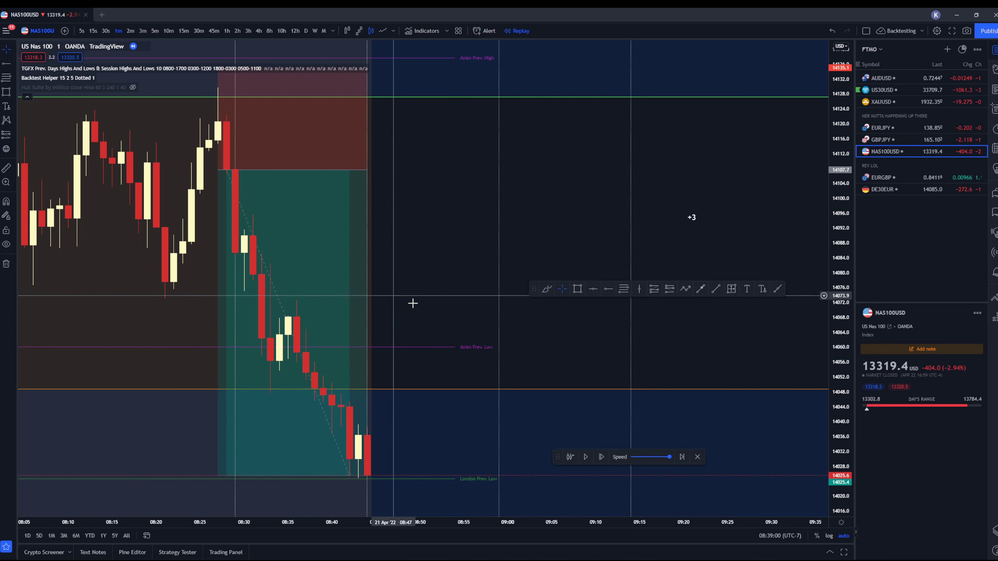
scroll(475, 290, "down", 2)
scroll(475, 290, "up", 5)
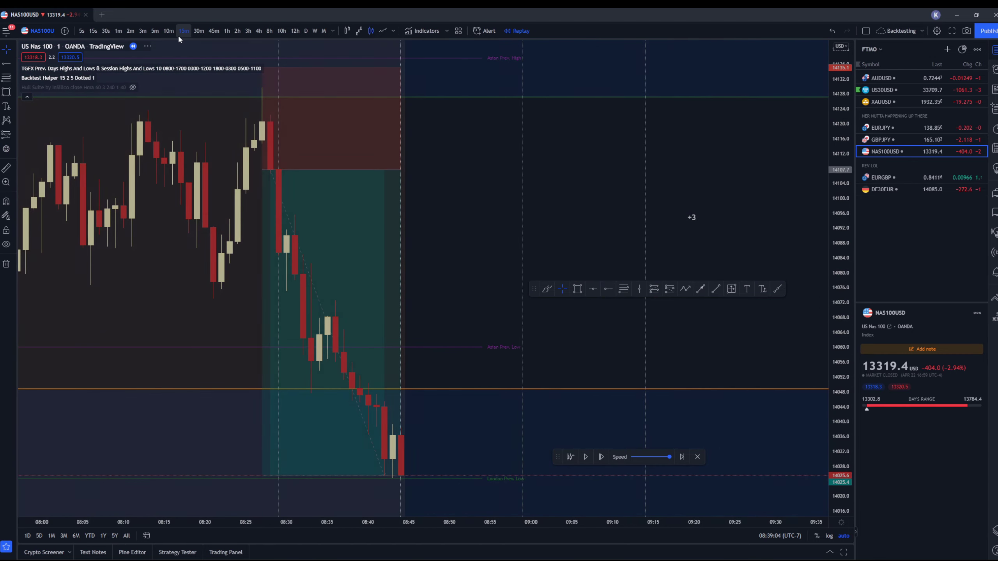
On 15-minute candles, narrow the orange zone box to about 13964–13993, then return to 1m.
left_click(182, 31)
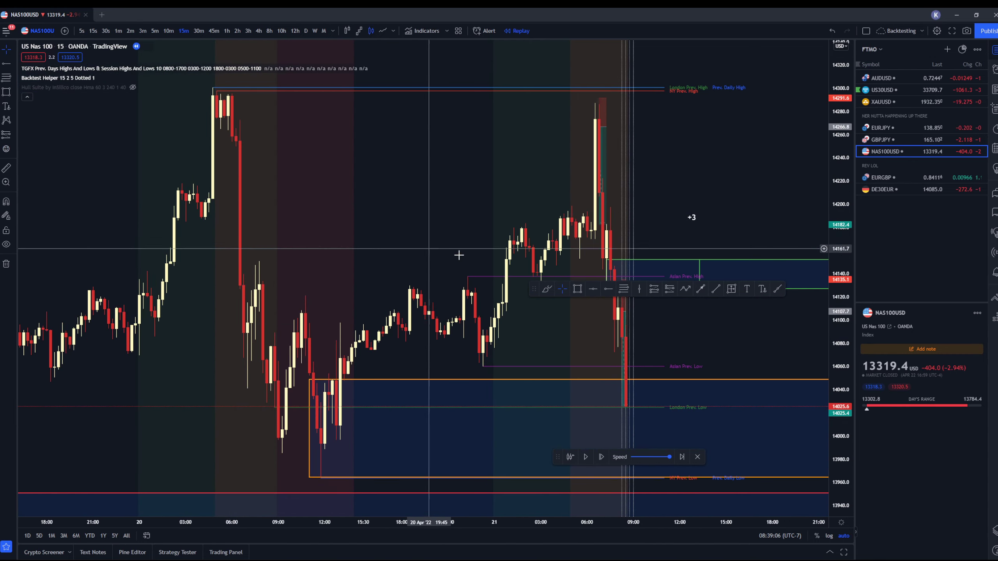
scroll(415, 335, "up", 3)
scroll(538, 352, "down", 3)
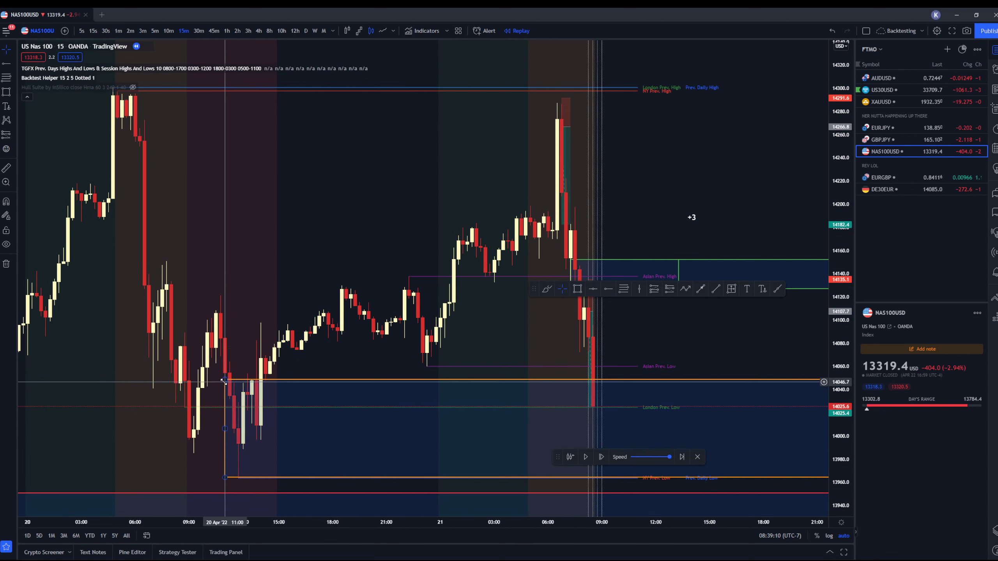
left_click_drag(224, 380, 220, 445)
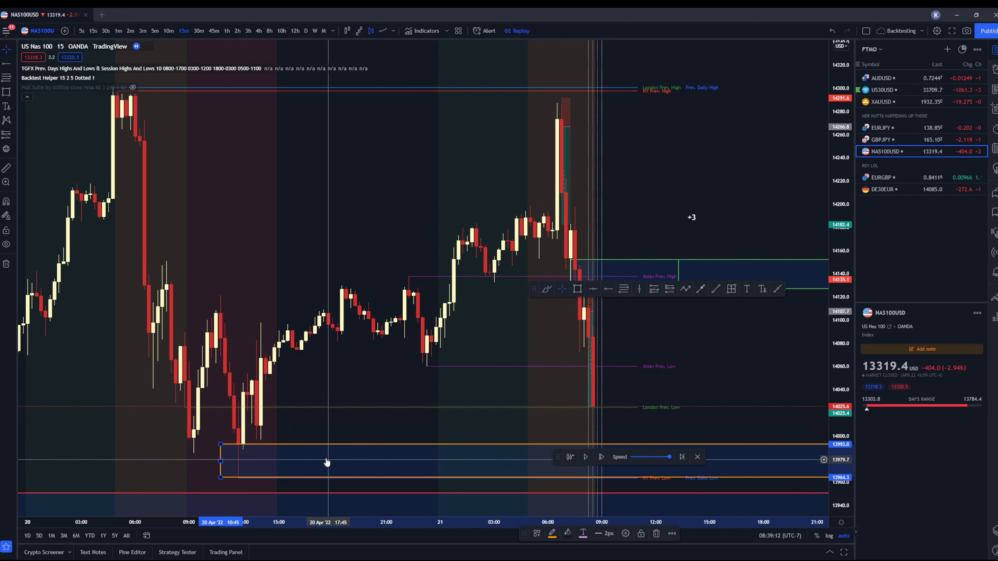
left_click_drag(385, 396, 336, 395)
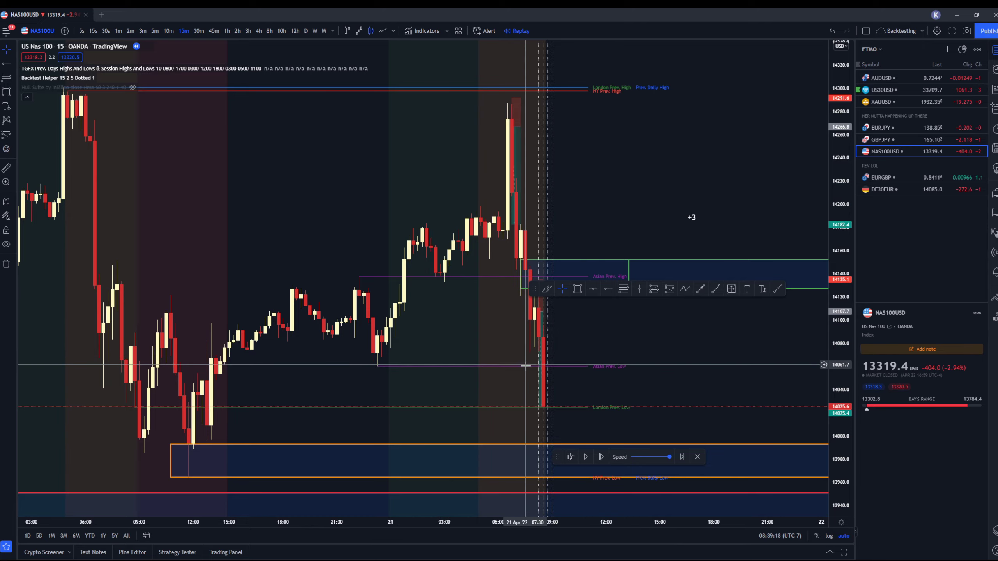
left_click(118, 31)
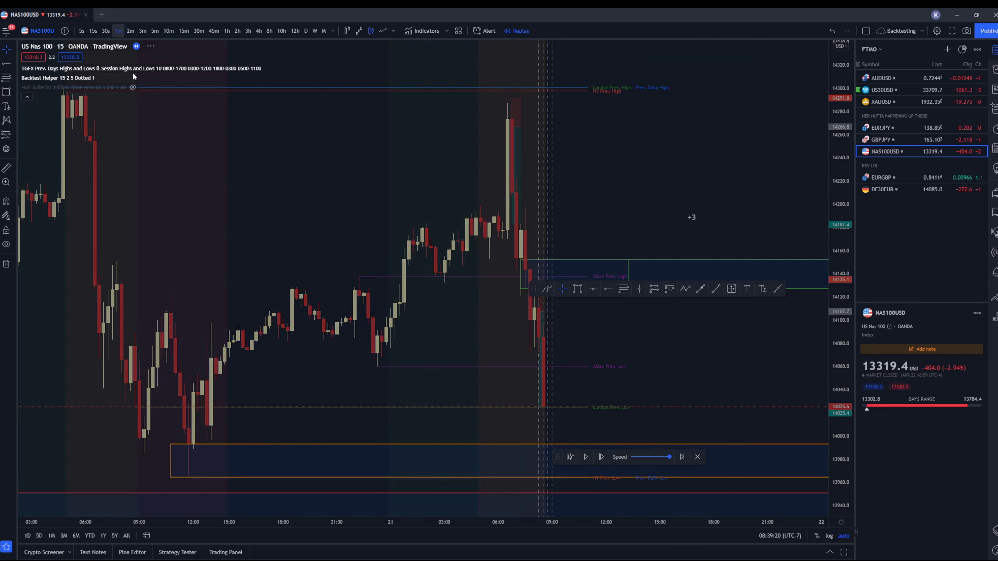
Adjust the short position's profit target.
scroll(454, 380, "up", 5)
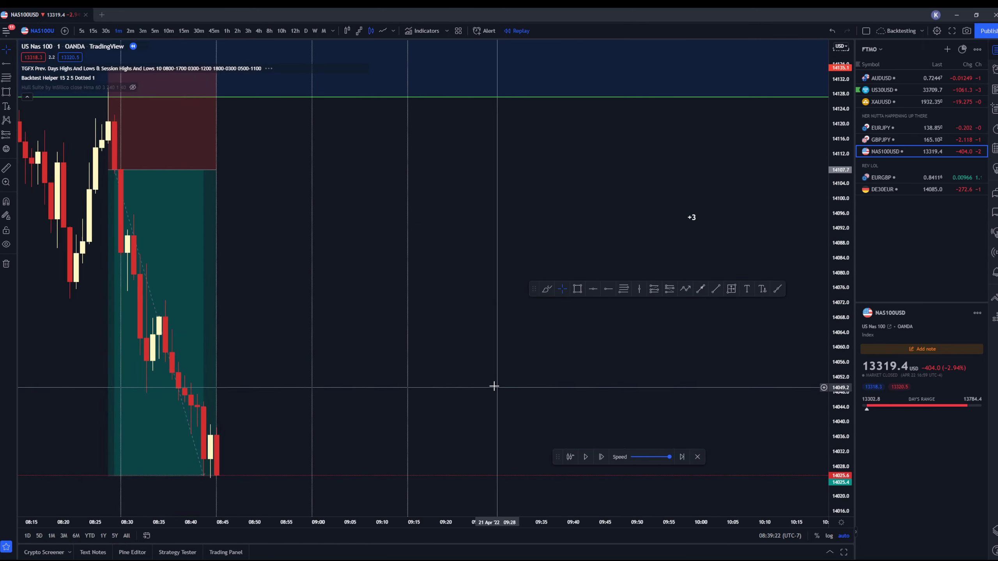
left_click_drag(399, 353, 533, 370)
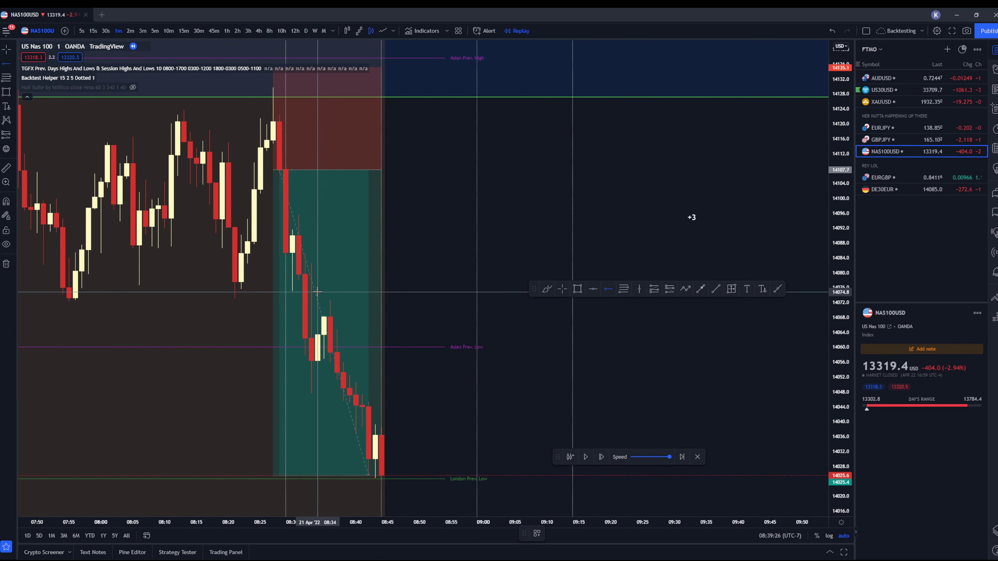
left_click(276, 452)
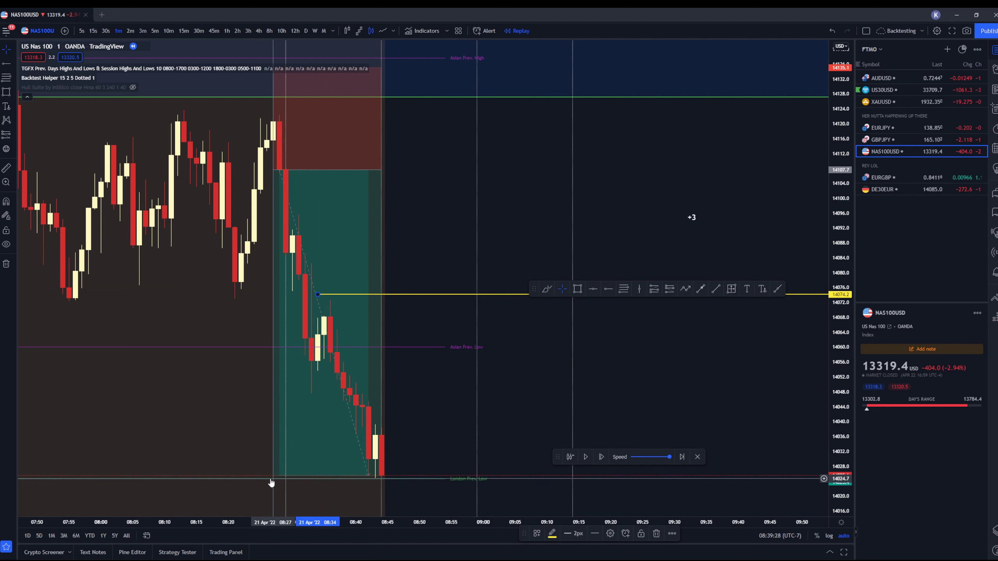
left_click_drag(270, 474, 320, 476)
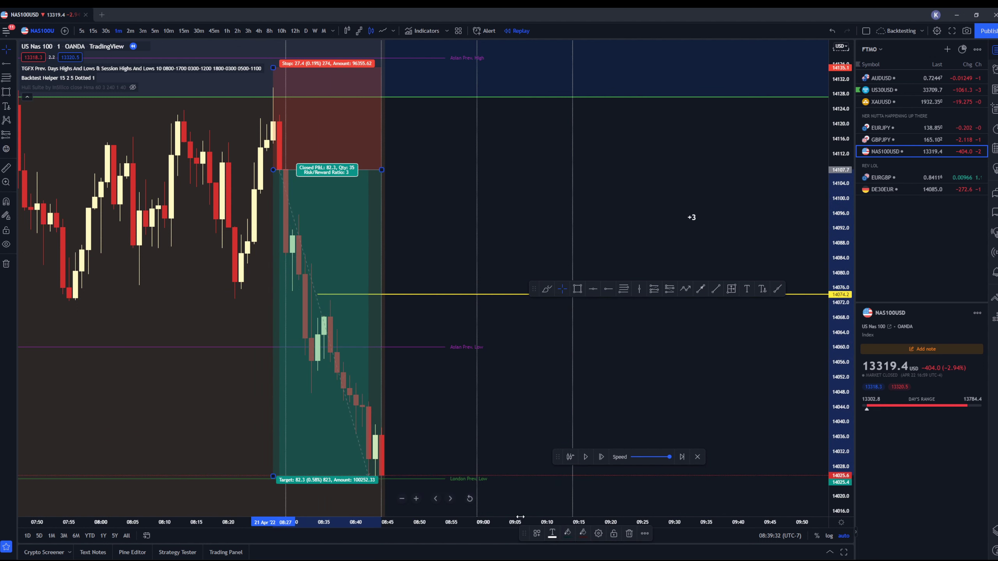
Advance the NAS100 replay eight bars.
left_click_drag(487, 368, 585, 362)
scroll(586, 362, "up", 3)
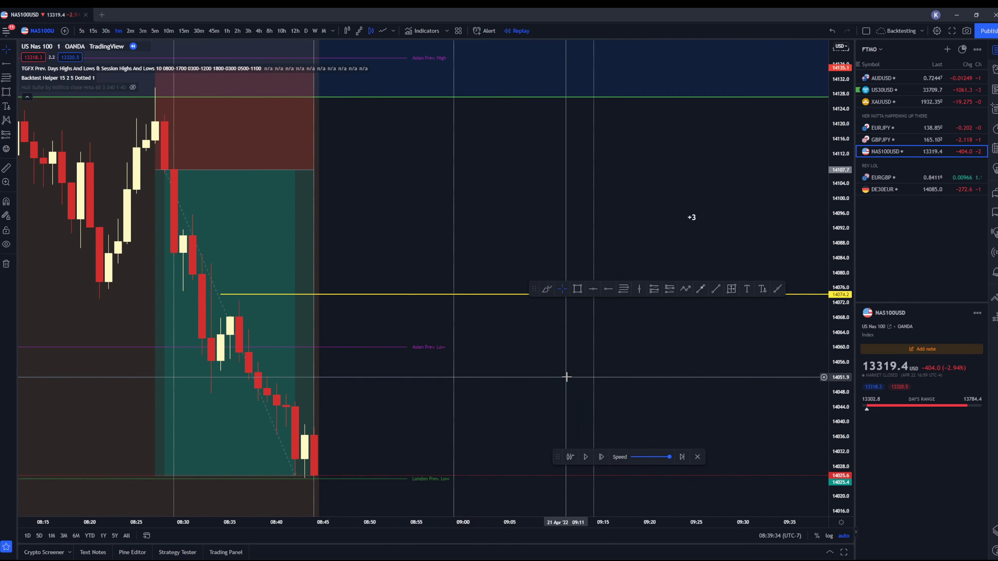
left_click(602, 457)
left_click(602, 458)
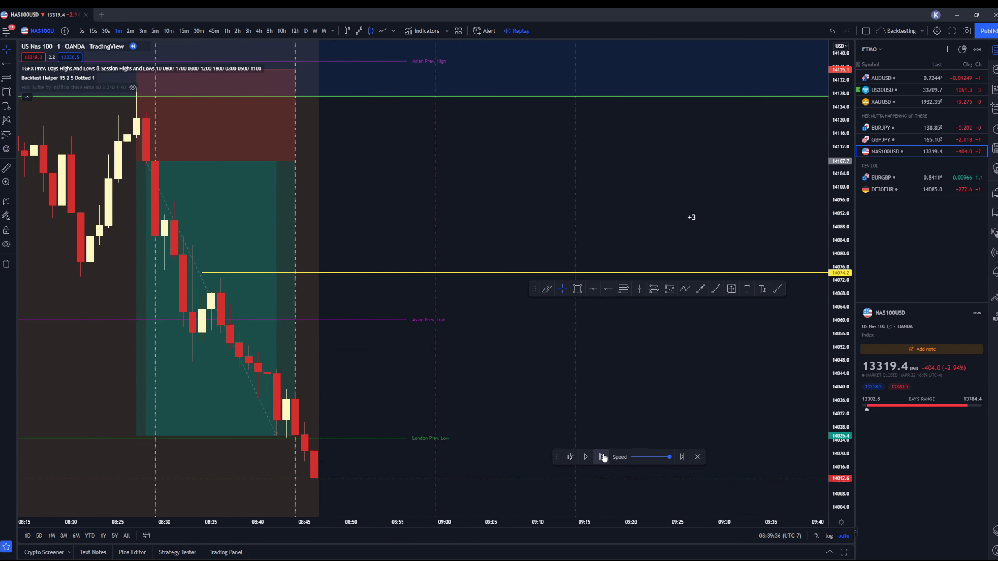
left_click(603, 457)
left_click(603, 456)
left_click(603, 457)
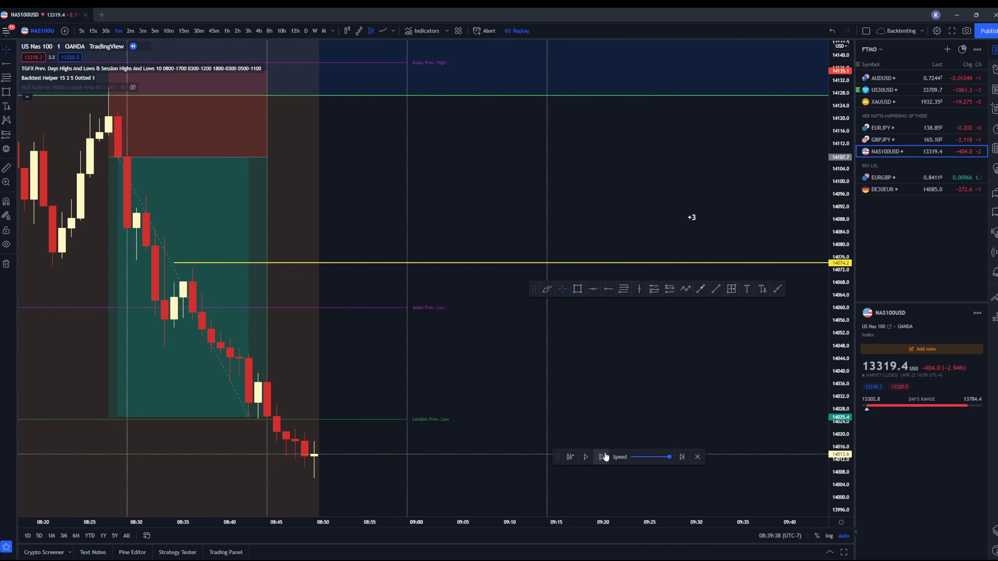
left_click(603, 457)
left_click(603, 457)
left_click(604, 457)
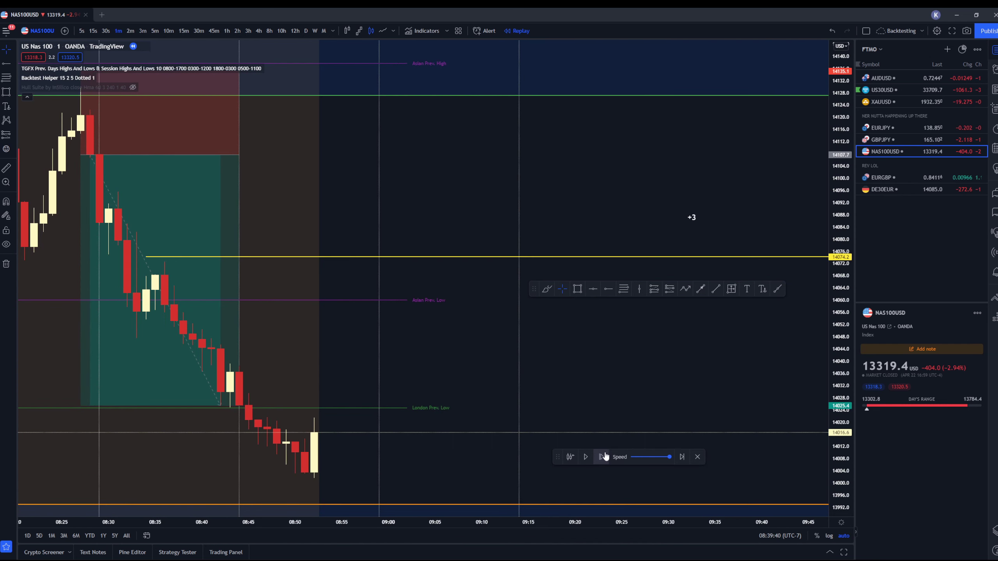
Move the yellow level to the London previous low at 14025.8, step seven bars, and view 15m.
left_click_drag(301, 260, 220, 409)
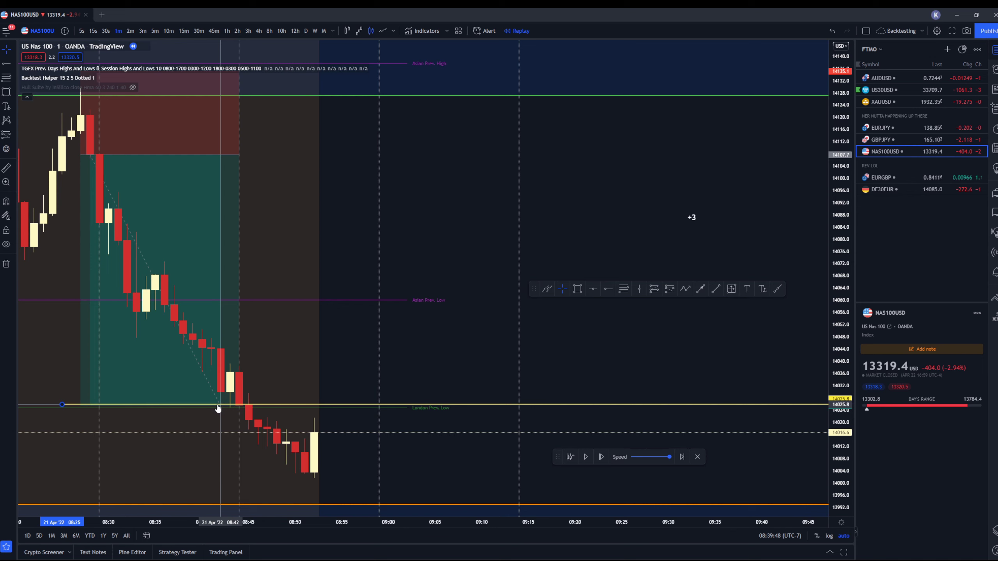
left_click_drag(350, 334, 434, 352)
left_click(601, 460)
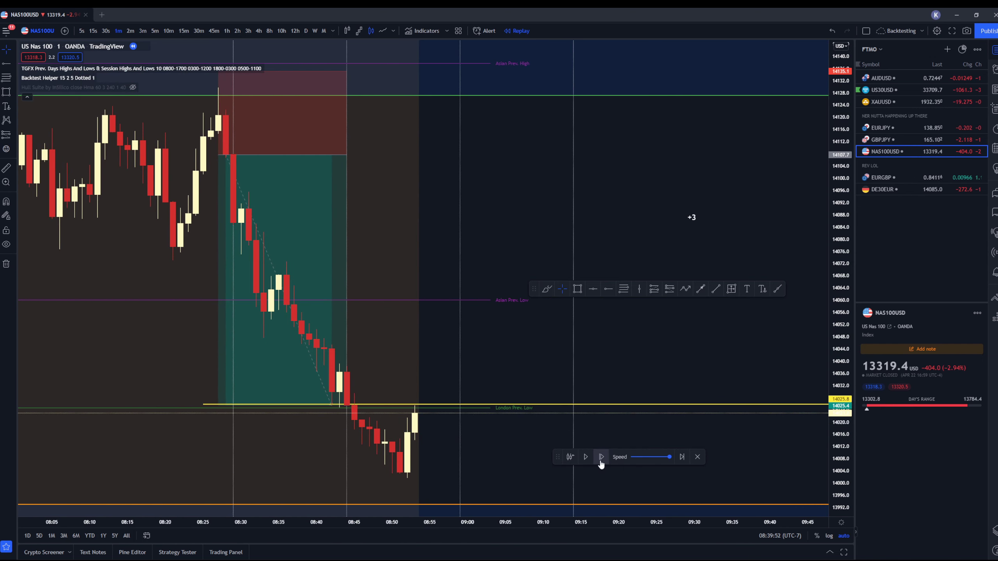
left_click(600, 461)
left_click(601, 461)
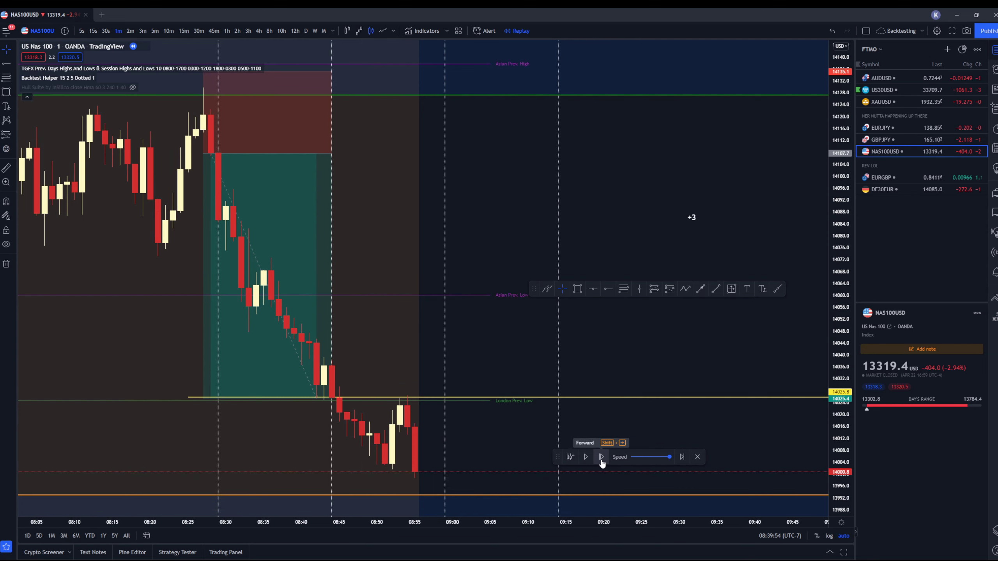
left_click(602, 460)
left_click(601, 461)
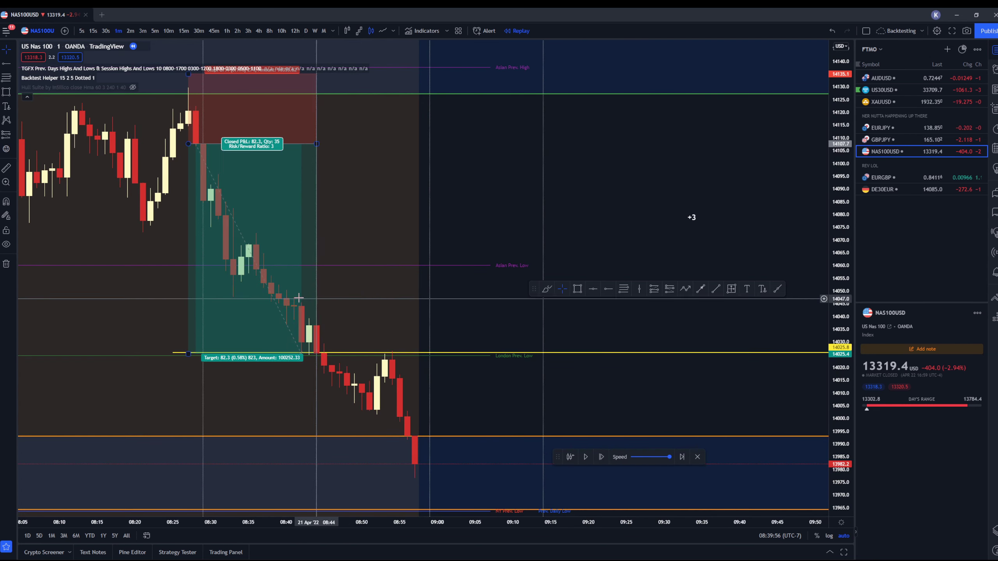
left_click(603, 456)
left_click(603, 457)
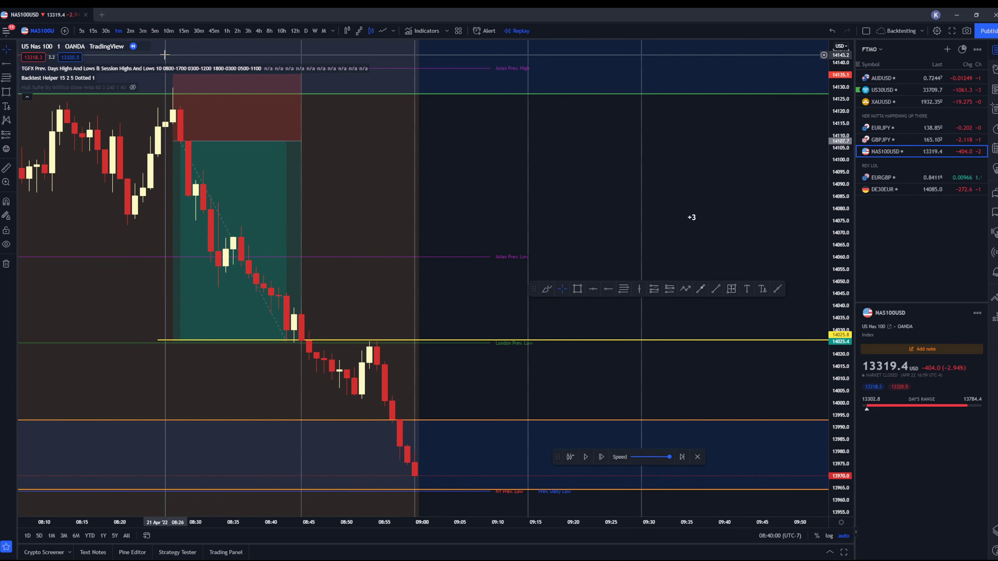
left_click(181, 32)
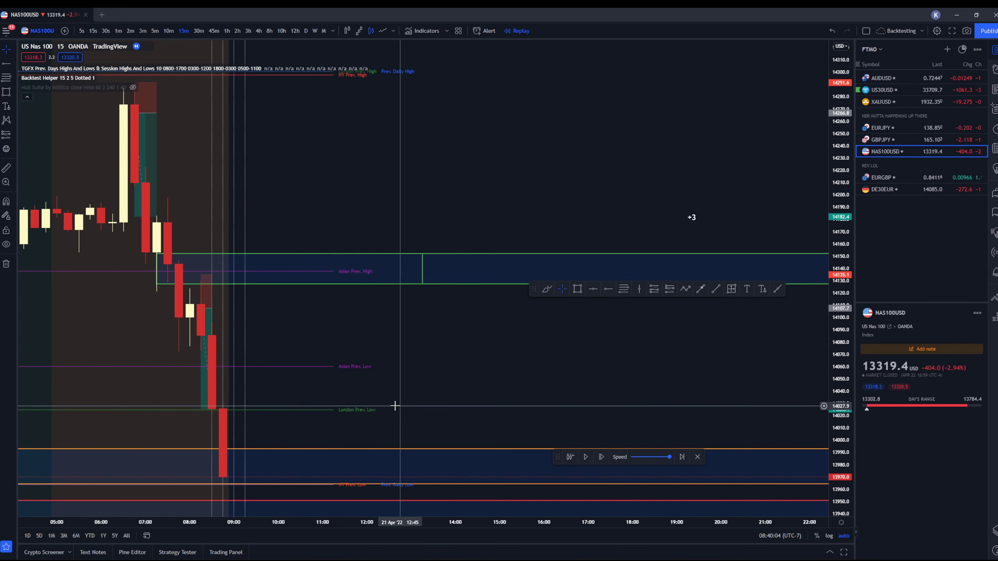
Rewrite the +3 anchored note as two +3 lines.
scroll(735, 364, "up", 2)
scroll(570, 364, "up", 2)
scroll(476, 354, "down", 1)
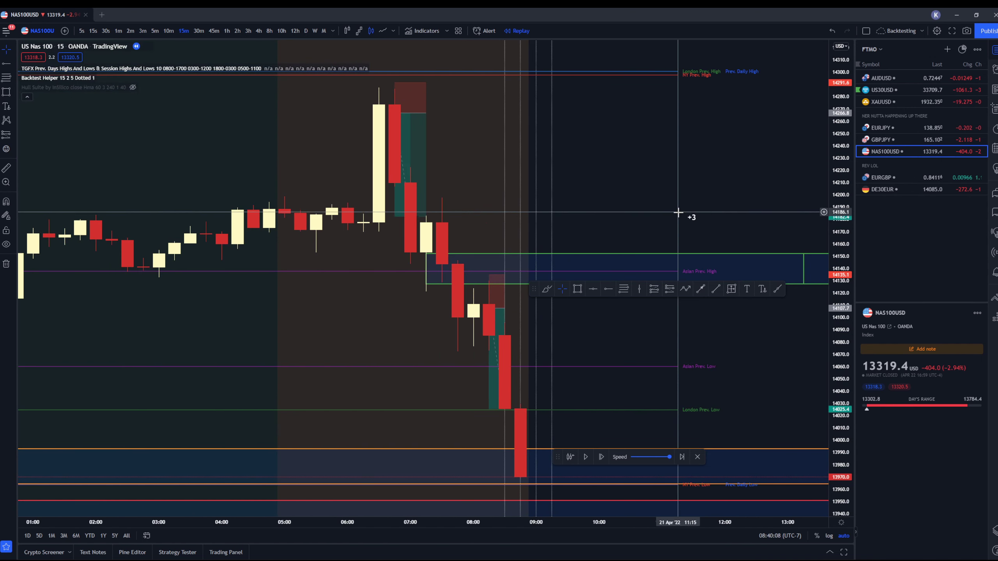
left_click(692, 219)
double_click(704, 220)
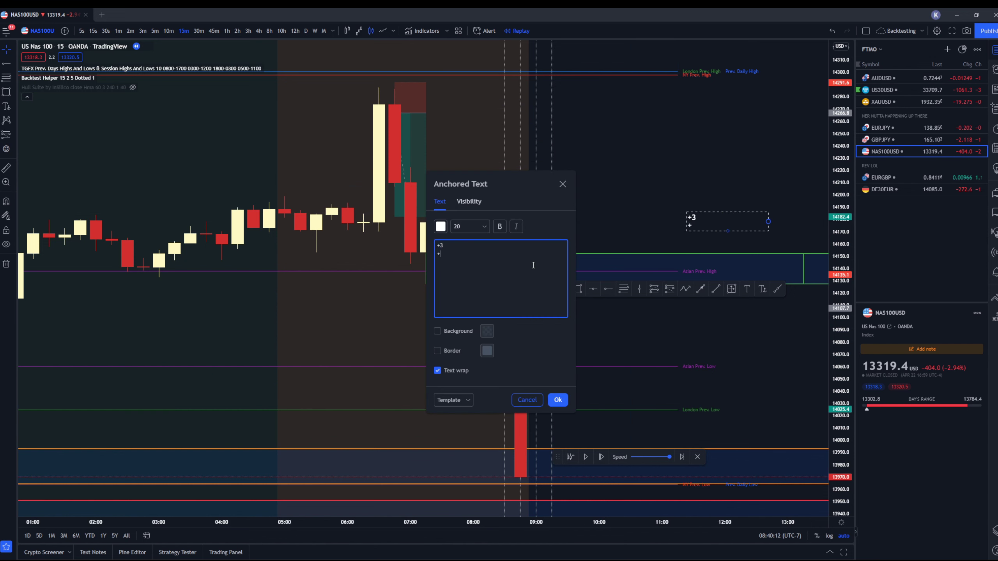
left_click(557, 399)
Draw a thin box at the London previous low around 14024–14030 and return to 1-minute bars.
scroll(551, 389, "up", 3)
scroll(652, 356, "left", 3)
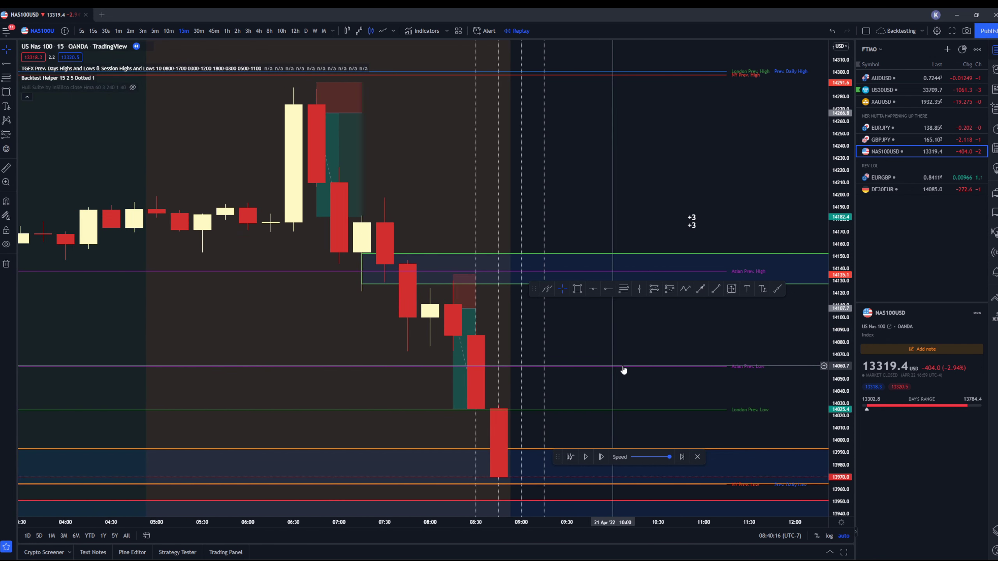
left_click(6, 92)
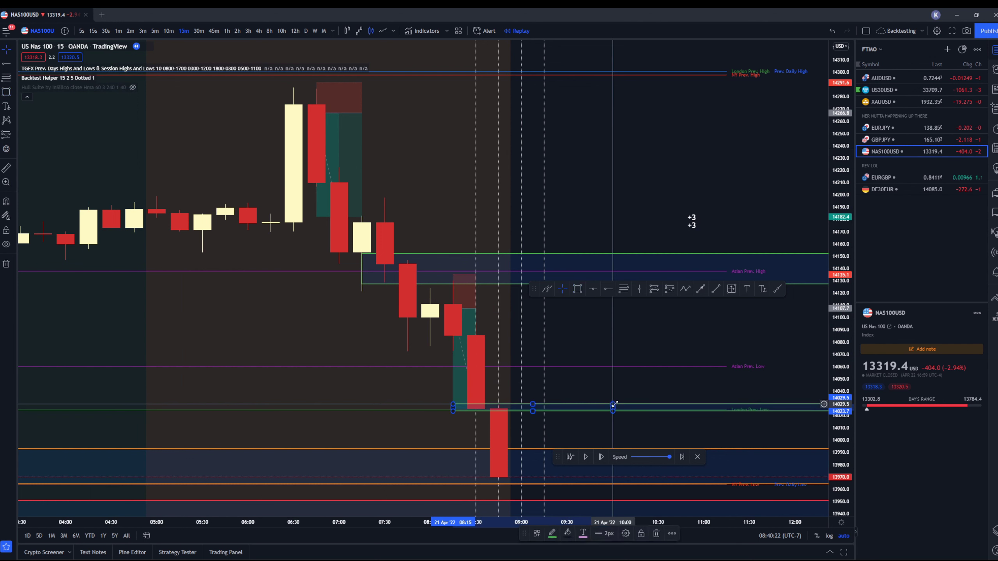
scroll(388, 398, "up", 3)
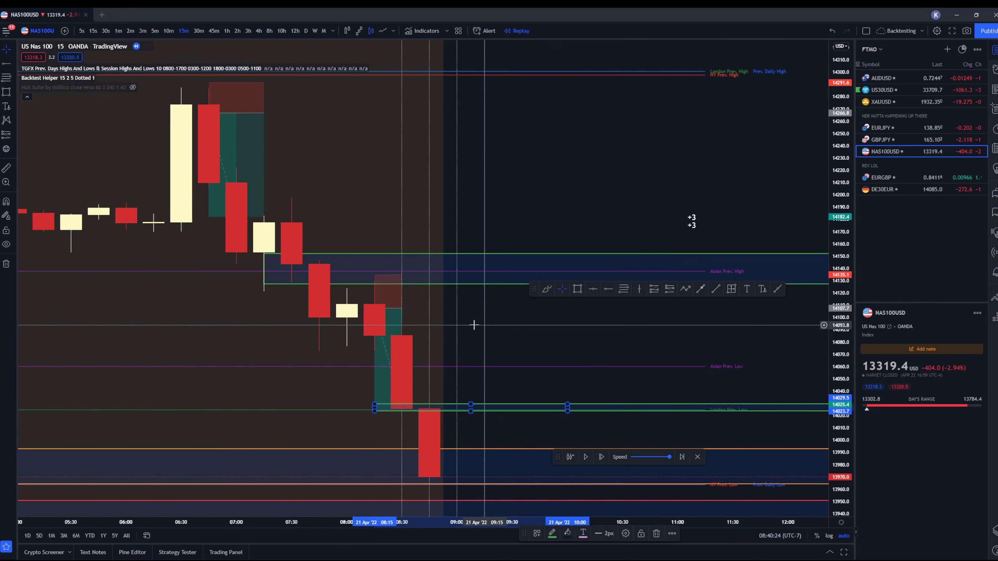
scroll(388, 398, "down", 3)
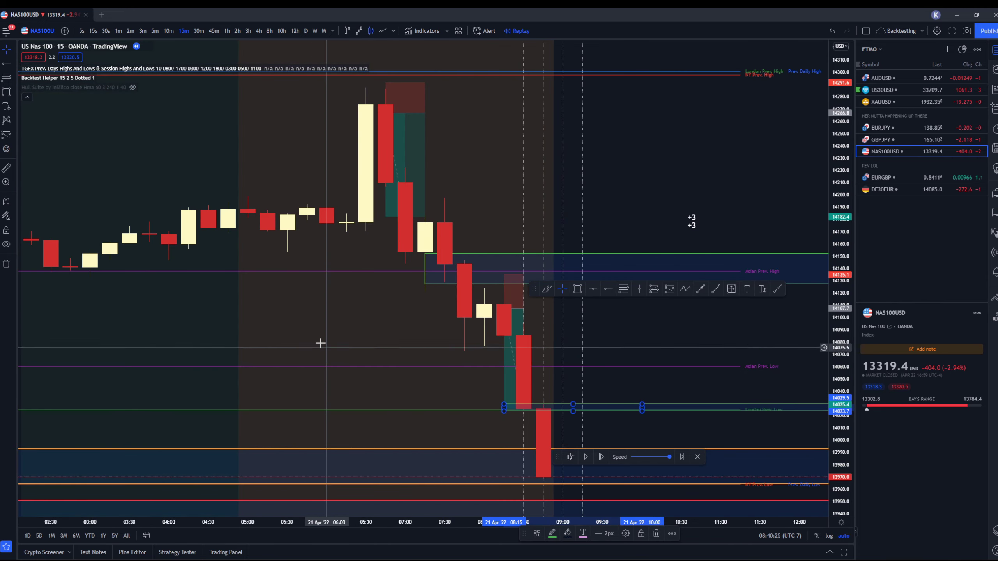
left_click(118, 30)
Advance the 1-minute replay eleven bars.
left_click_drag(533, 362, 411, 358)
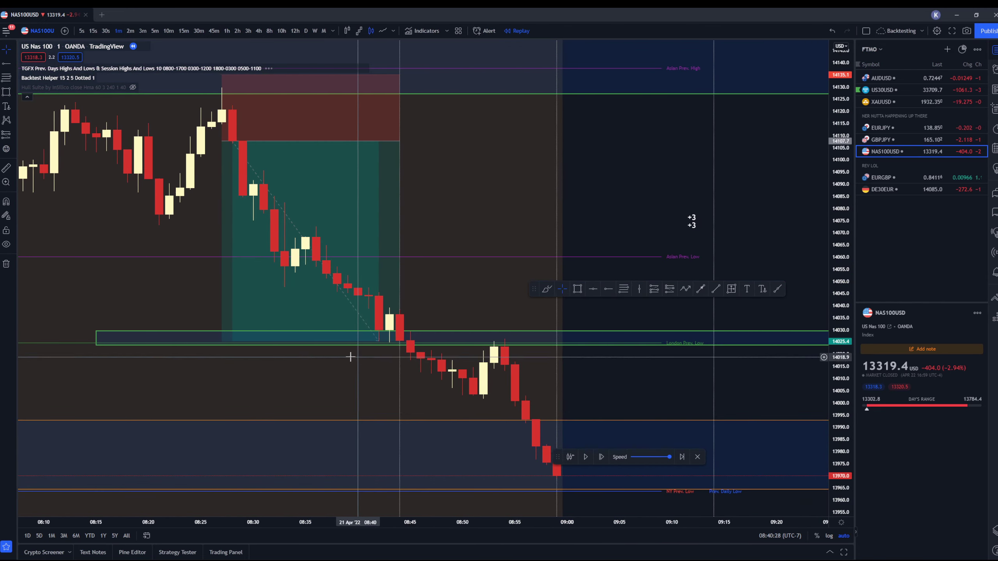
left_click(601, 457)
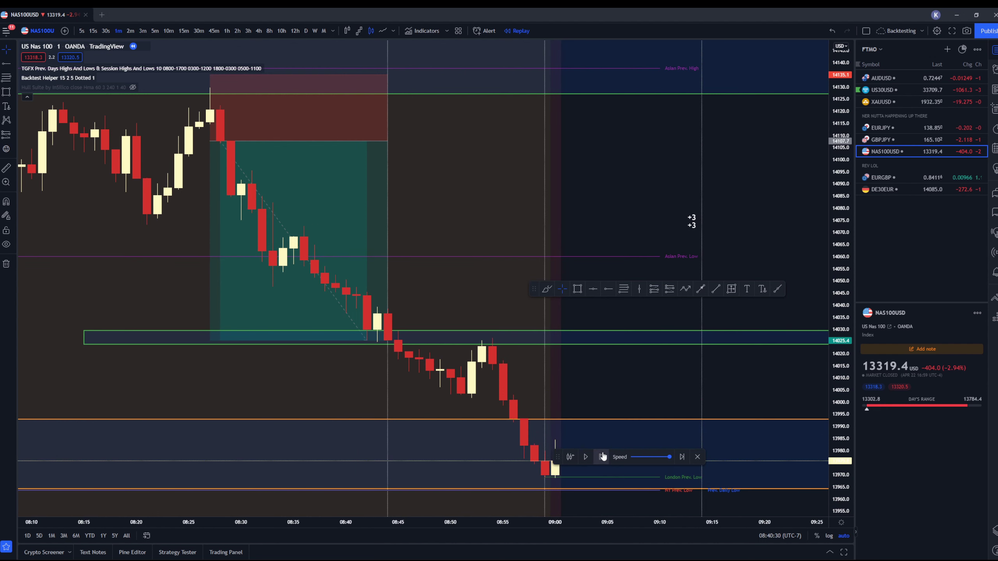
left_click(603, 457)
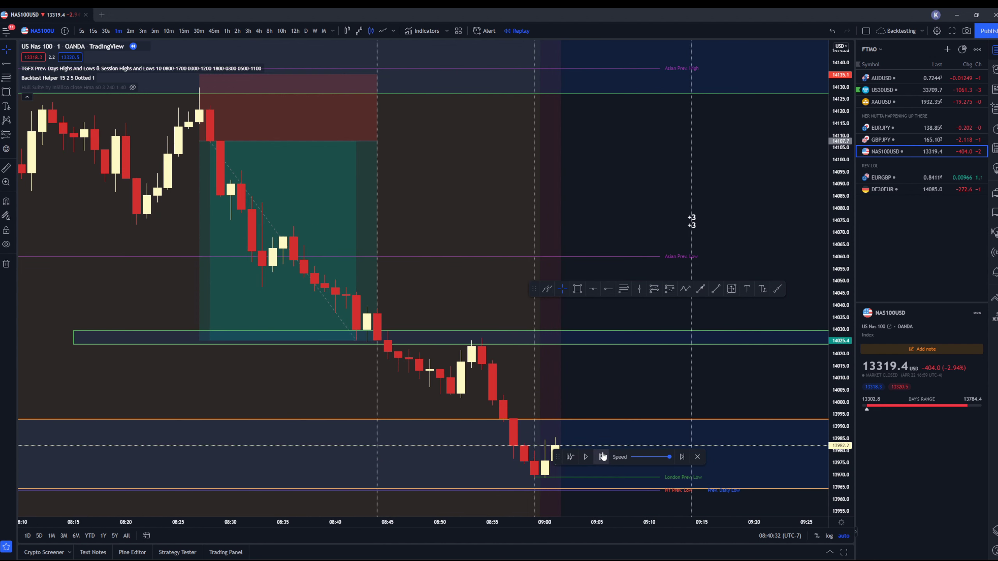
left_click(602, 457)
left_click(603, 457)
left_click(603, 457)
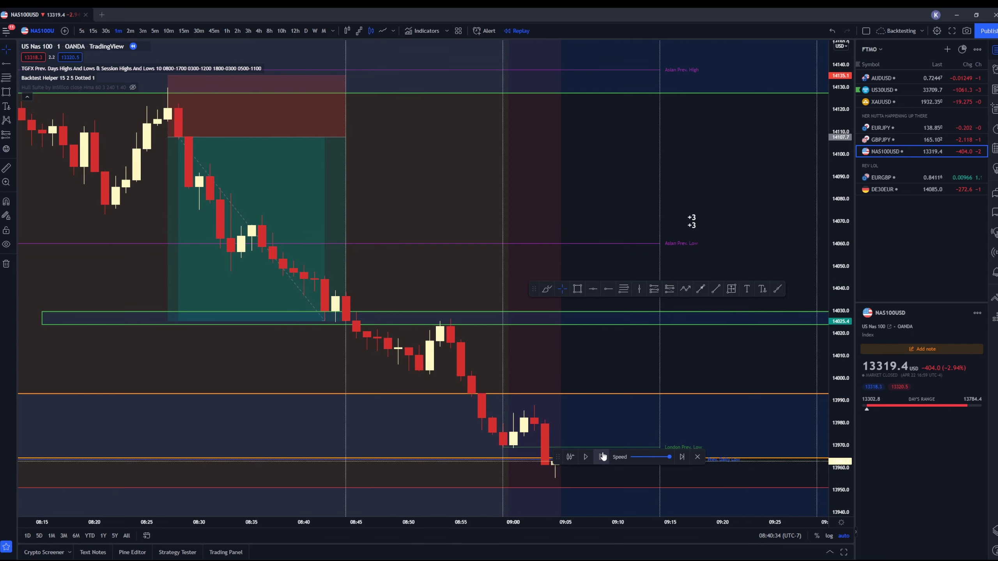
left_click(602, 457)
left_click(602, 457)
left_click(602, 457)
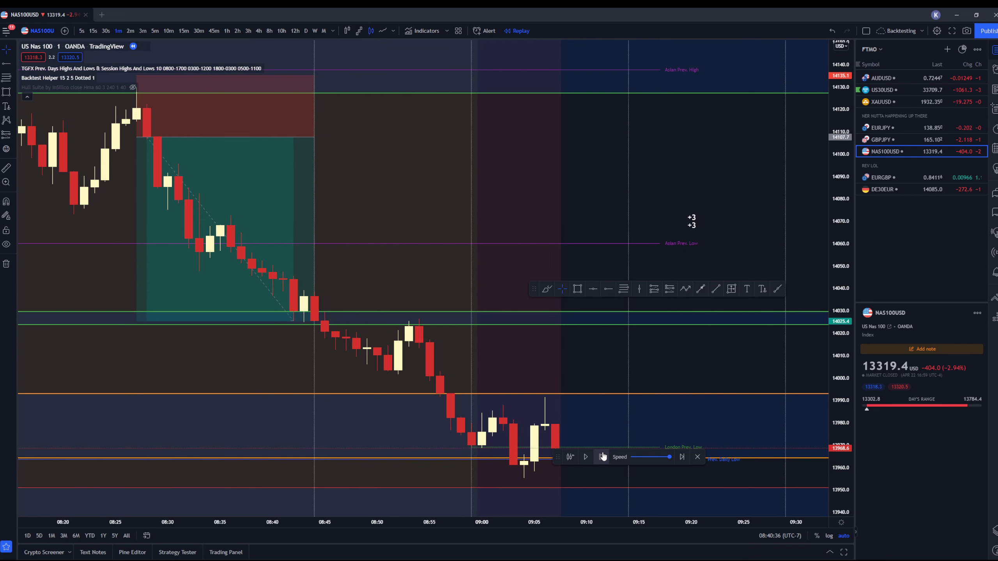
left_click(602, 457)
left_click(602, 457)
left_click(602, 457)
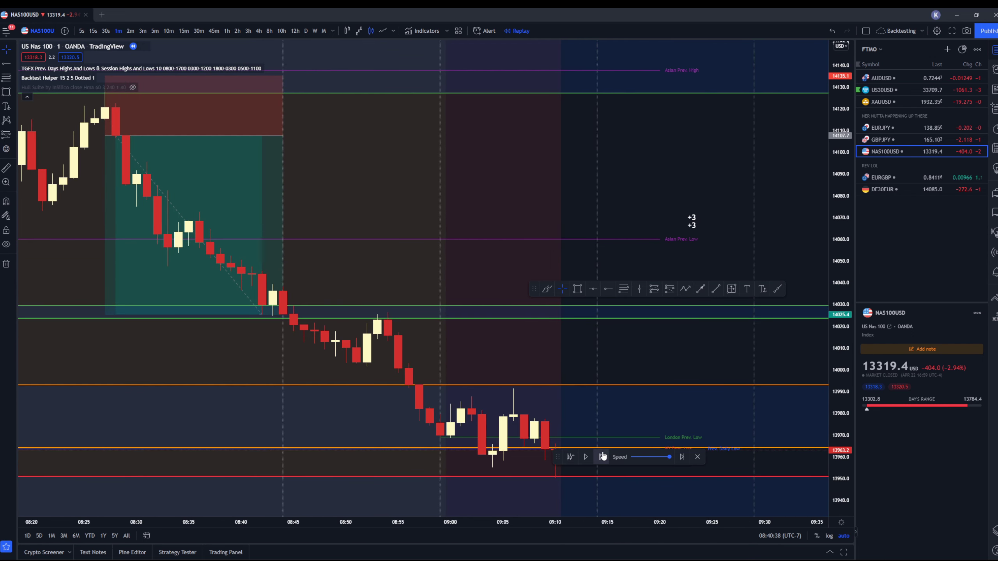
left_click(602, 457)
Step three more bars until price reaches the NY previous low near 13964 around 09:12.
left_click_drag(508, 357, 348, 339)
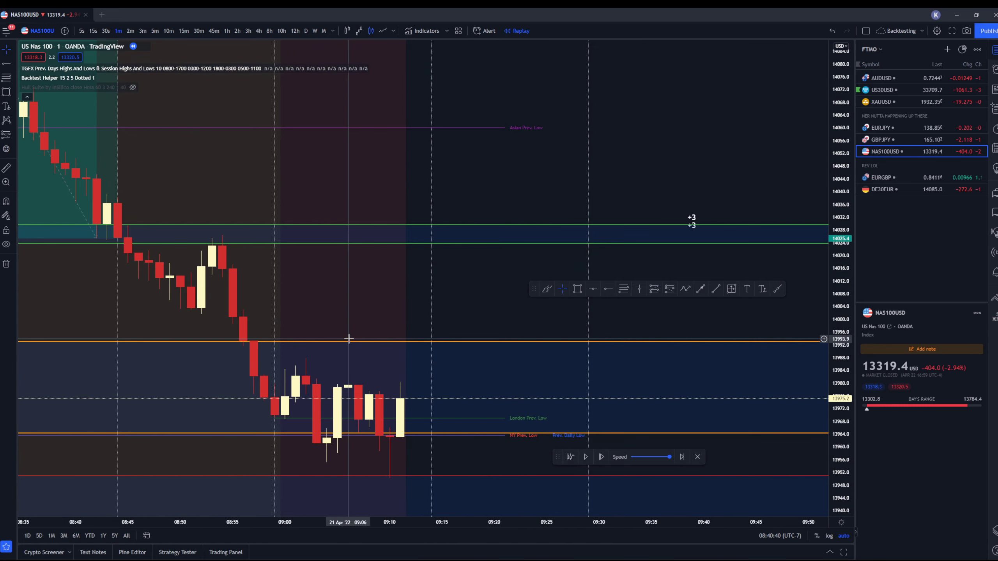
scroll(349, 339, "down", 3)
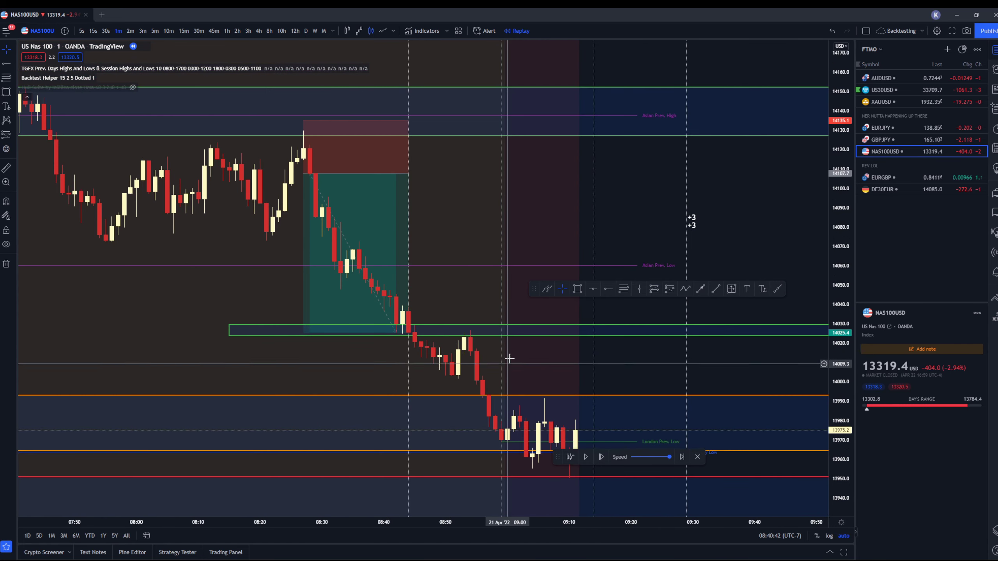
left_click_drag(542, 379, 404, 368)
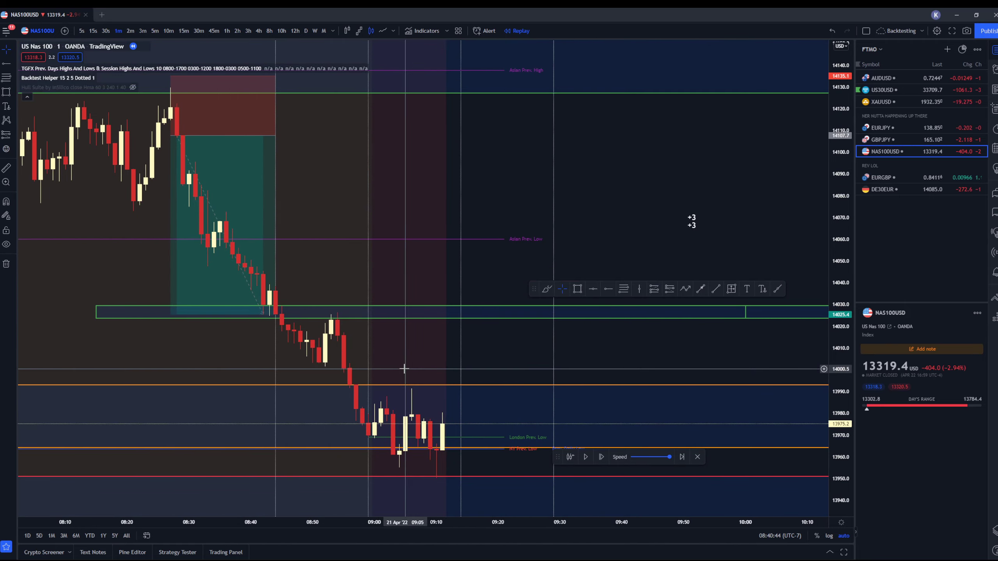
left_click(449, 389)
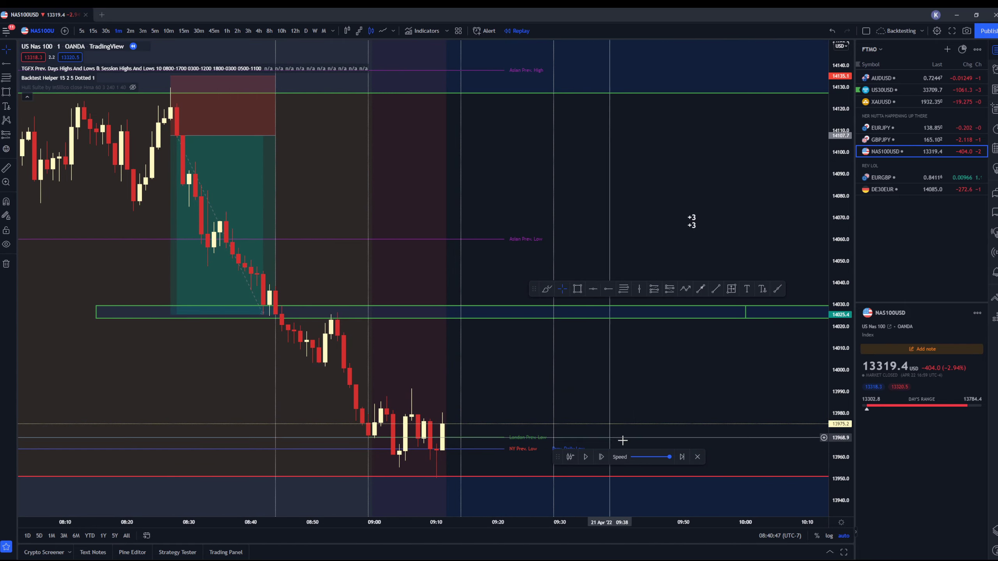
left_click(602, 457)
left_click(601, 457)
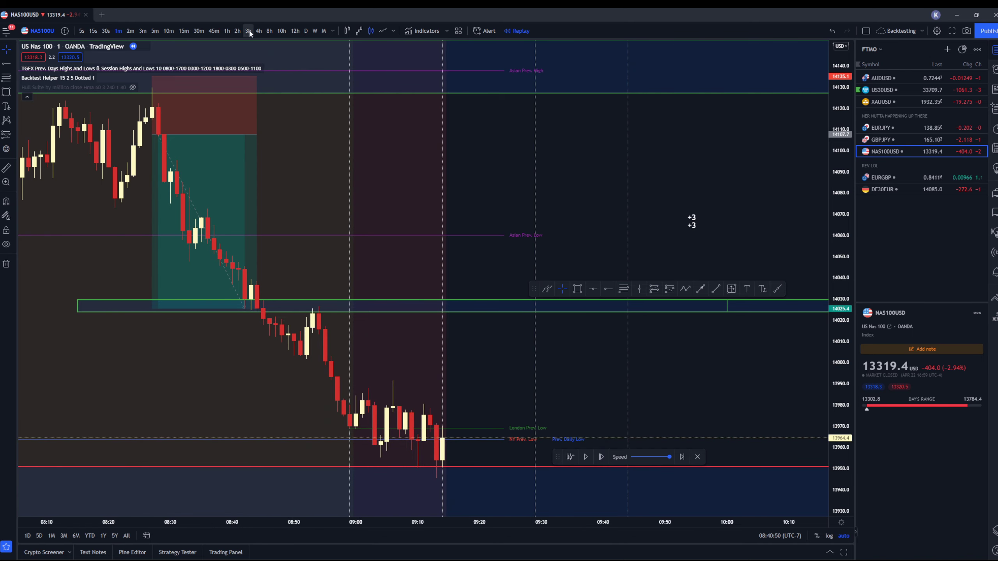
Draw a zone box from about 13968 to 13992 on 15-minute candles, then return to 1m.
left_click(184, 31)
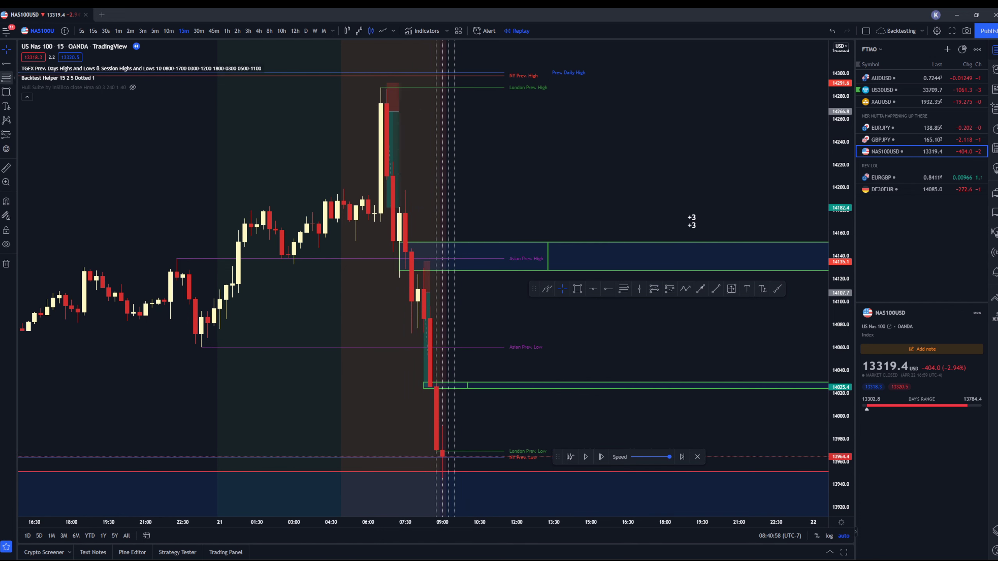
left_click(4, 94)
left_click_drag(418, 451, 542, 422)
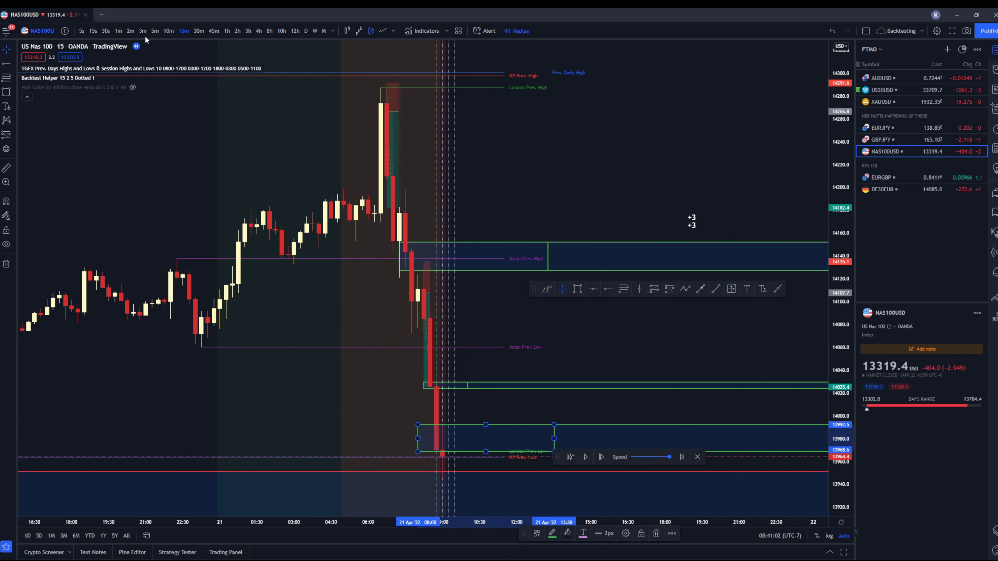
left_click(119, 34)
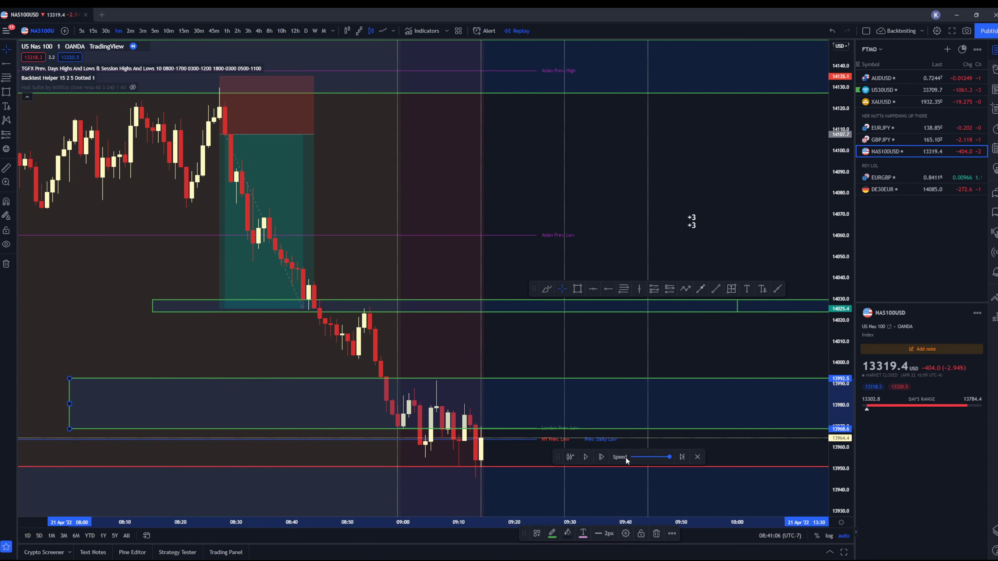
Step the replay forward eighteen bars to about 09:36, price dipping near 13940.
left_click(603, 457)
left_click(603, 457)
left_click(603, 457)
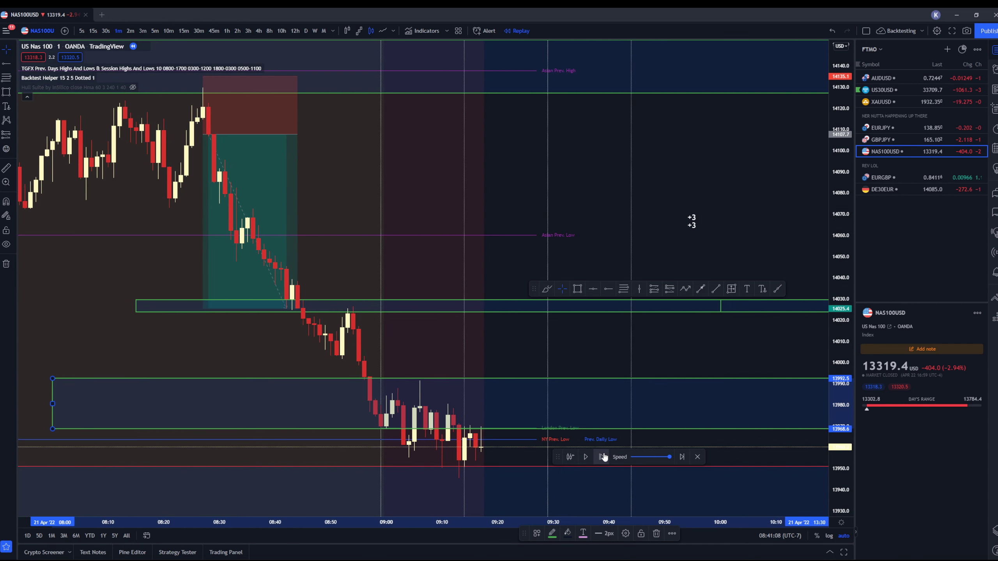
left_click(603, 457)
left_click(603, 457)
left_click(603, 456)
left_click(603, 457)
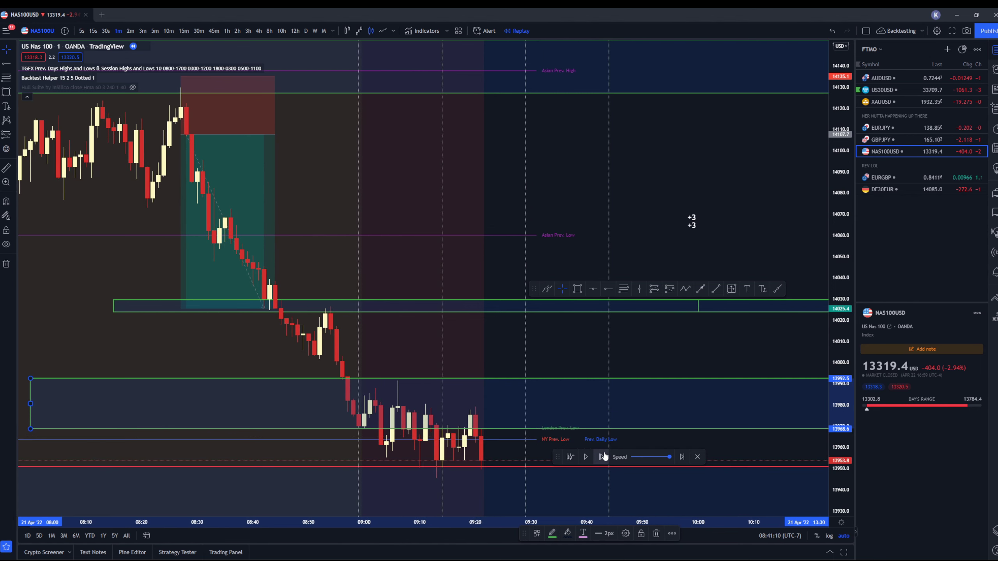
left_click(603, 456)
left_click(604, 457)
left_click(604, 456)
left_click(604, 457)
left_click(604, 457)
left_click(604, 457)
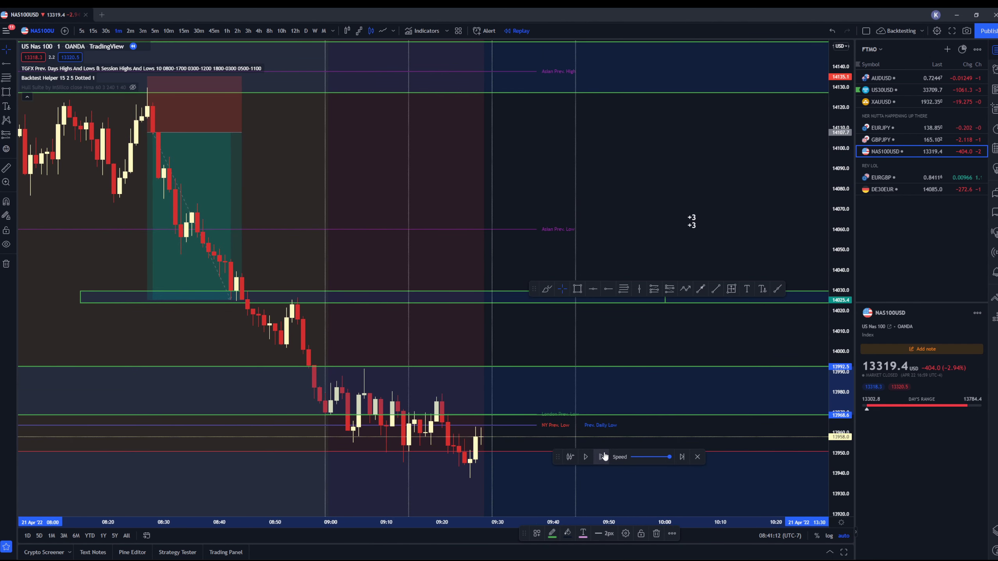
left_click(604, 456)
left_click(604, 456)
left_click(604, 456)
left_click(604, 457)
left_click(604, 456)
left_click(604, 457)
left_click(604, 456)
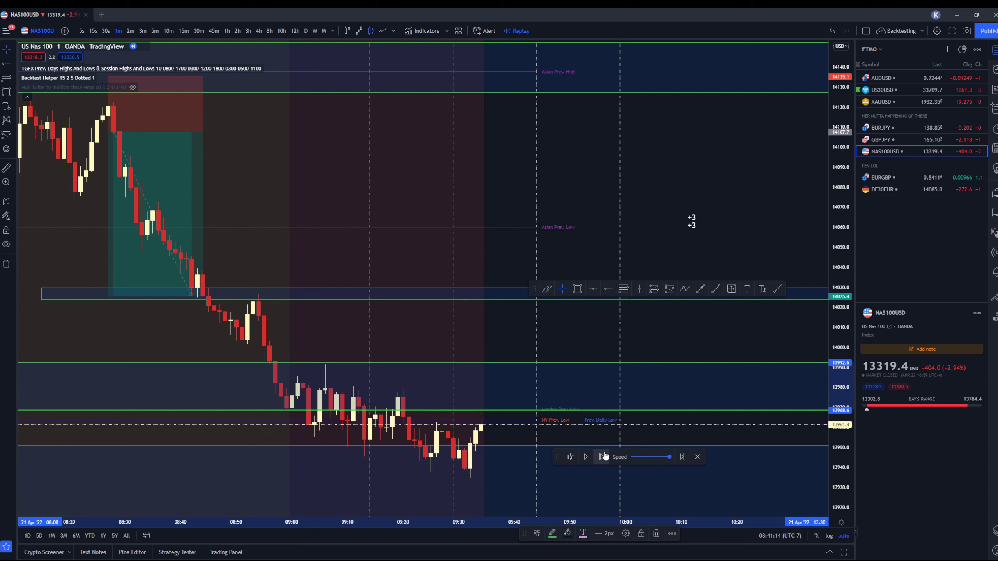
left_click(604, 456)
left_click(604, 457)
left_click(604, 456)
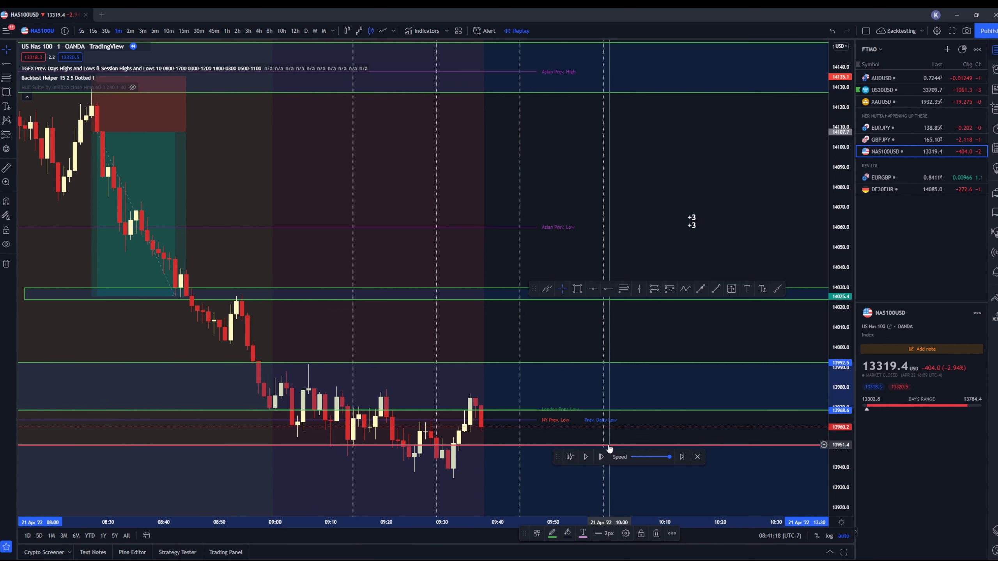
scroll(457, 395, "down", 5)
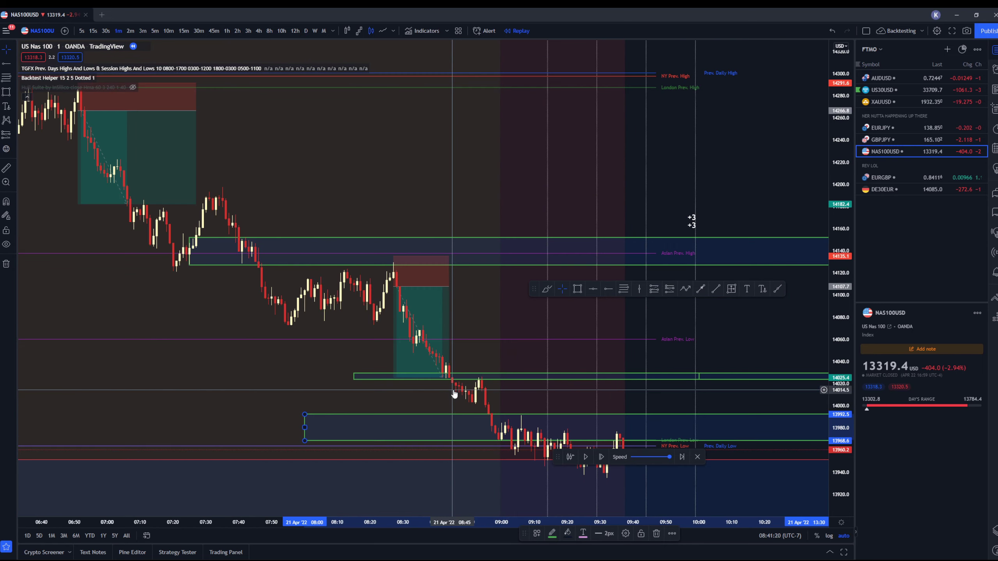
scroll(419, 482, "up", 5)
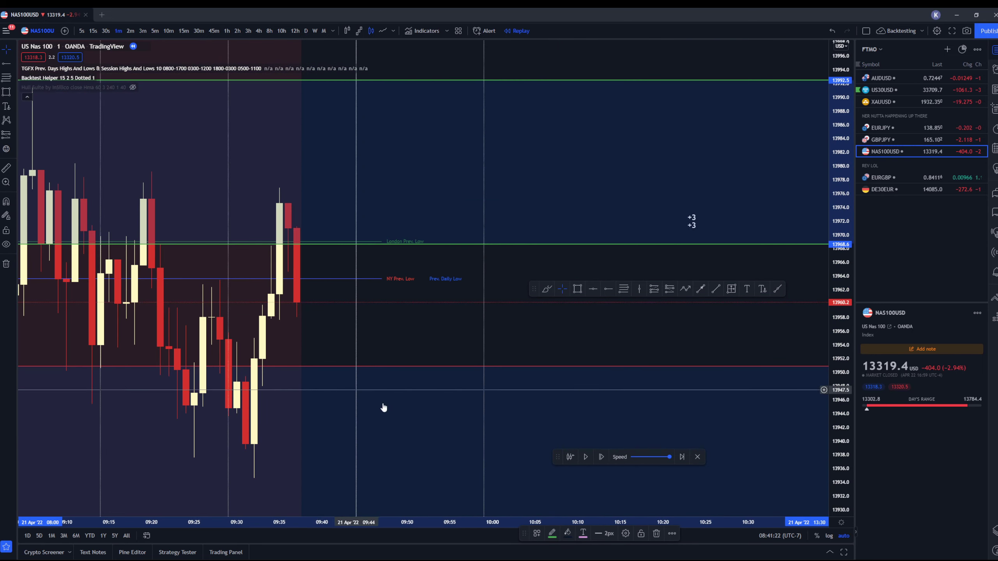
scroll(310, 374, "down", 3)
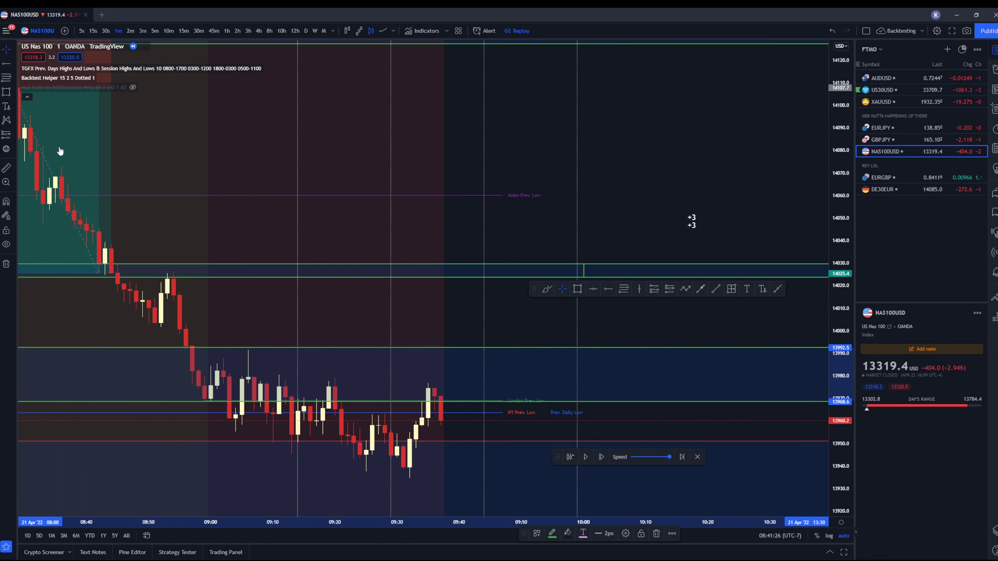
Mark the recent swing highs with four yellow freehand brush arrows.
left_click(546, 289)
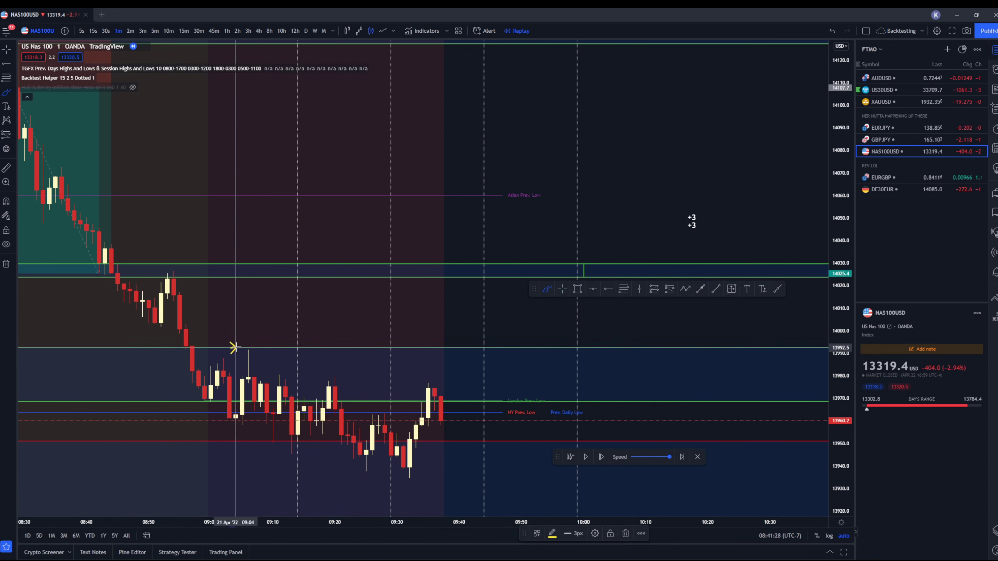
left_click_drag(232, 347, 265, 342)
left_click_drag(312, 373, 346, 374)
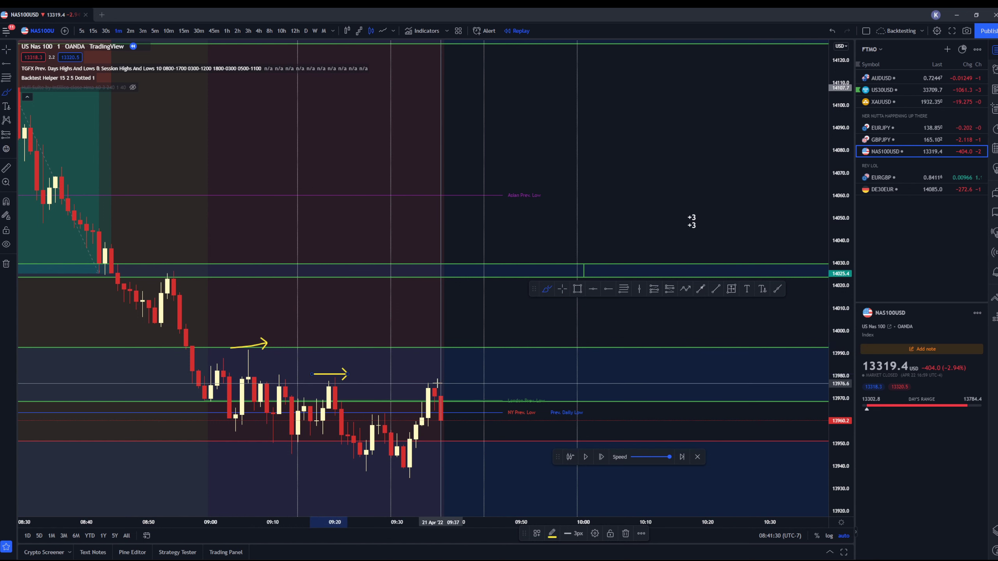
left_click_drag(450, 381, 448, 388)
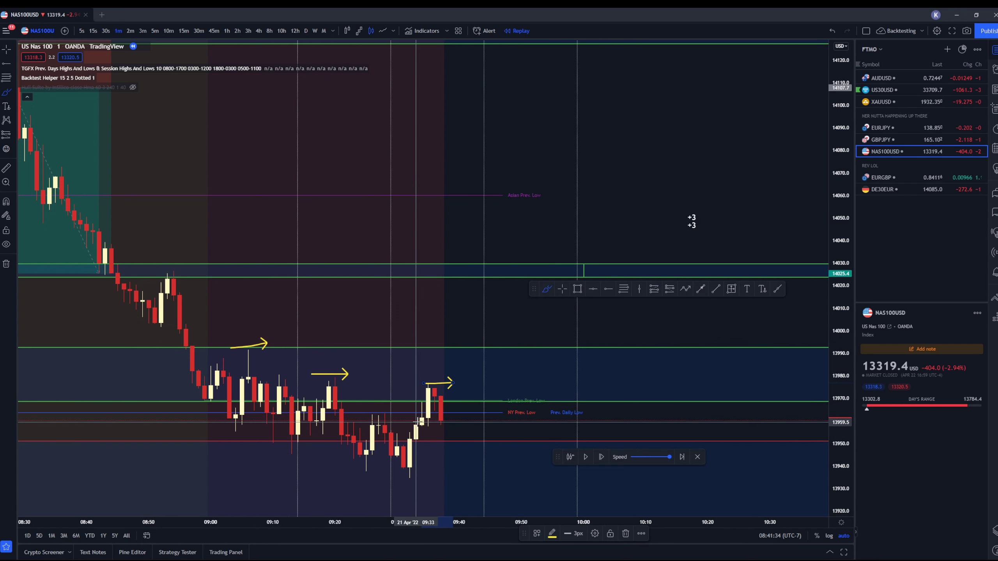
left_click_drag(441, 421, 458, 421)
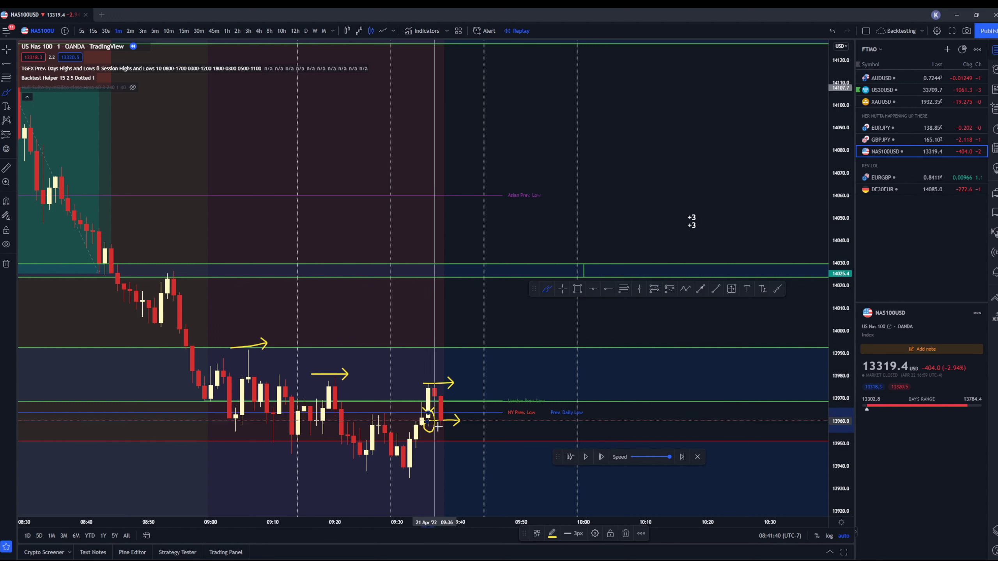
Advance the replay nine bars to about 09:46, with price back near 13978.
left_click(602, 457)
left_click(601, 457)
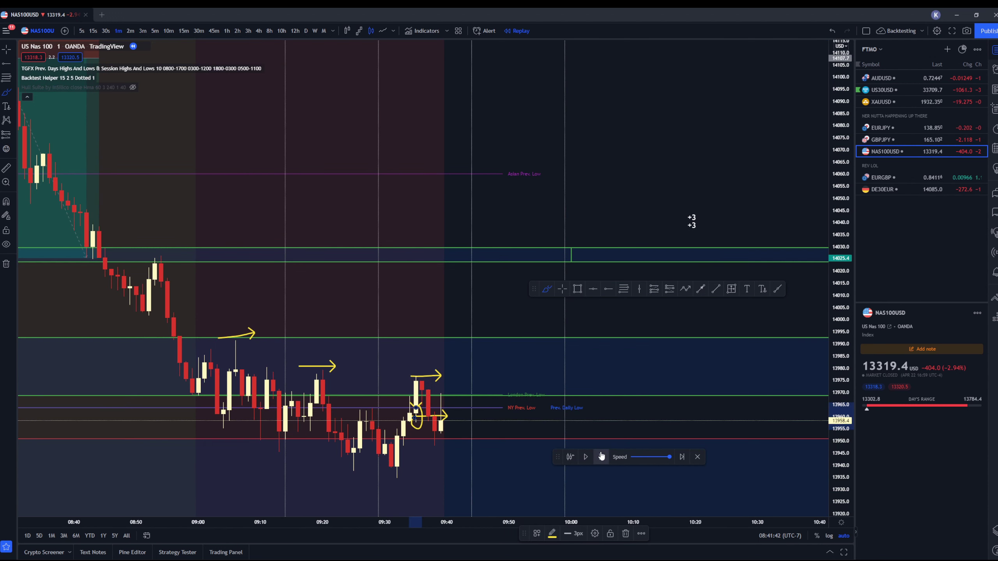
left_click(601, 457)
left_click(601, 457)
left_click(601, 457)
left_click(601, 457)
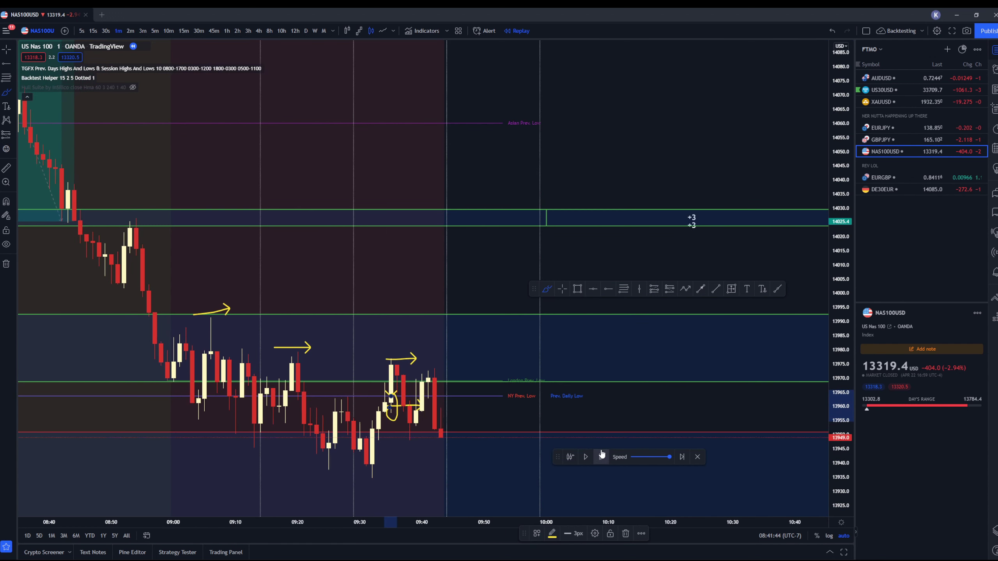
left_click(601, 456)
left_click(601, 457)
left_click(602, 457)
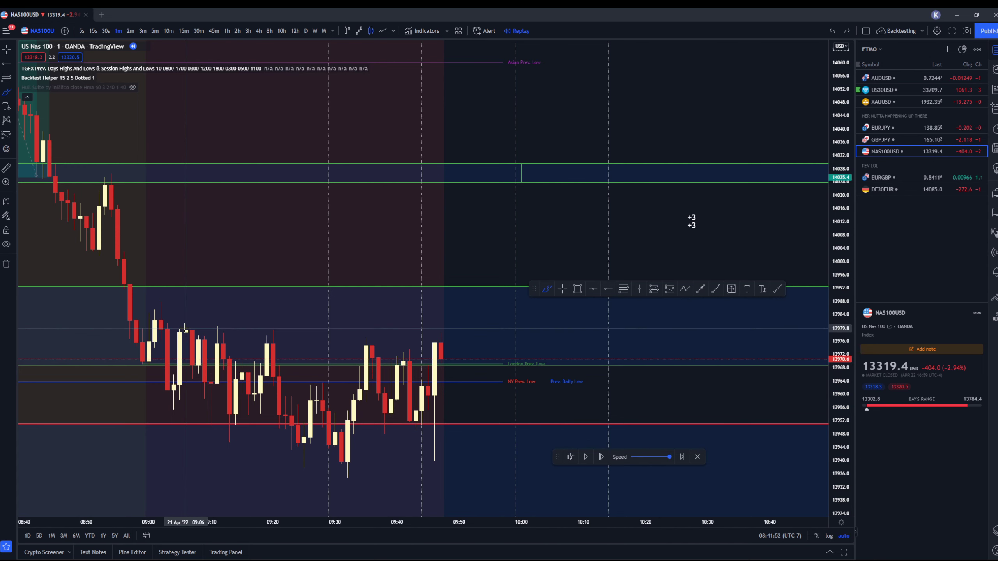
scroll(94, 292, "down", 3)
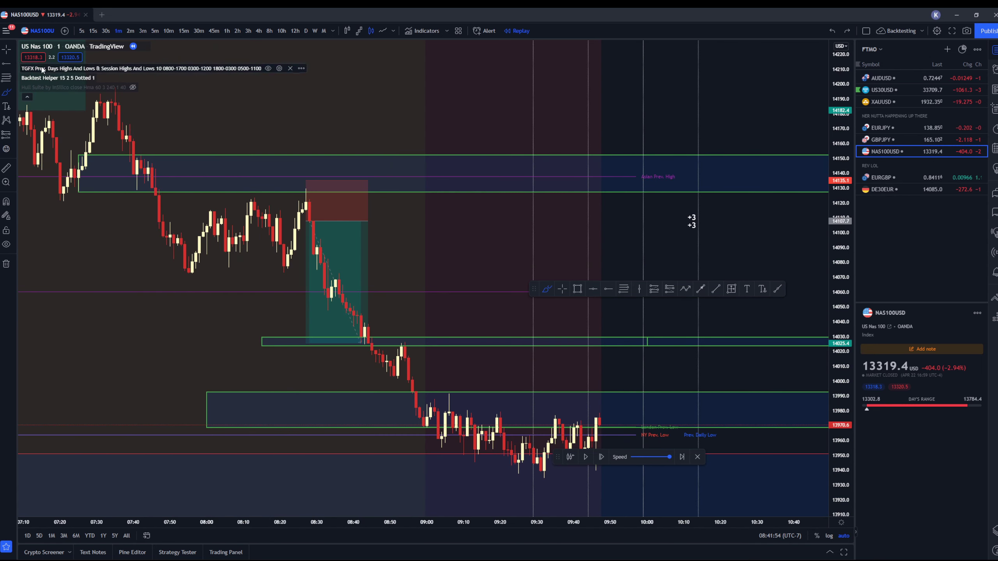
Trim the lower green zone box to start at 09:02 with its bottom edge at 13979.8.
left_click(205, 415)
left_click_drag(205, 427, 436, 411)
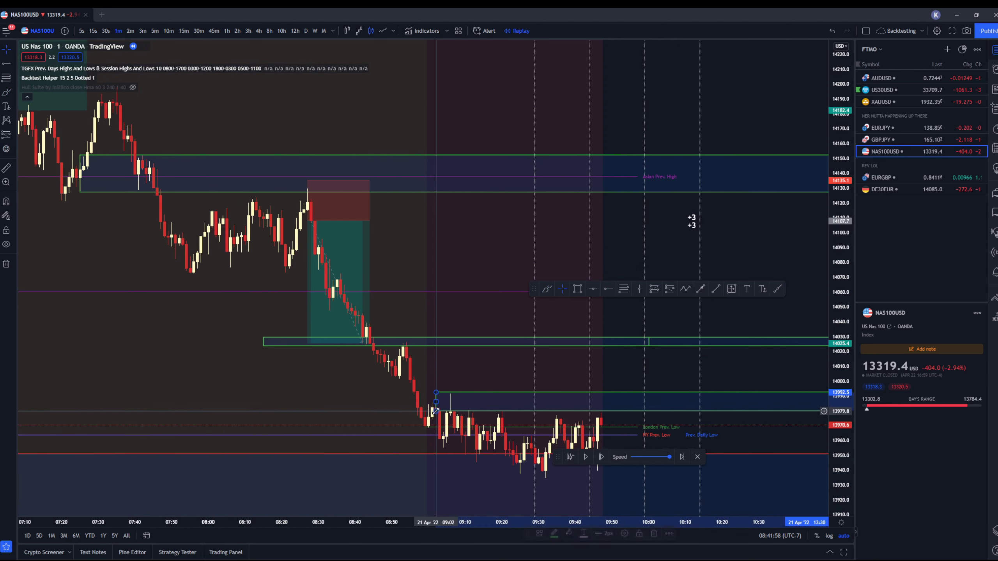
scroll(349, 444, "up", 1)
left_click_drag(349, 444, 425, 431)
scroll(425, 432, "up", 2)
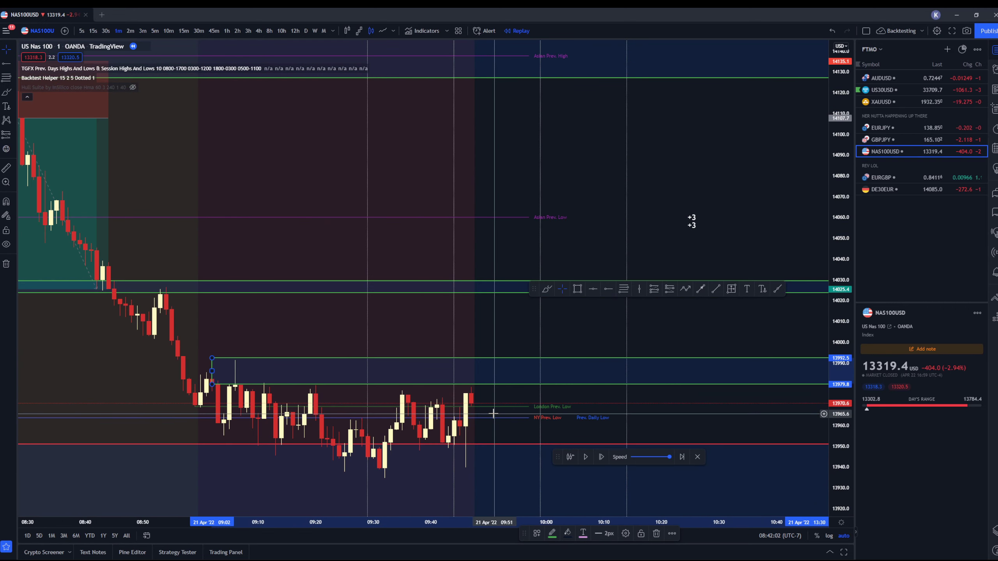
Step the replay forward eight bars to about 09:57 as price drops to roughly 13918.
left_click(601, 457)
left_click(601, 457)
left_click(602, 457)
left_click(602, 457)
left_click(602, 457)
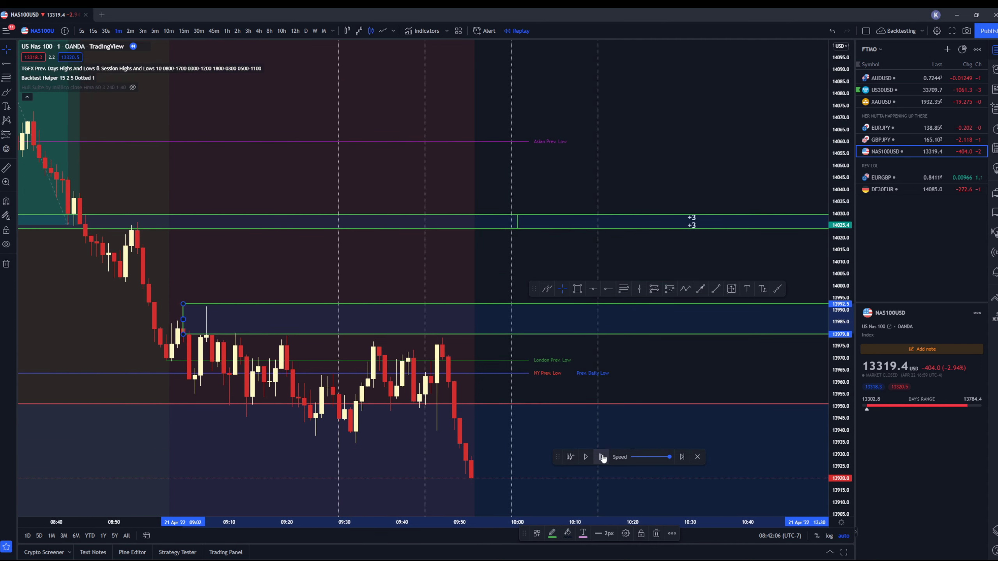
left_click(602, 457)
left_click(602, 457)
left_click(602, 457)
left_click(603, 457)
left_click(602, 457)
left_click(603, 456)
left_click(603, 456)
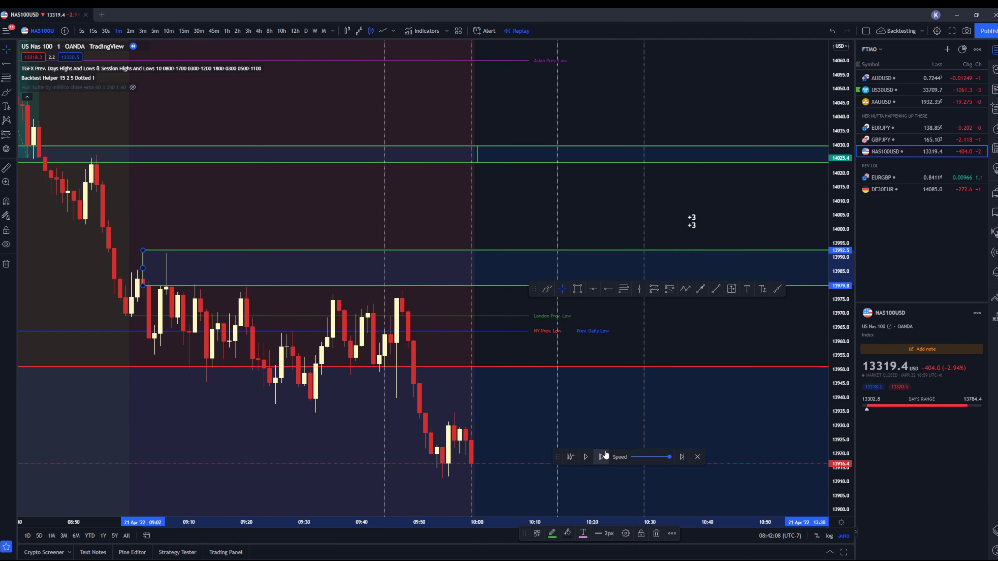
left_click(603, 456)
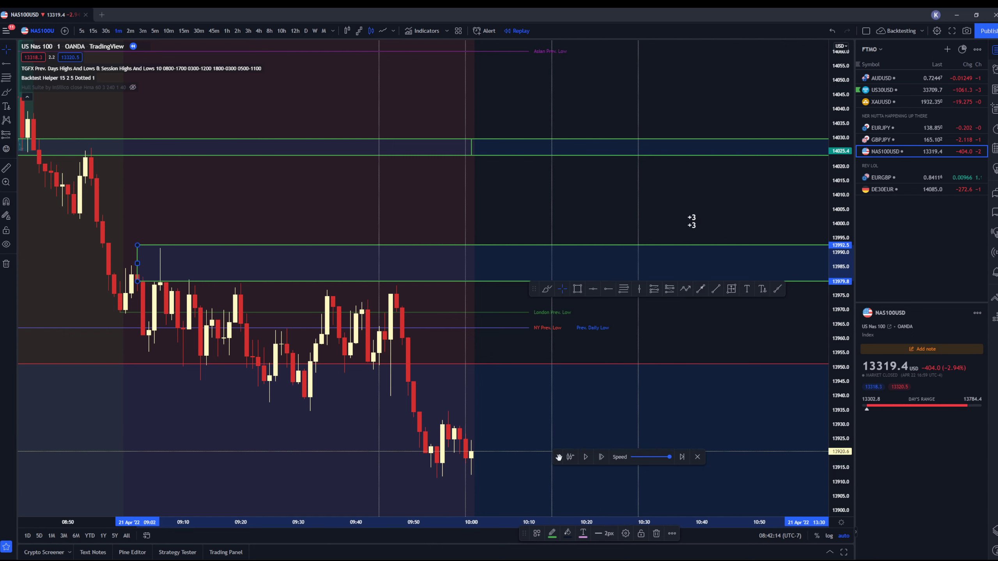
scroll(494, 465, "left", 10)
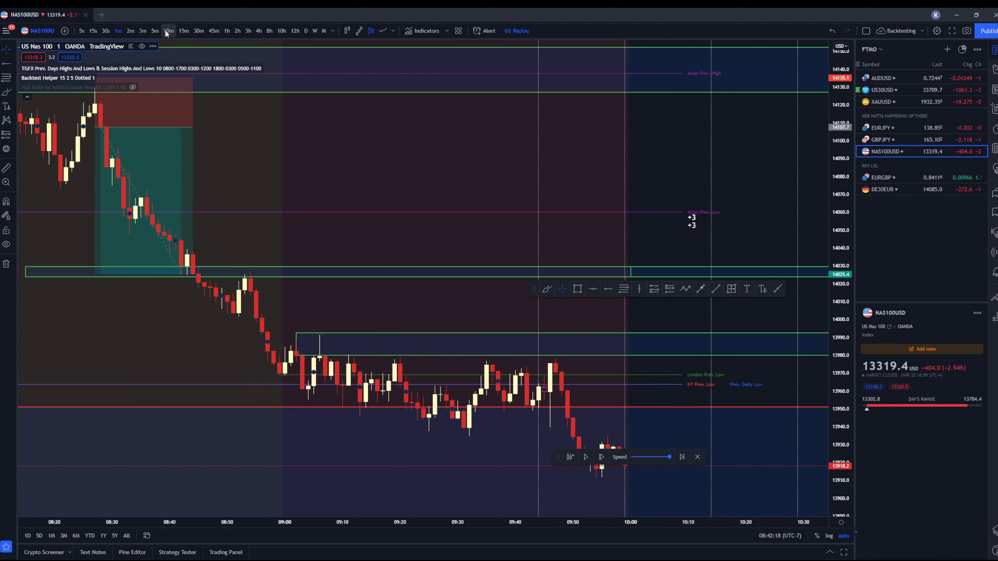
On 15-minute candles, move the green zone box to span 13936–13978, then return to 1-minute.
left_click(183, 31)
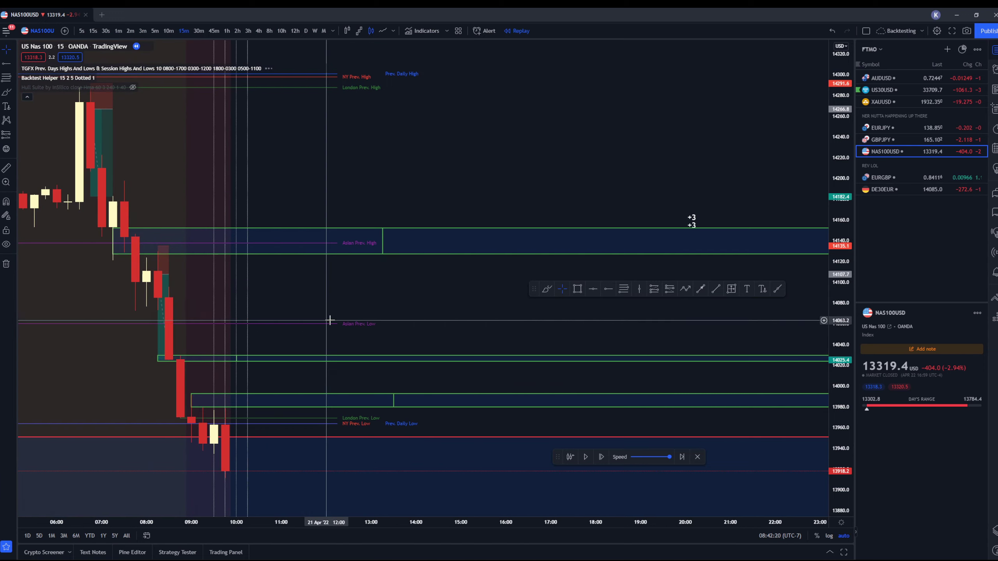
scroll(338, 319, "down", 5)
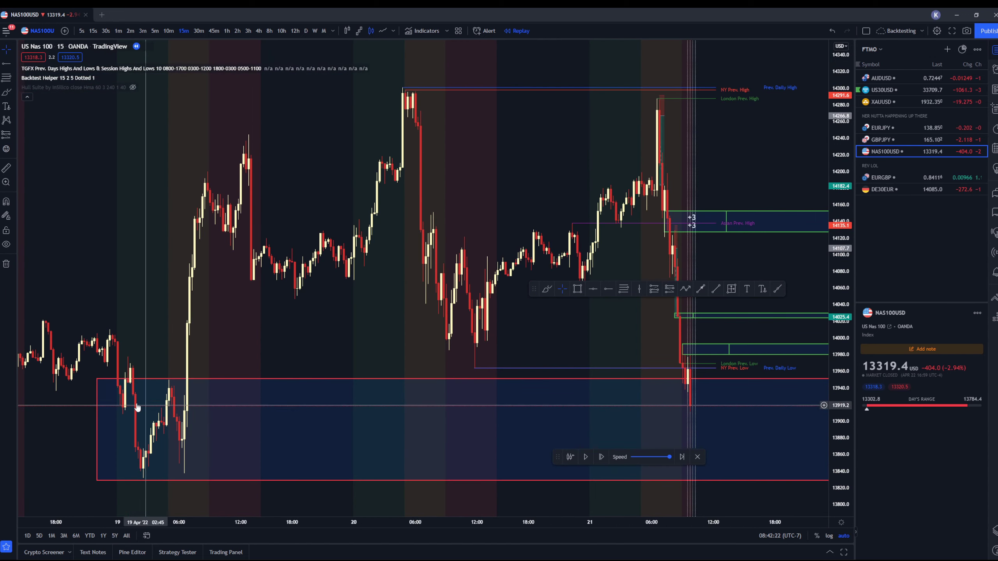
left_click_drag(97, 380, 174, 418)
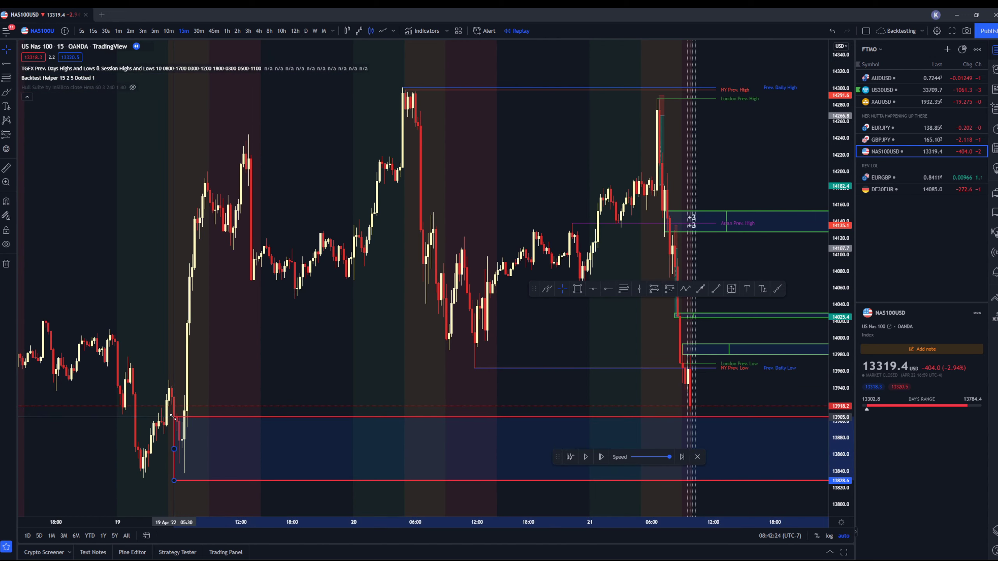
left_click(225, 408)
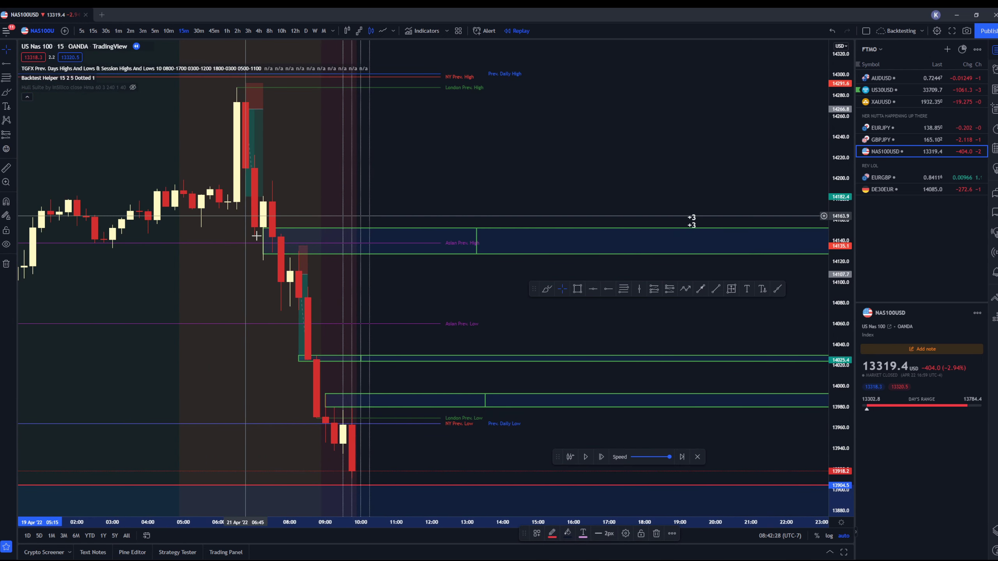
mouse_move(338, 410)
left_mouse_down()
mouse_move(341, 457)
mouse_move(337, 410)
left_mouse_up()
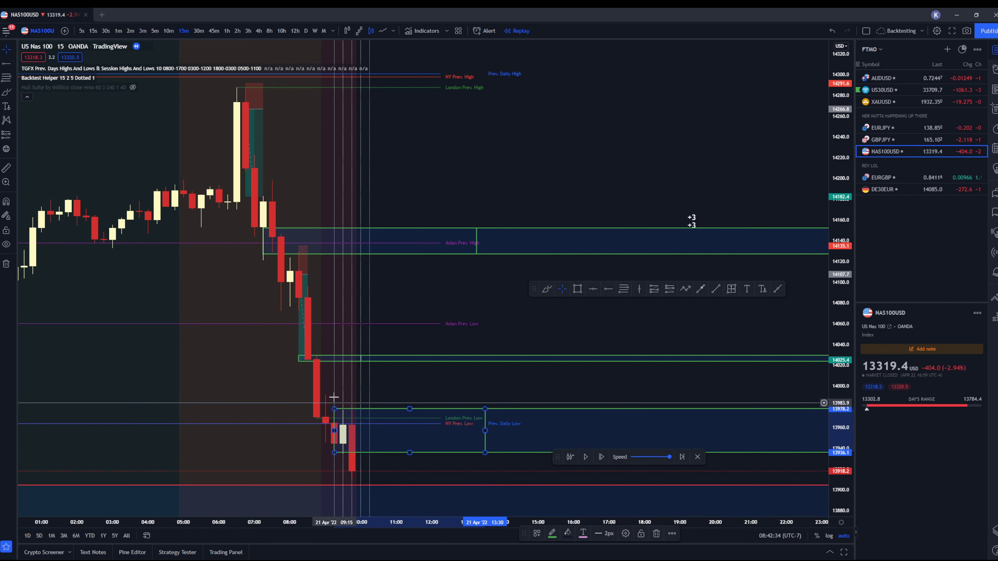
key("1")
key("Return")
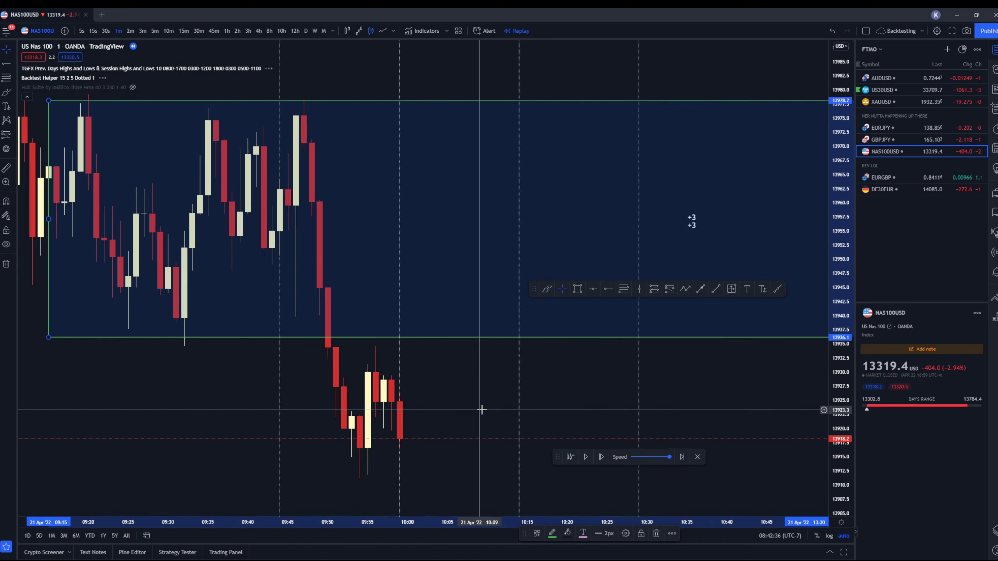
Step the replay forward seven bars to about 10:14, then view 15-minute candles.
scroll(479, 407, "down", 3)
scroll(605, 464, "down", 10)
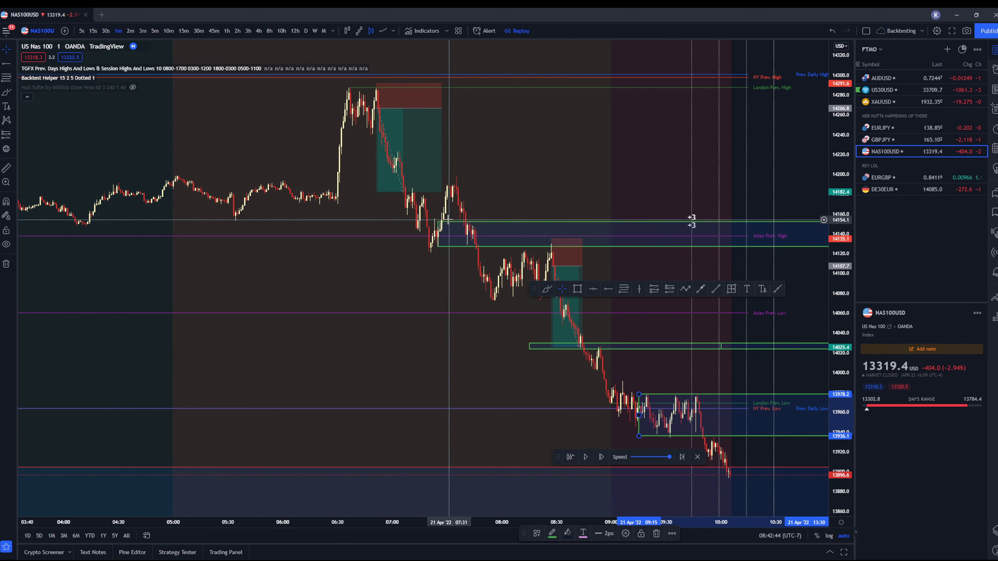
scroll(511, 255, "up", 2)
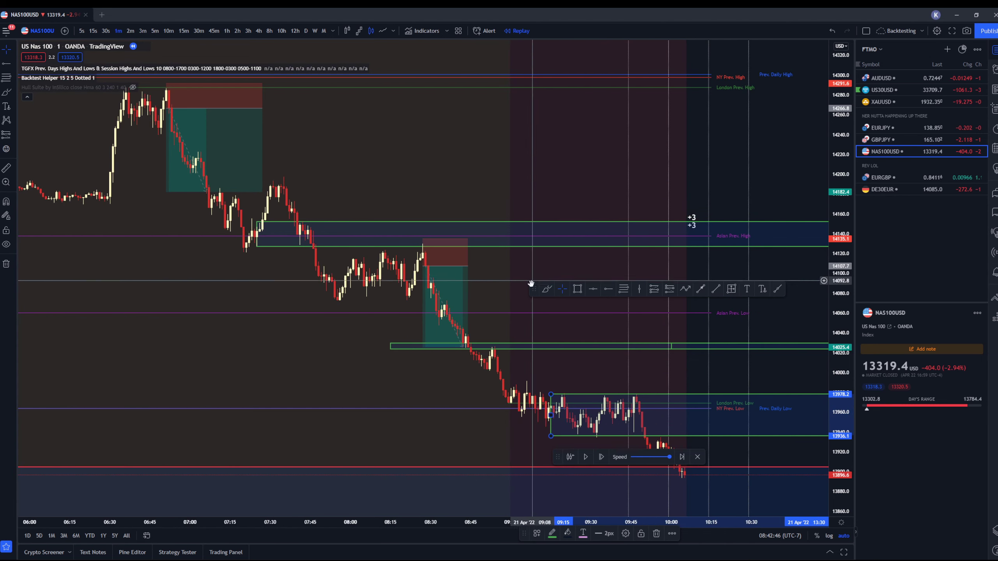
scroll(552, 322, "up", 5)
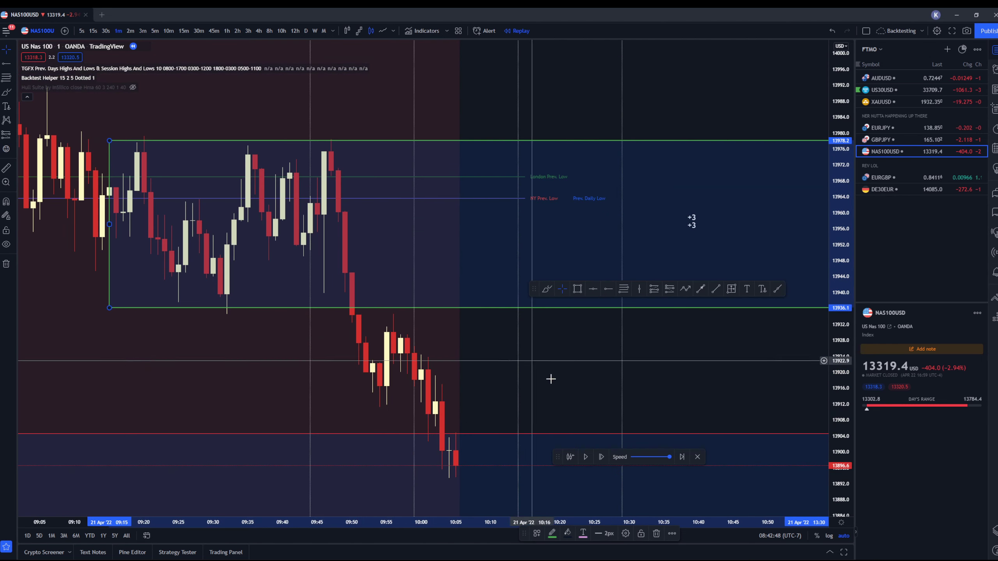
left_click(604, 459)
left_click(605, 456)
left_click(606, 455)
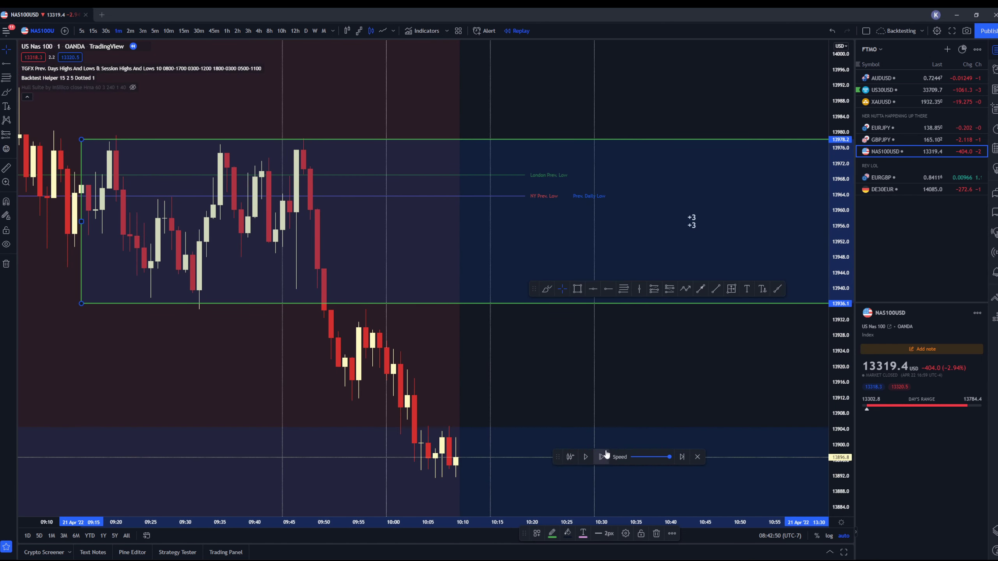
left_click(607, 456)
left_click(607, 457)
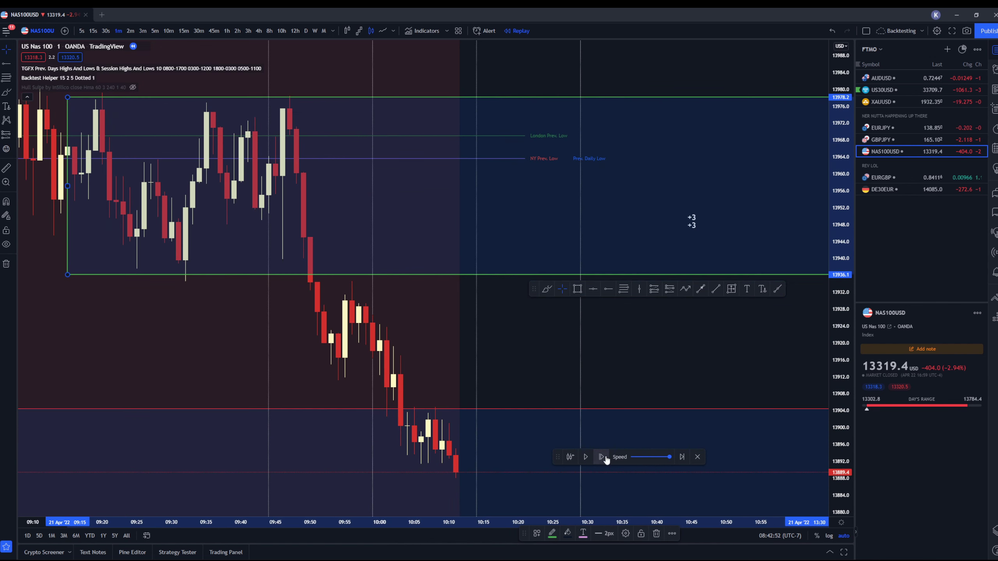
left_click(606, 457)
left_click(606, 457)
left_click(606, 457)
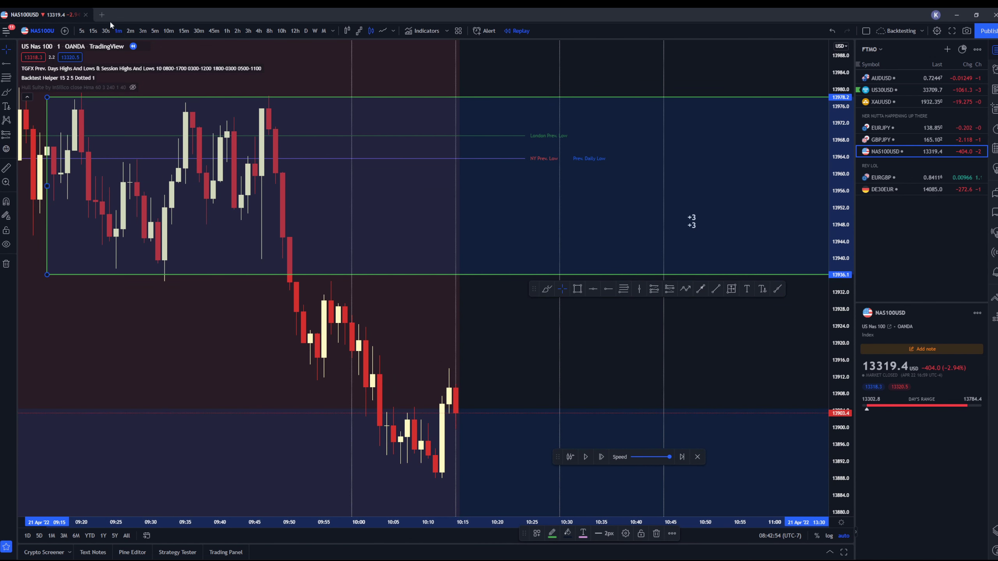
left_click(184, 31)
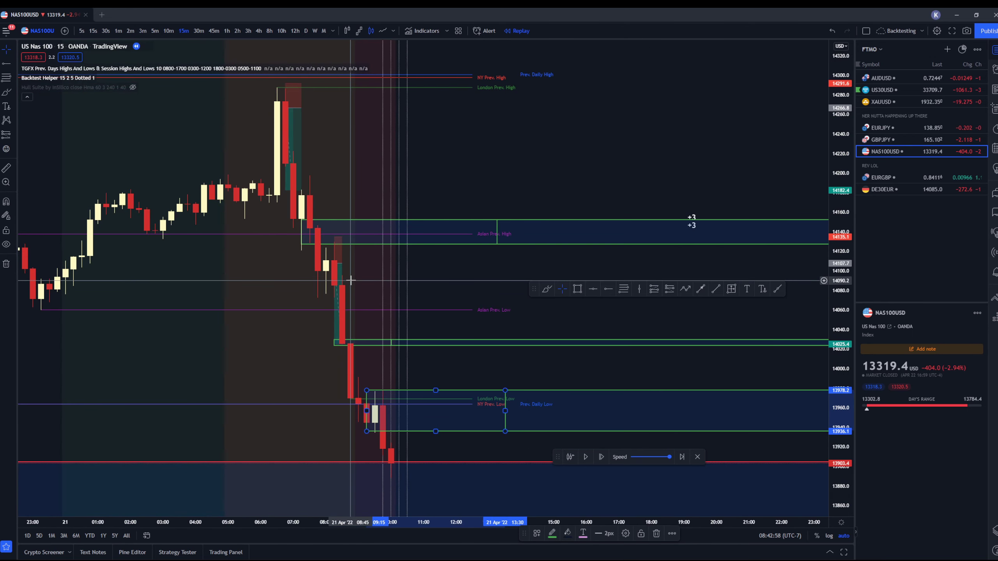
Try lowering the position's target to 13886.9, undo it, and return to 1-minute candles.
left_click(293, 275)
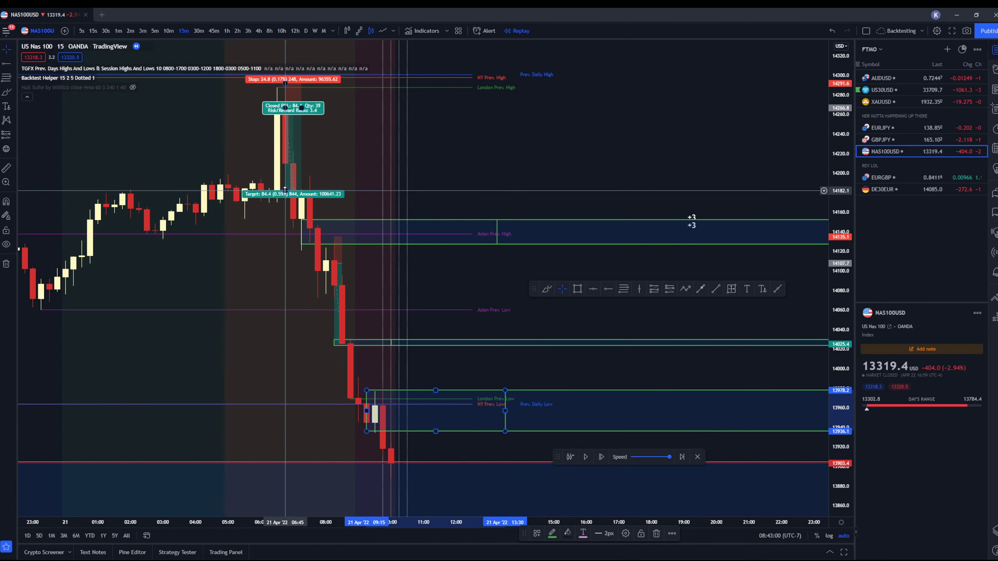
left_click_drag(286, 342, 309, 478)
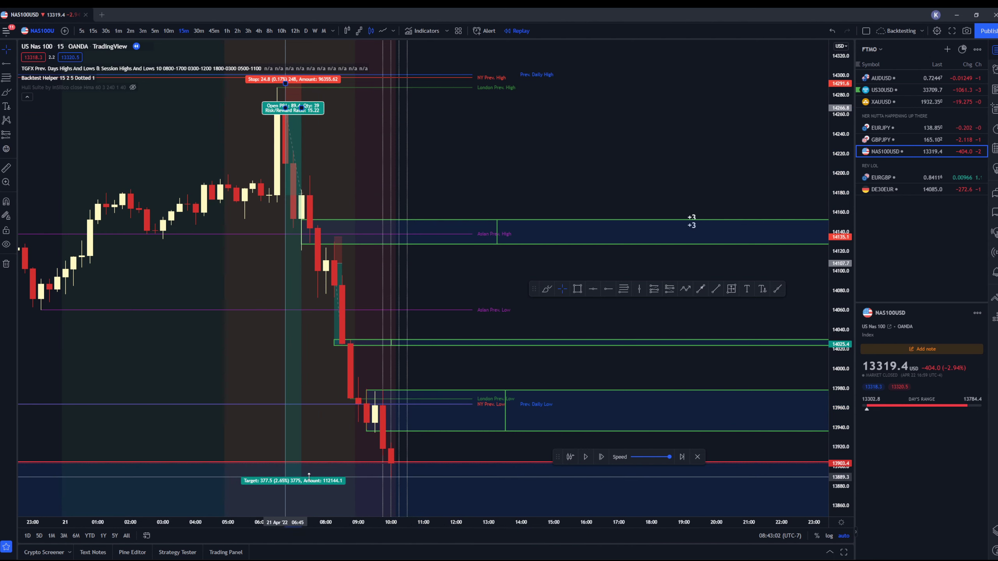
key("ctrl+z")
key("ctrl+z")
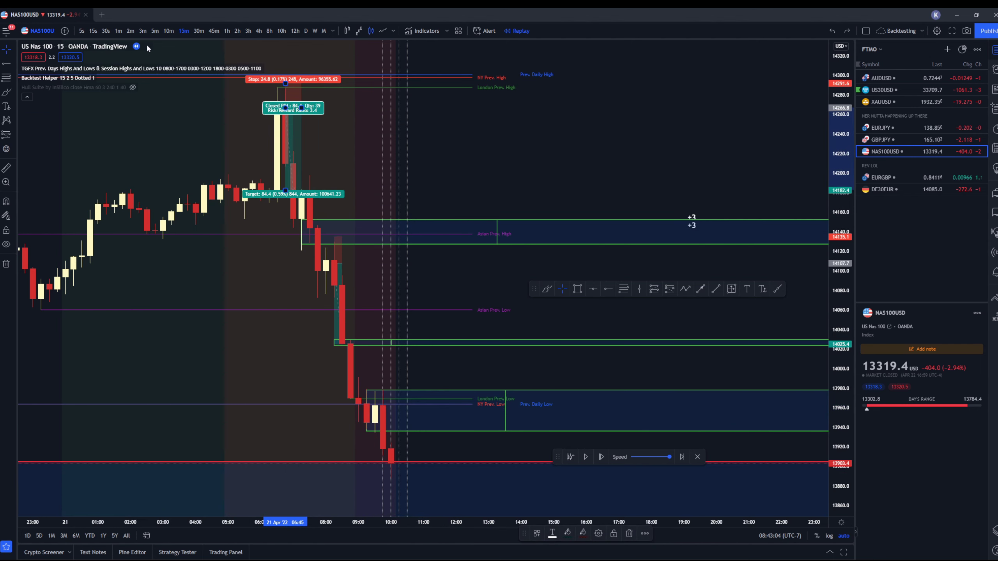
left_click(119, 30)
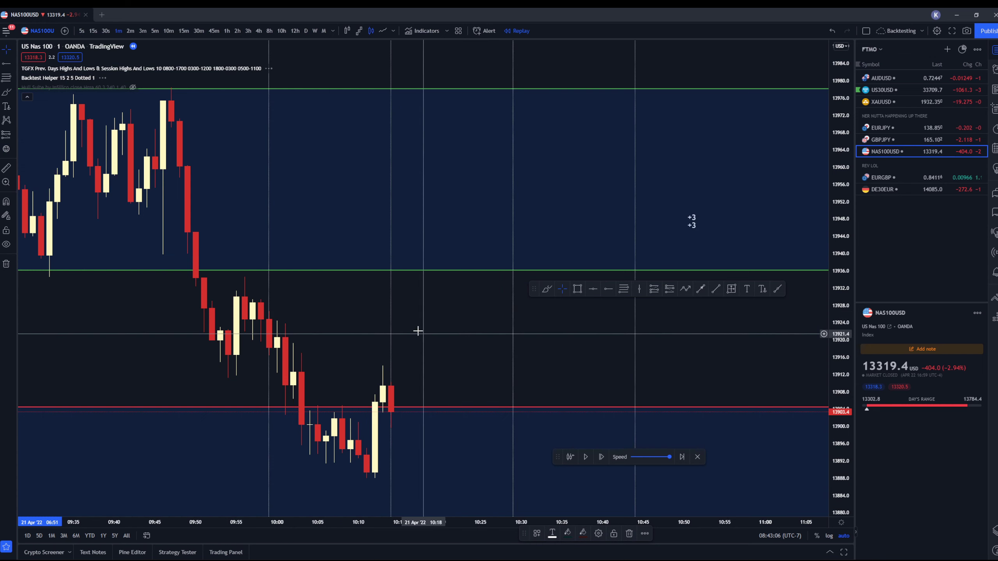
Step the replay seven bars to about 10:21, through the plunge near 13865 and rally to 13930.
left_click(601, 457)
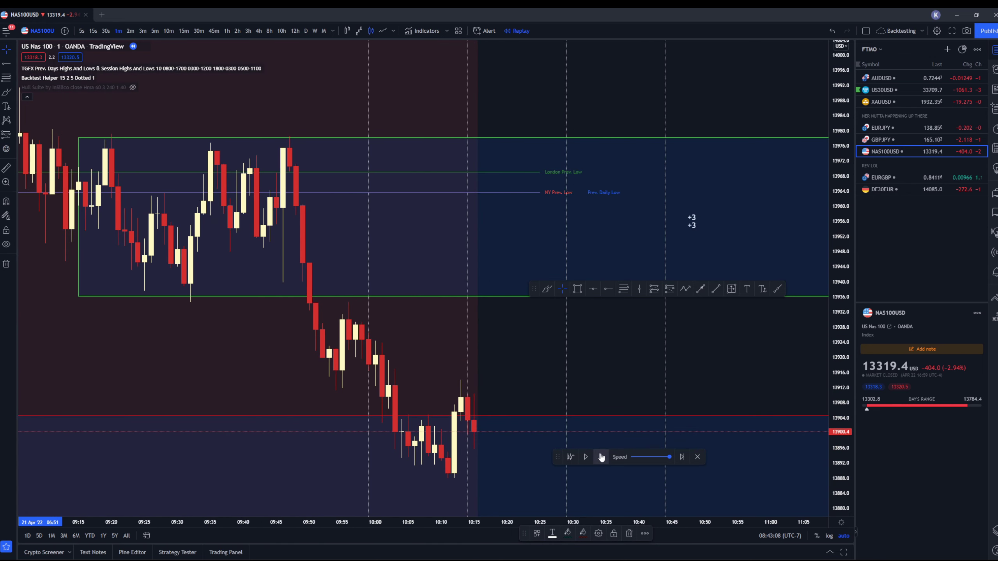
left_click(601, 458)
left_click(601, 458)
left_click(601, 457)
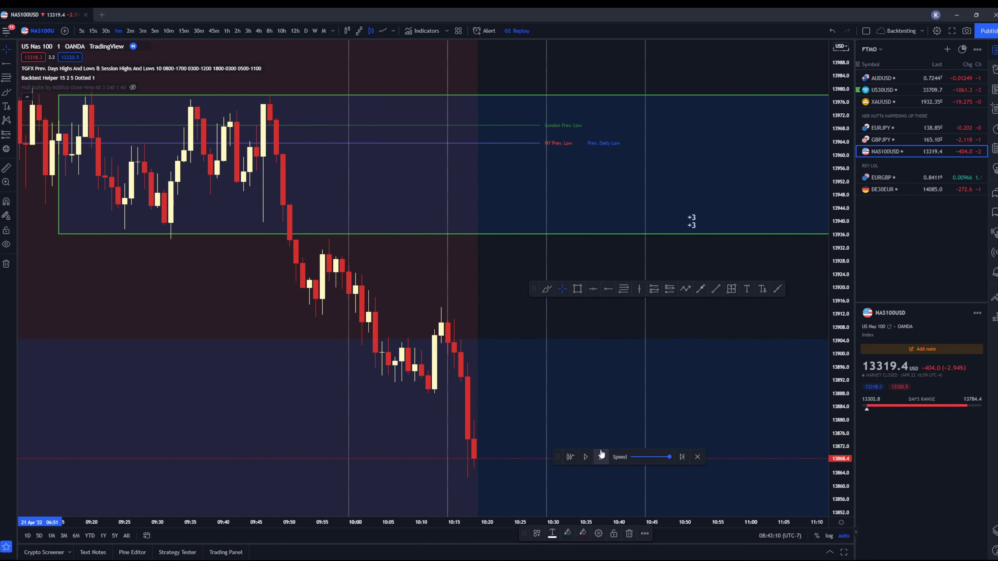
left_click(602, 458)
left_click(602, 458)
left_click(601, 457)
left_click(601, 458)
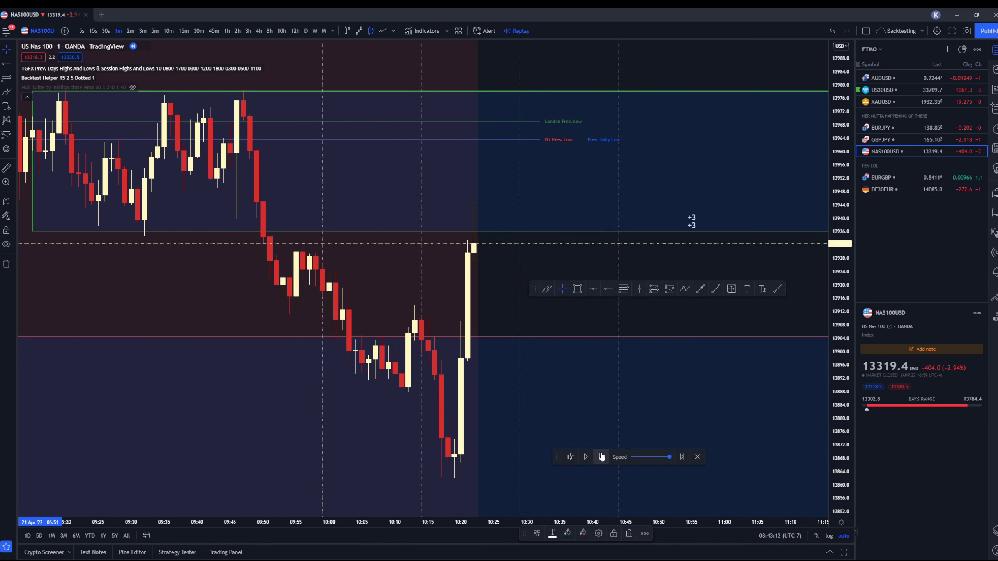
left_click(601, 458)
scroll(468, 307, "down", 5)
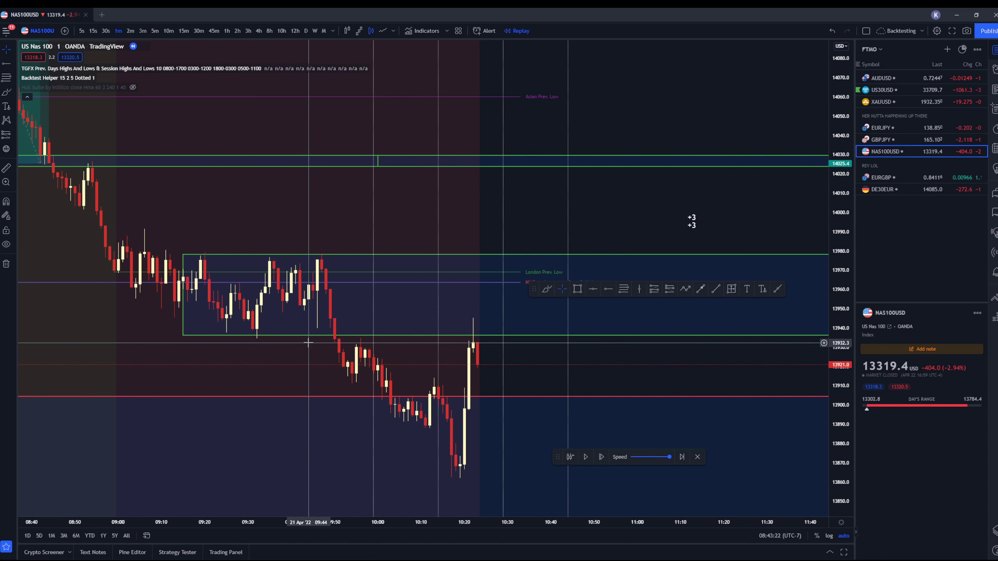
Draw a yellow horizontal ray level at 13914.1.
left_click(594, 290)
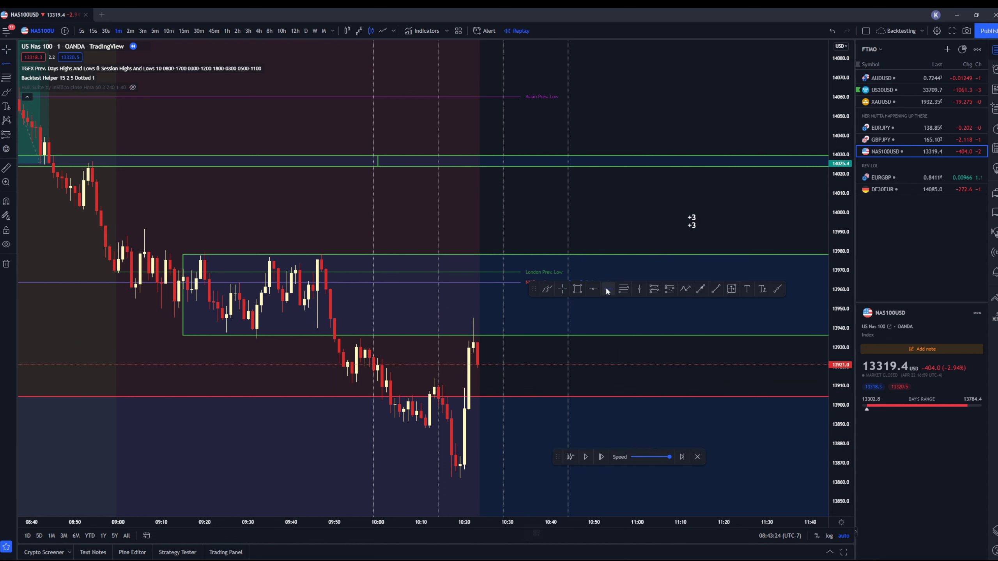
left_click(426, 378)
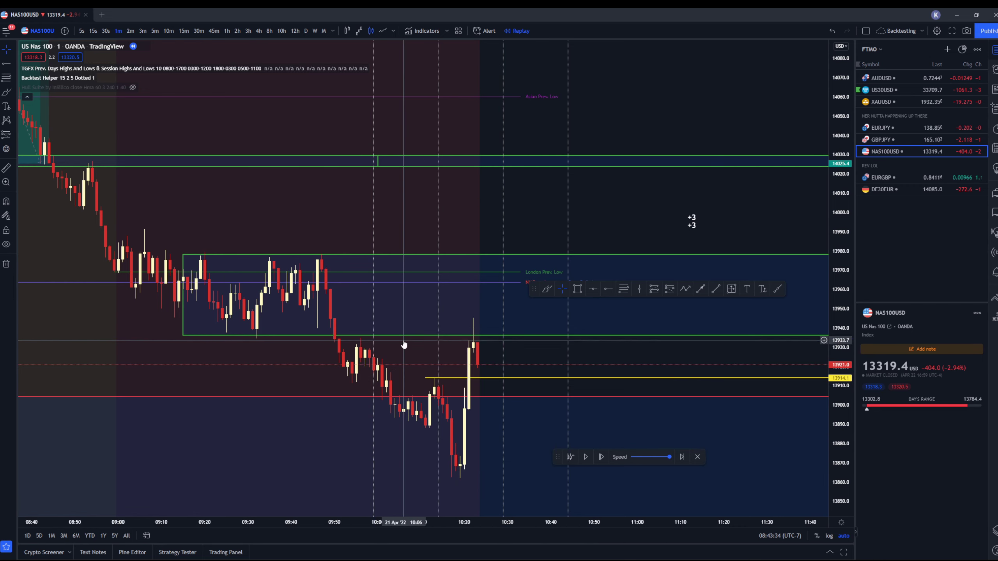
Replay twenty-three bars to about 10:47, then trim the zone box to start 09:44, spanning 13939.5–13978.
left_click(602, 458)
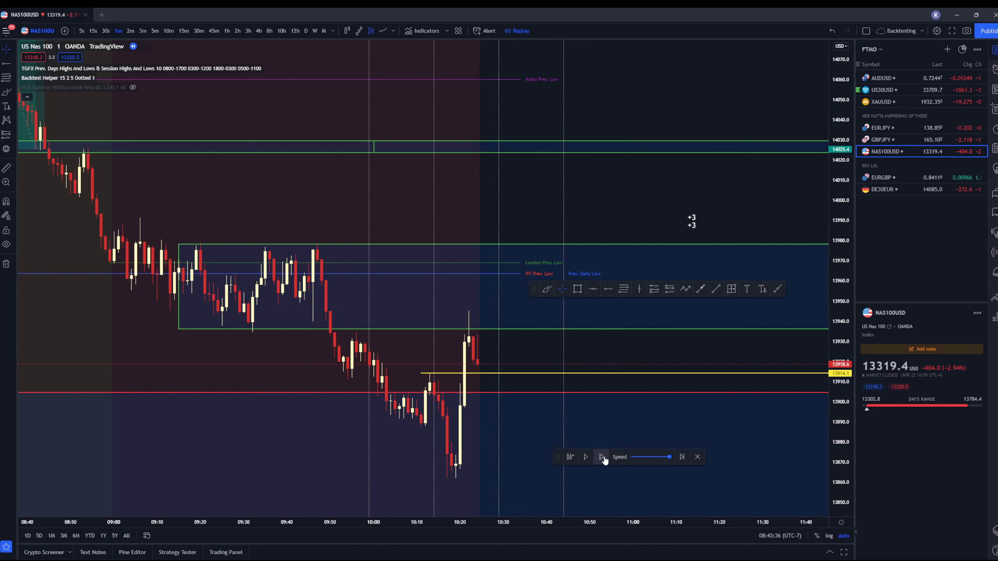
left_click(602, 458)
left_click(603, 458)
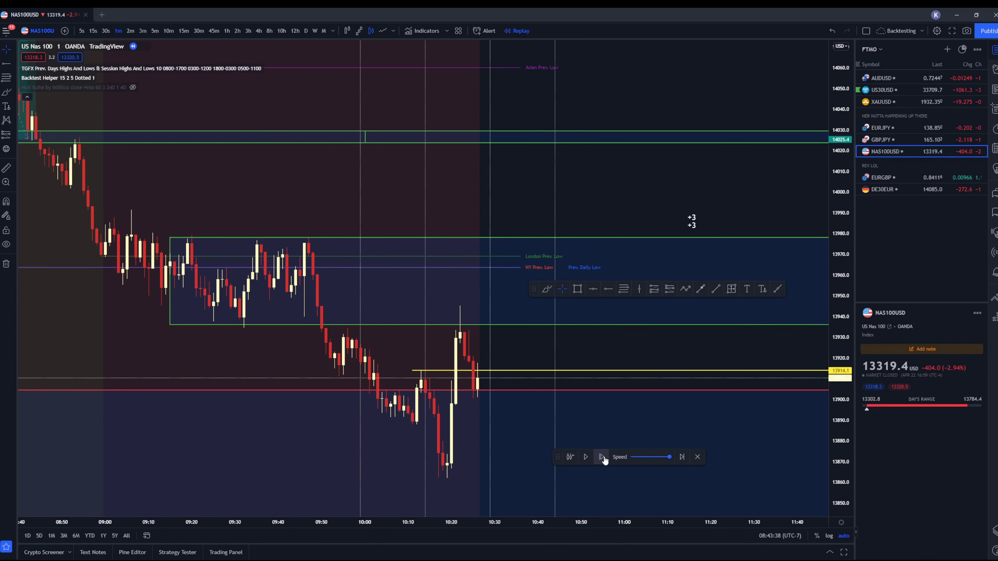
left_click(602, 458)
left_click(603, 457)
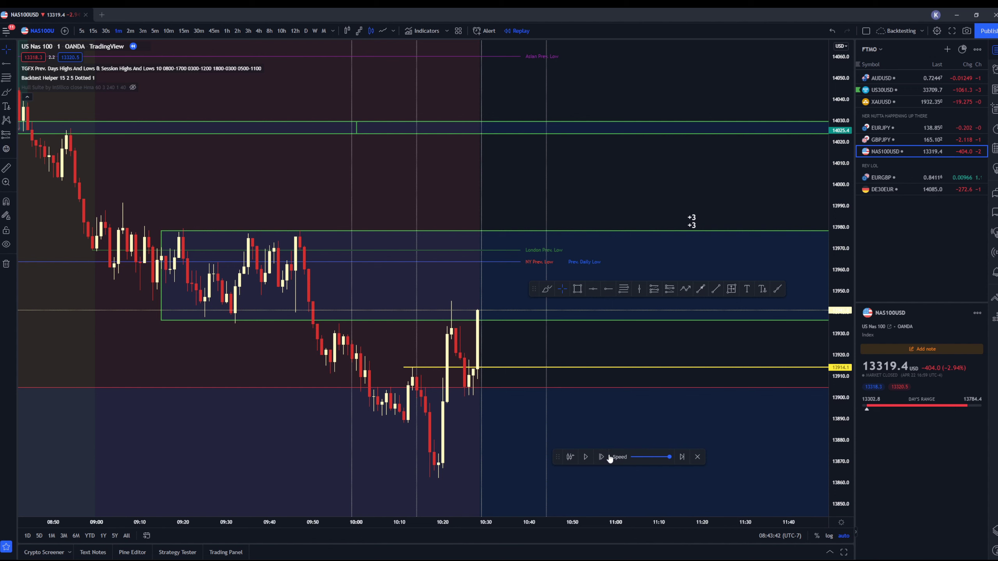
left_click(606, 457)
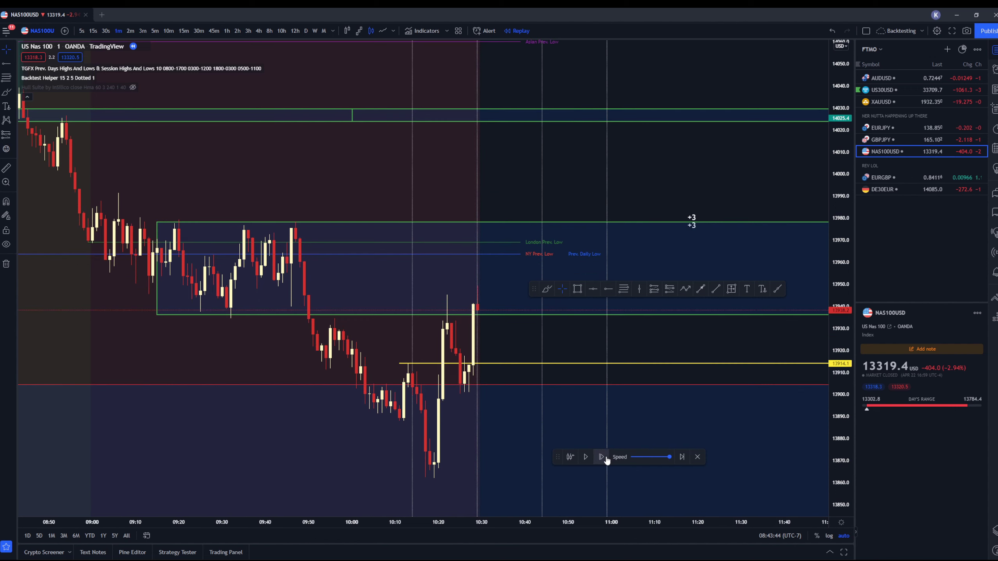
left_click(605, 457)
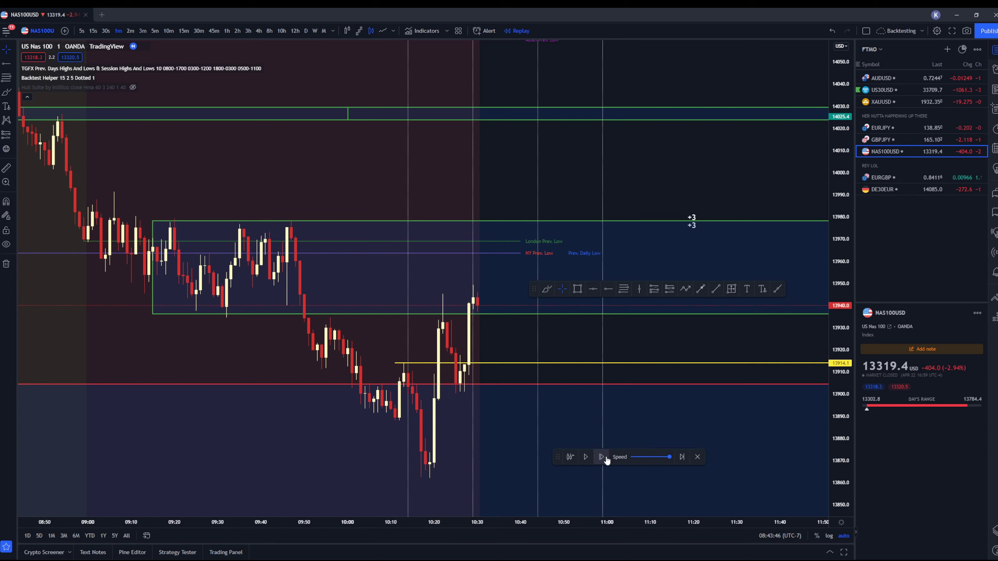
left_click(605, 457)
left_click(605, 457)
left_click(605, 458)
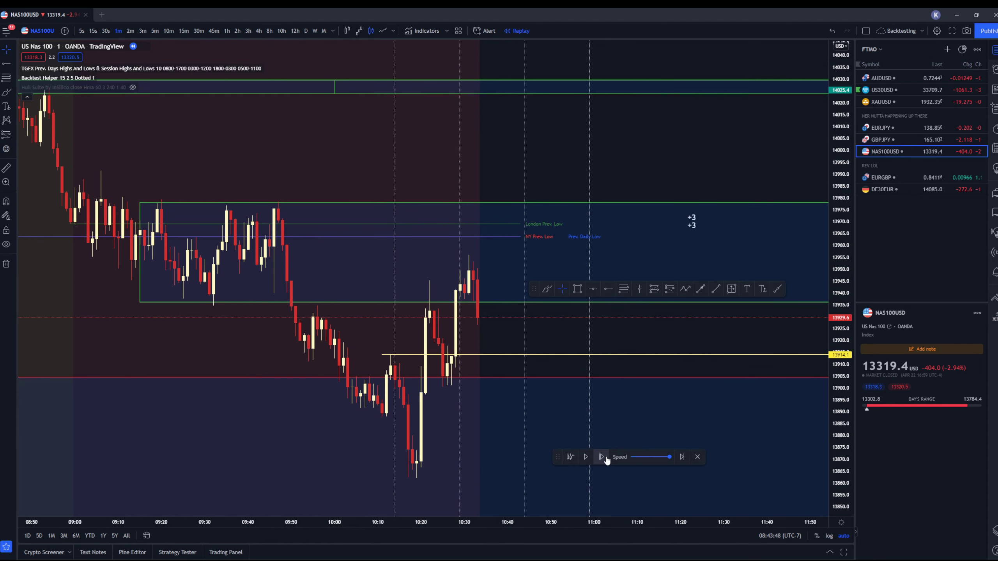
left_click(606, 459)
left_click(605, 459)
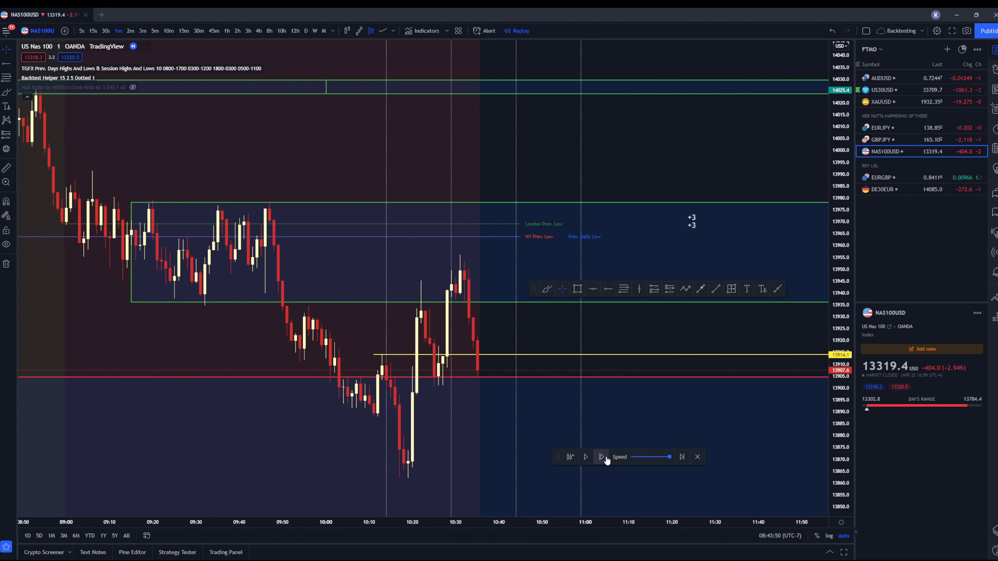
left_click(605, 458)
left_click(605, 459)
left_click(602, 457)
left_click(601, 456)
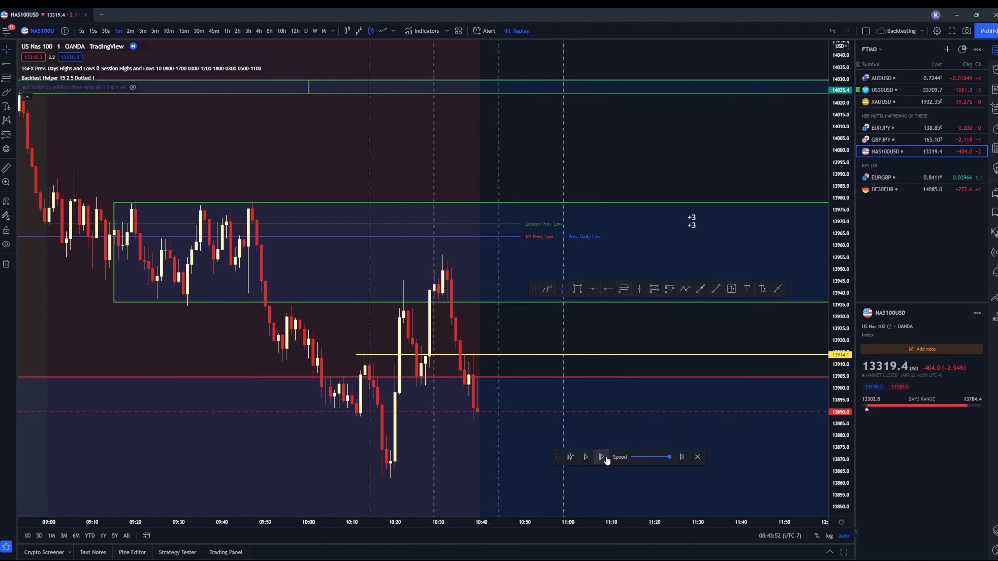
left_click(601, 457)
left_click(602, 457)
left_click(601, 457)
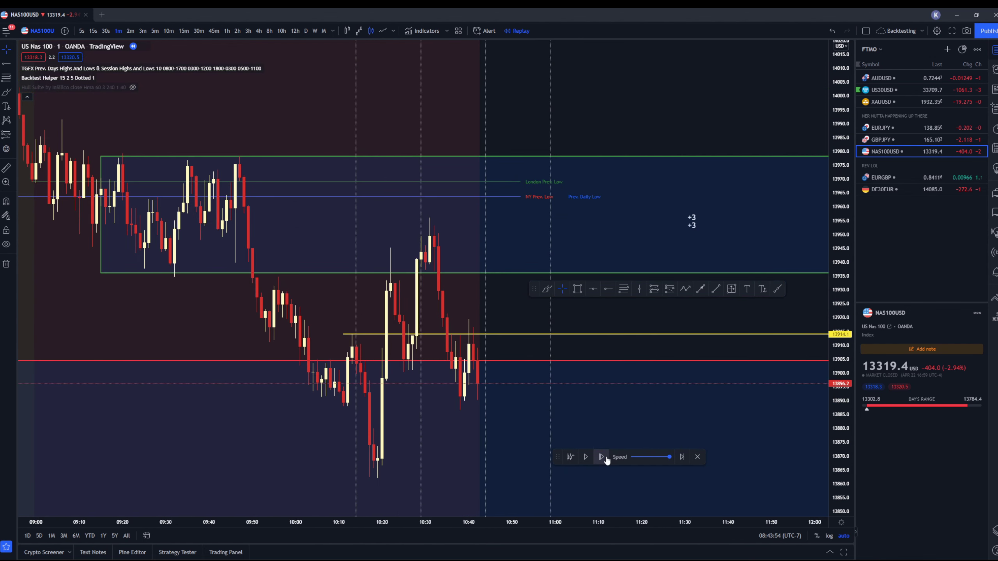
left_click(602, 457)
left_click(601, 457)
left_click(601, 457)
left_click(601, 457)
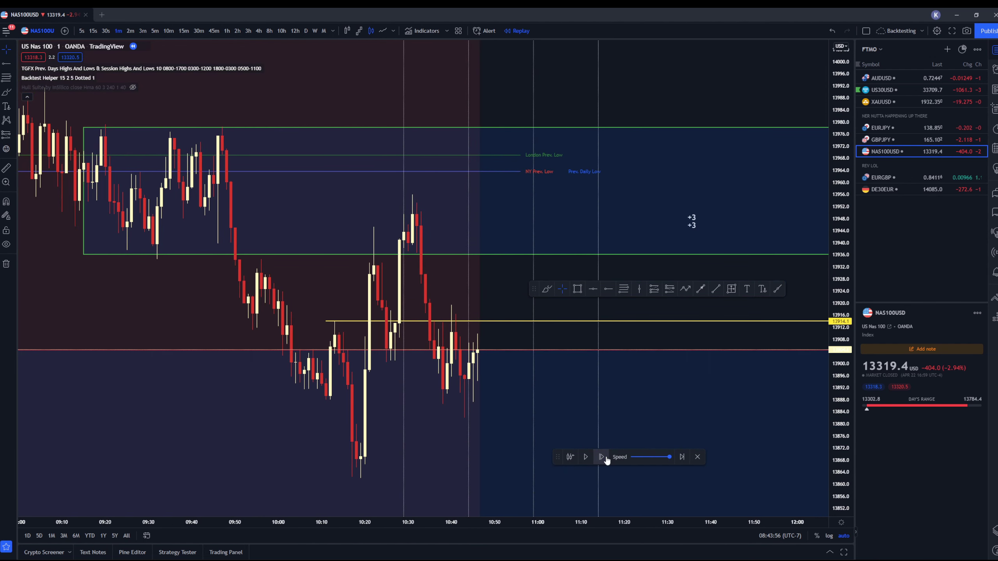
left_click(601, 457)
left_click(601, 457)
left_click(601, 457)
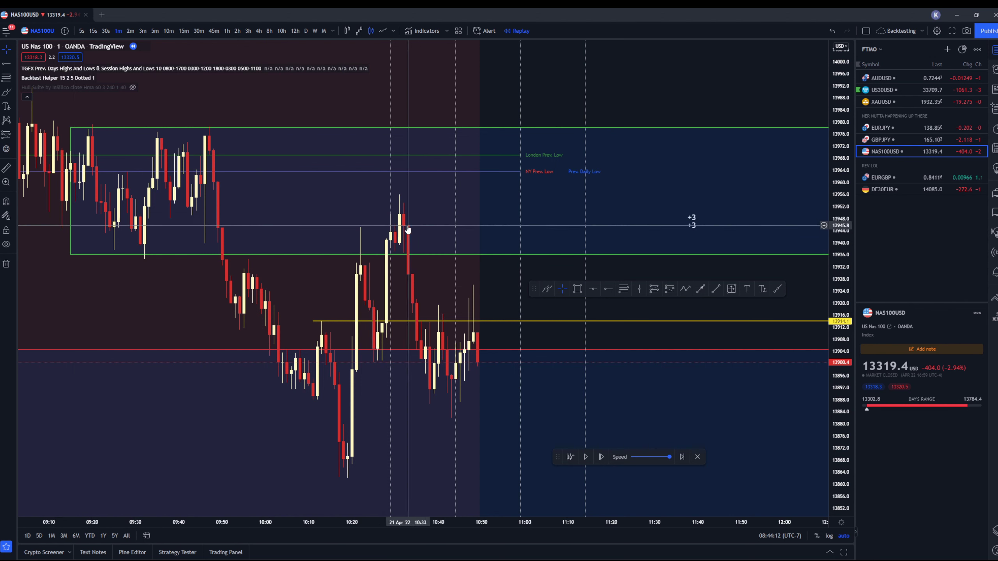
left_click_drag(70, 254, 196, 244)
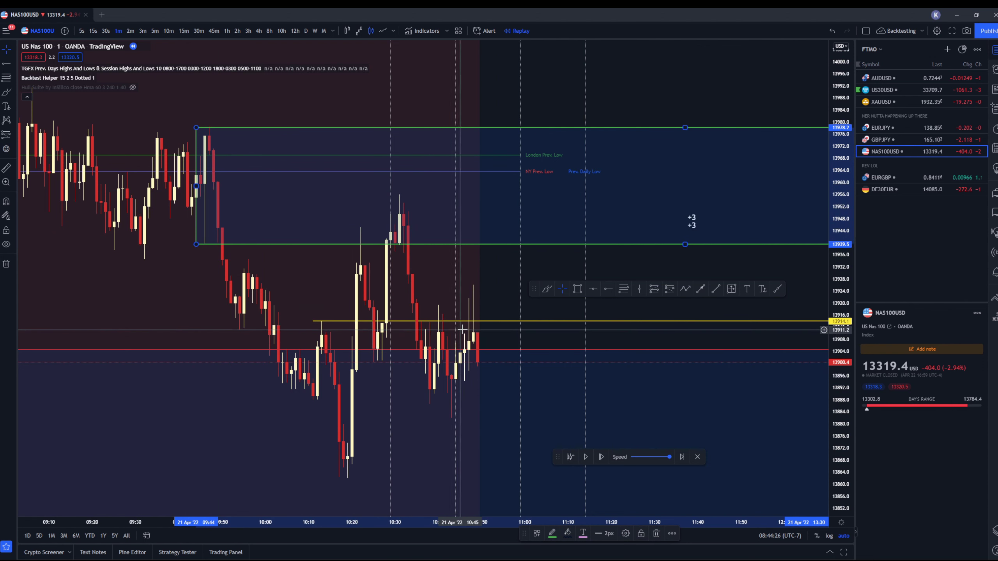
Step the replay ten bars to about 10:58 as price slides below 13914.1 to roughly 13868.
left_click(601, 457)
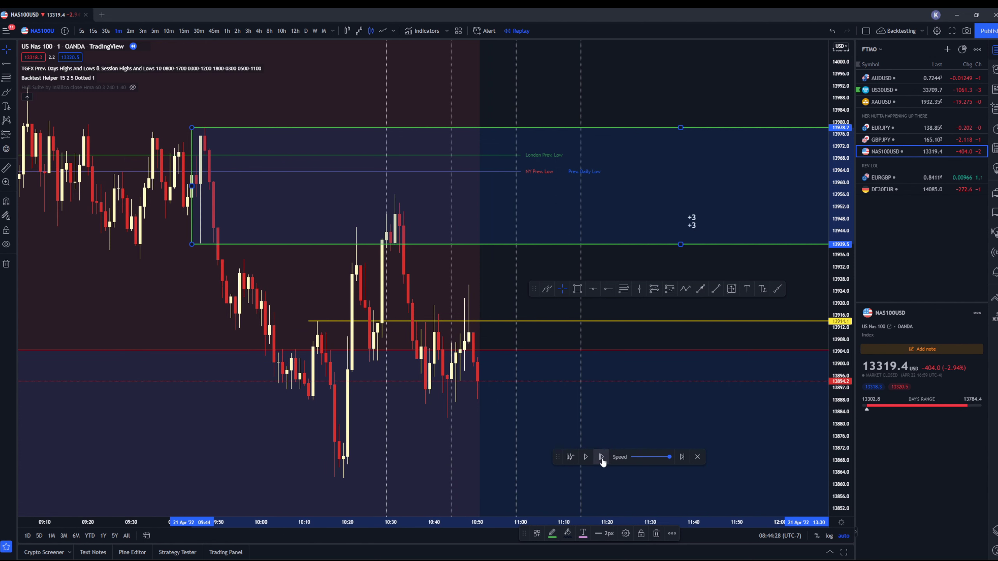
left_click(602, 458)
left_click(601, 458)
left_click(602, 459)
left_click(602, 458)
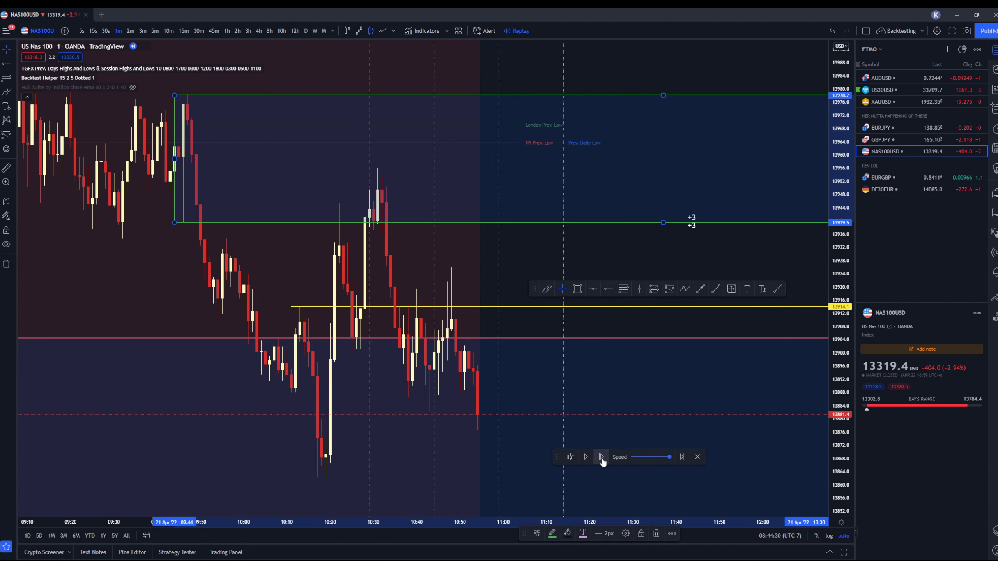
left_click(602, 458)
left_click(602, 459)
left_click(601, 459)
left_click(601, 459)
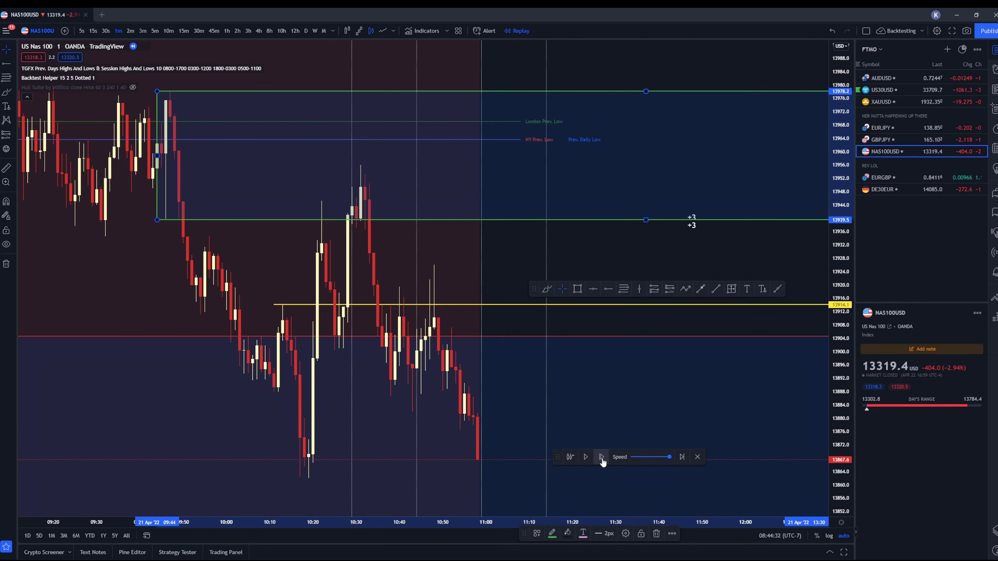
left_click(601, 458)
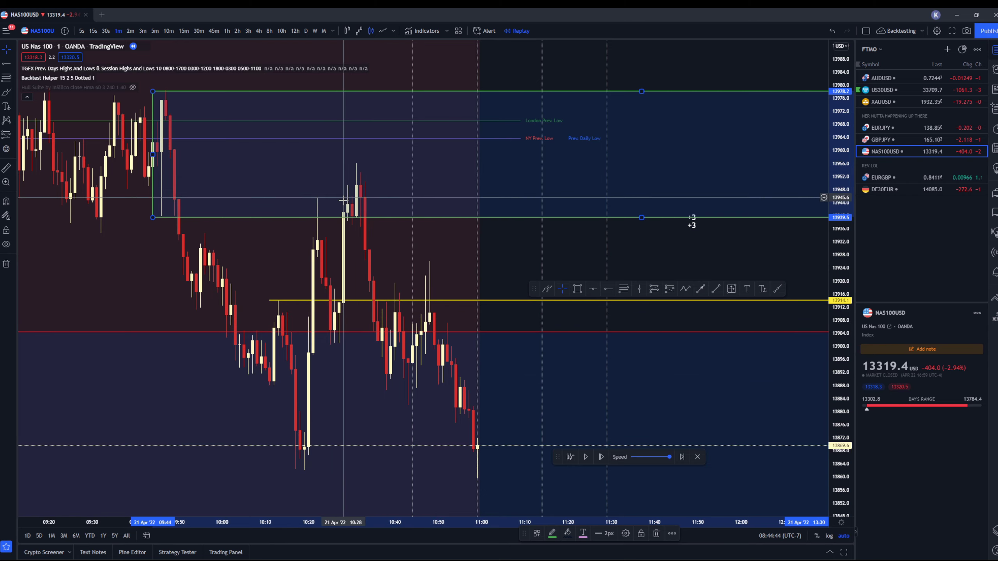
left_click_drag(326, 199, 498, 253)
Review the 10:07–11:00 candles on 15-second bars, then return to 1-minute showing 09:35–11:35.
scroll(499, 254, "up", 3)
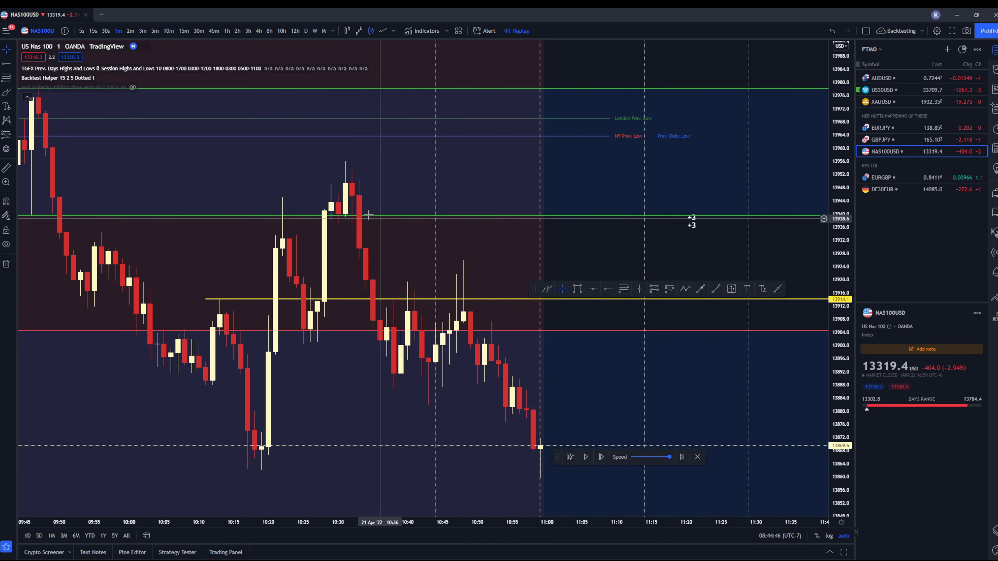
left_click(93, 31)
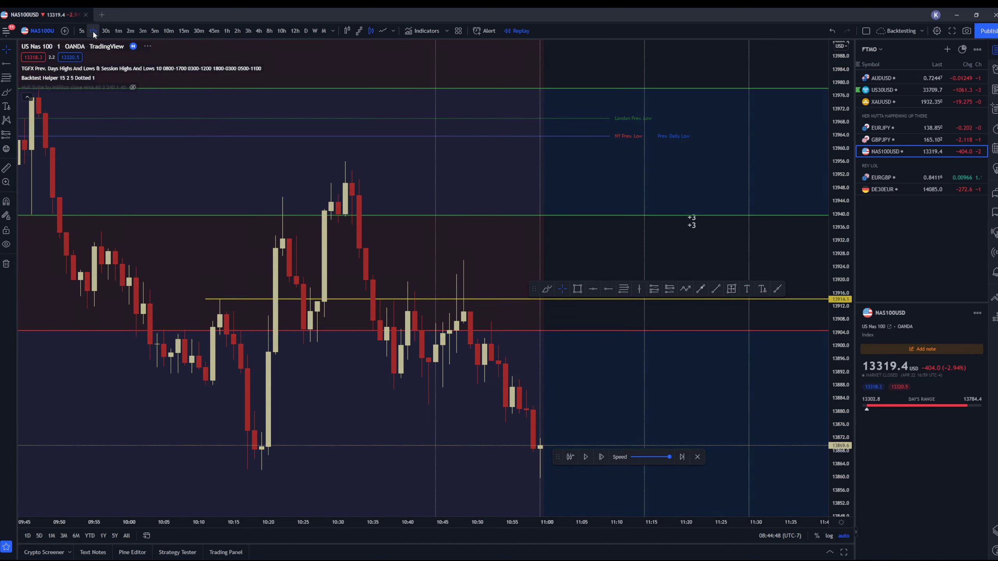
left_click_drag(514, 207, 407, 159)
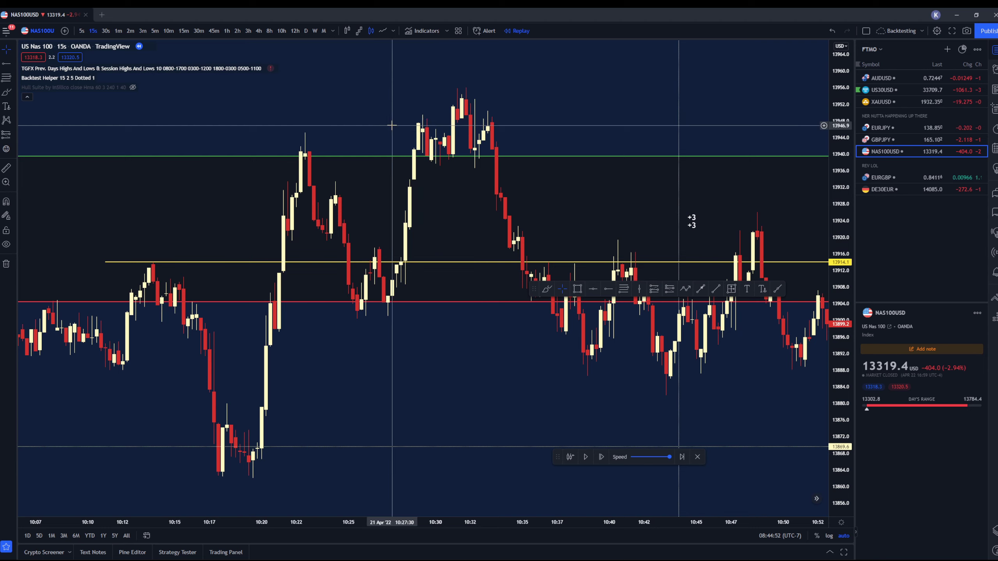
left_click_drag(513, 162, 341, 176)
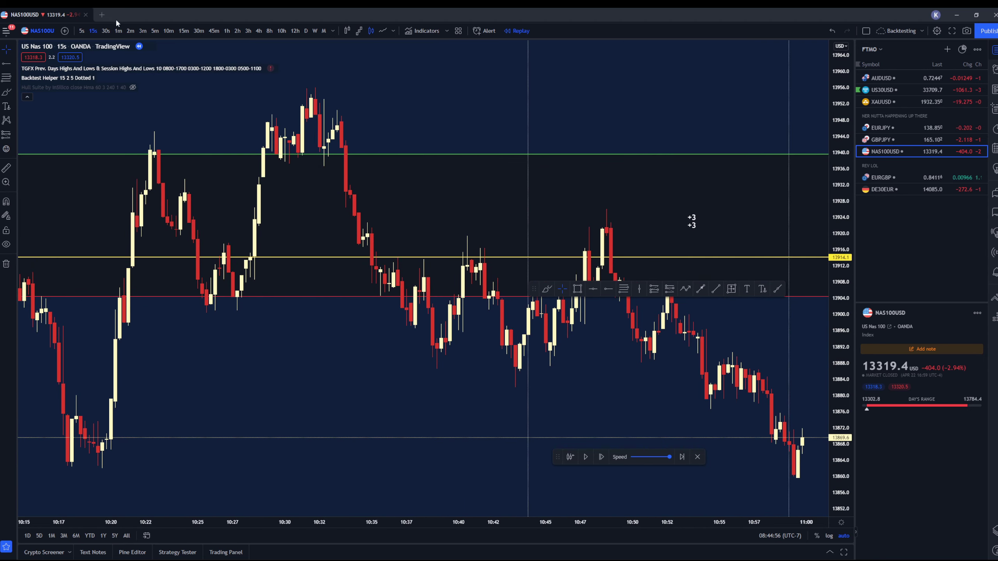
left_click(117, 32)
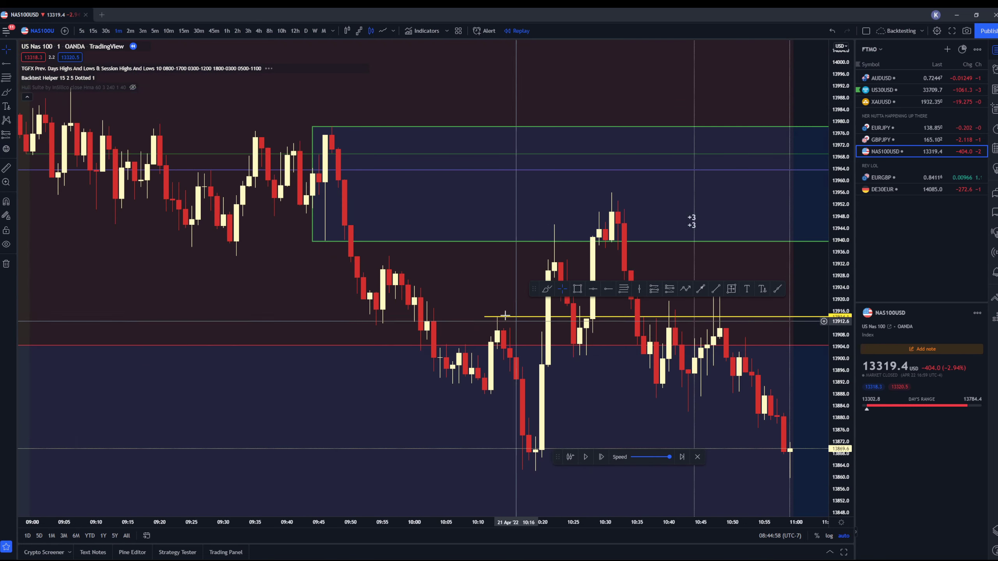
left_click_drag(504, 315, 354, 298)
left_click_drag(447, 175, 385, 175)
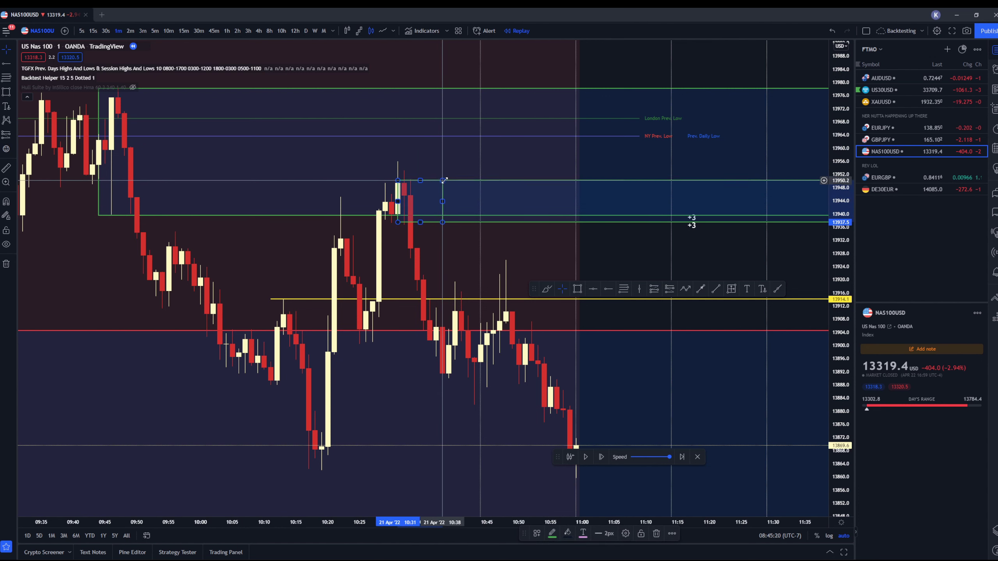
Delete the small blue box and step the replay ten bars to about 11:11, near 13800.
key("Delete")
scroll(519, 350, "right", 5)
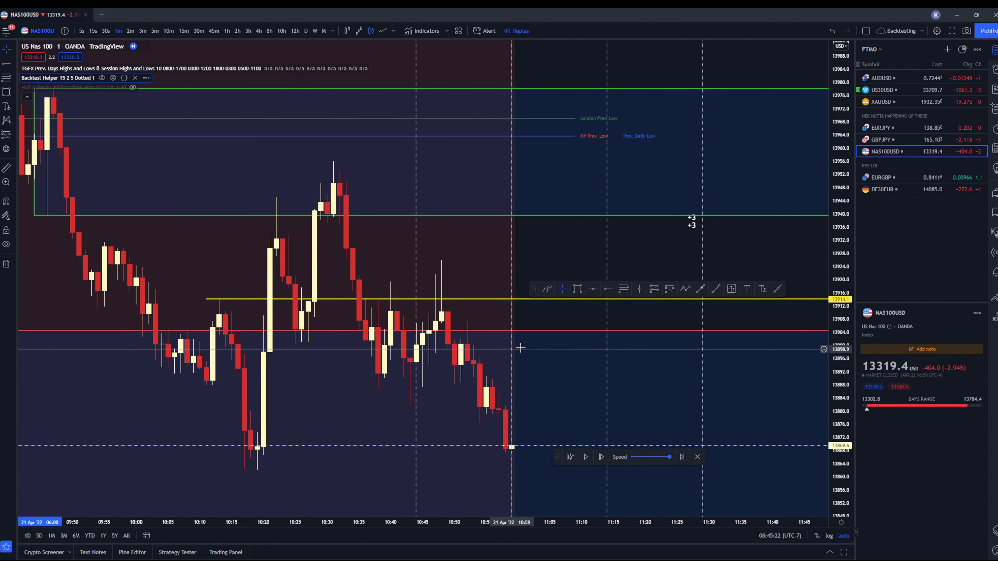
left_click(601, 457)
left_click(600, 457)
left_click(601, 457)
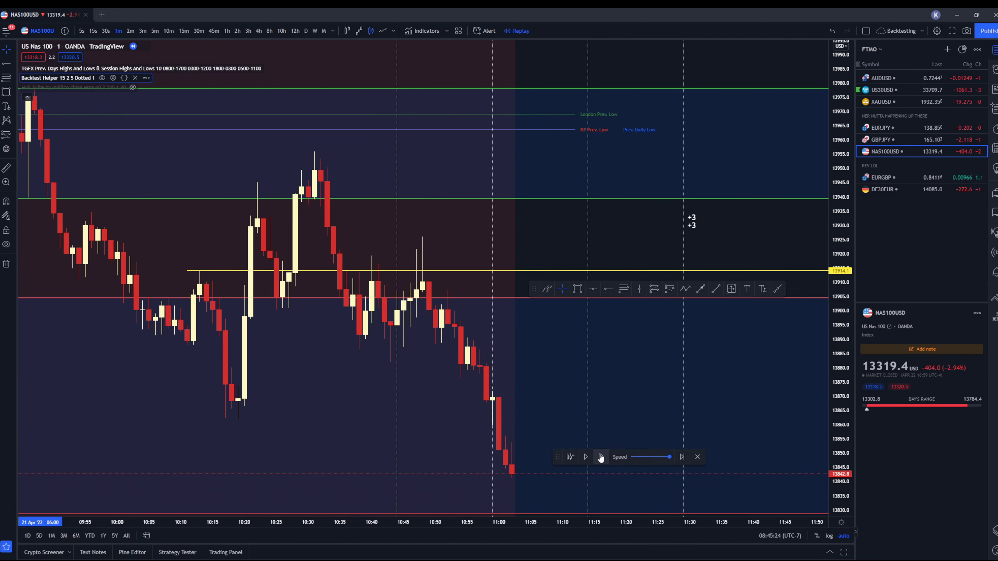
left_click(601, 457)
left_click(600, 457)
left_click(601, 456)
left_click(600, 457)
left_click(601, 457)
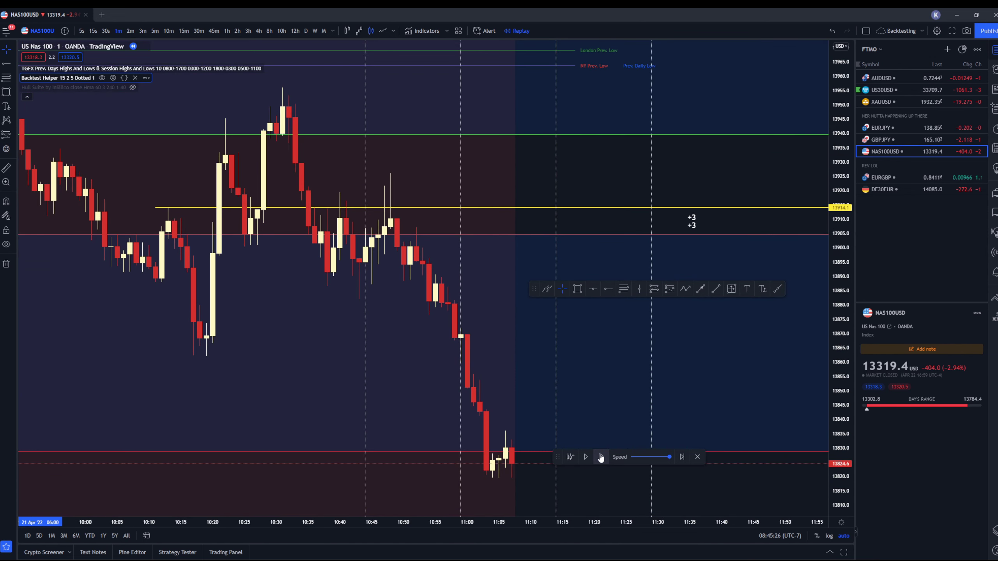
left_click(601, 457)
left_click(601, 457)
left_click(600, 457)
left_click(600, 457)
left_click(601, 457)
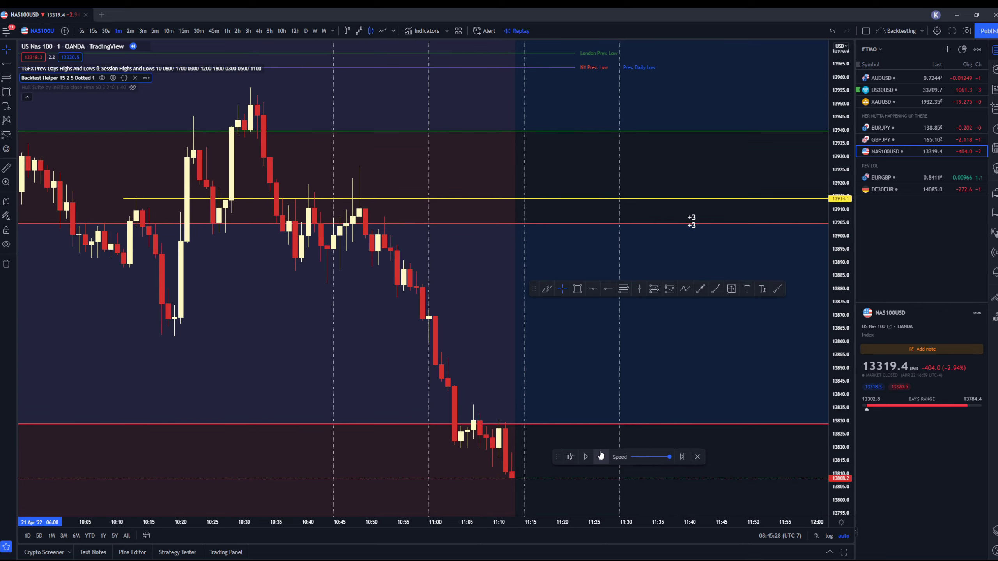
left_click(600, 456)
scroll(541, 326, "down", 5)
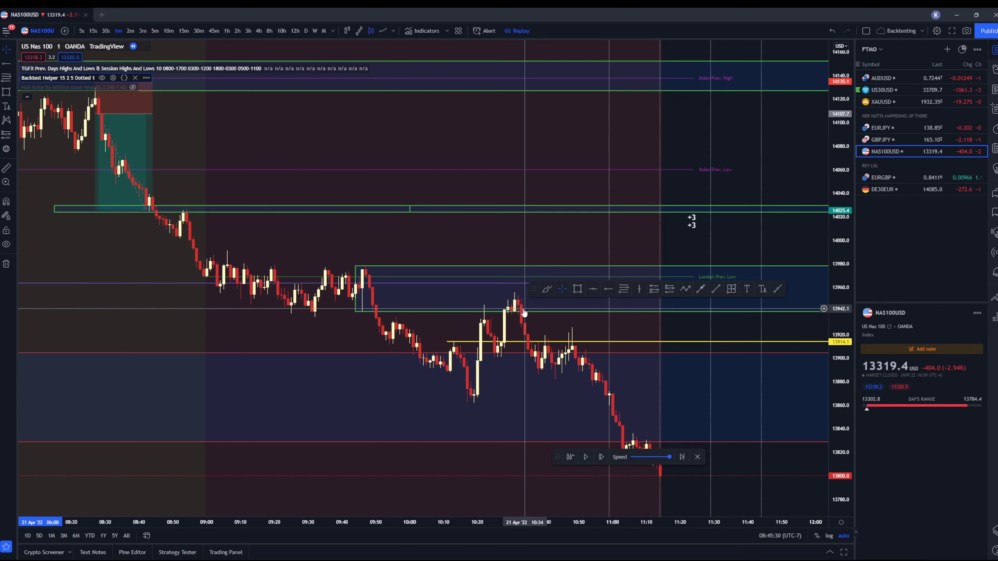
Lower the first short's target to about 13847 and the second short's target to 13800.
scroll(393, 295, "up", 3)
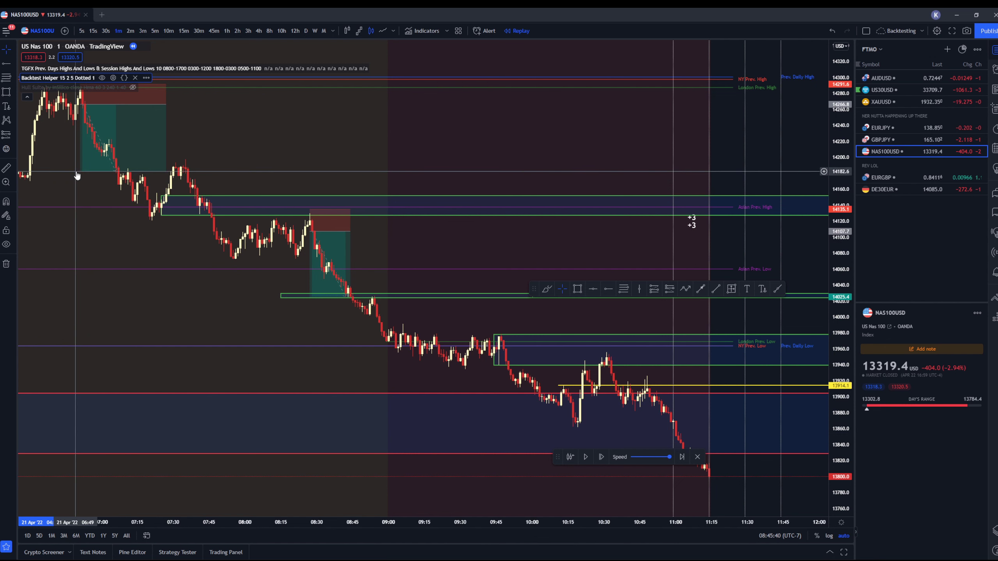
left_click_drag(80, 171, 118, 462)
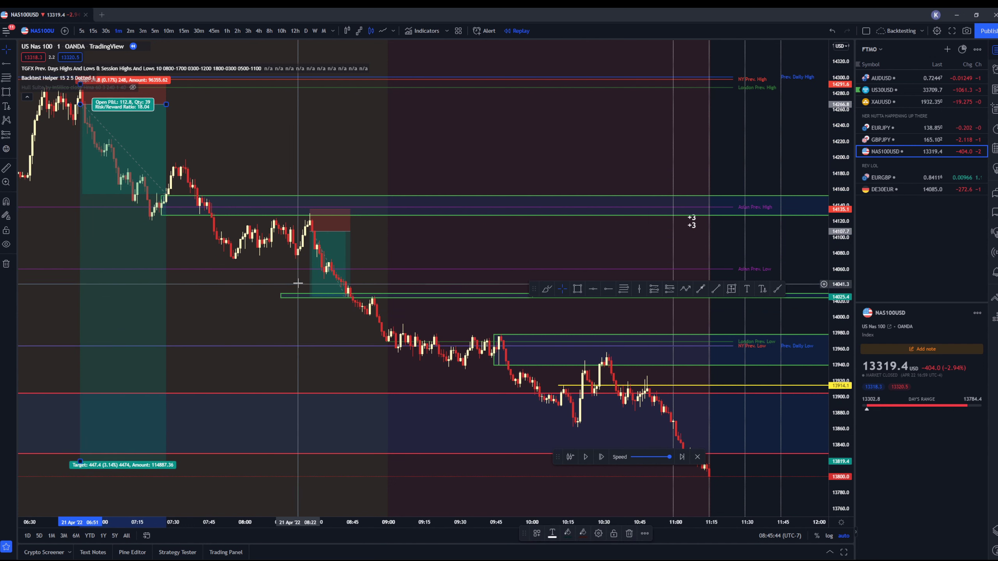
left_click_drag(310, 298, 310, 477)
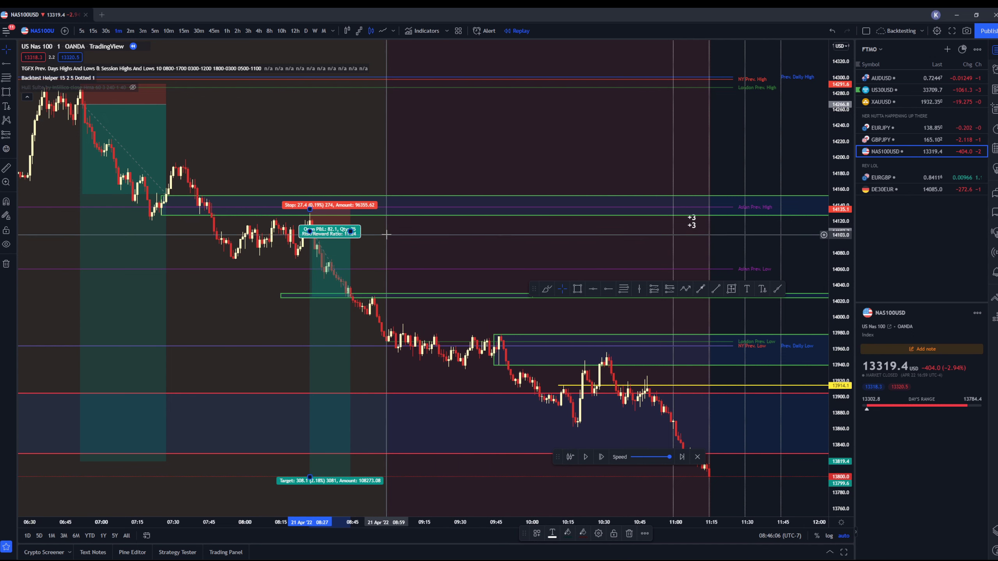
scroll(222, 190, "down", 5)
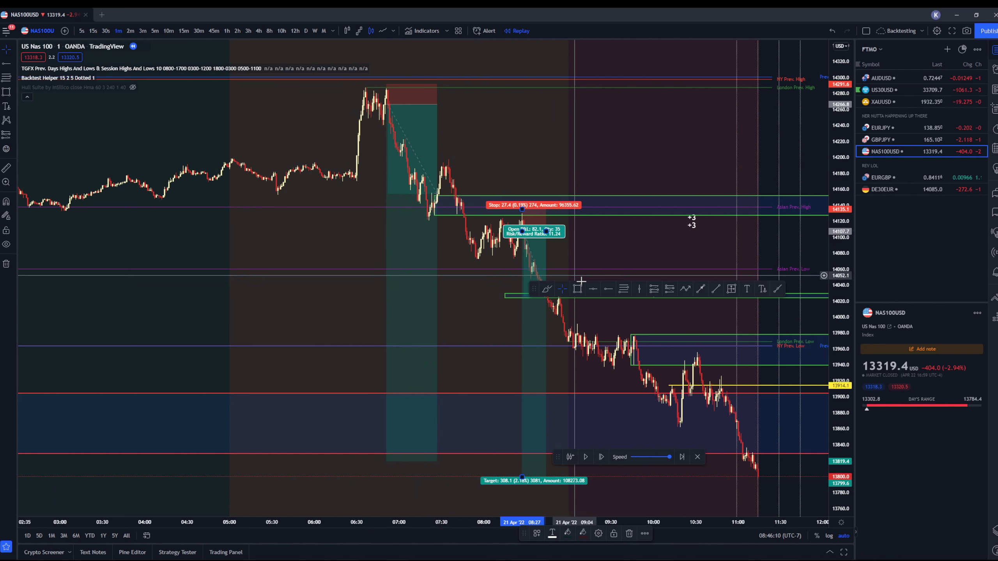
scroll(520, 231, "up", 1)
scroll(521, 231, "up", 2)
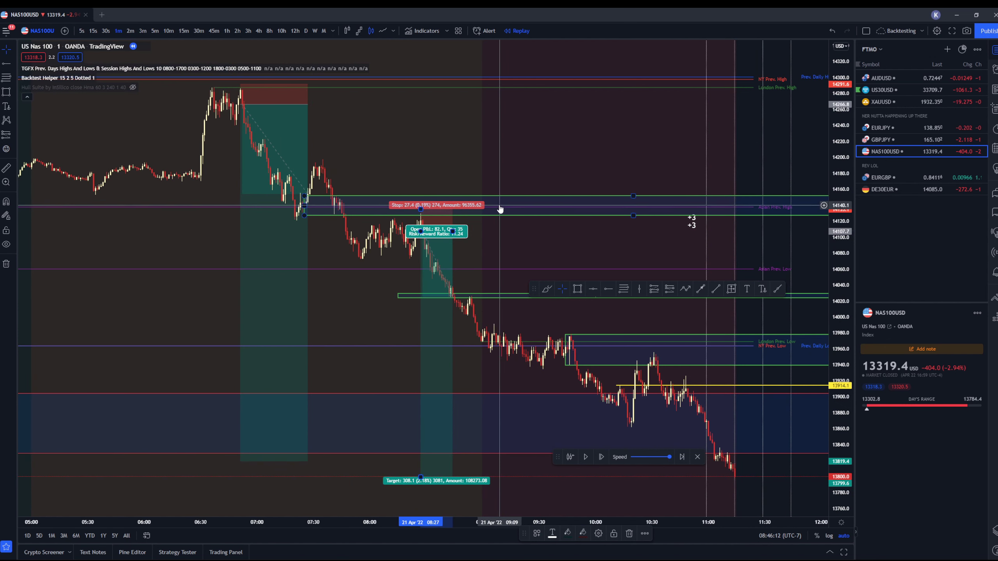
scroll(500, 209, "up", 2)
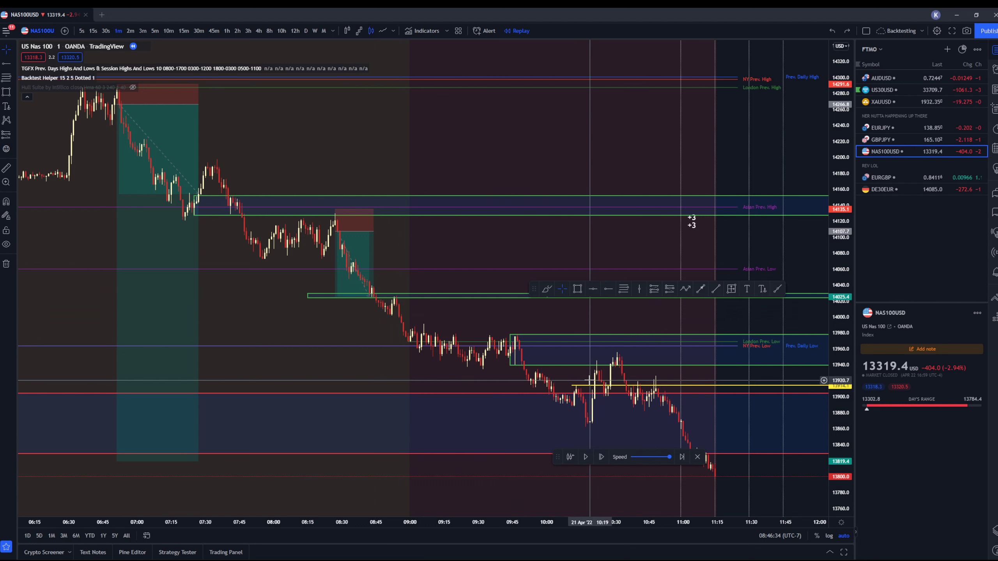
Set the yellow level at 13992.3, move the short's target to it, and widen the box rightward.
left_click_drag(573, 385, 385, 283)
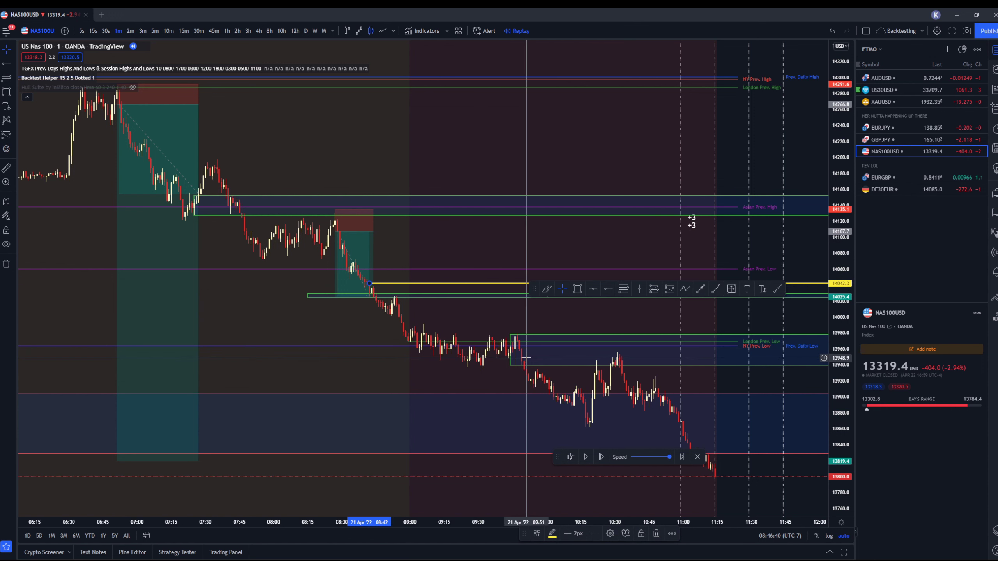
left_click_drag(403, 288, 446, 324)
left_click(324, 298)
left_click_drag(339, 300, 355, 324)
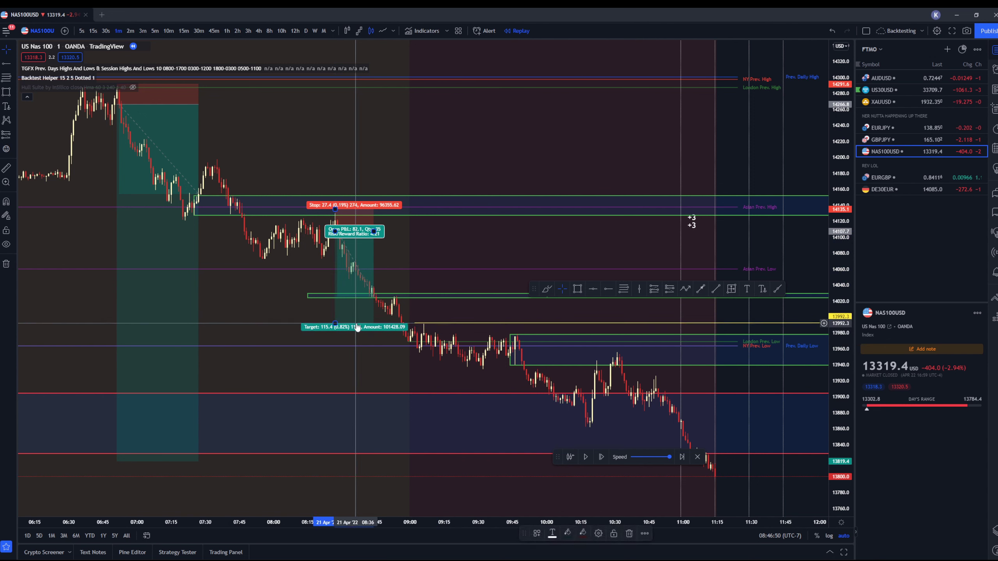
left_click_drag(373, 232, 489, 238)
left_click(403, 363)
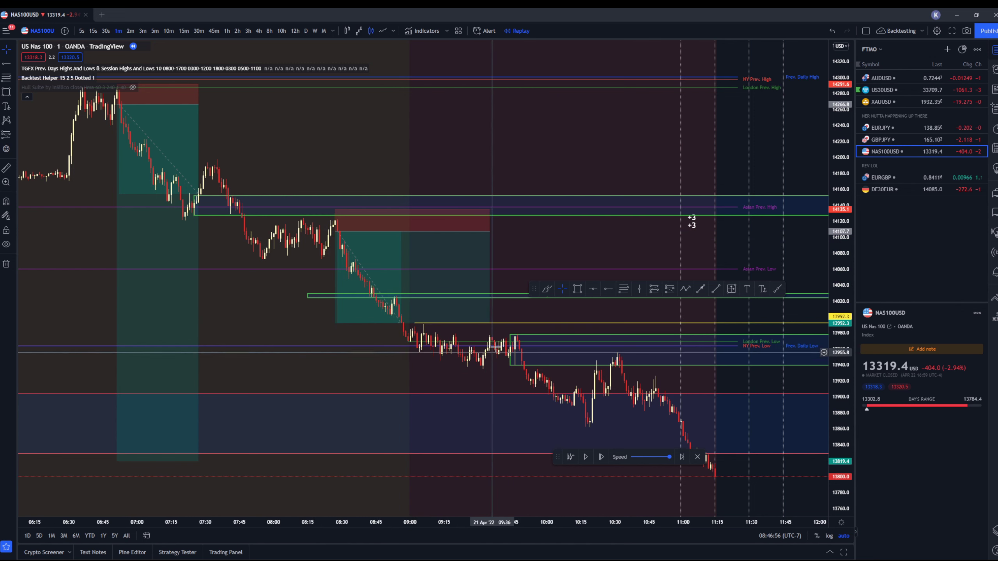
Step the yellow level down toward 13928, lowering the short target with it to 166.8 points.
mouse_move(500, 327)
left_mouse_down()
mouse_move(526, 332)
mouse_move(515, 336)
left_mouse_up()
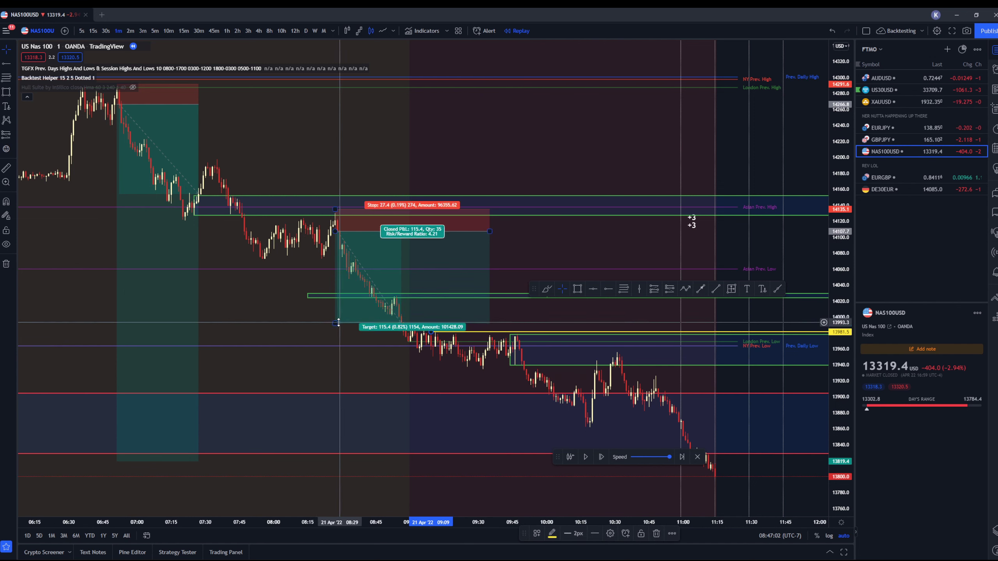
left_click_drag(339, 323, 346, 331)
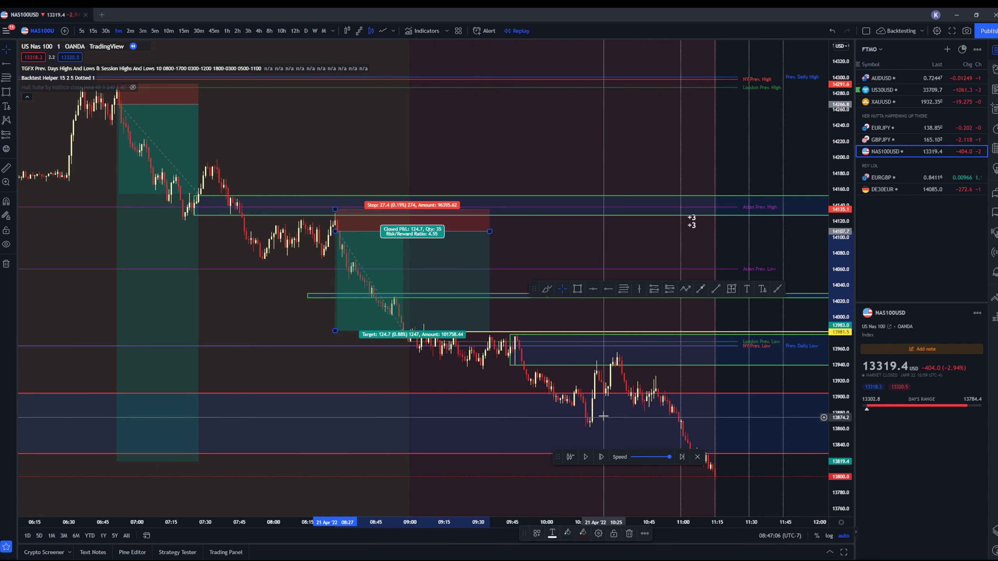
left_click_drag(549, 331, 592, 352)
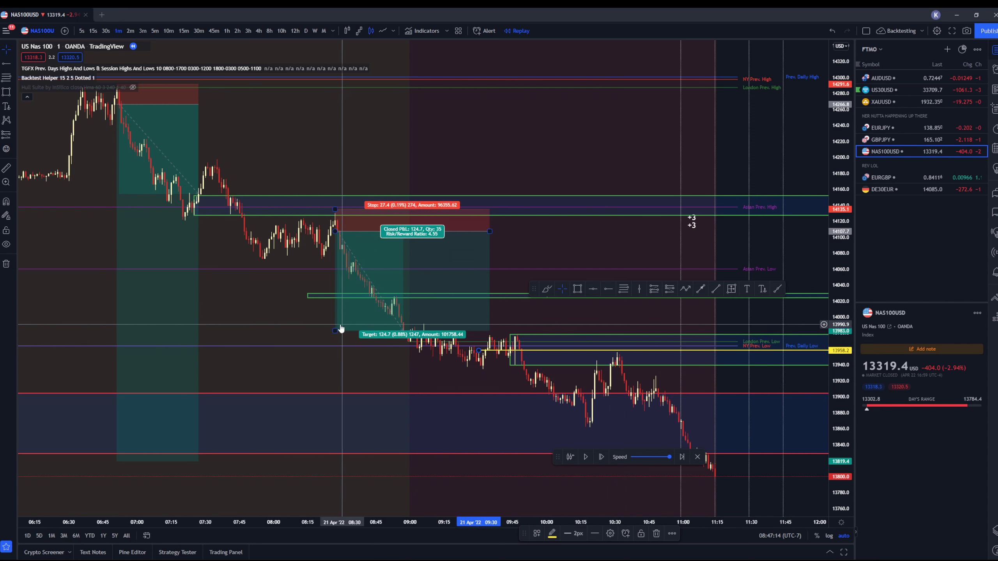
left_click_drag(336, 330, 342, 351)
left_click_drag(642, 353, 781, 379)
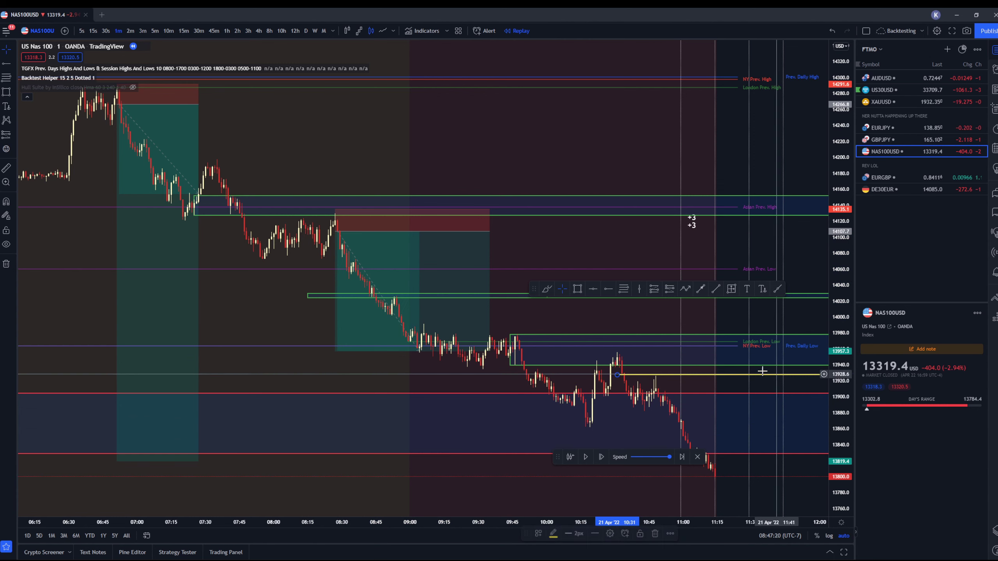
left_click_drag(335, 352, 336, 365)
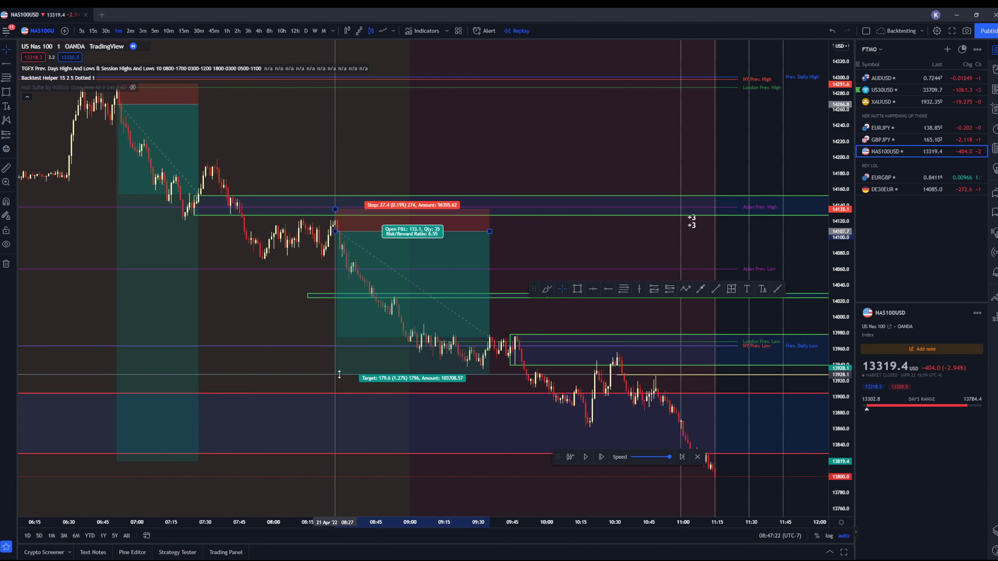
left_click_drag(407, 393, 349, 397)
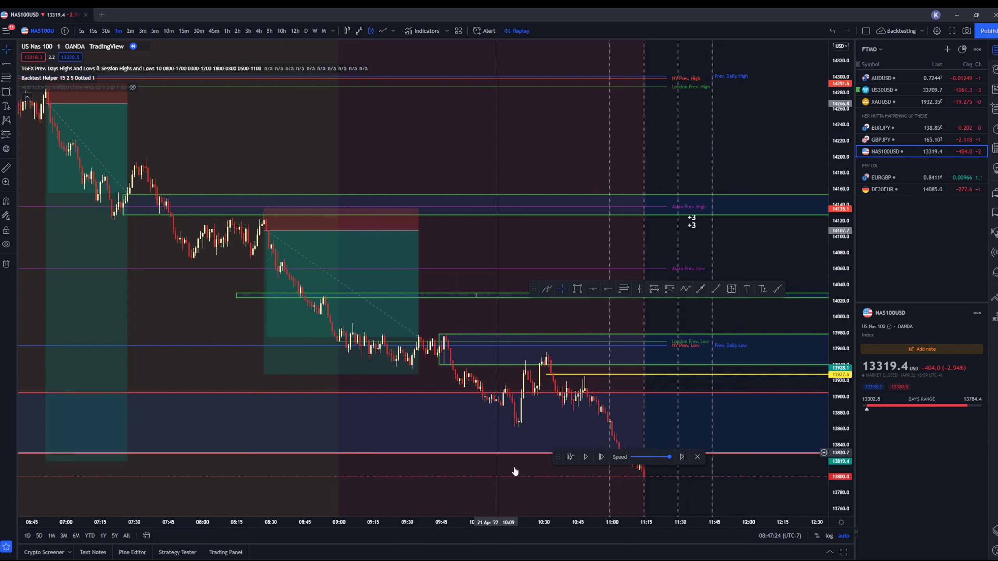
Advance the replay eight bars toward 11:30 and zoom the chart out.
left_click(601, 457)
left_click(601, 457)
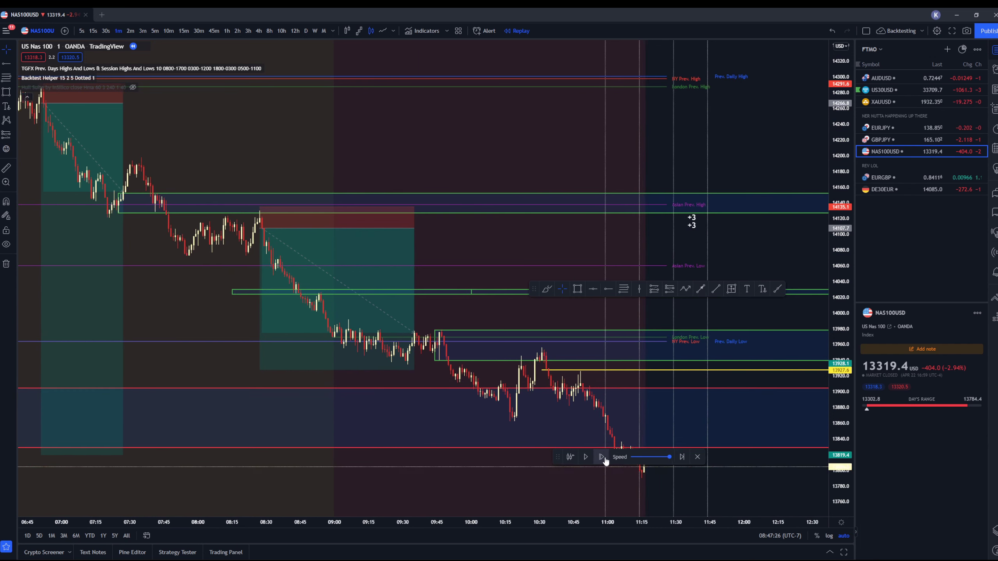
left_click(602, 457)
left_click(602, 458)
left_click(603, 458)
left_click(602, 457)
left_click(602, 458)
left_click(601, 457)
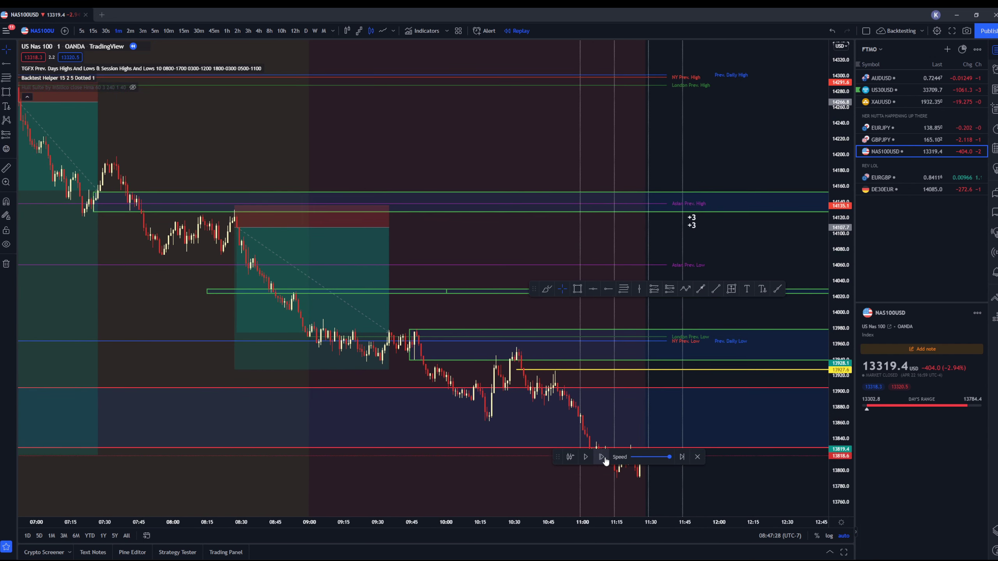
left_click(601, 457)
left_click(601, 457)
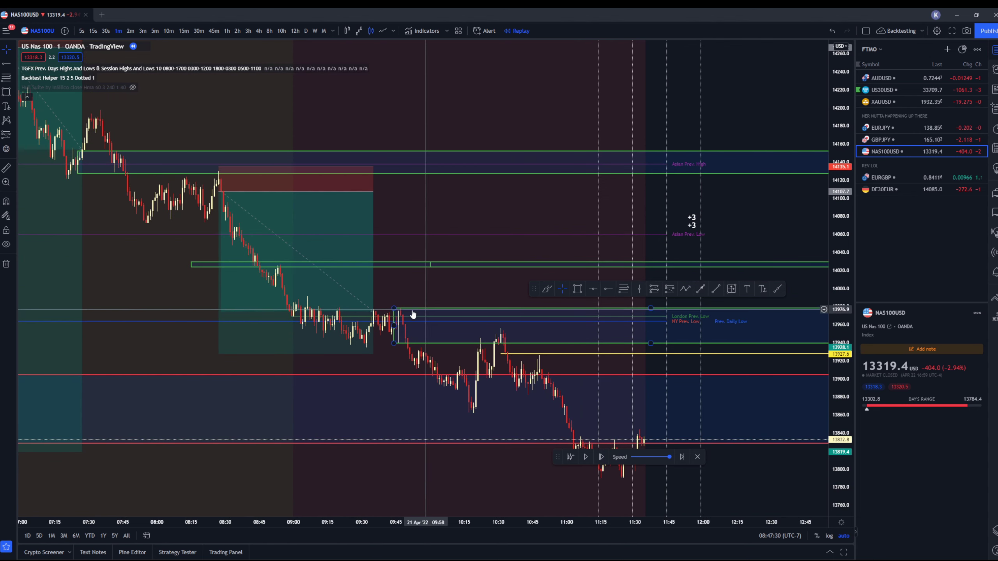
scroll(412, 315, "down", 3)
left_click(434, 320)
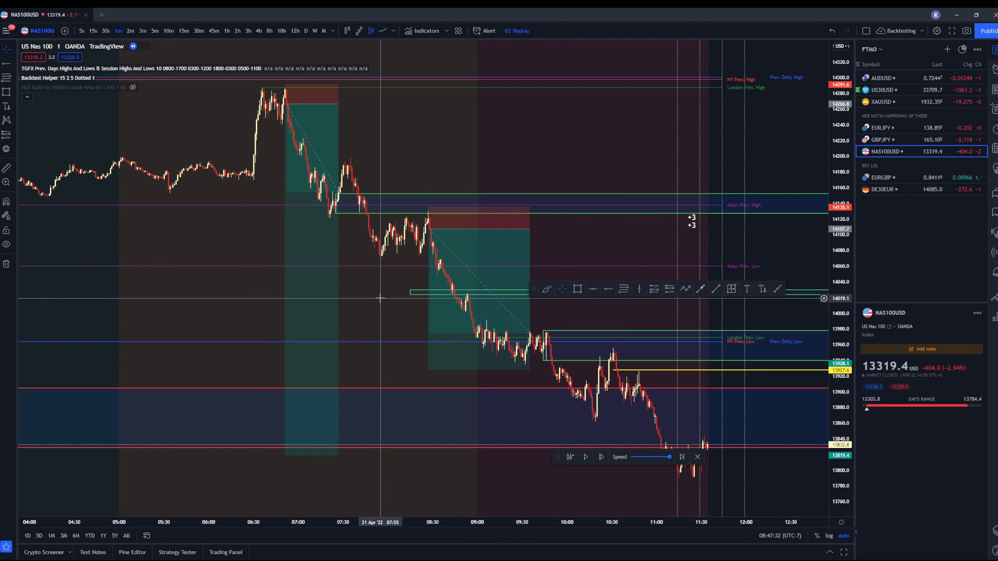